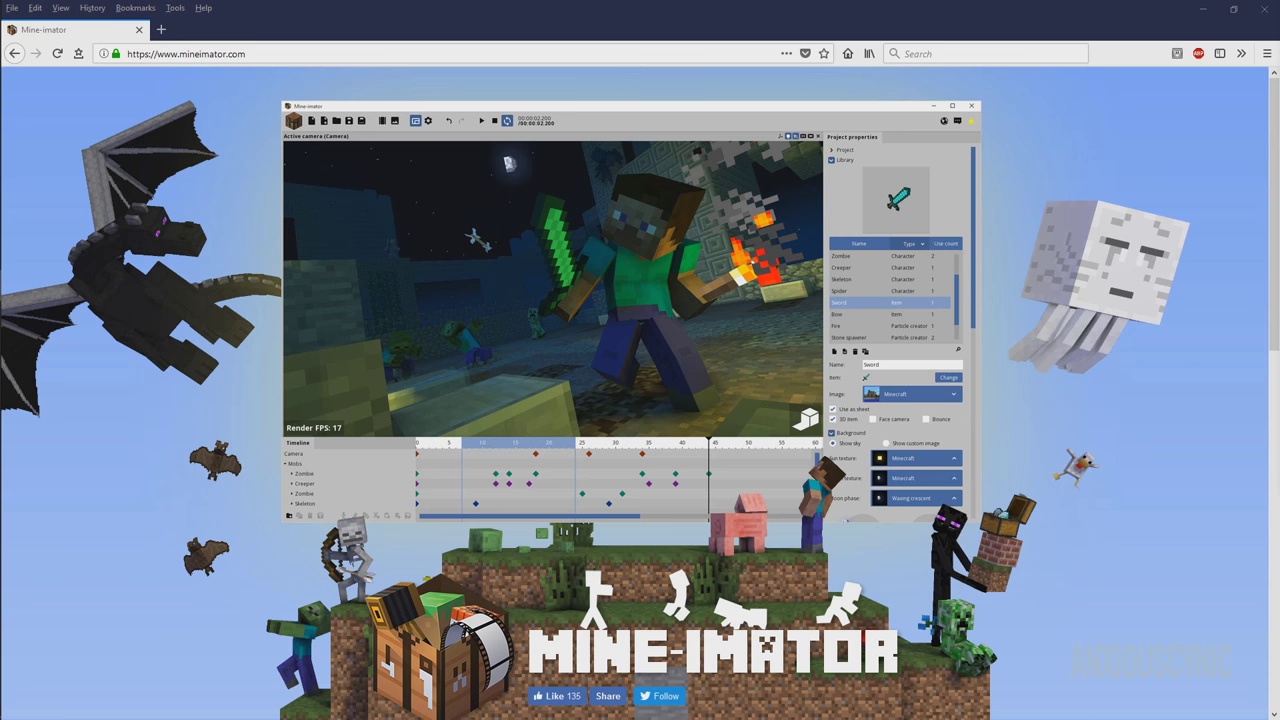
# Open the Mine-imator download page from the website's home page.
pyautogui.scroll(-2, 926, 222)
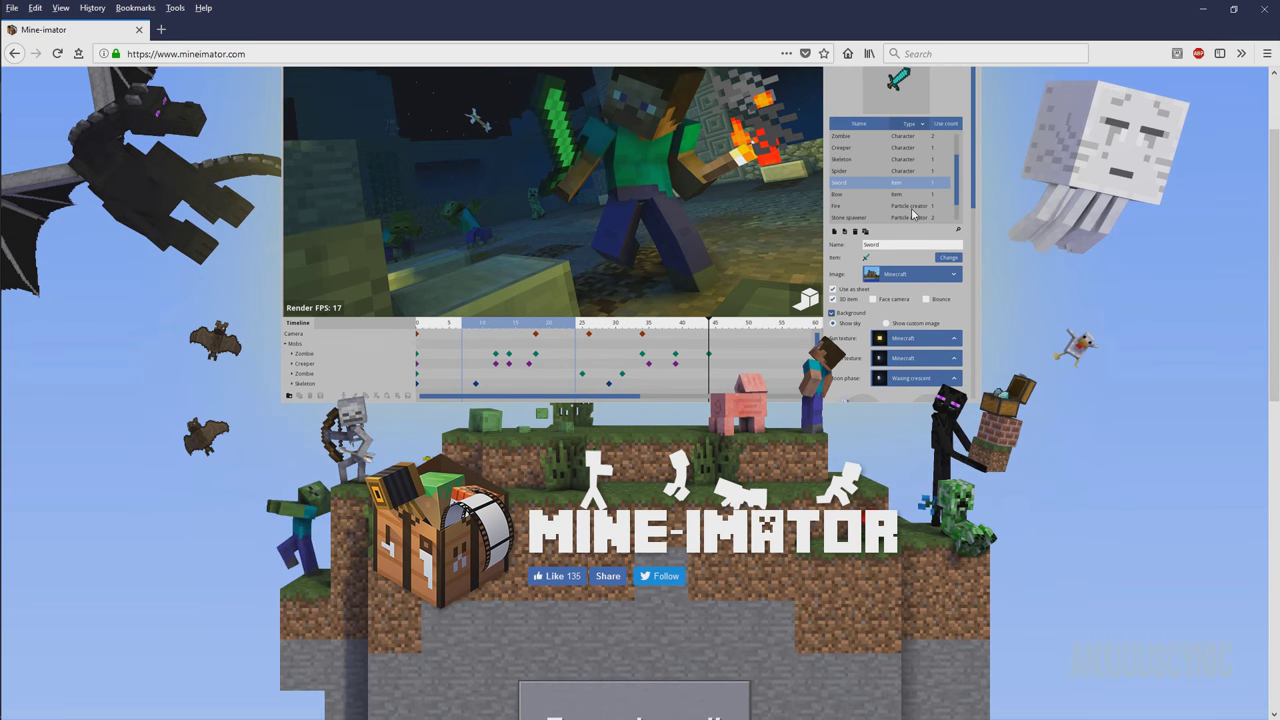
pyautogui.scroll(-3, 912, 213)
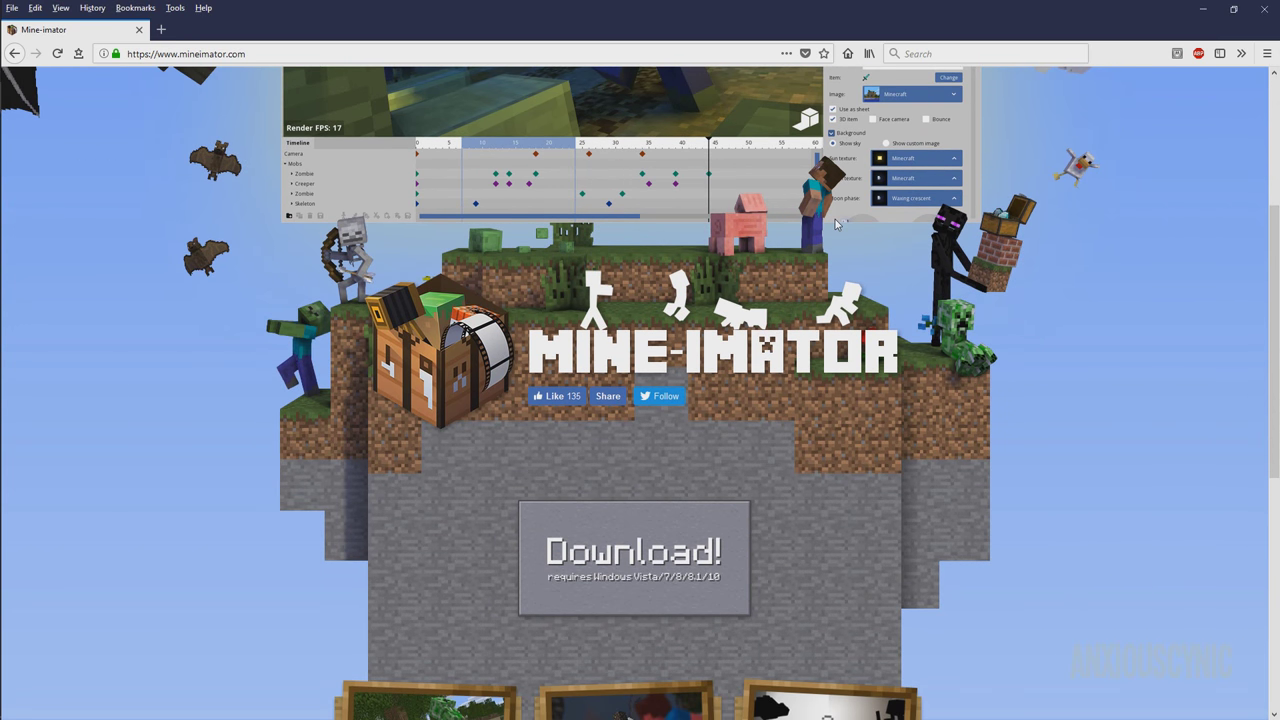
pyautogui.scroll(-2, 836, 224)
pyautogui.scroll(-1, 783, 306)
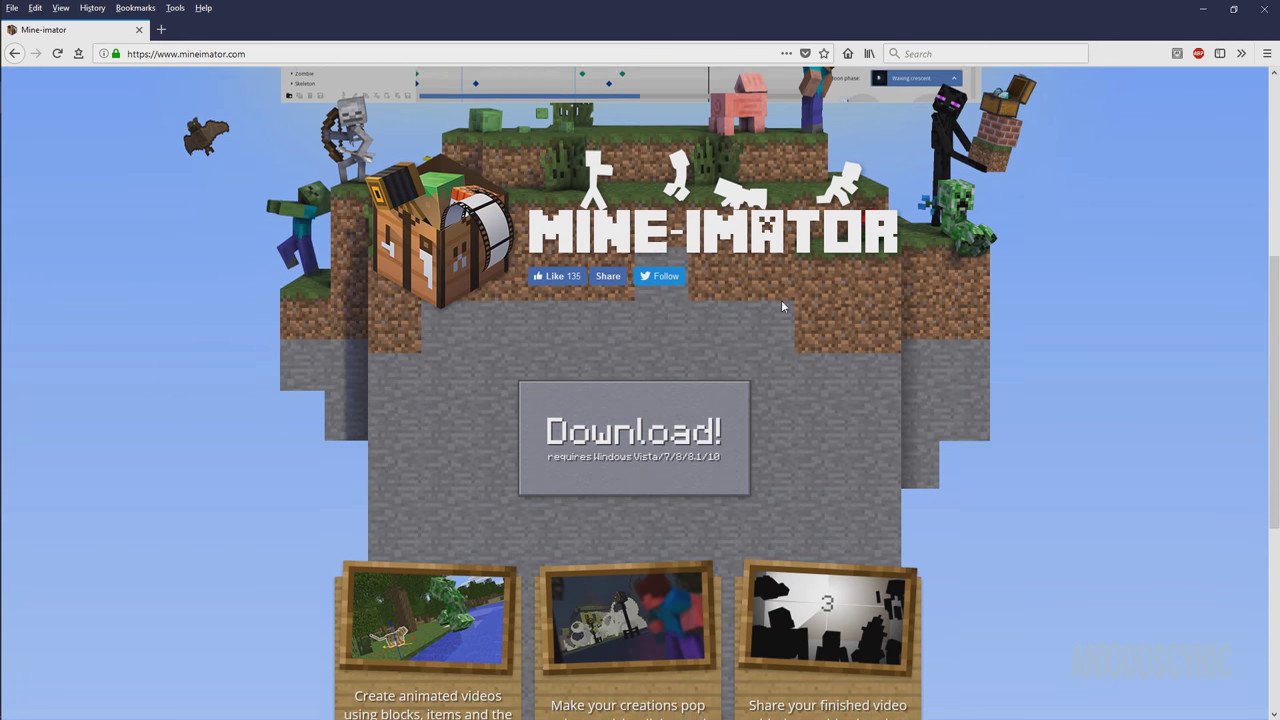
pyautogui.scroll(-1, 783, 306)
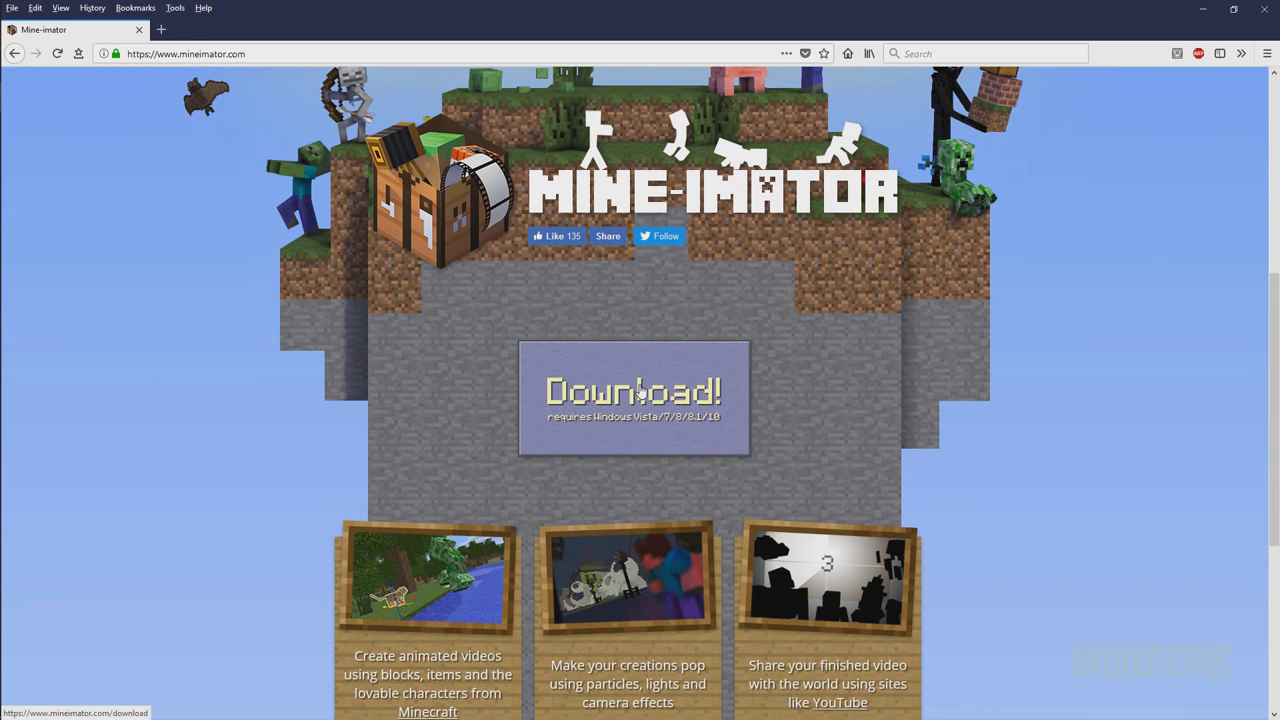
pyautogui.click(640, 392)
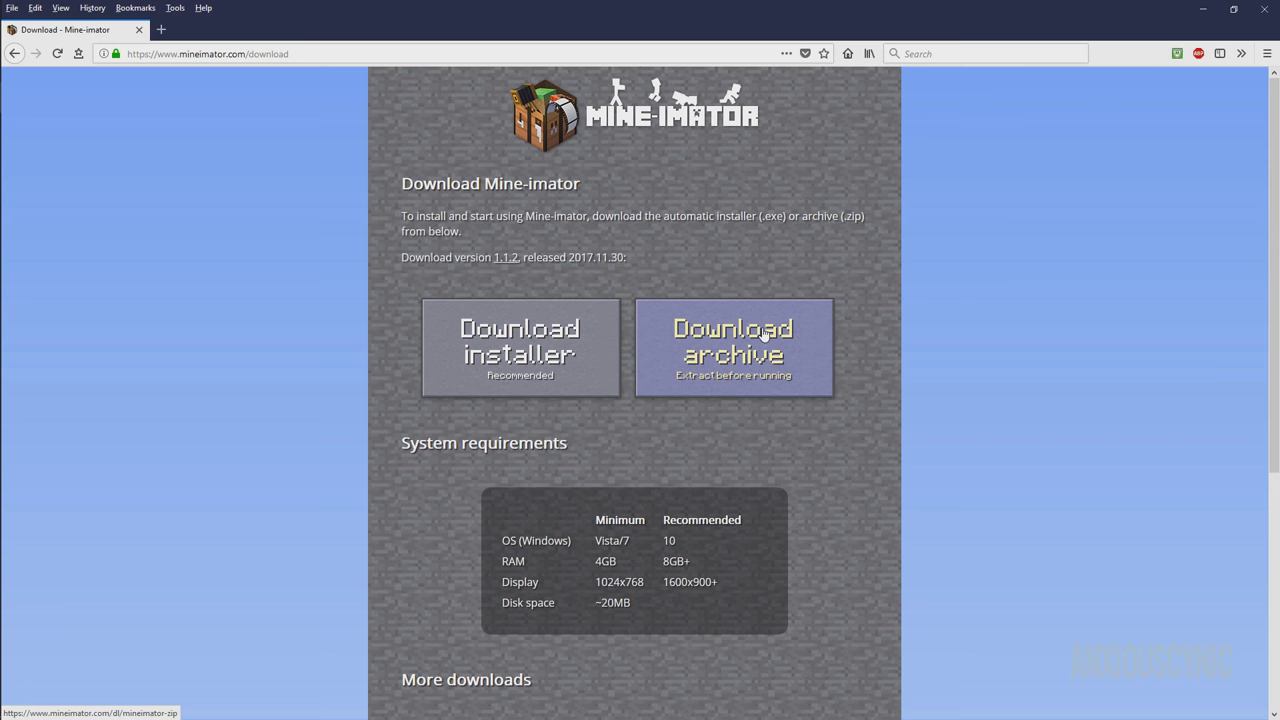
# Download and save the recommended Mine-imator installer, and open the folder containing the downloaded file.
pyautogui.click(545, 340)
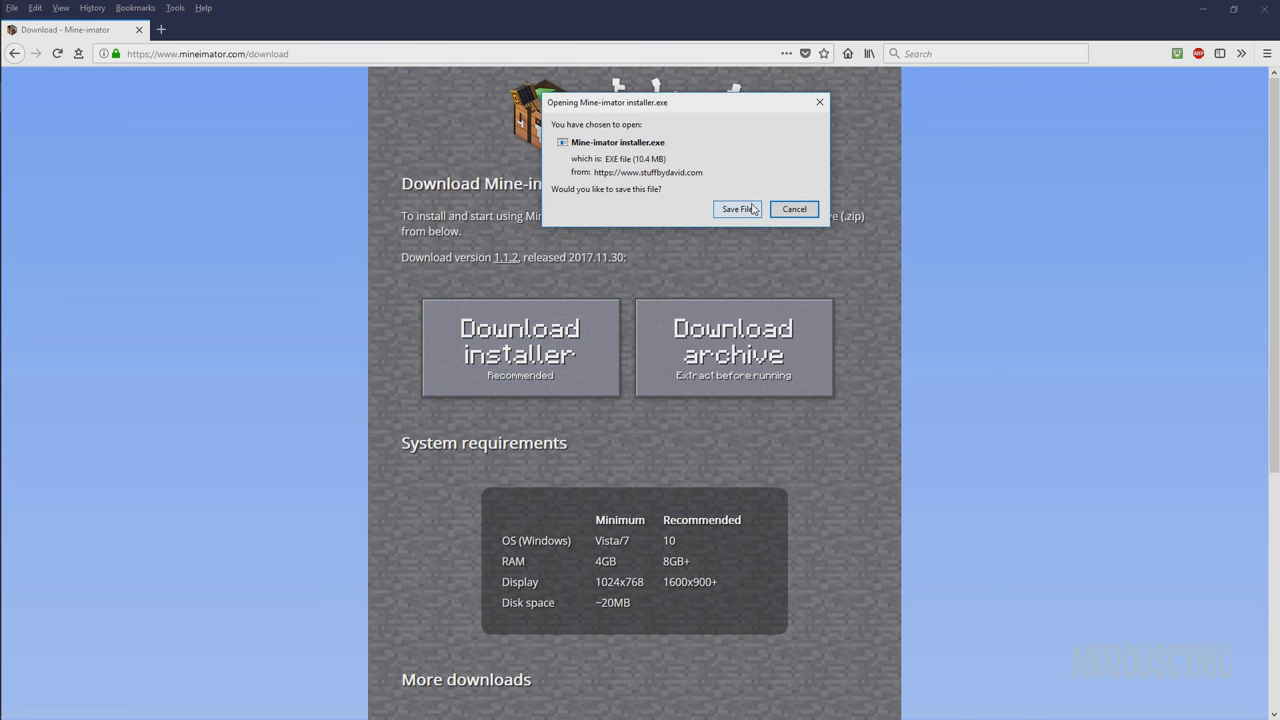
pyautogui.click(748, 209)
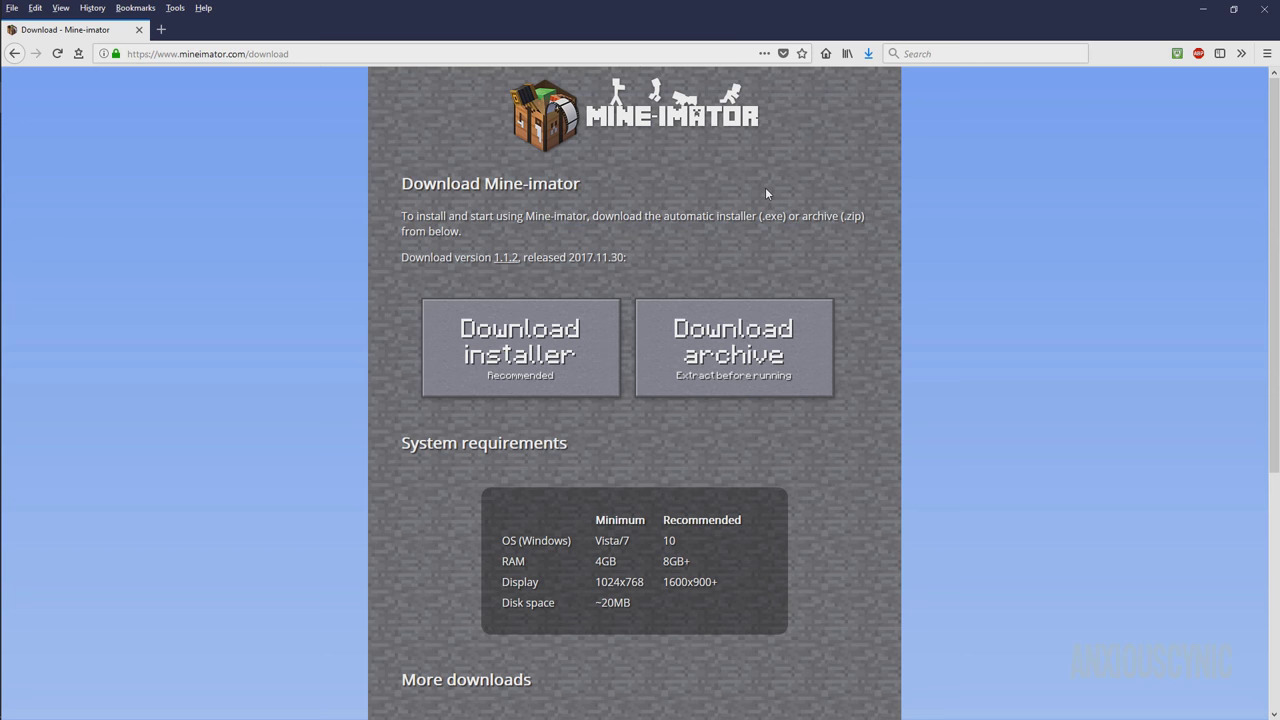
pyautogui.click(869, 54)
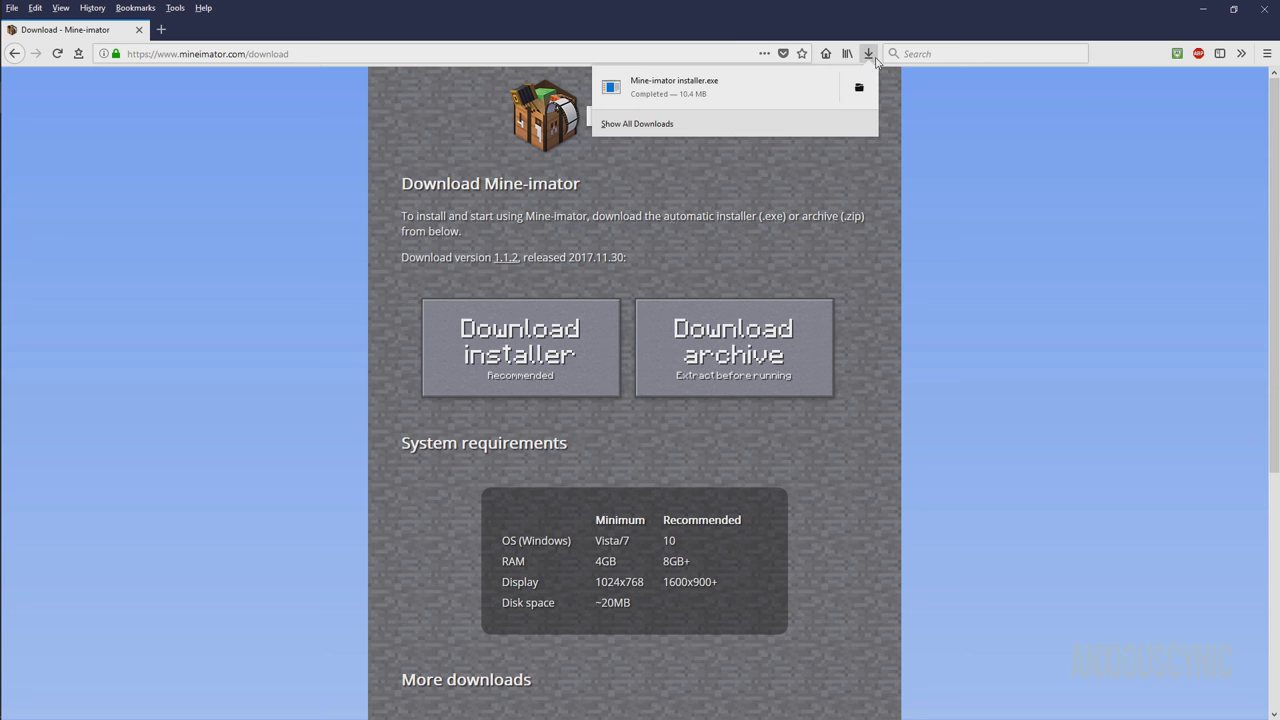
pyautogui.click(859, 87)
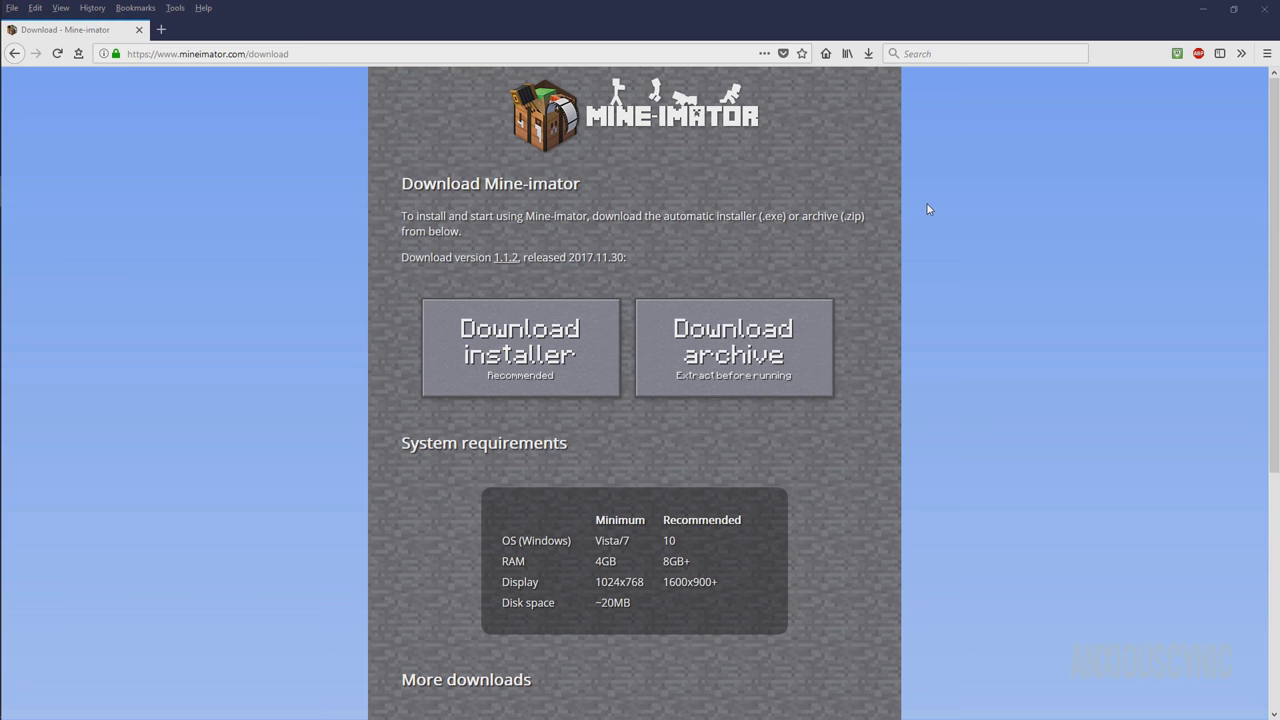
# Read through the setup's license agreement, accept it and continue the installation.
pyautogui.scroll(-5, 770, 360)
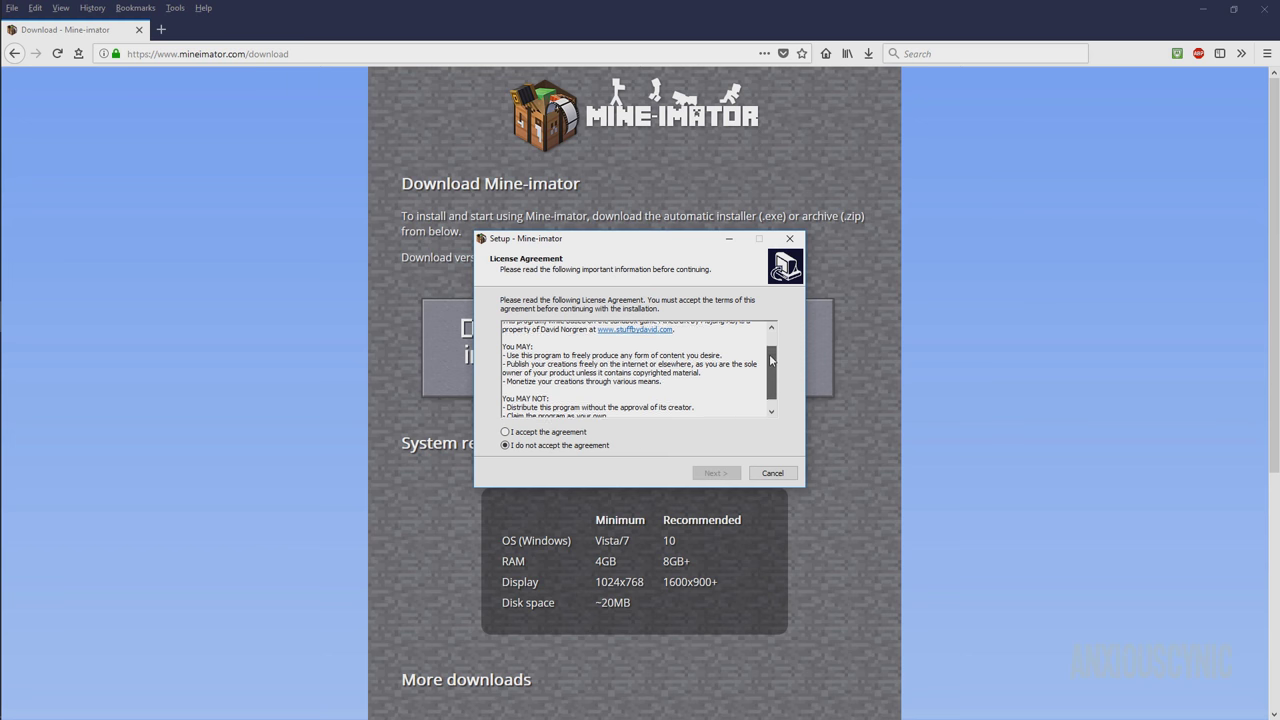
pyautogui.click(556, 432)
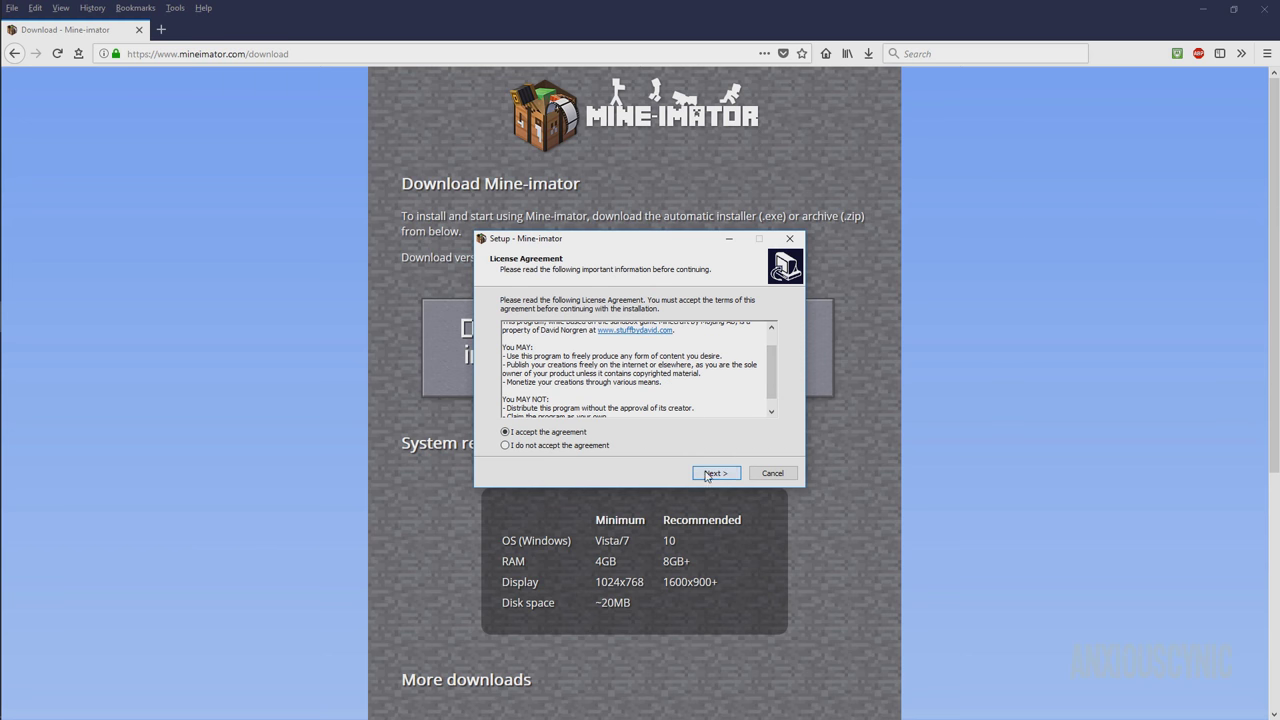
pyautogui.click(712, 473)
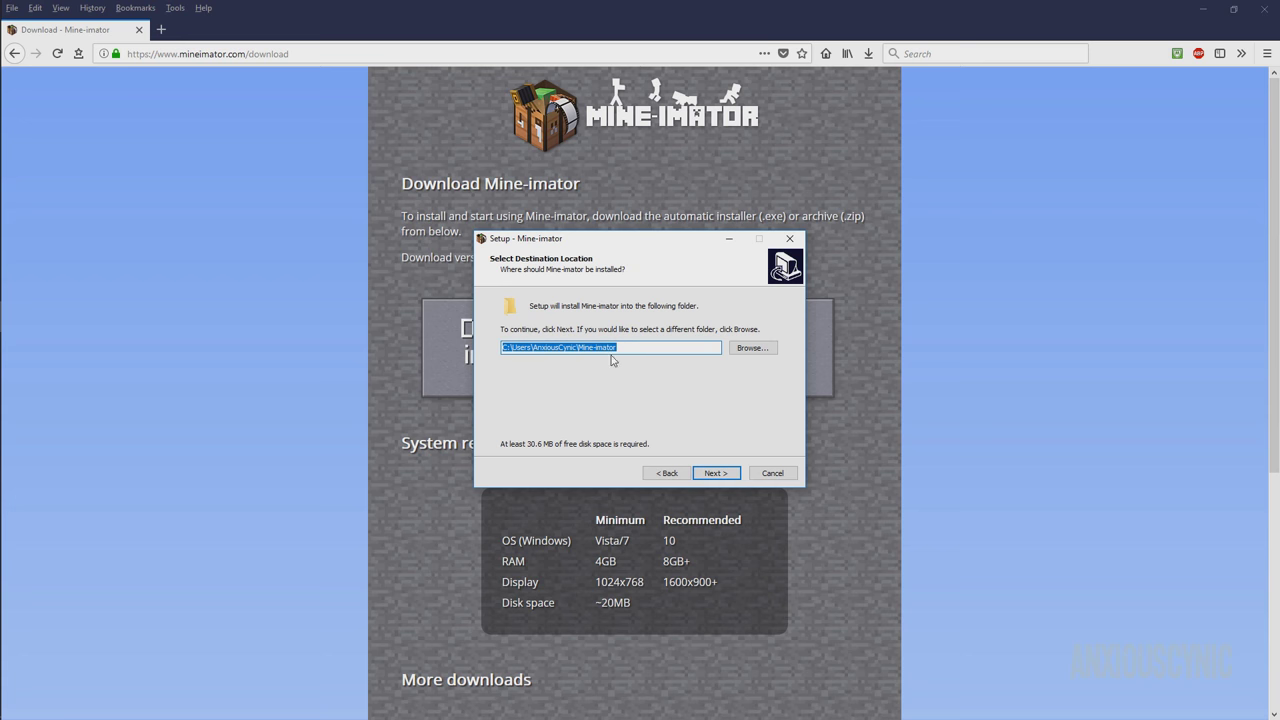
# Set the installation destination to E:\Mine-imator and agree to install into the existing folder.
pyautogui.click(759, 352)
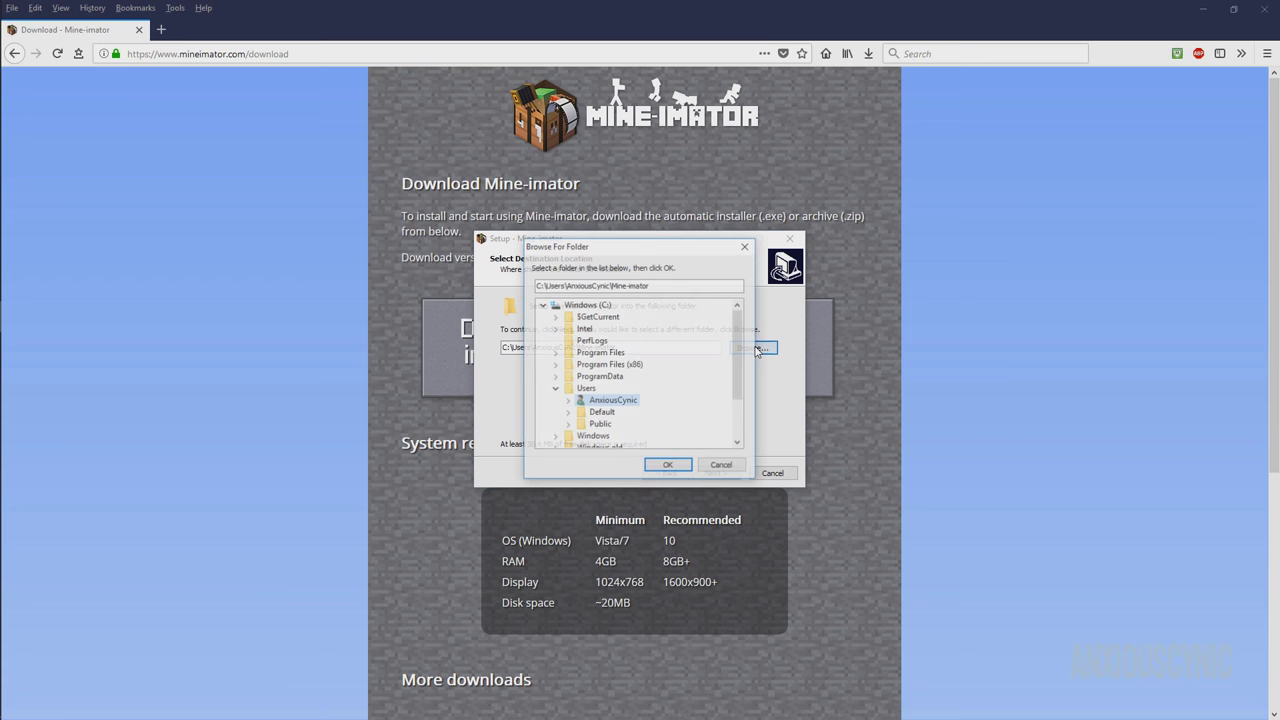
pyautogui.scroll(-2, 624, 420)
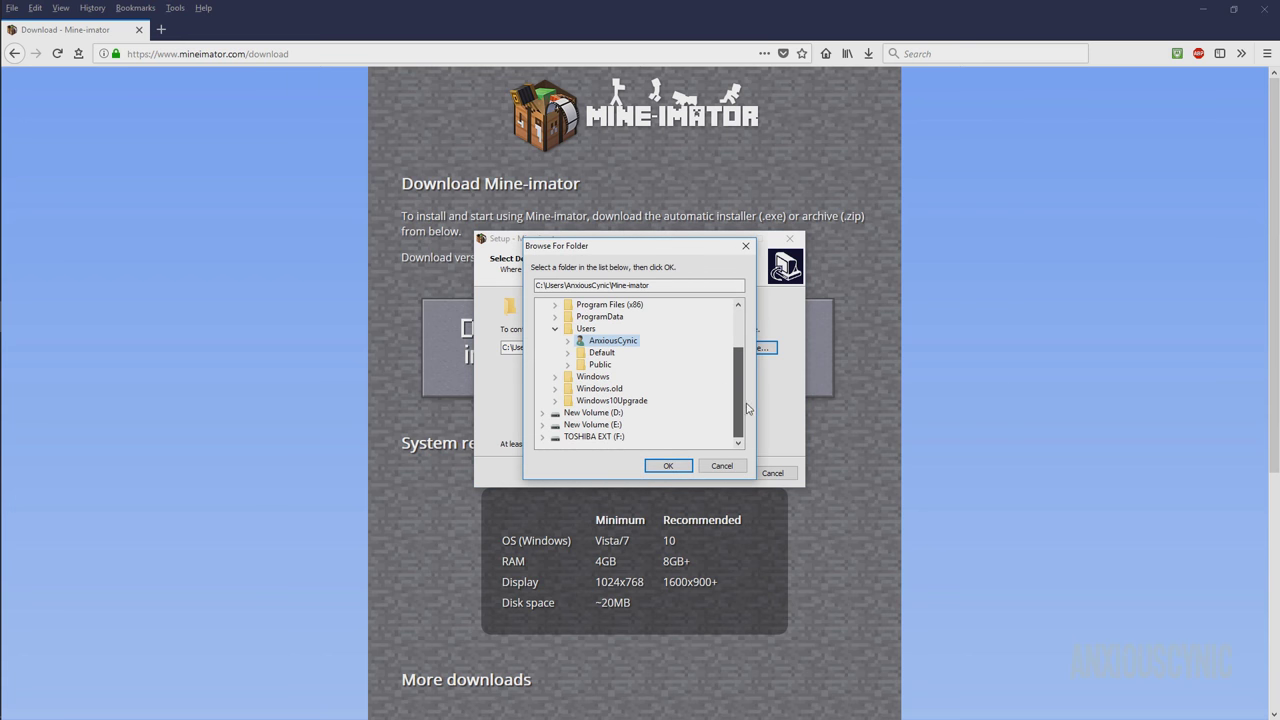
pyautogui.click(596, 424)
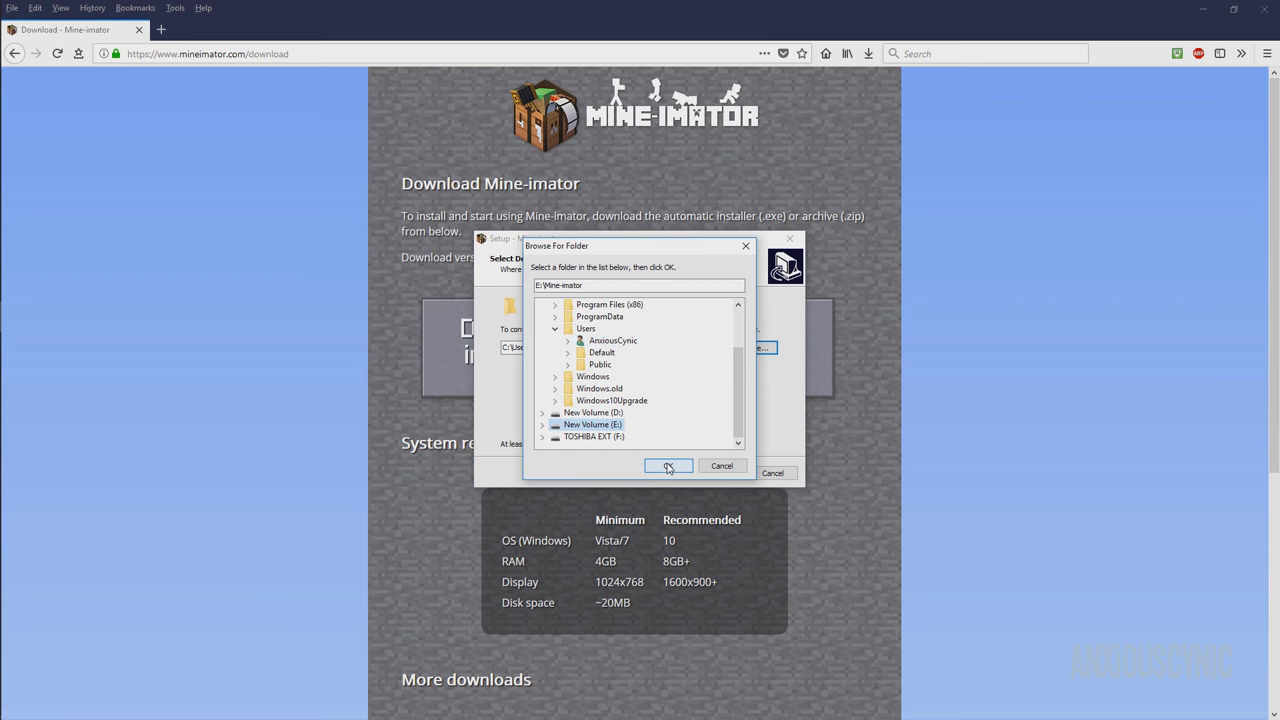
pyautogui.click(669, 466)
pyautogui.click(716, 473)
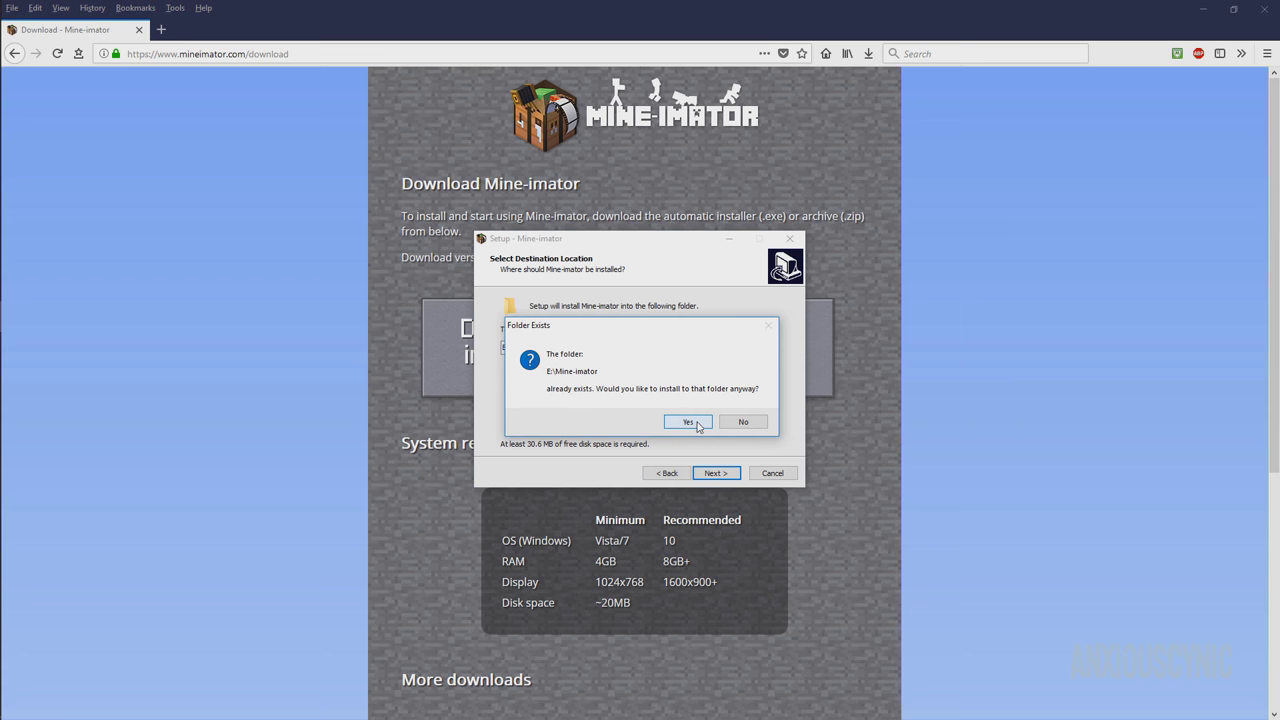
pyautogui.click(688, 422)
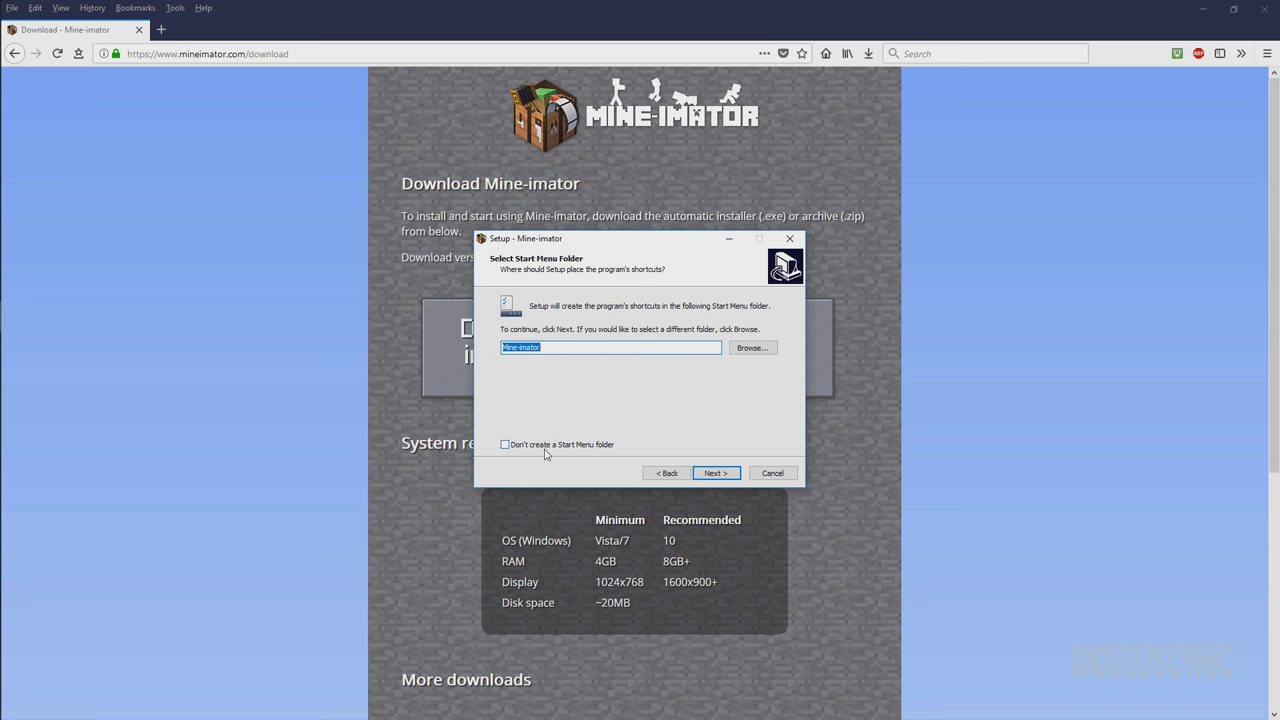
# Install the program with the default Start Menu folder and a desktop shortcut, and finish the setup with Launch Mine-imator enabled.
pyautogui.click(720, 472)
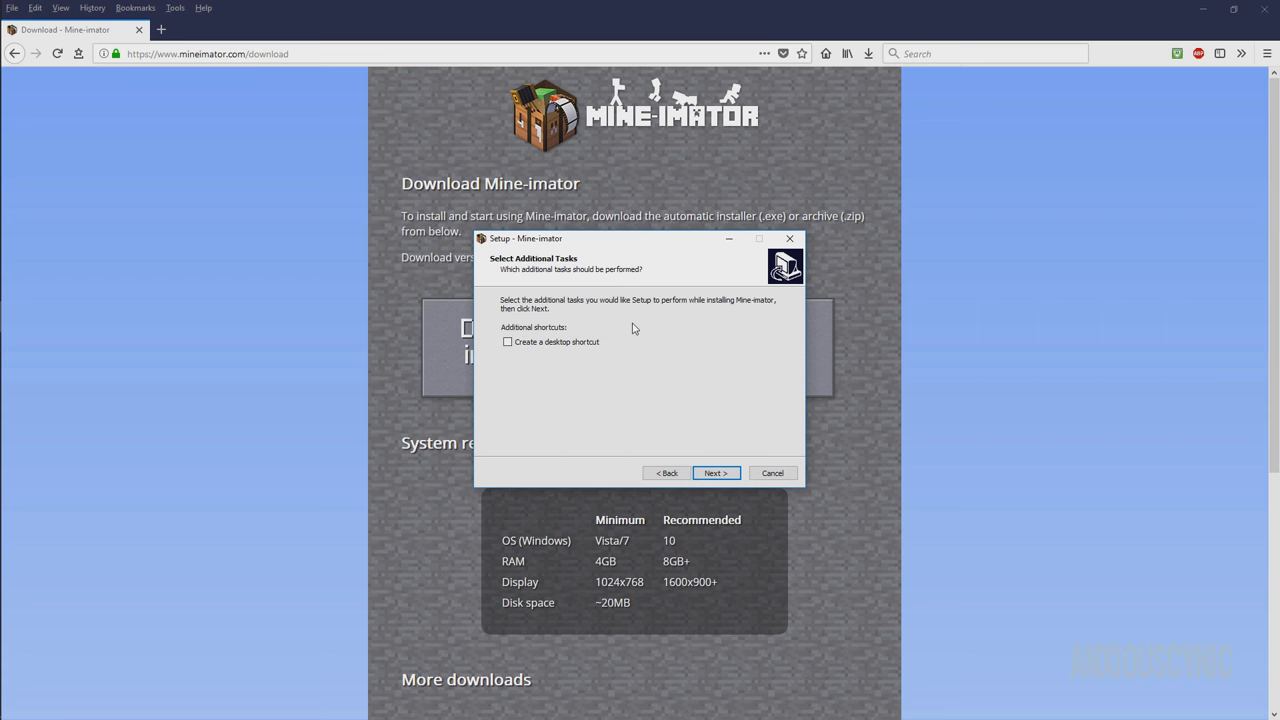
pyautogui.click(549, 345)
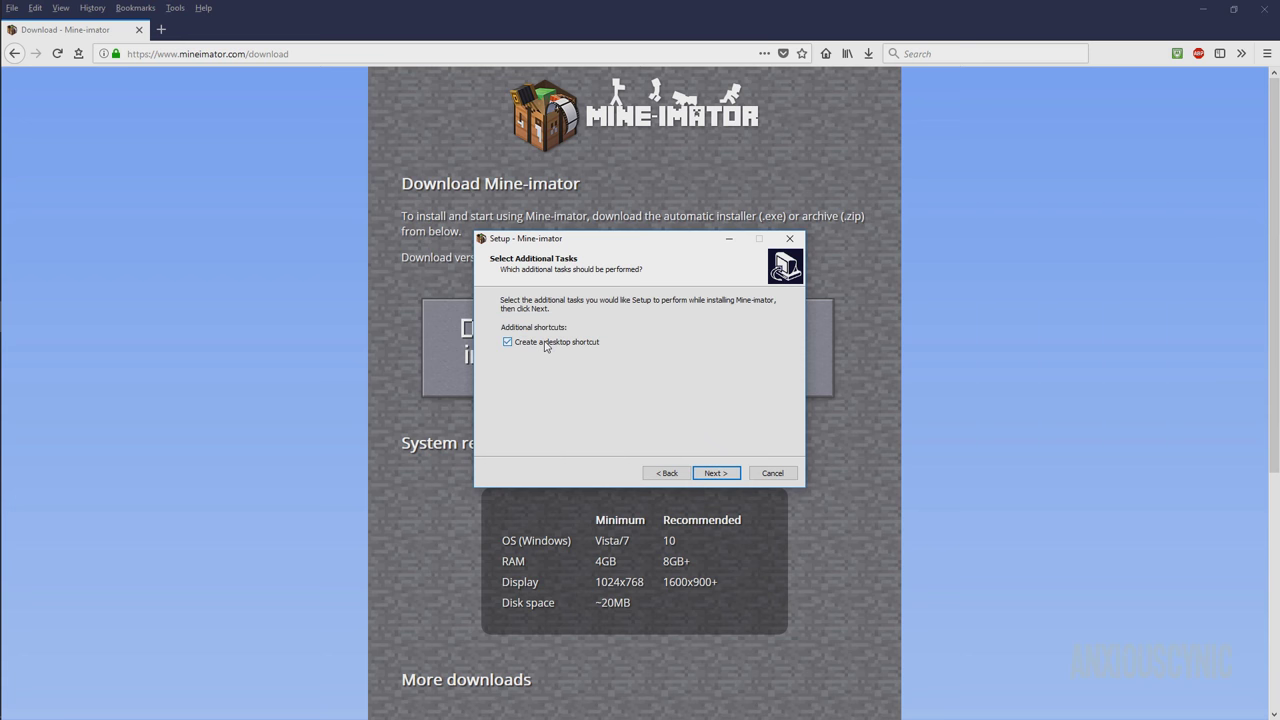
pyautogui.click(716, 473)
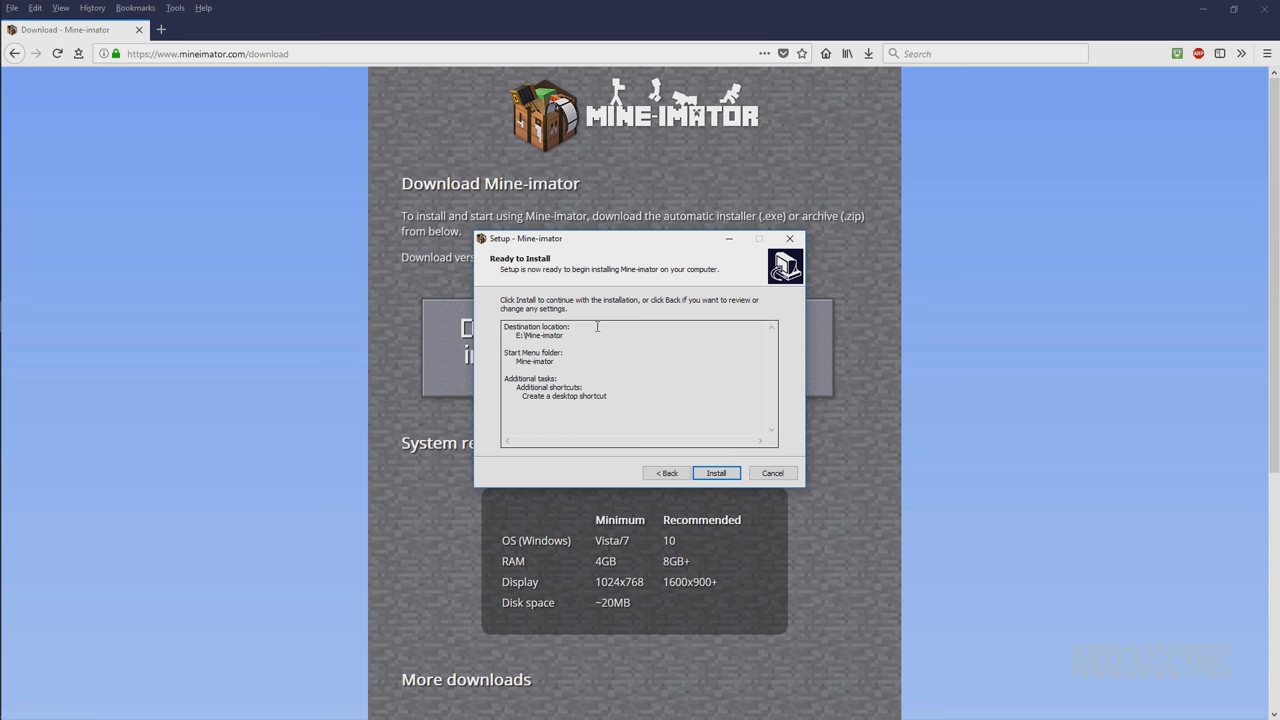
pyautogui.click(714, 473)
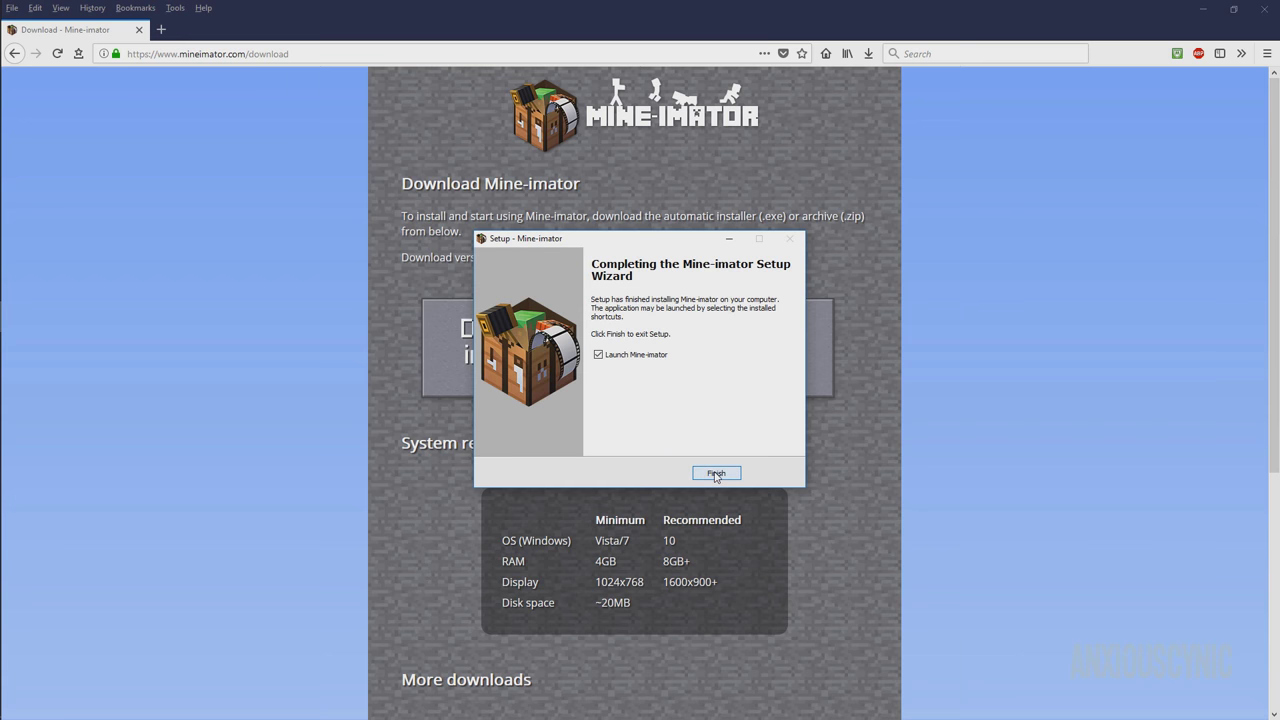
pyautogui.click(715, 473)
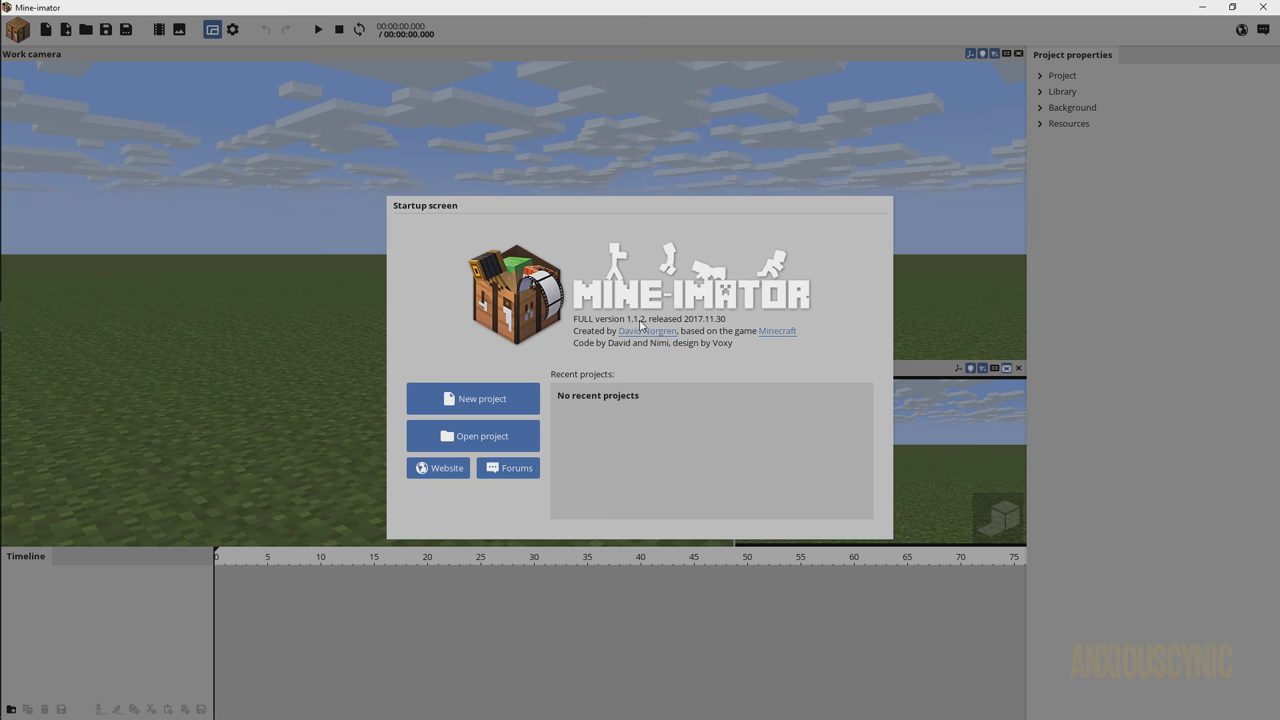
# Create a new project named "Beginner's Guide" in the default project folder.
pyautogui.click(490, 400)
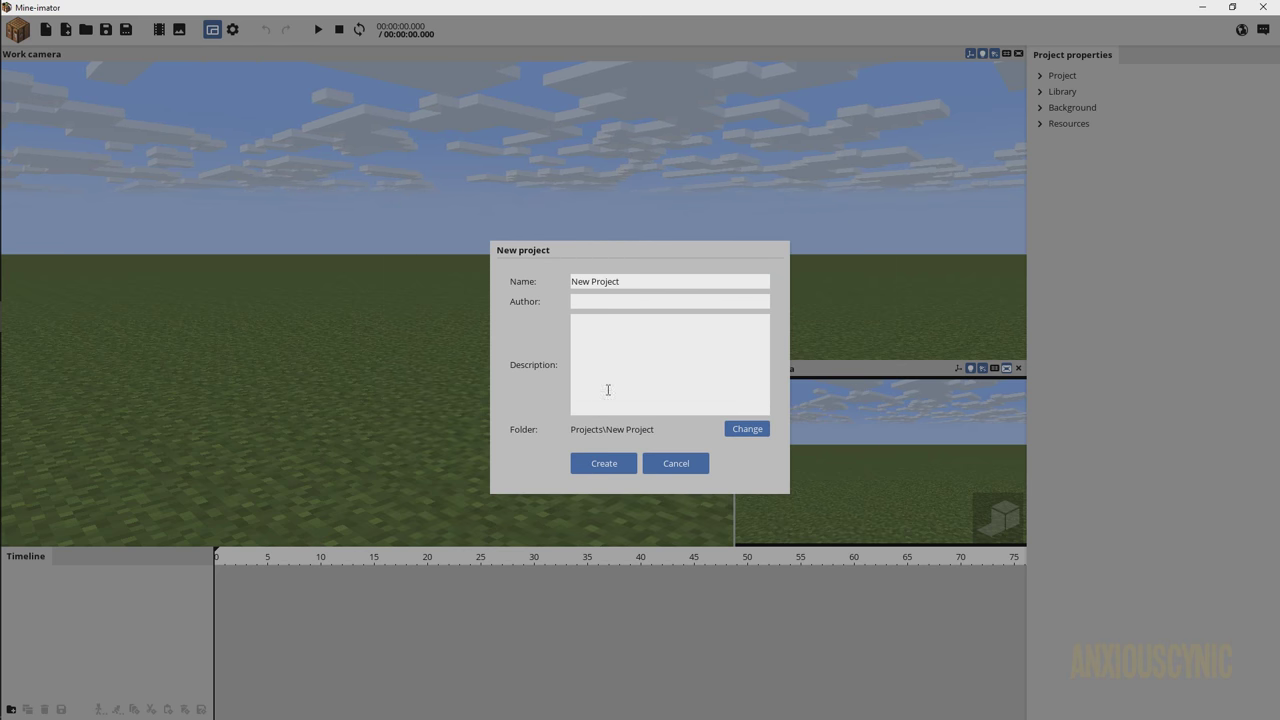
pyautogui.click(639, 281)
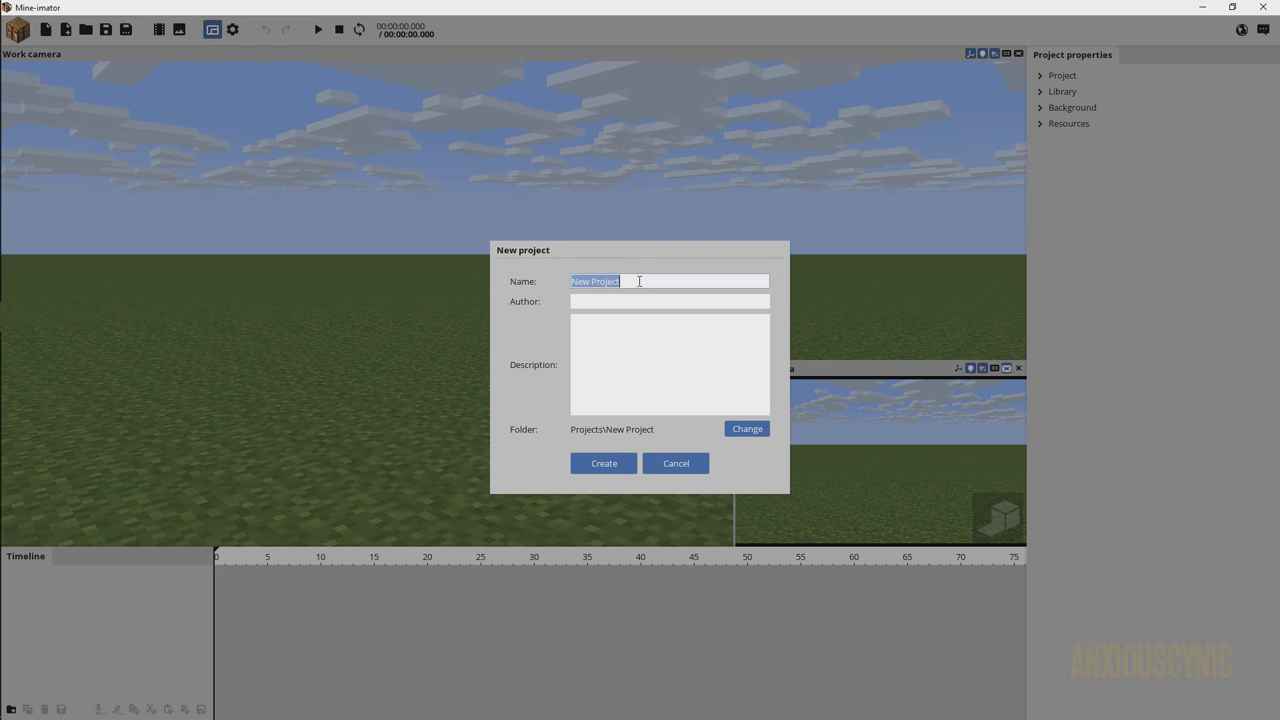
pyautogui.write('Beginner')
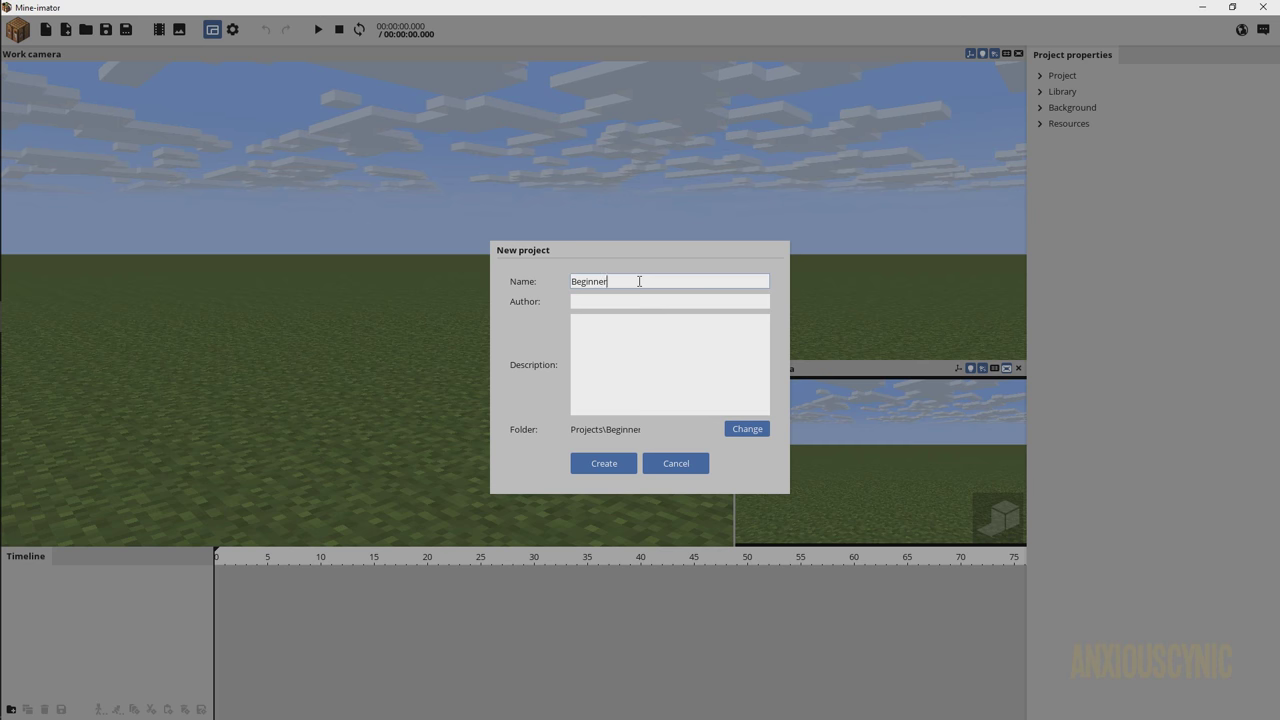
pyautogui.write("'s Guide")
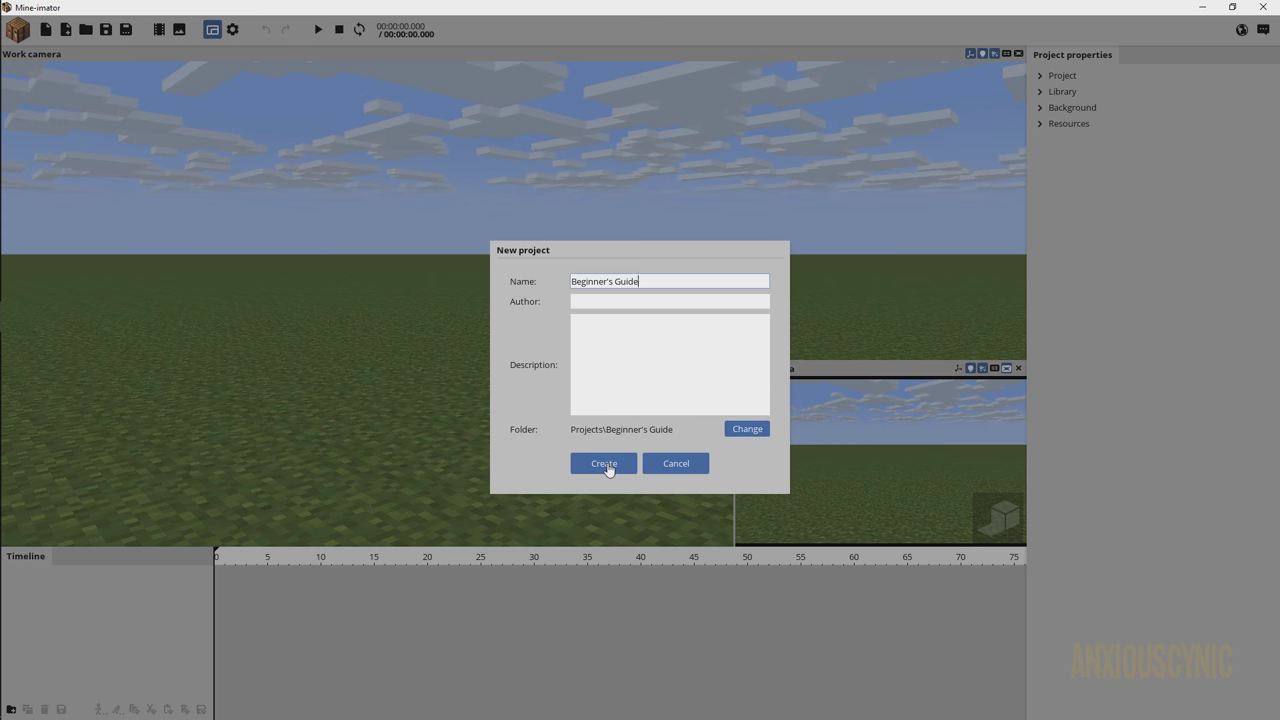
pyautogui.click(604, 463)
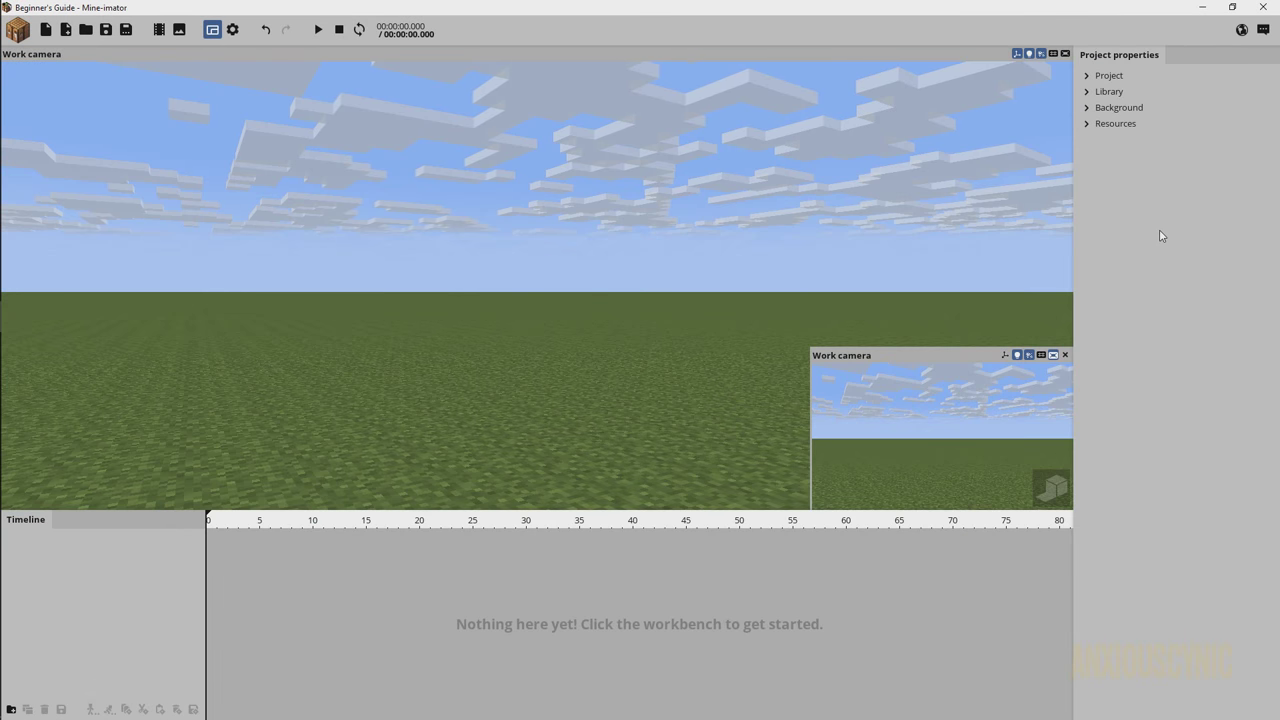
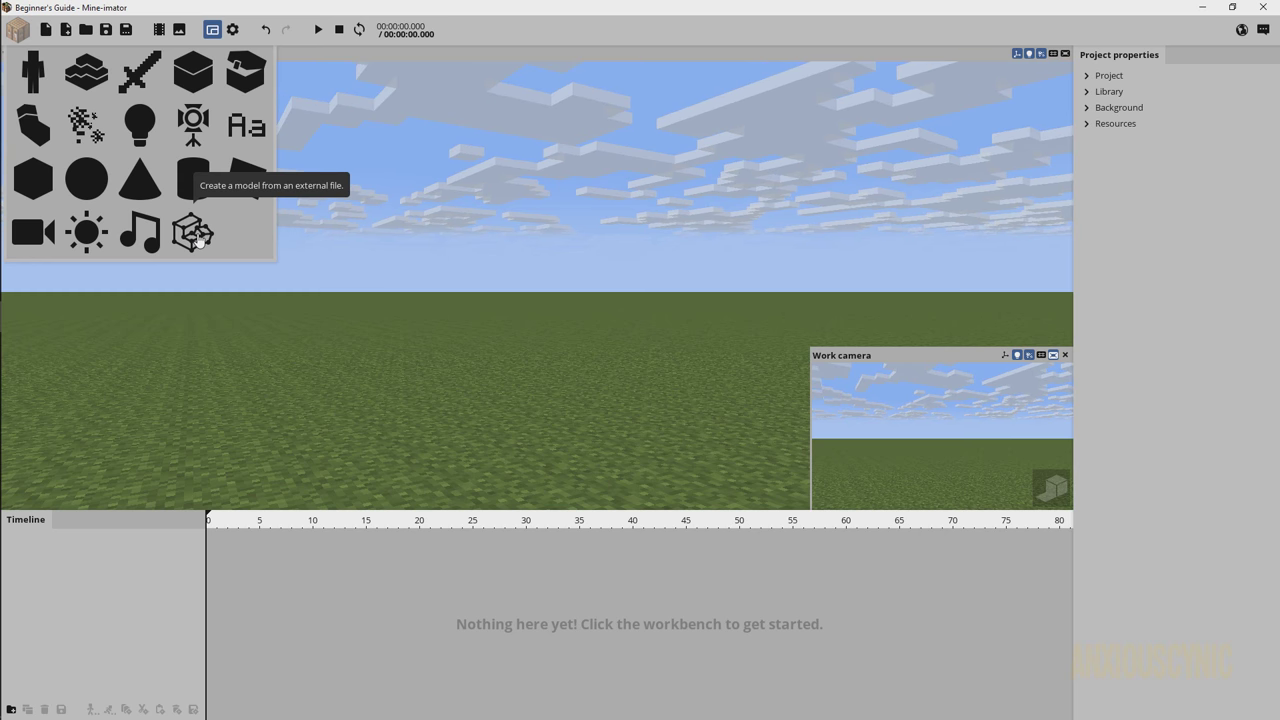
# Start a new character and browse the model list, trying Zombie and Skeleton before choosing Human.
pyautogui.click(45, 80)
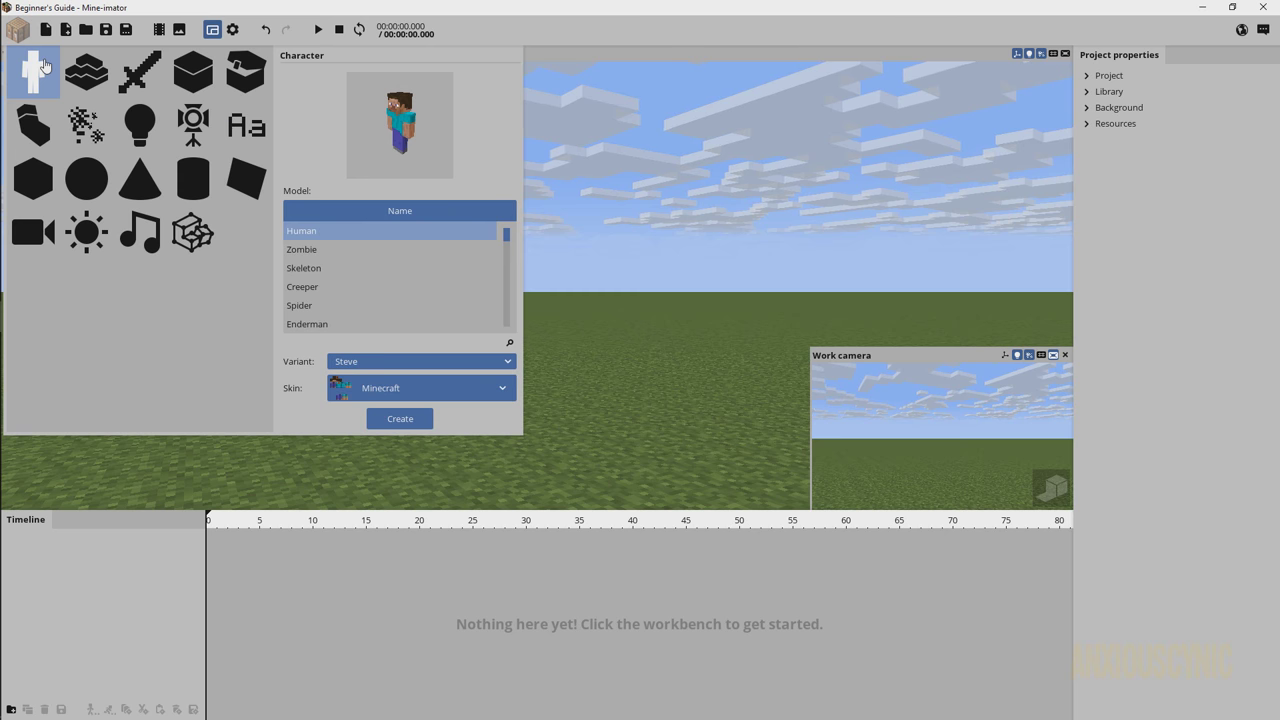
pyautogui.click(312, 251)
pyautogui.click(321, 269)
pyautogui.click(314, 234)
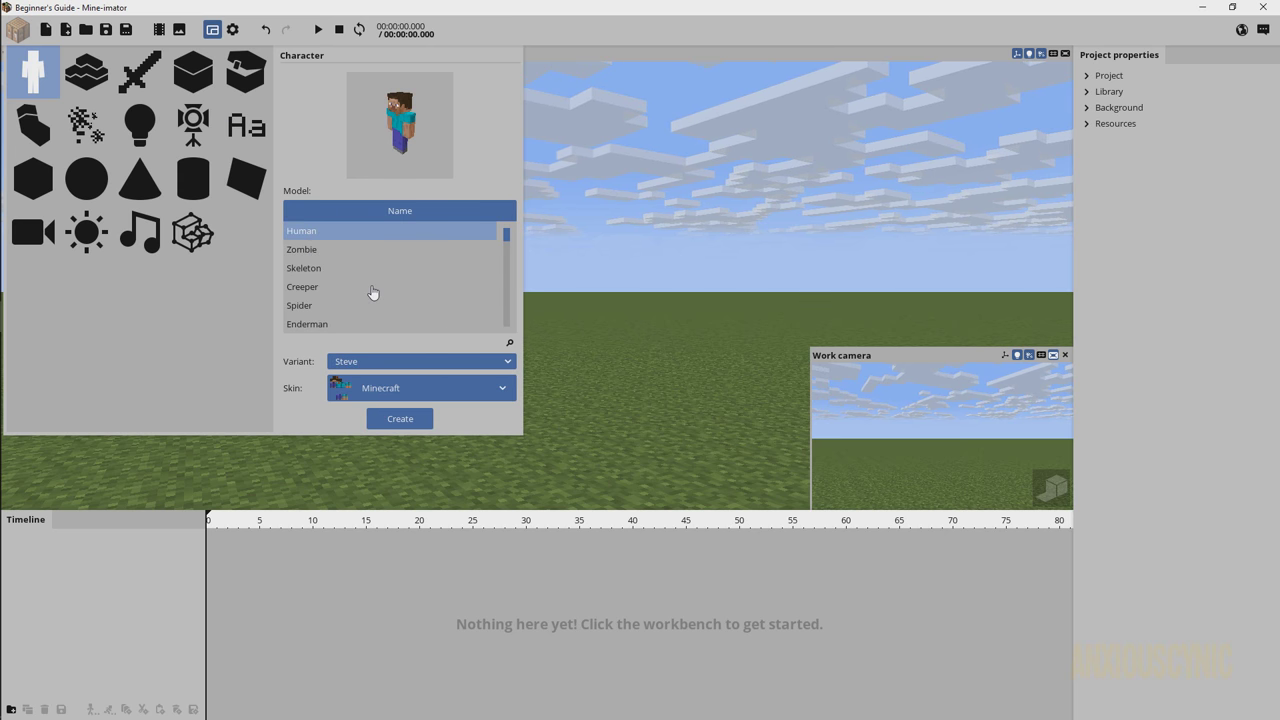
pyautogui.scroll(-1, 372, 292)
pyautogui.scroll(-2, 372, 292)
pyautogui.scroll(2, 362, 298)
pyautogui.scroll(2, 362, 298)
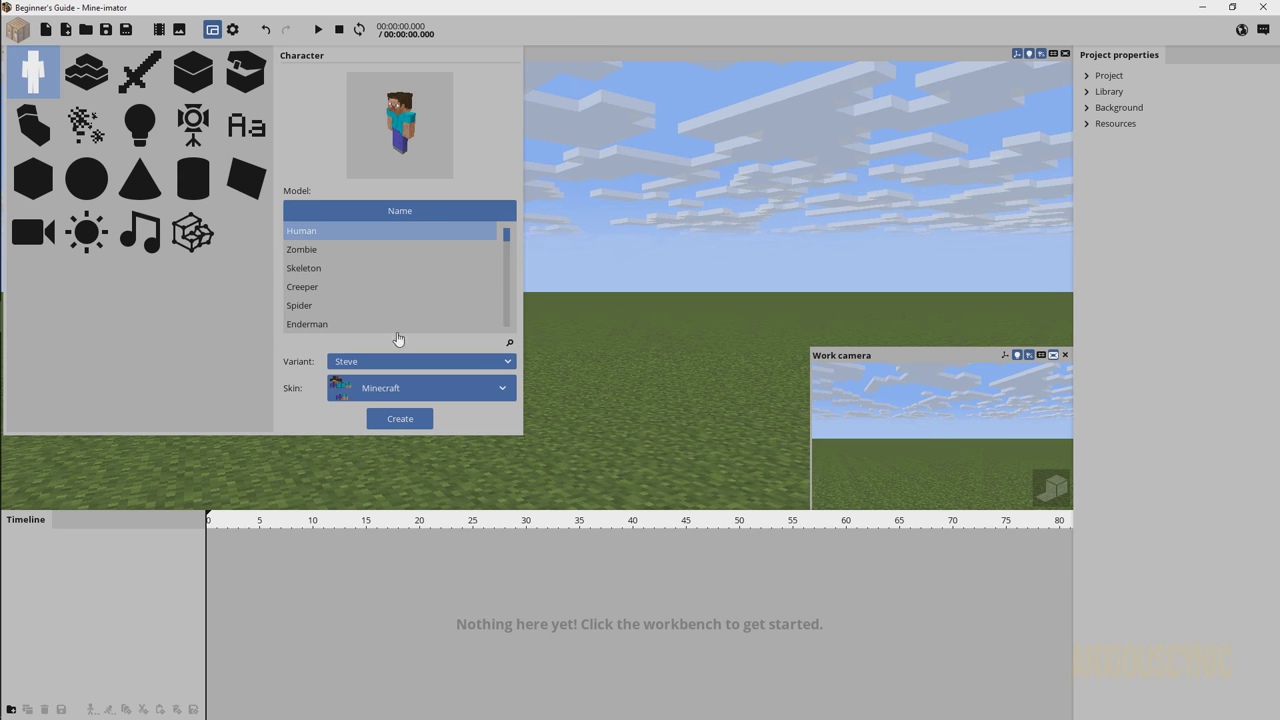
# Try the Alex variant on the human character and switch back to Steve.
pyautogui.click(382, 362)
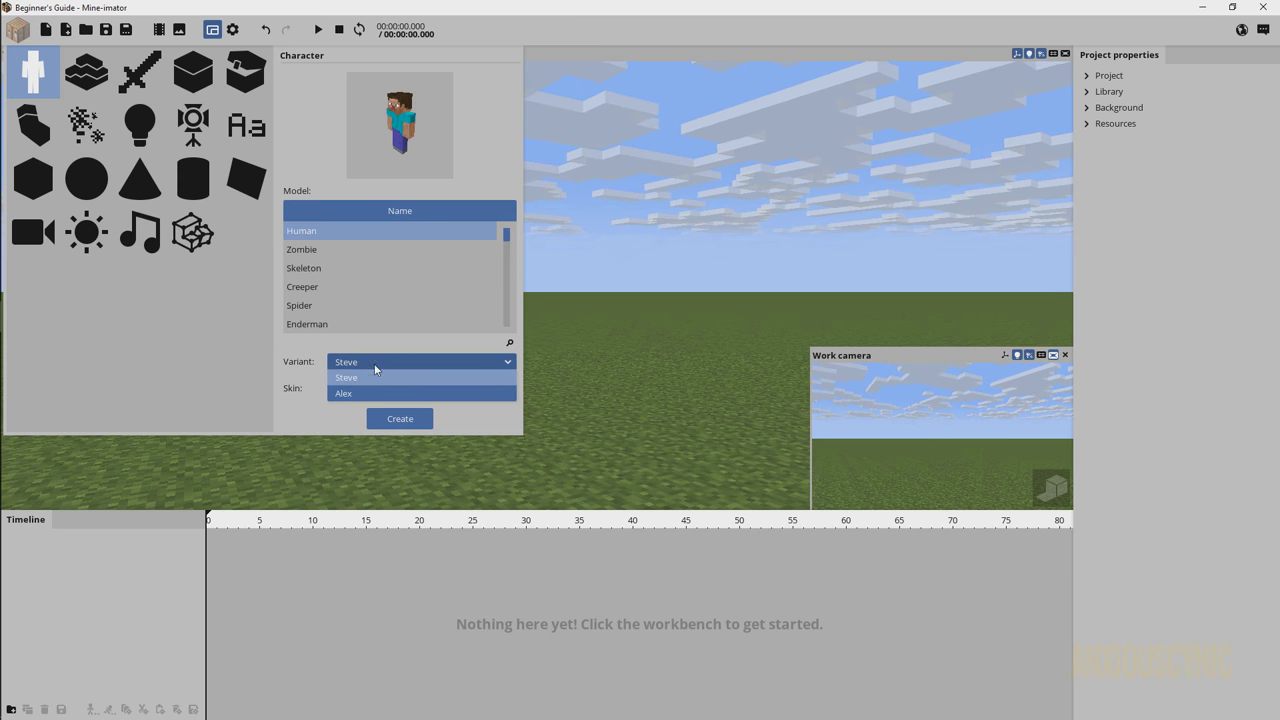
pyautogui.click(350, 395)
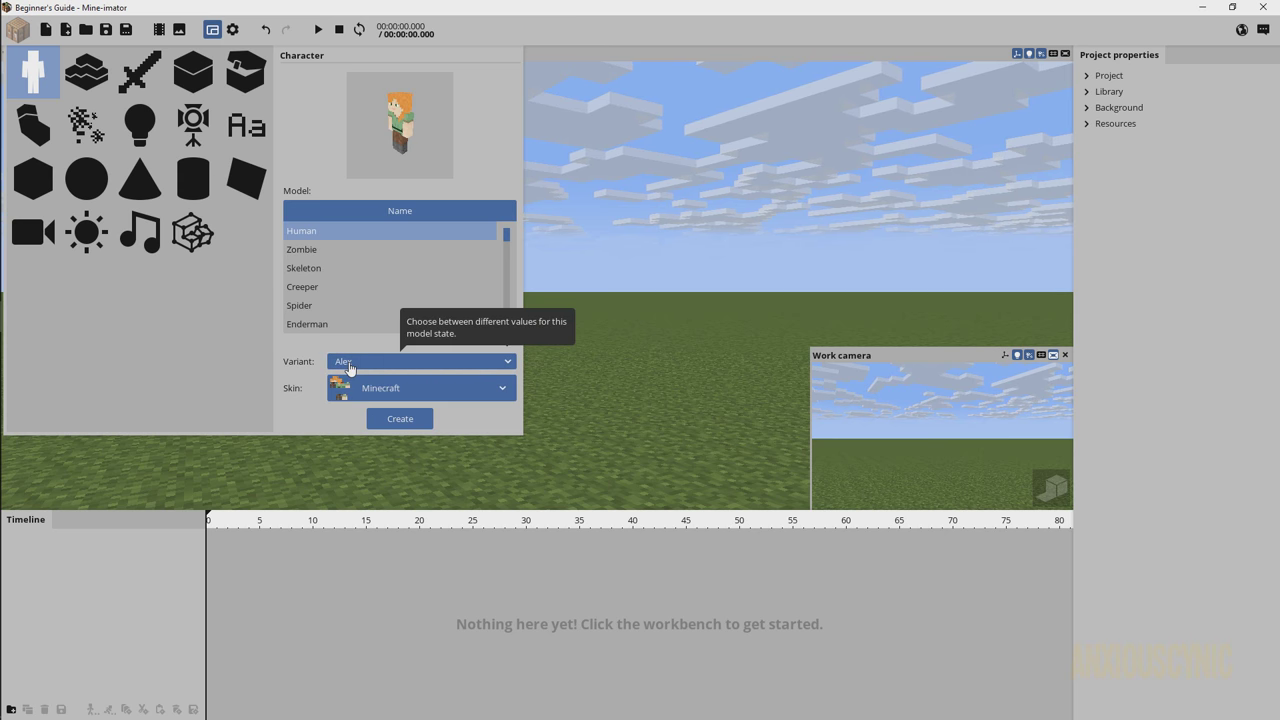
pyautogui.click(350, 364)
pyautogui.click(362, 377)
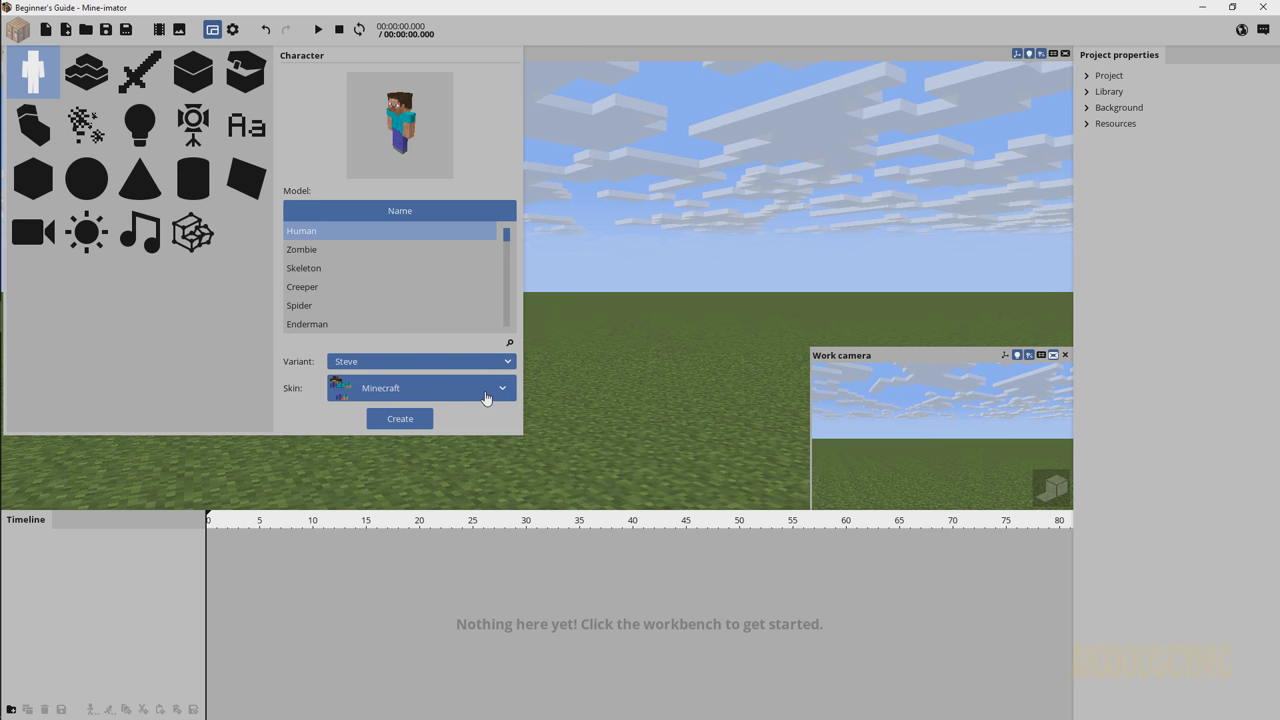
# Download a skin from a Minecraft user by username, apply it to the Steve human, and create the character in the scene.
pyautogui.click(430, 390)
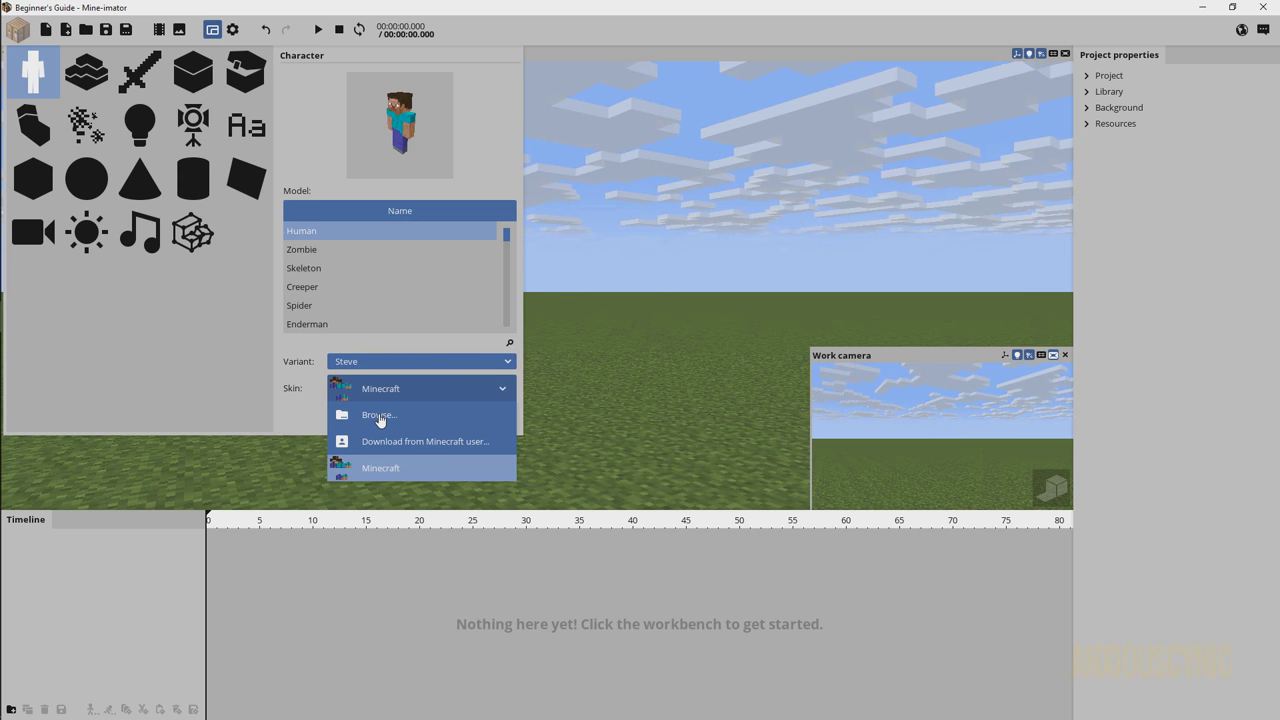
pyautogui.click(443, 447)
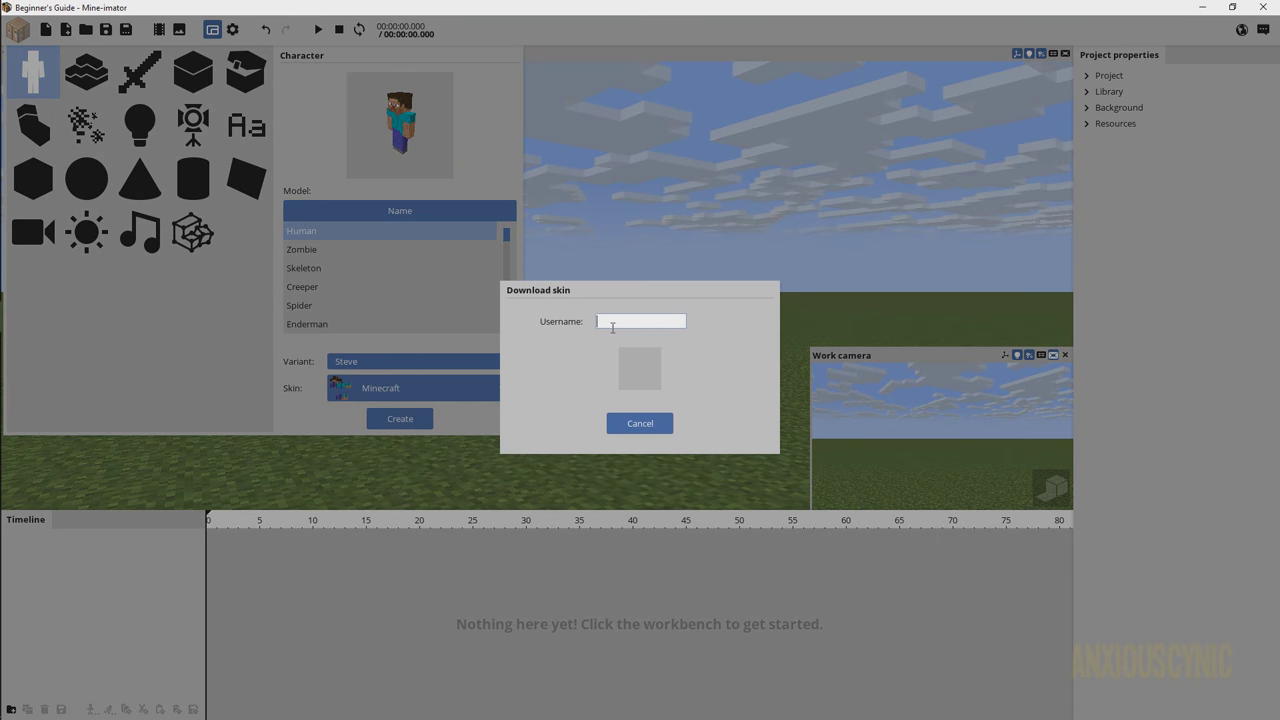
pyautogui.write('AnxiousCynic')
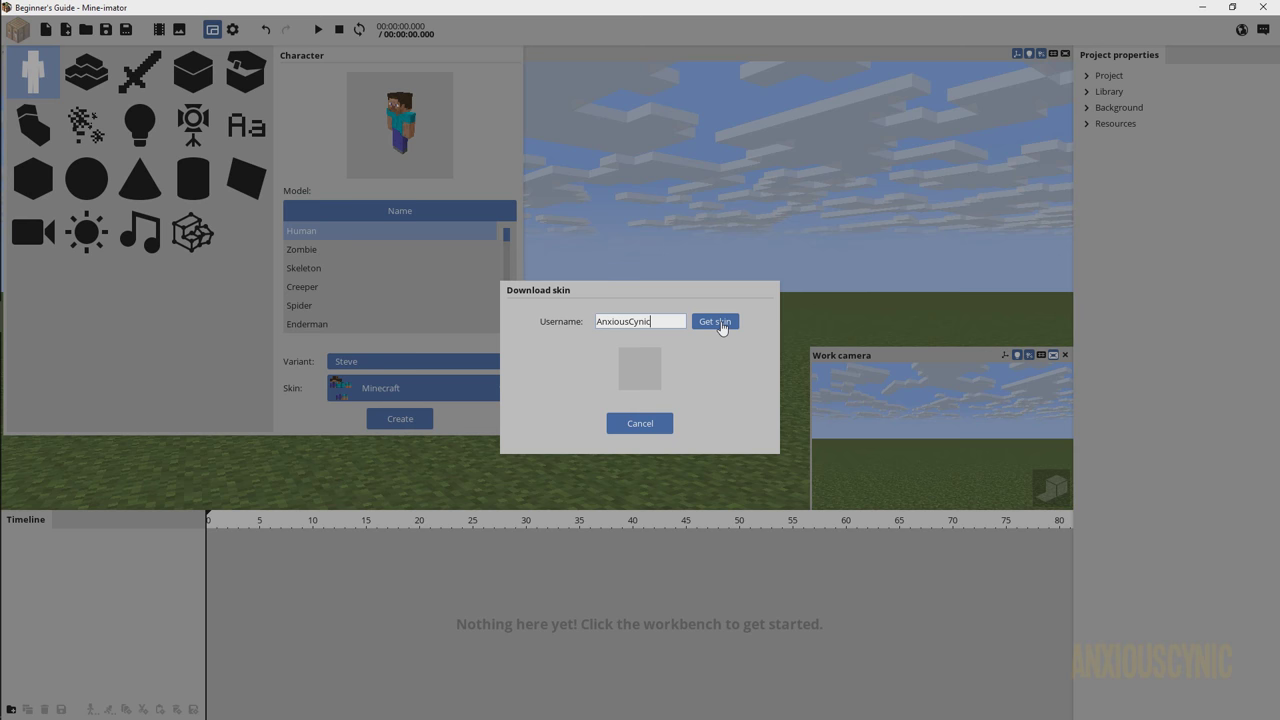
pyautogui.click(722, 322)
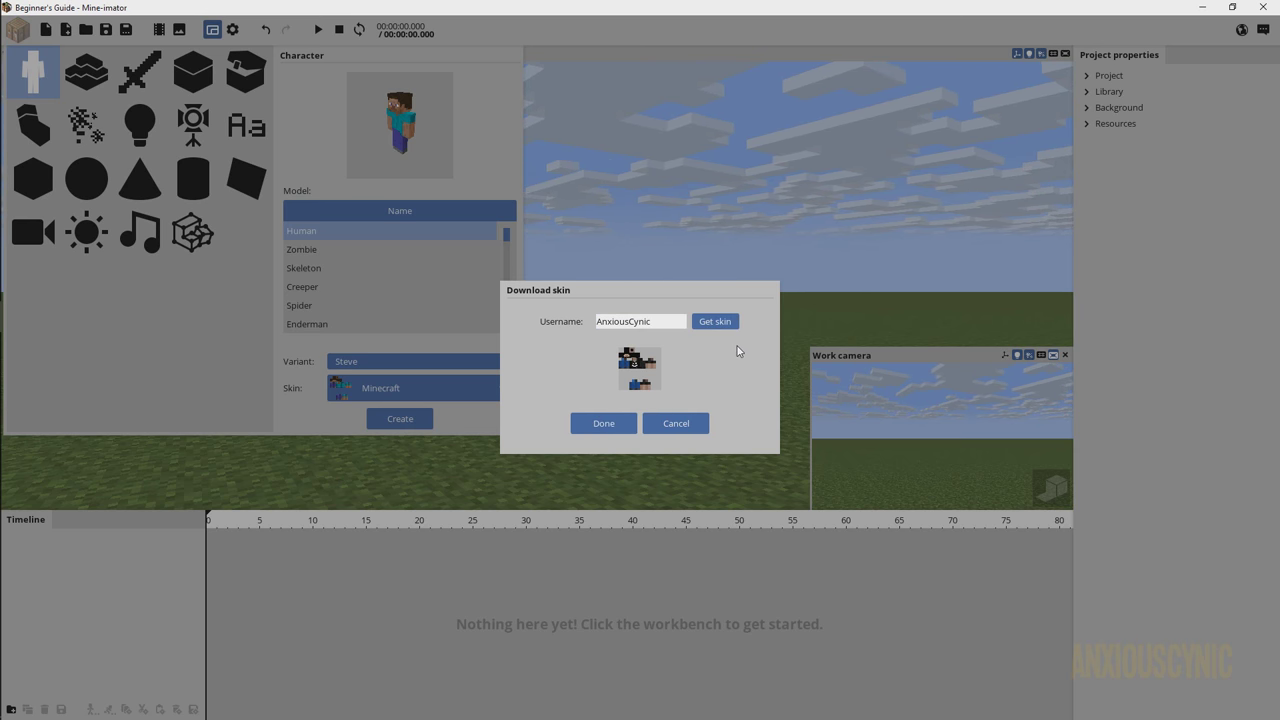
pyautogui.click(606, 423)
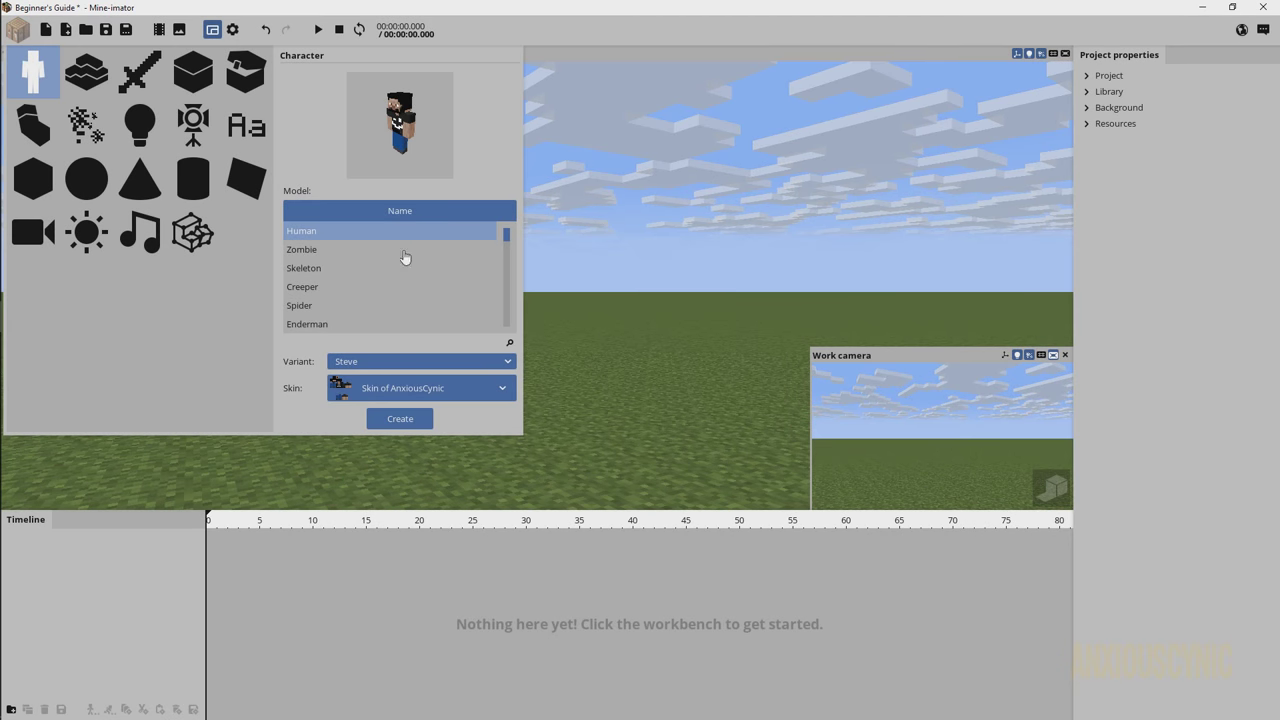
pyautogui.click(399, 420)
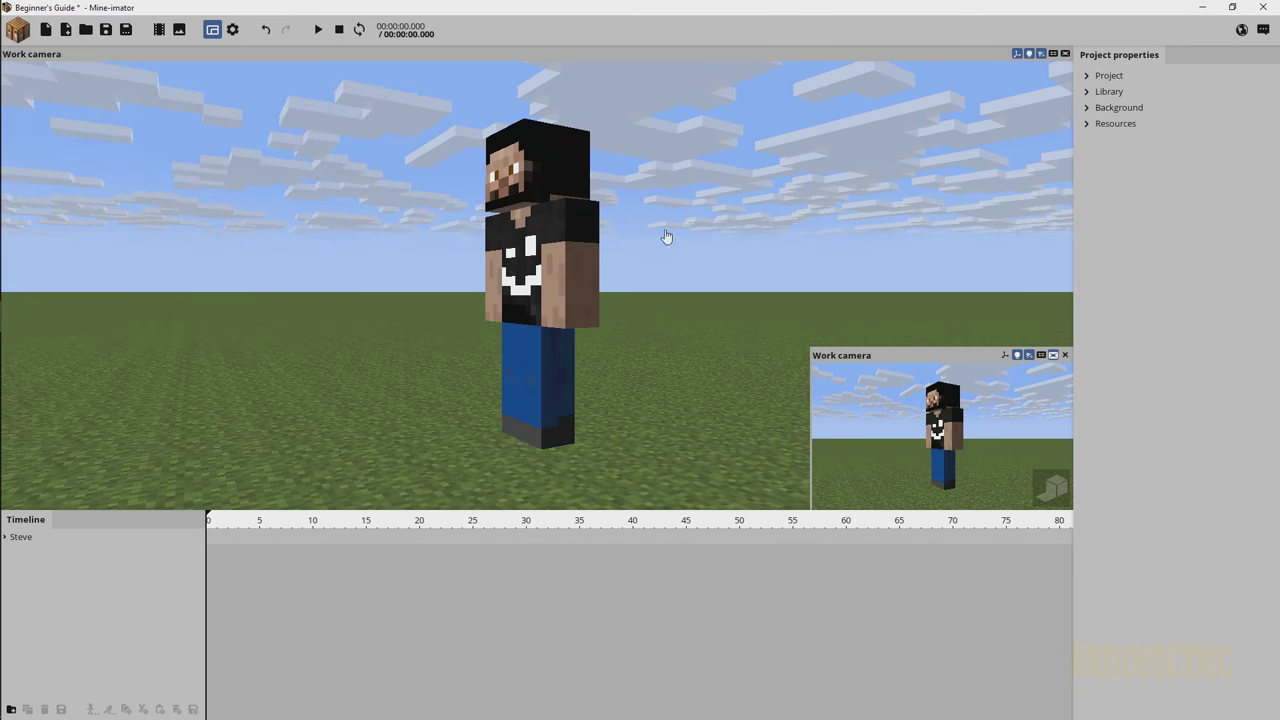
# Set the Steve character's X, Y and Z position to 0, check it from the front, and deselect it.
pyautogui.click(81, 541)
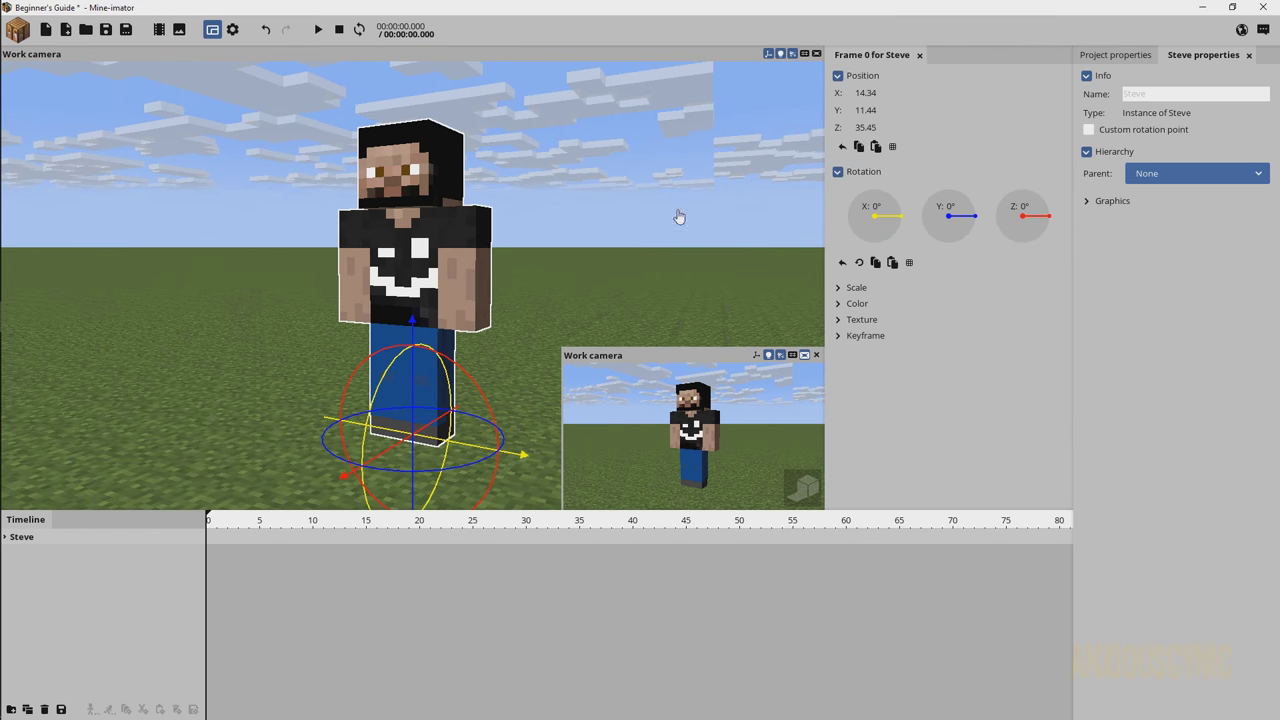
pyautogui.scroll(-3, 750, 182)
pyautogui.scroll(5, 750, 182)
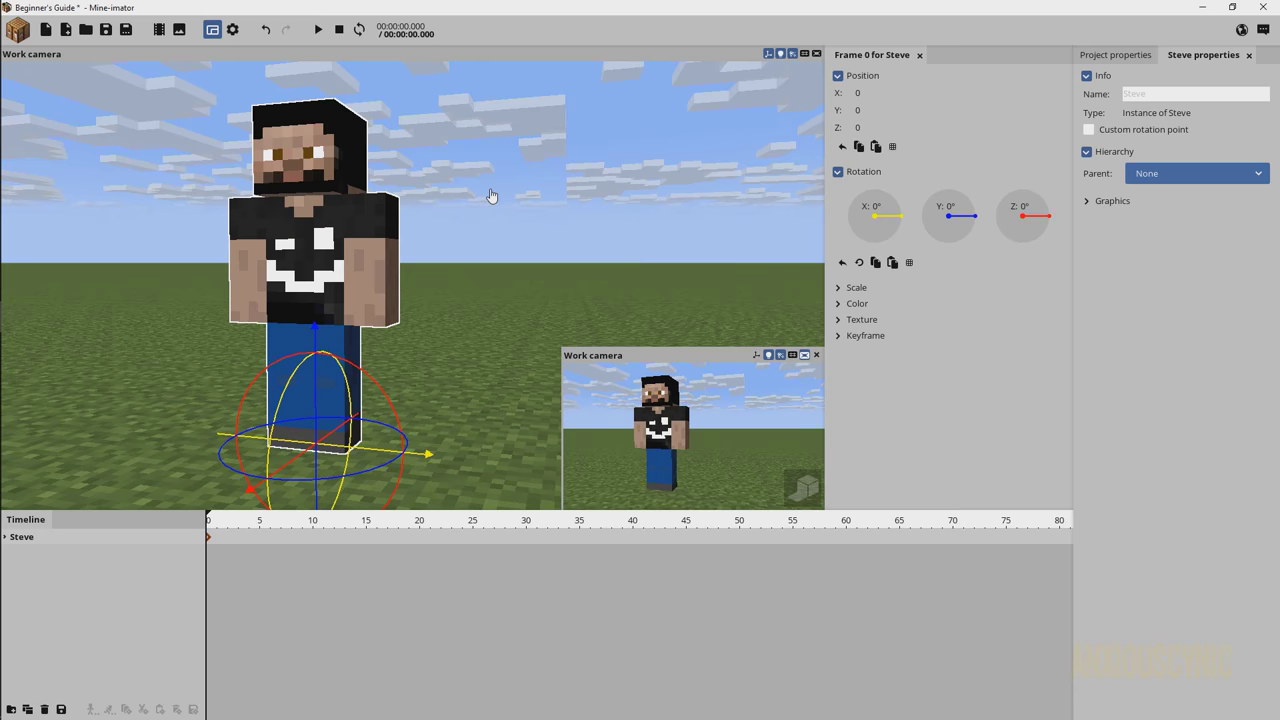
pyautogui.moveTo(491, 195); pyautogui.dragTo(446, 234, button='right')
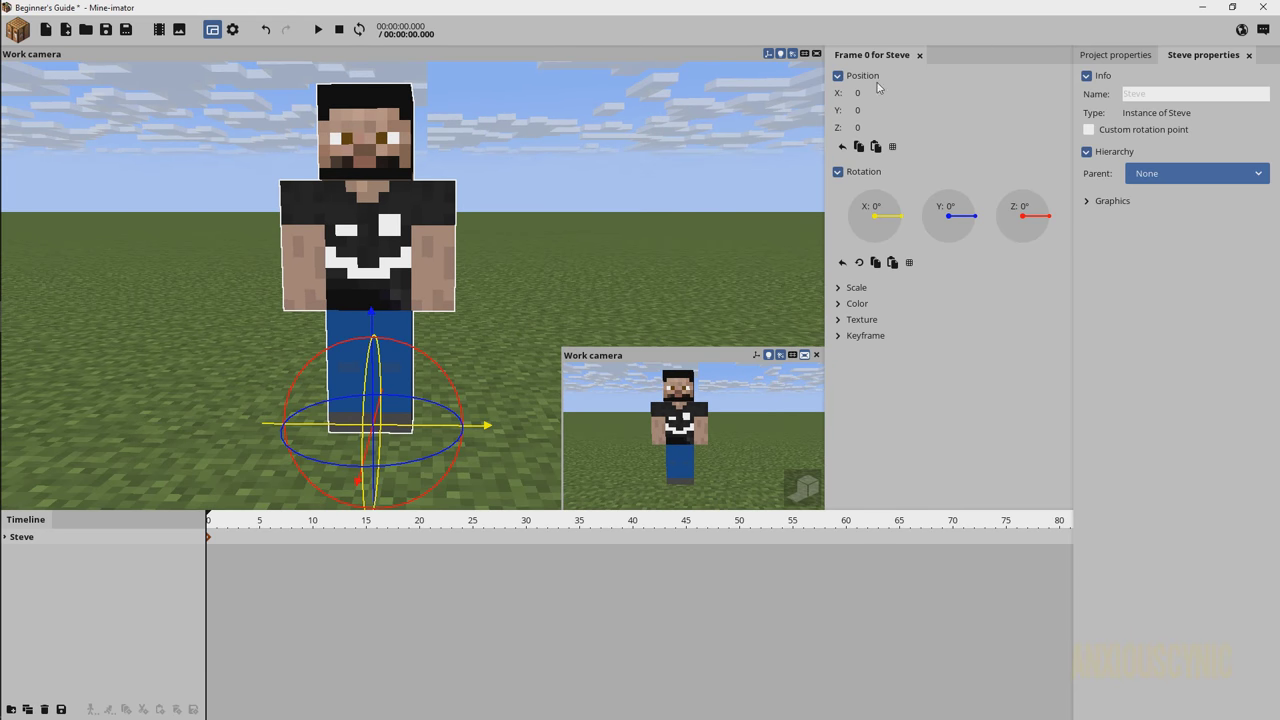
pyautogui.click(43, 557)
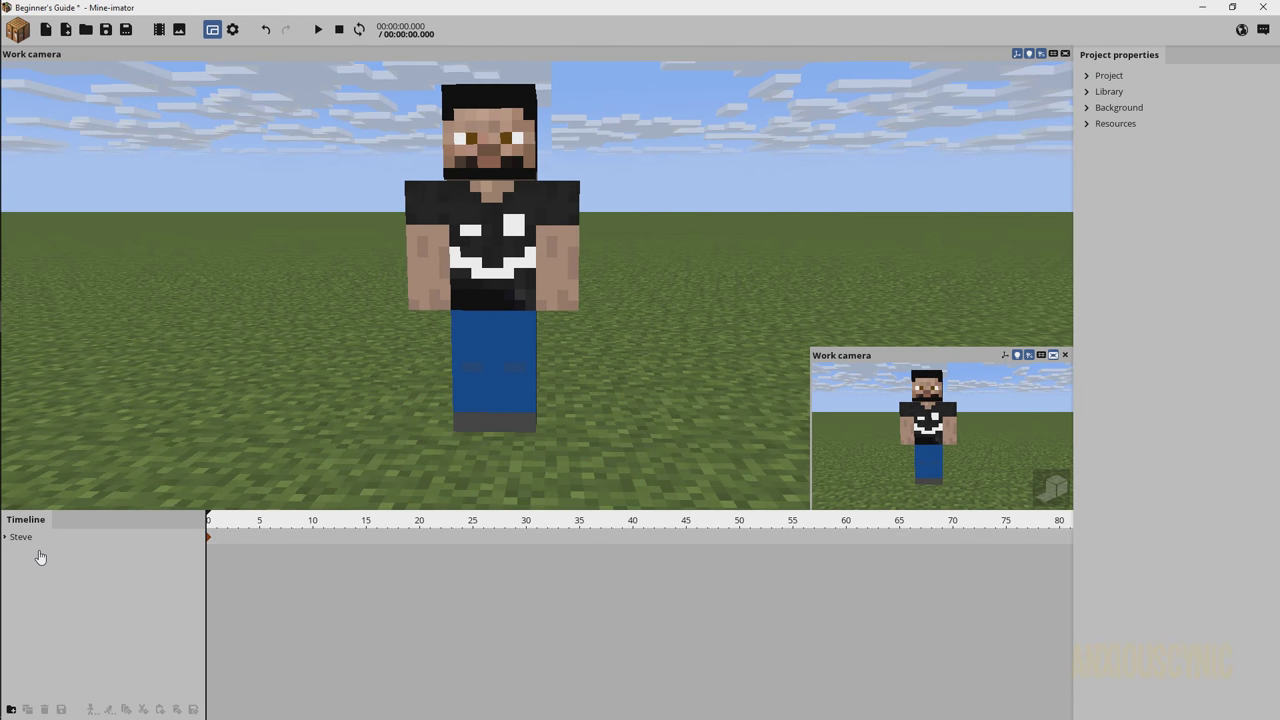
# Hide the secondary work camera view, try toggling it back on, and leave it switched off.
pyautogui.click(1065, 356)
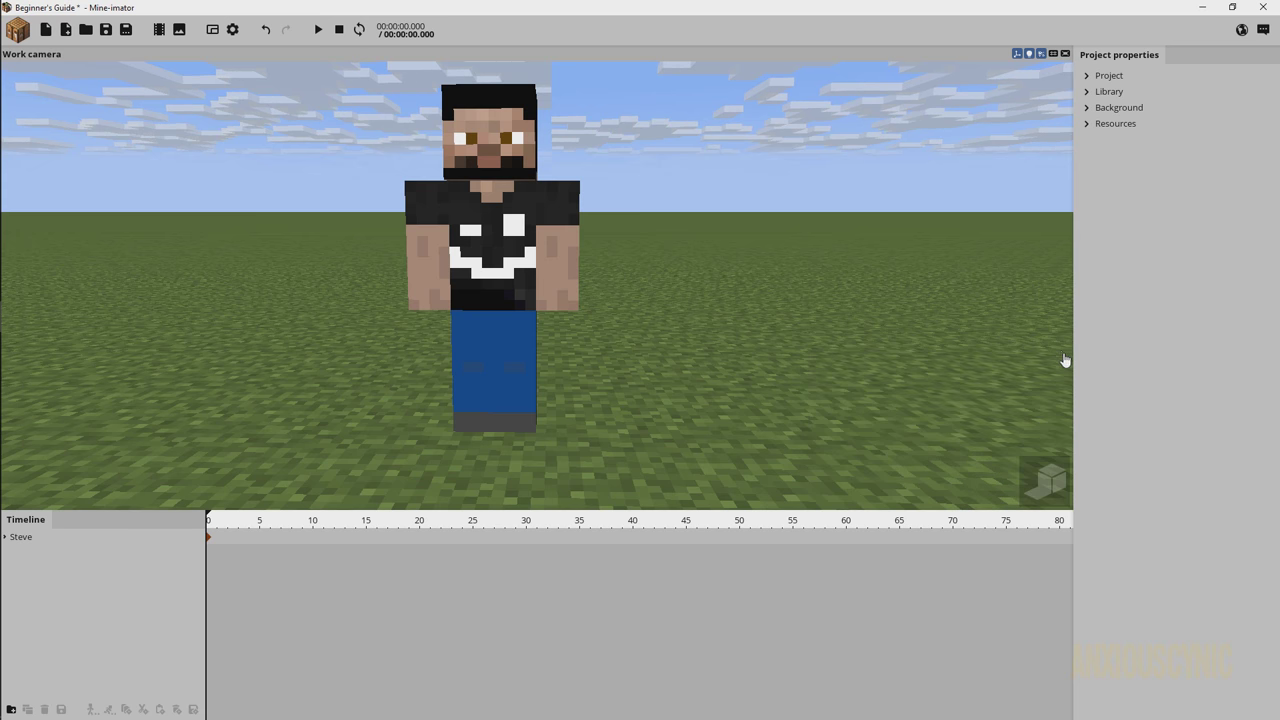
pyautogui.click(212, 31)
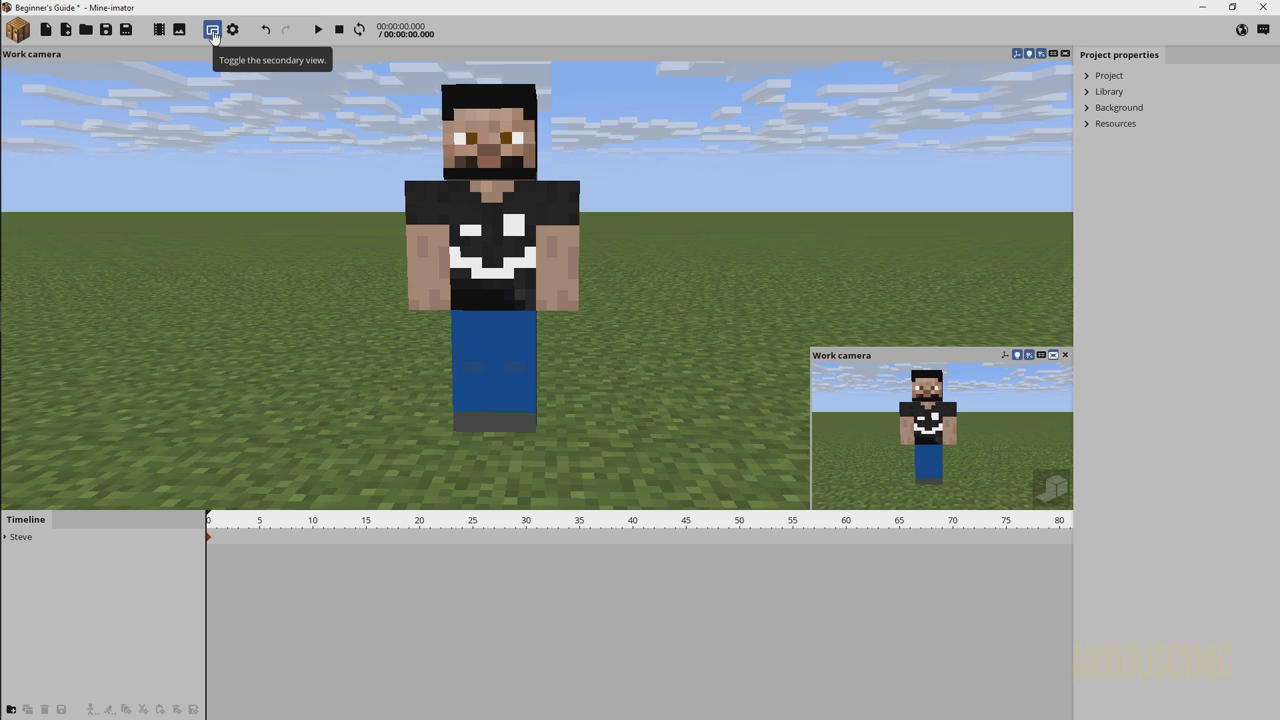
pyautogui.click(212, 31)
pyautogui.scroll(-1, 730, 320)
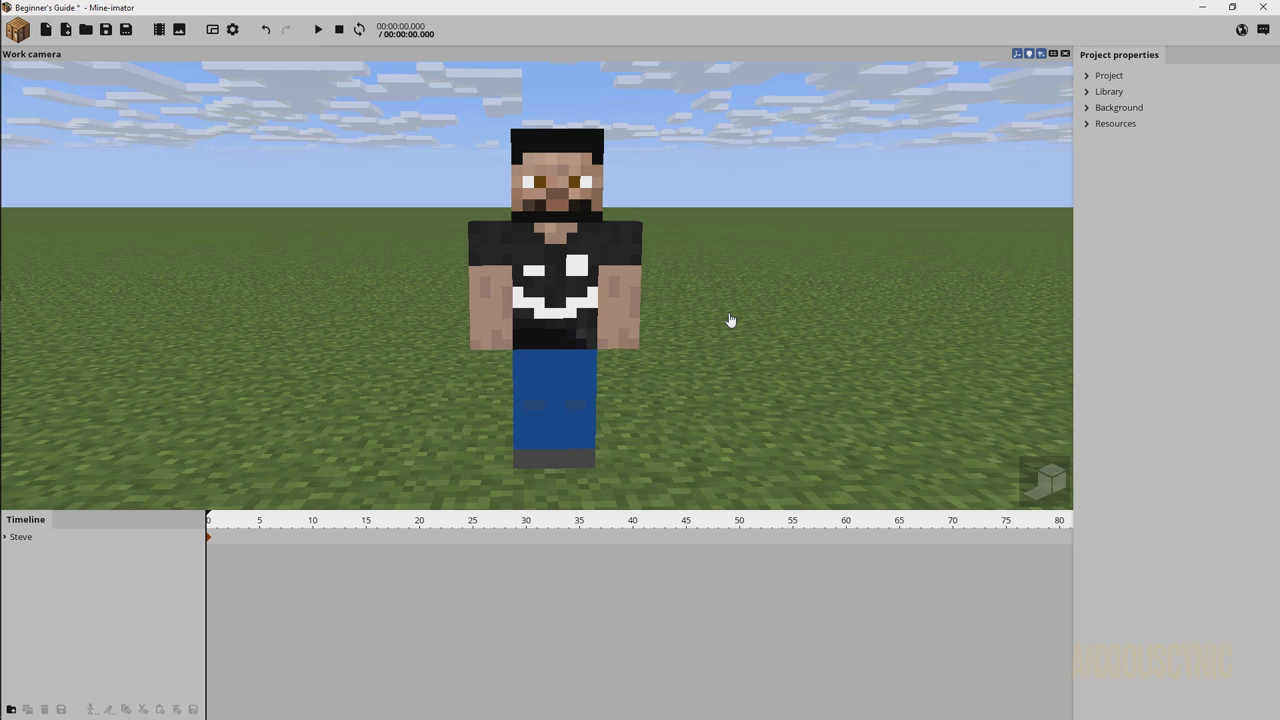
# Try Blur texture in the Steve character's graphics properties, switch it back off, and keep its parent as None.
pyautogui.moveTo(80, 538)
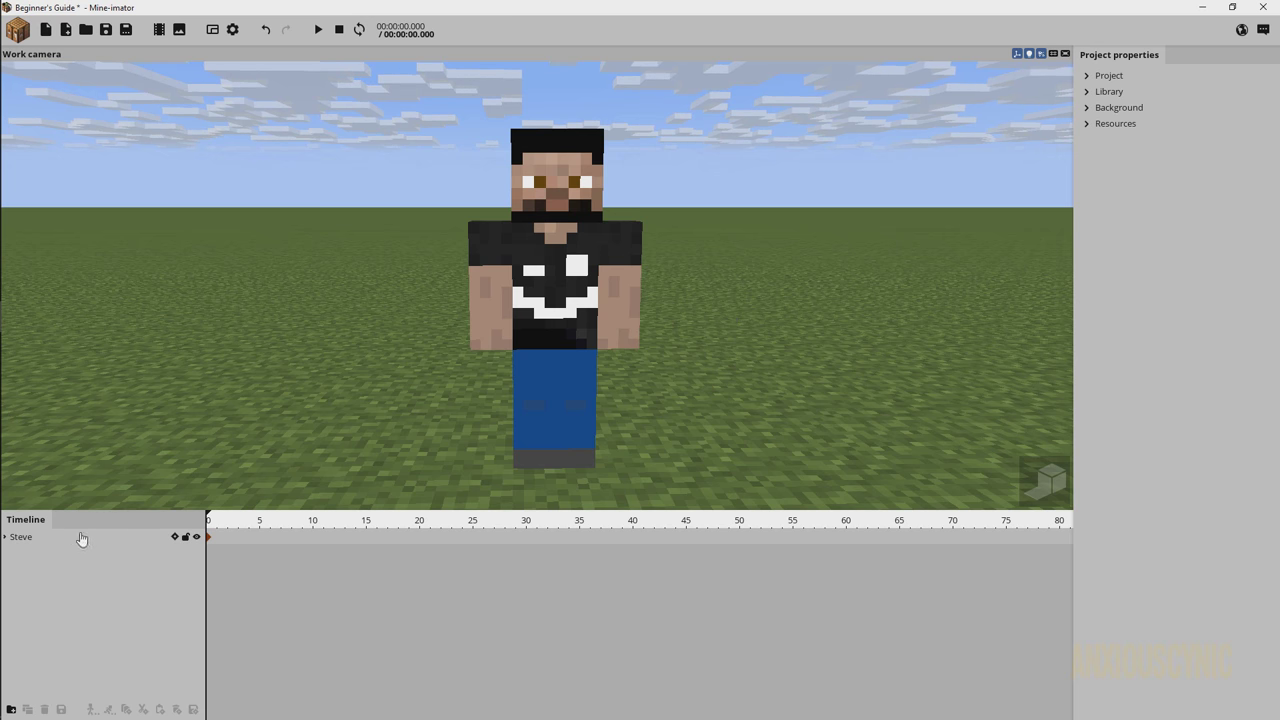
pyautogui.click(24, 540)
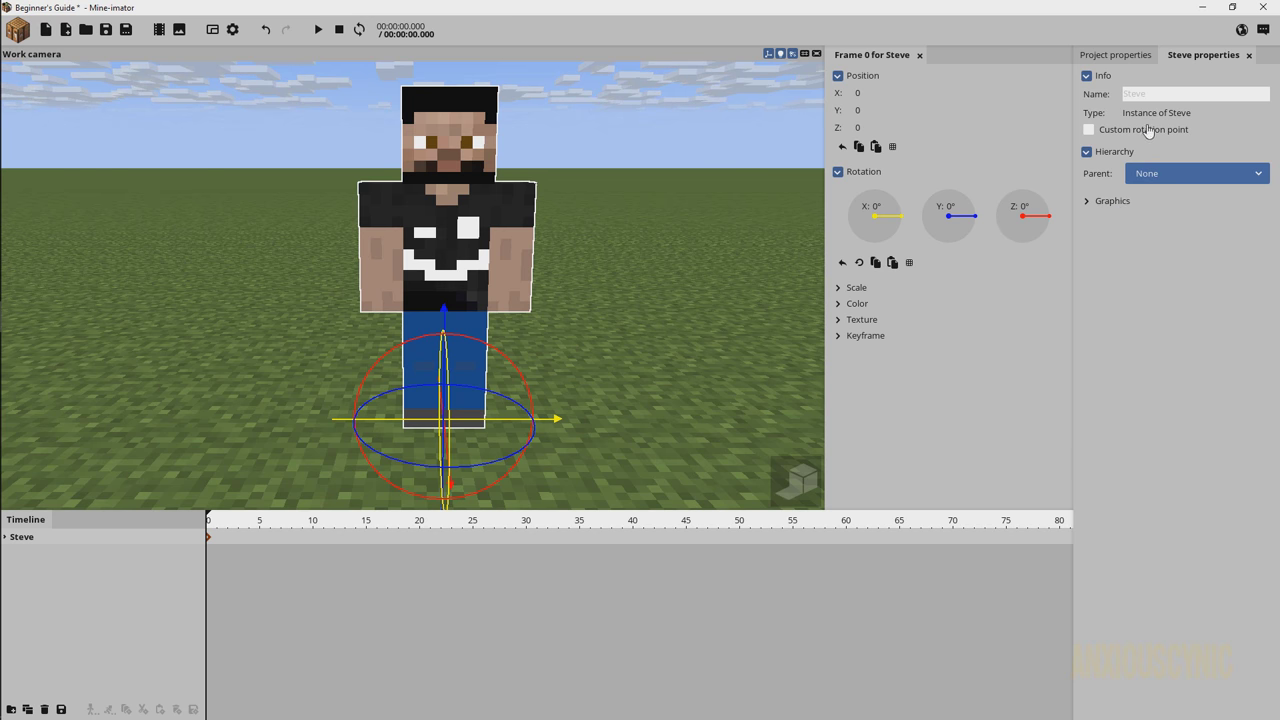
pyautogui.click(1108, 203)
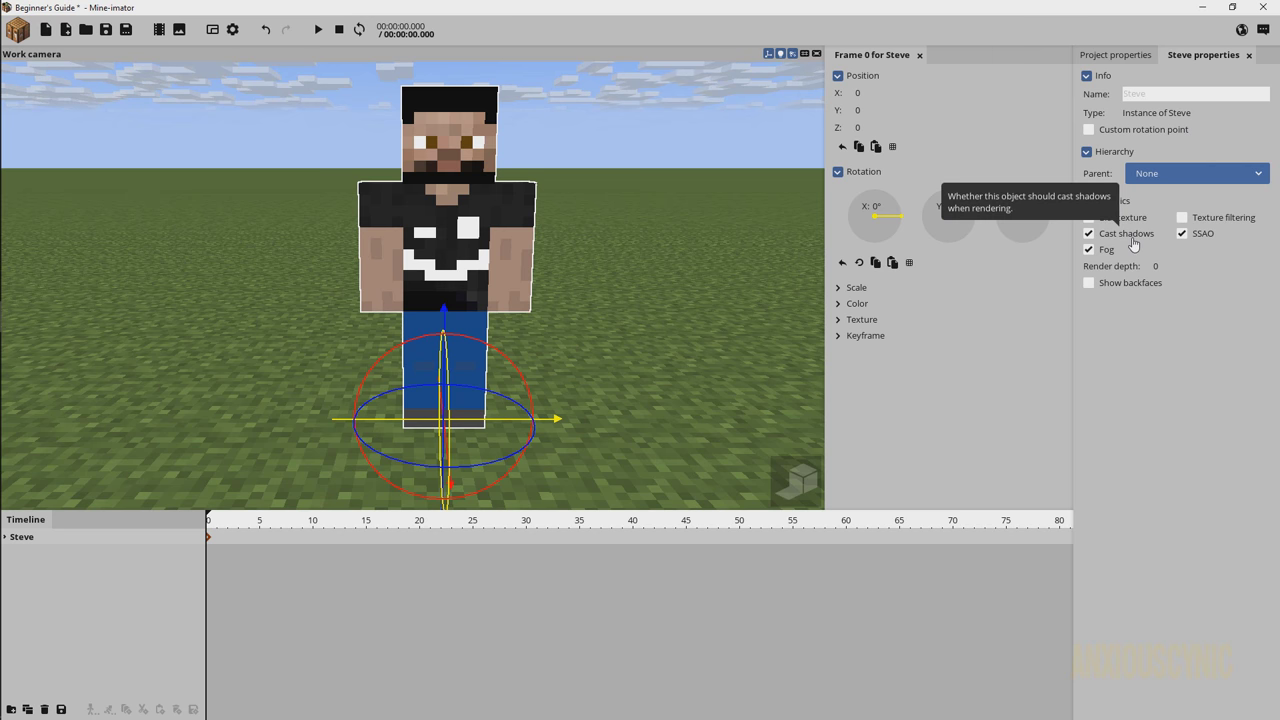
pyautogui.click(1124, 221)
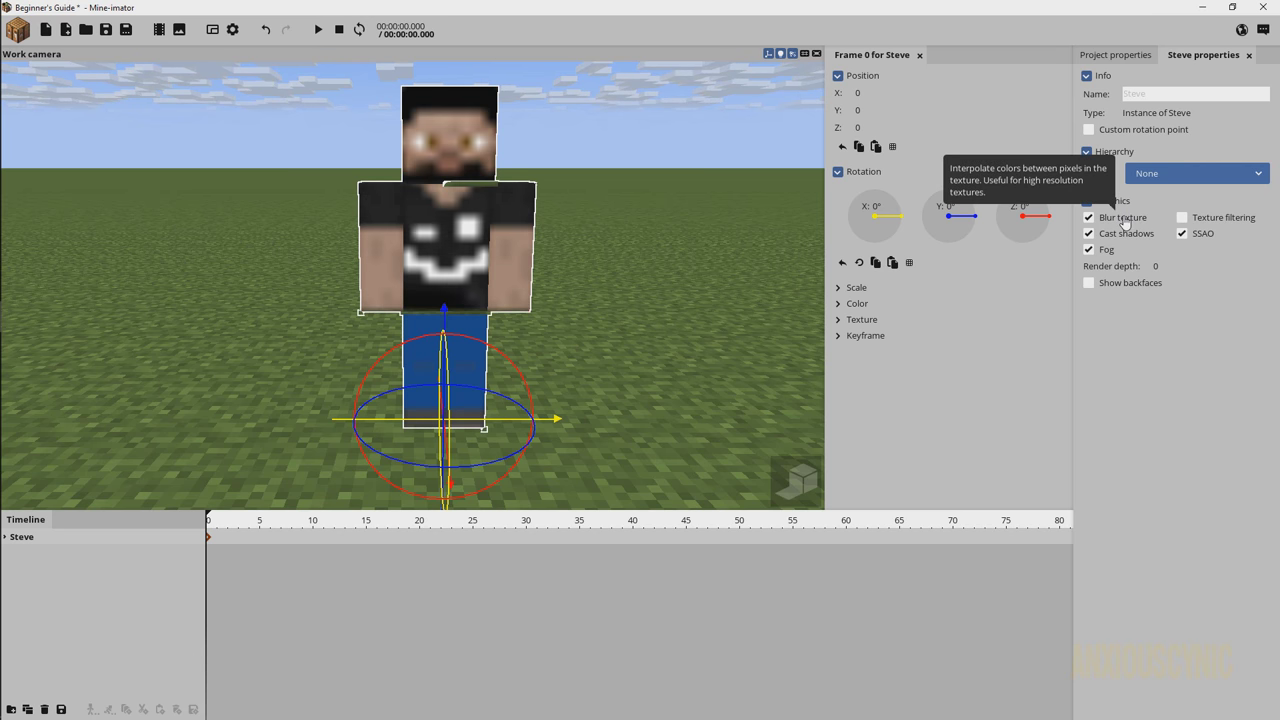
pyautogui.click(1124, 221)
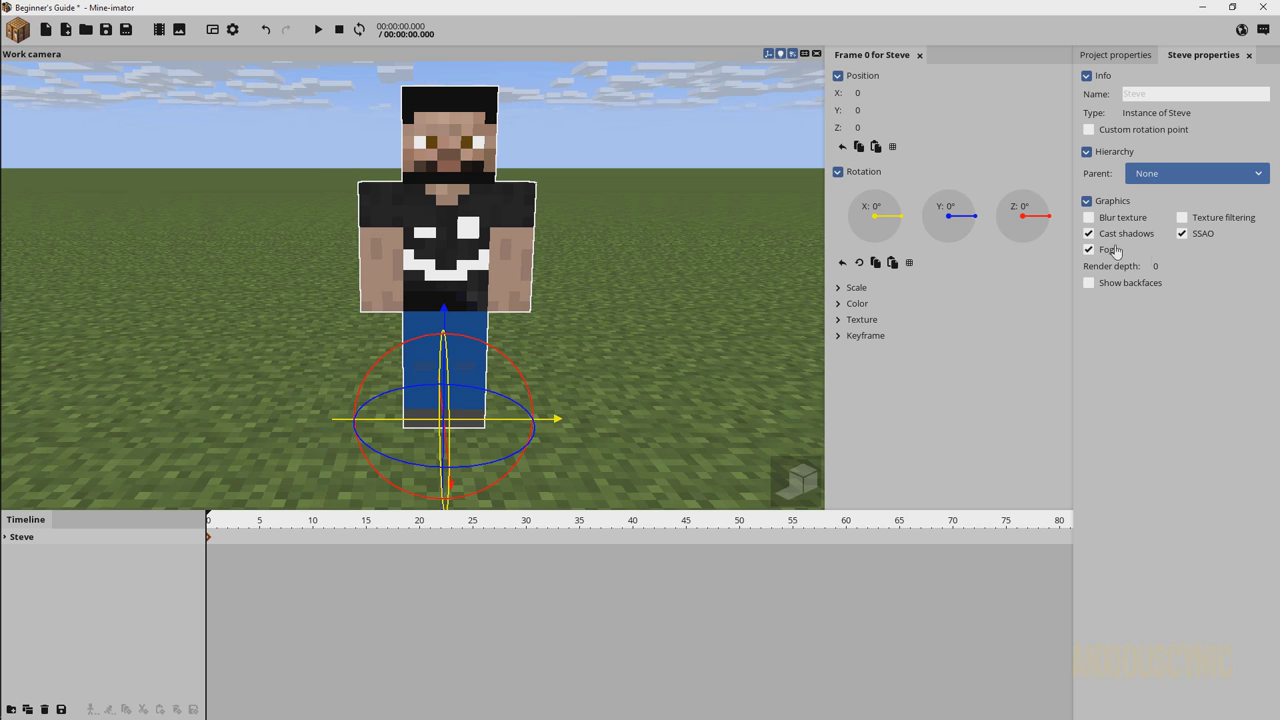
pyautogui.click(1170, 177)
pyautogui.click(1183, 195)
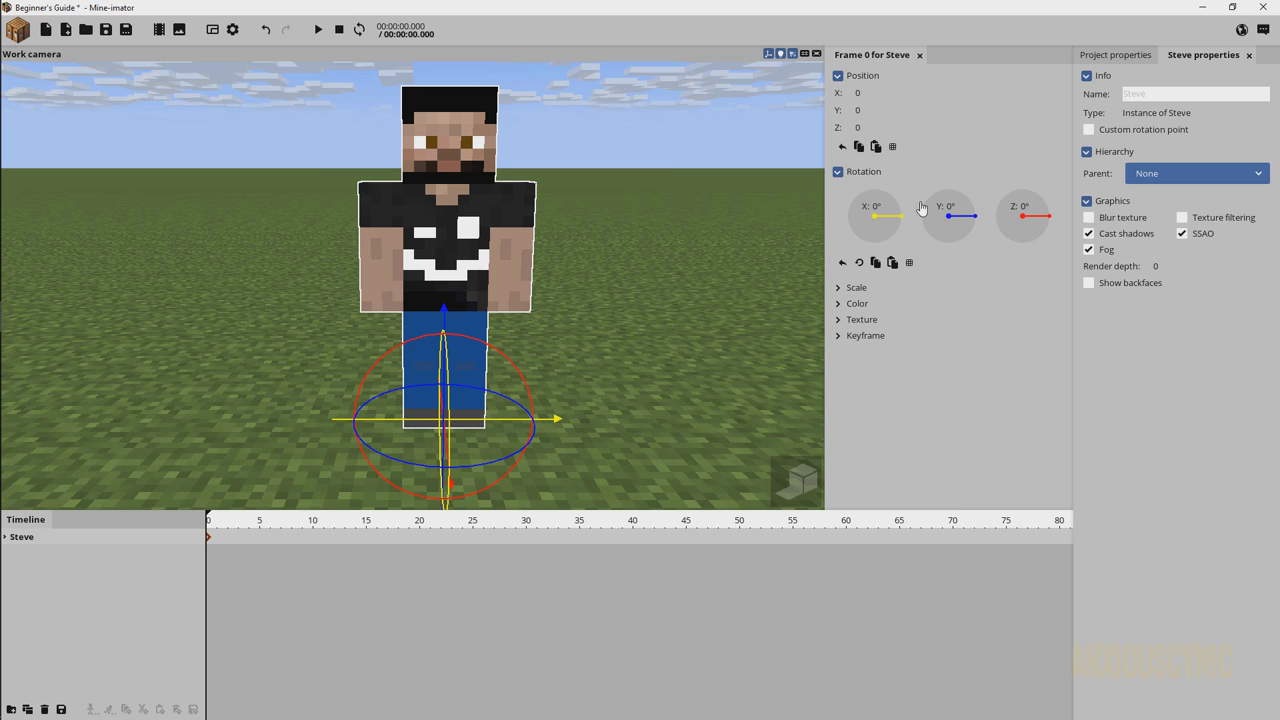
# Separate the Steve character's scale axes, try stretching it along X, and reset the X scale to 1.
pyautogui.click(855, 287)
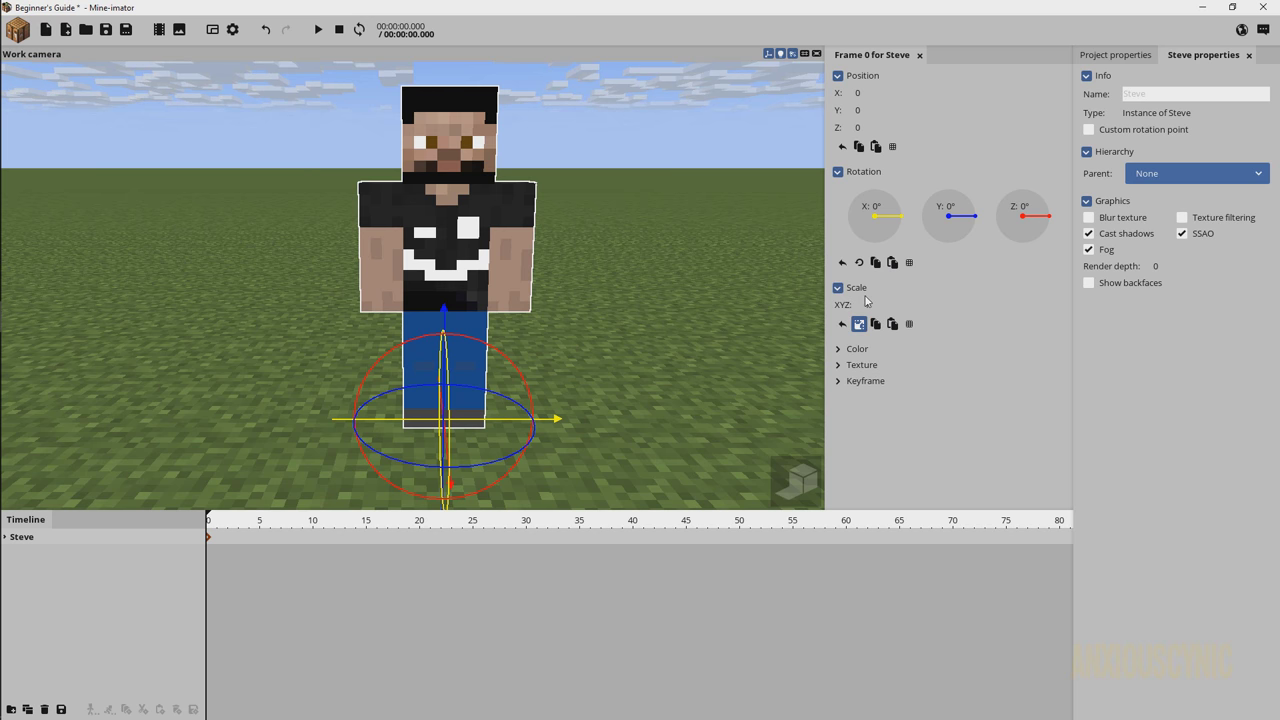
pyautogui.click(859, 324)
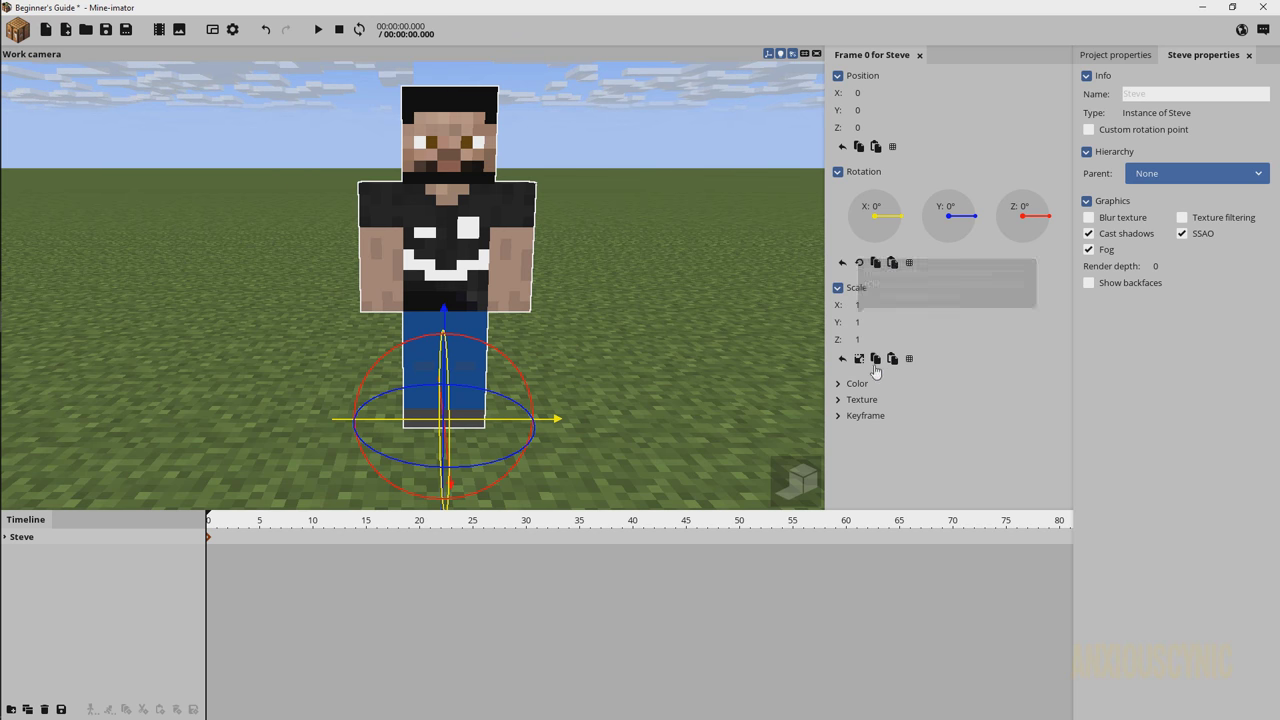
pyautogui.moveTo(860, 306); pyautogui.dragTo(880, 340)
pyautogui.hotkey('ctrl', 'z')
pyautogui.hotkey('ctrl', 'z')
pyautogui.moveTo(634, 263); pyautogui.dragTo(668, 264, button='right')
pyautogui.hotkey('ctrl', 'z')
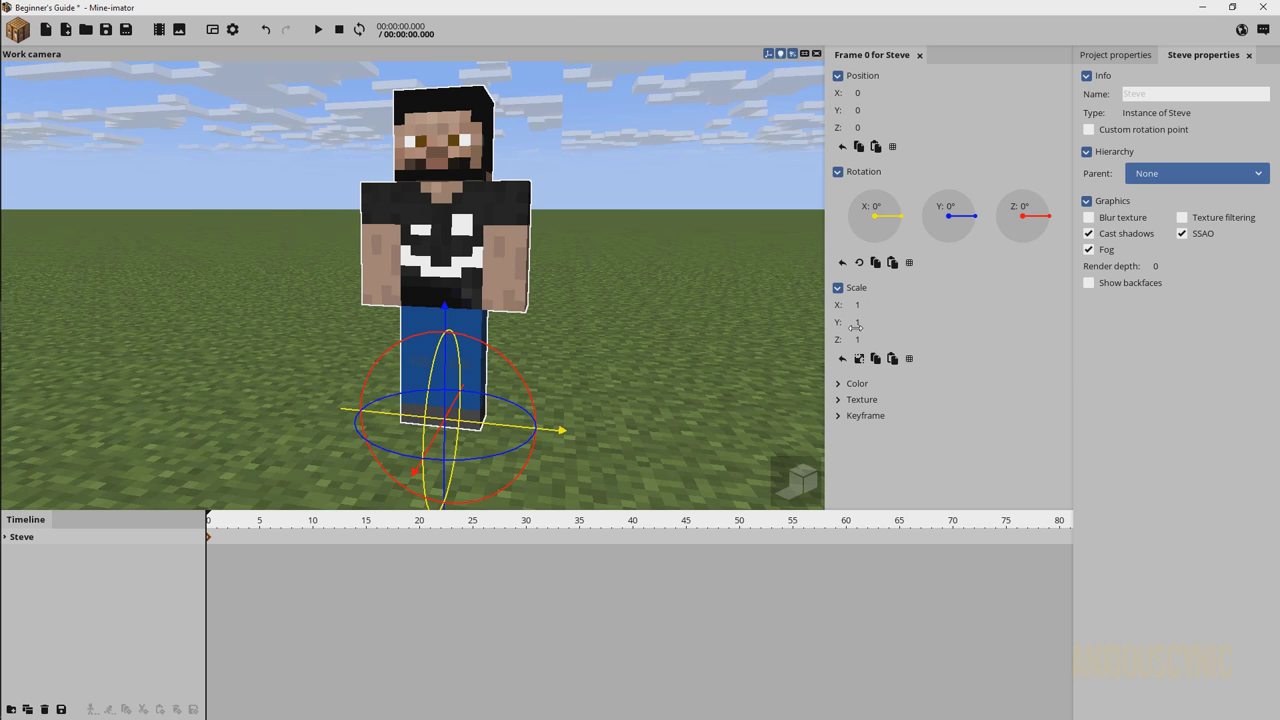
pyautogui.moveTo(860, 305); pyautogui.dragTo(900, 316)
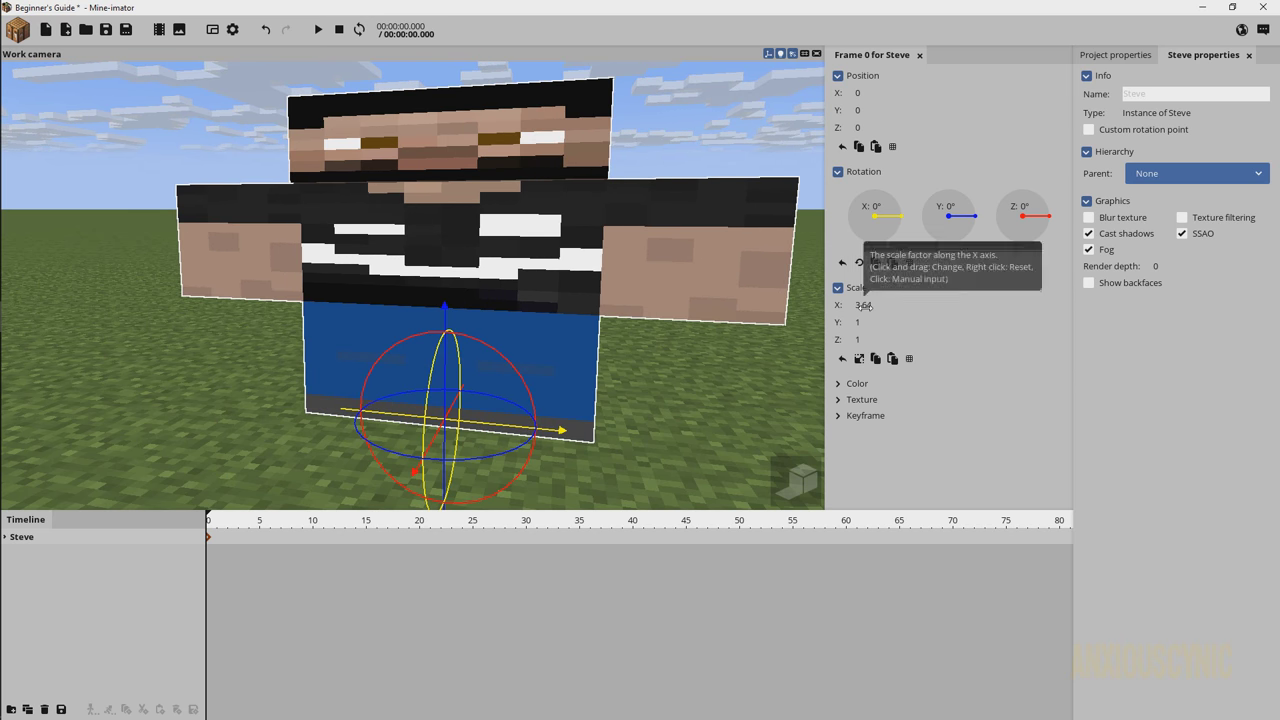
pyautogui.rightClick(866, 304)
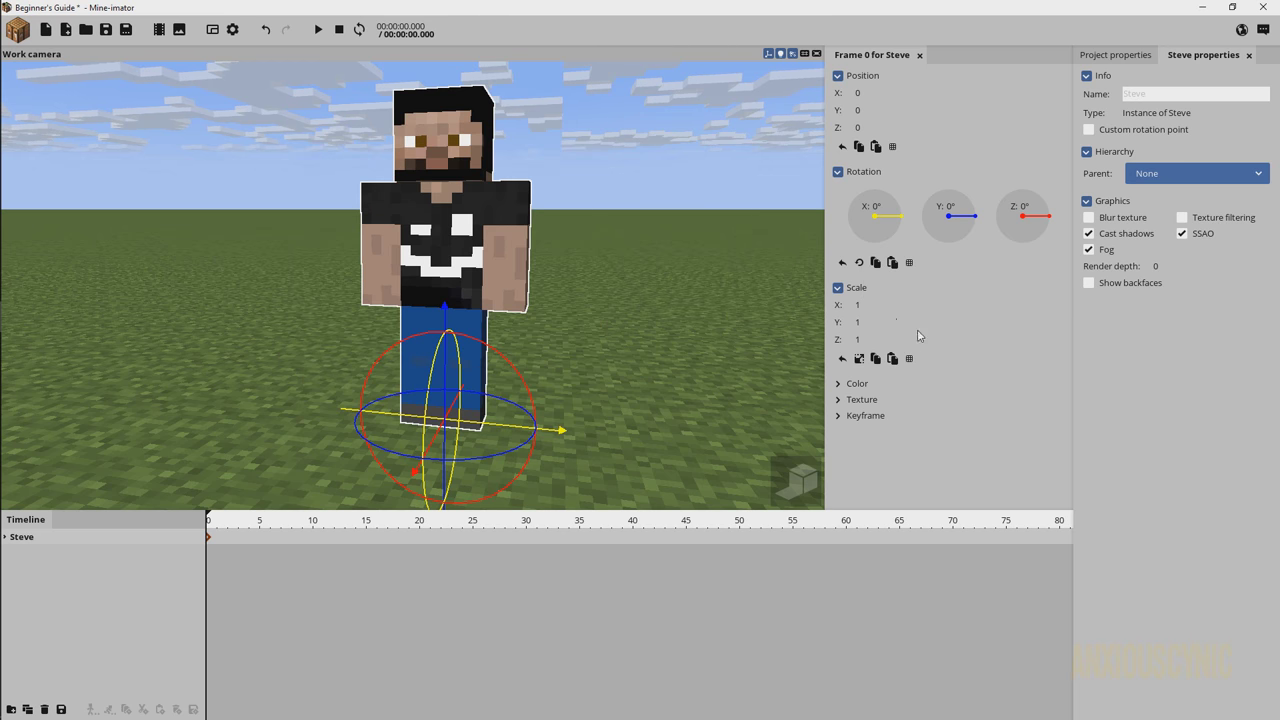
# Link the scale axes again, try scaling the Steve character uniformly, and reset the XYZ scale to 1.
pyautogui.click(859, 359)
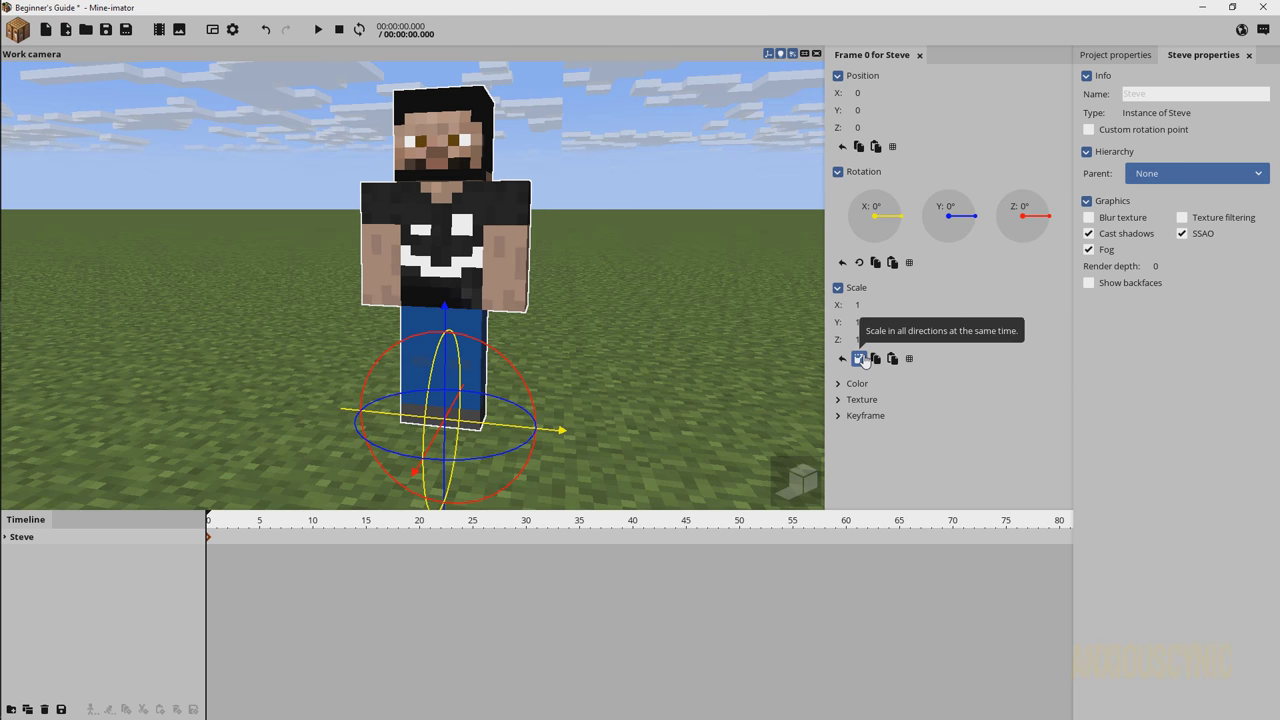
pyautogui.click(859, 359)
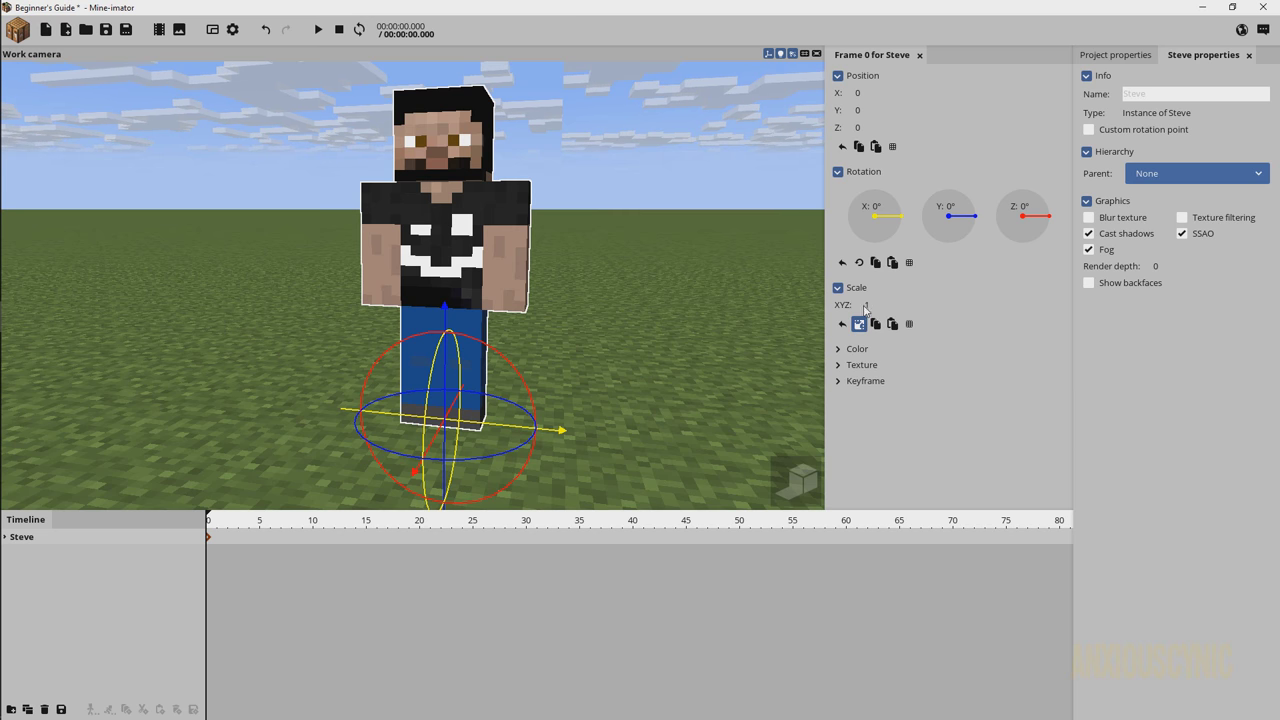
pyautogui.moveTo(867, 305)
pyautogui.mouseDown()
pyautogui.moveTo(903, 303)
pyautogui.moveTo(889, 304)
pyautogui.mouseUp()
pyautogui.rightClick(873, 305)
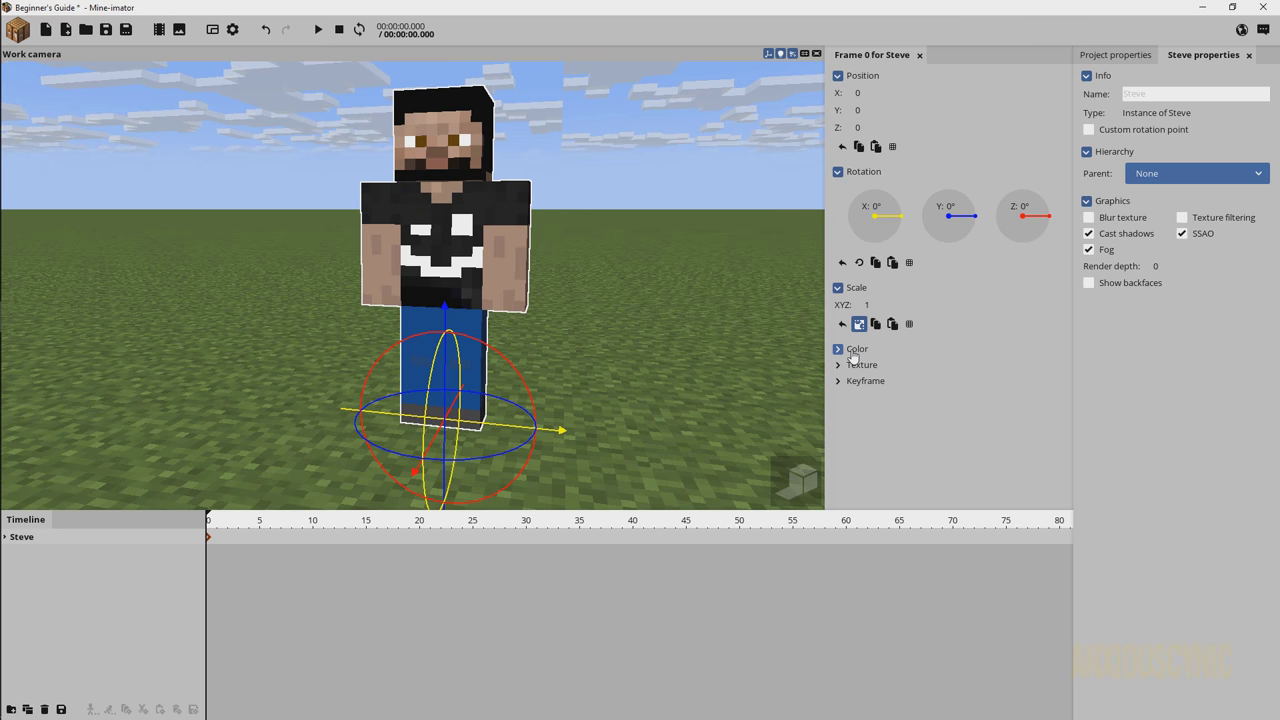
# Try the Steve character's color brightness at 100% and reset it to 0%.
pyautogui.click(852, 350)
pyautogui.scroll(-2, 1060, 340)
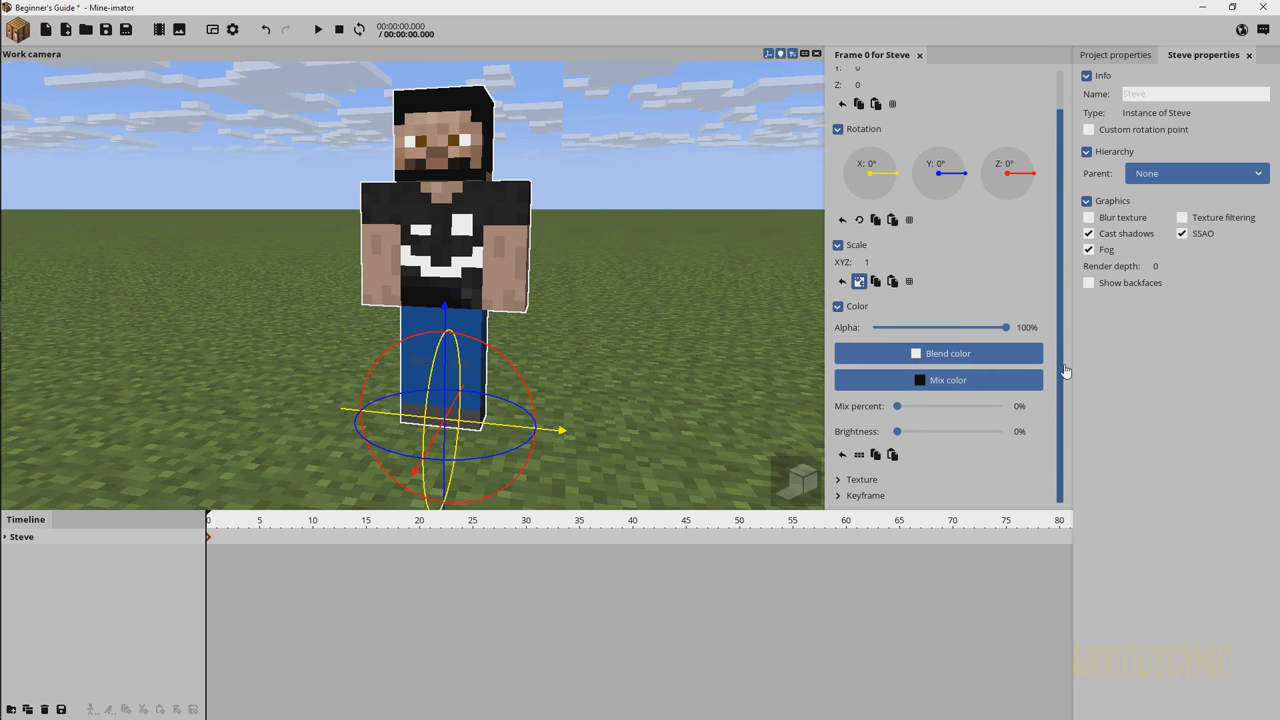
pyautogui.moveTo(898, 431)
pyautogui.mouseDown()
pyautogui.moveTo(1046, 440)
pyautogui.moveTo(880, 436)
pyautogui.mouseUp()
pyautogui.moveTo(537, 196)
pyautogui.mouseDown(button='middle')
pyautogui.moveTo(560, 198)
pyautogui.moveTo(537, 196)
pyautogui.mouseUp(button='middle')
pyautogui.moveTo(928, 437); pyautogui.dragTo(1025, 448)
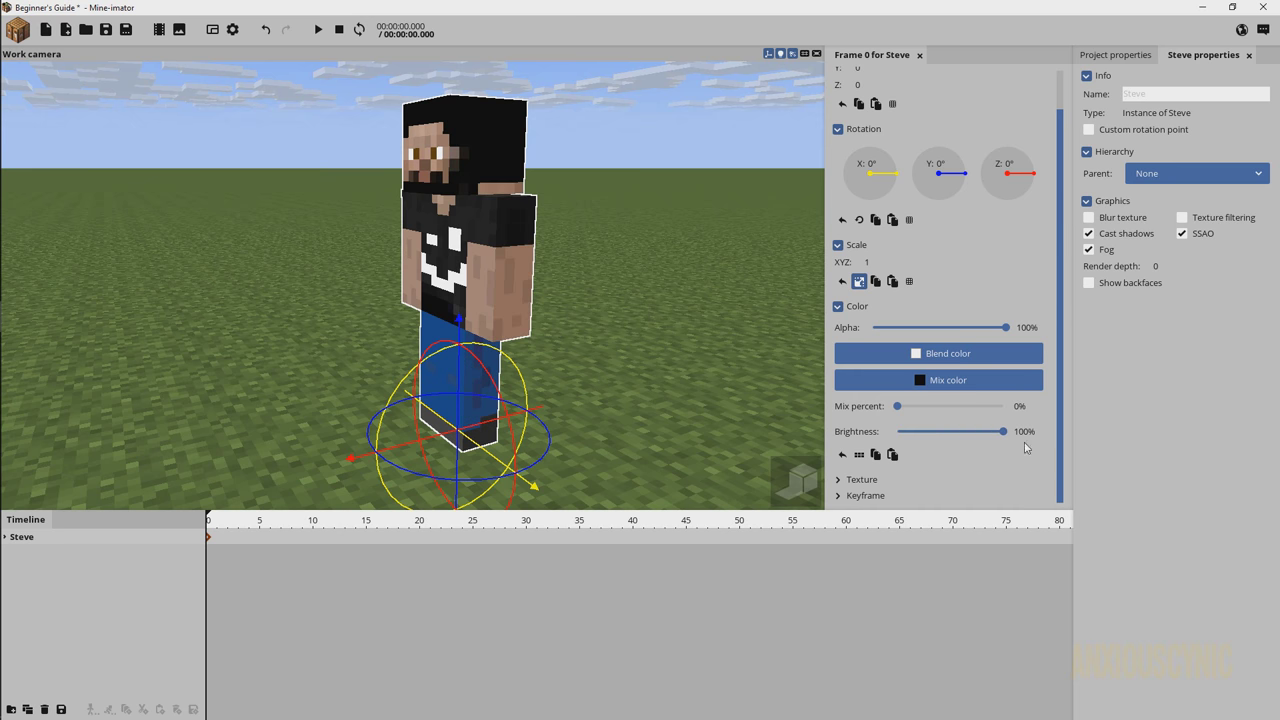
pyautogui.rightClick(937, 433)
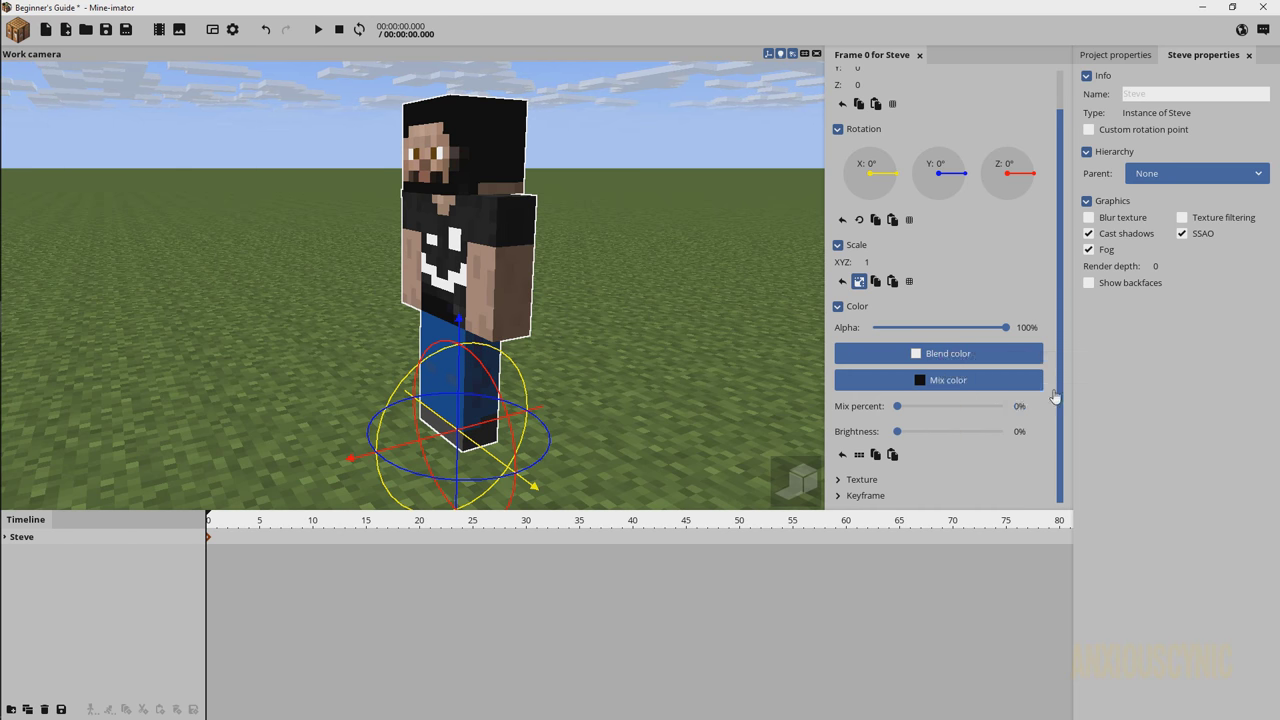
# Look through the skins available in the Steve character's texture settings and keep the default skin.
pyautogui.click(860, 306)
pyautogui.click(869, 368)
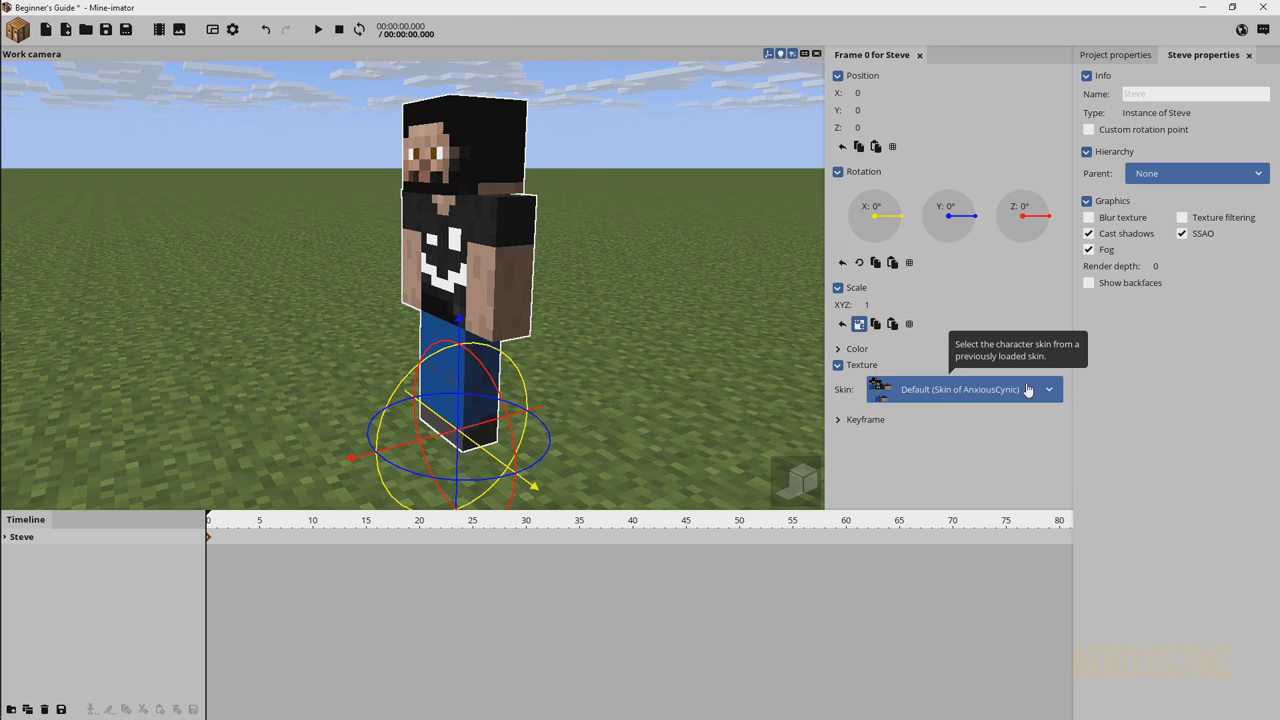
pyautogui.click(960, 392)
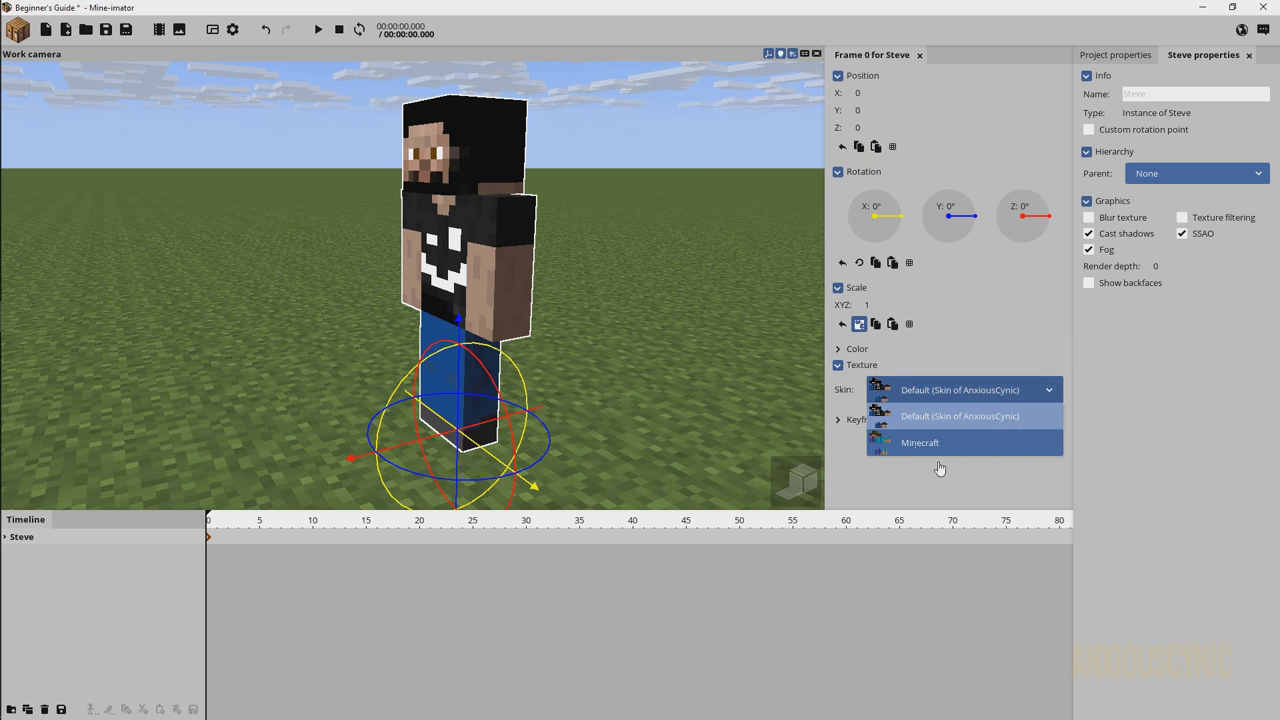
pyautogui.click(1138, 383)
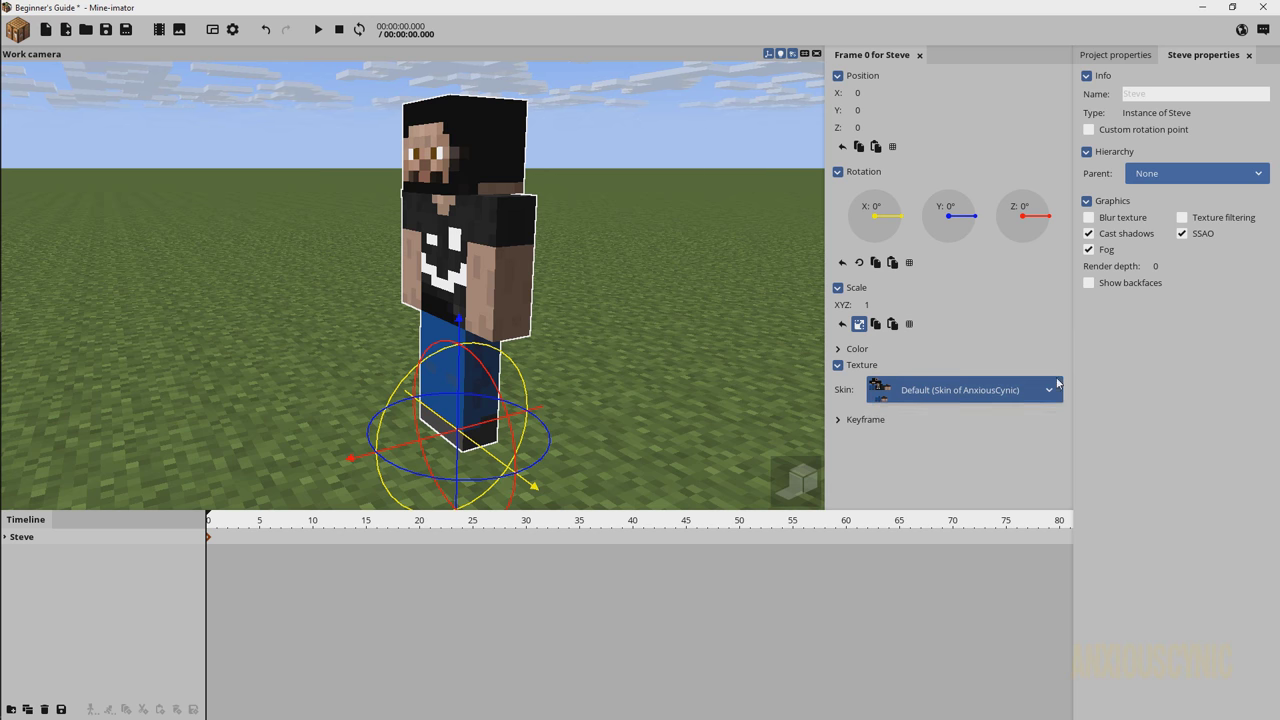
# Look through the keyframe transitions for the Steve character, keep Linear, and try hiding the character before making it visible again.
pyautogui.click(842, 365)
pyautogui.click(838, 384)
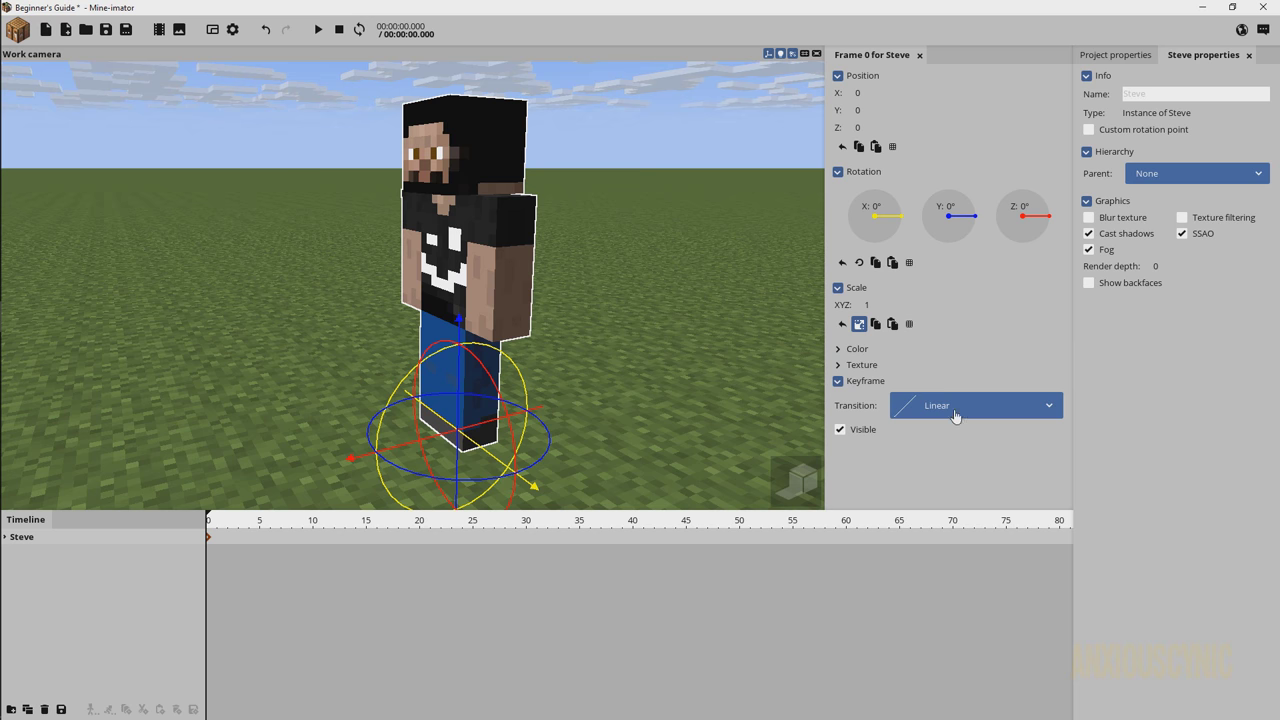
pyautogui.click(945, 416)
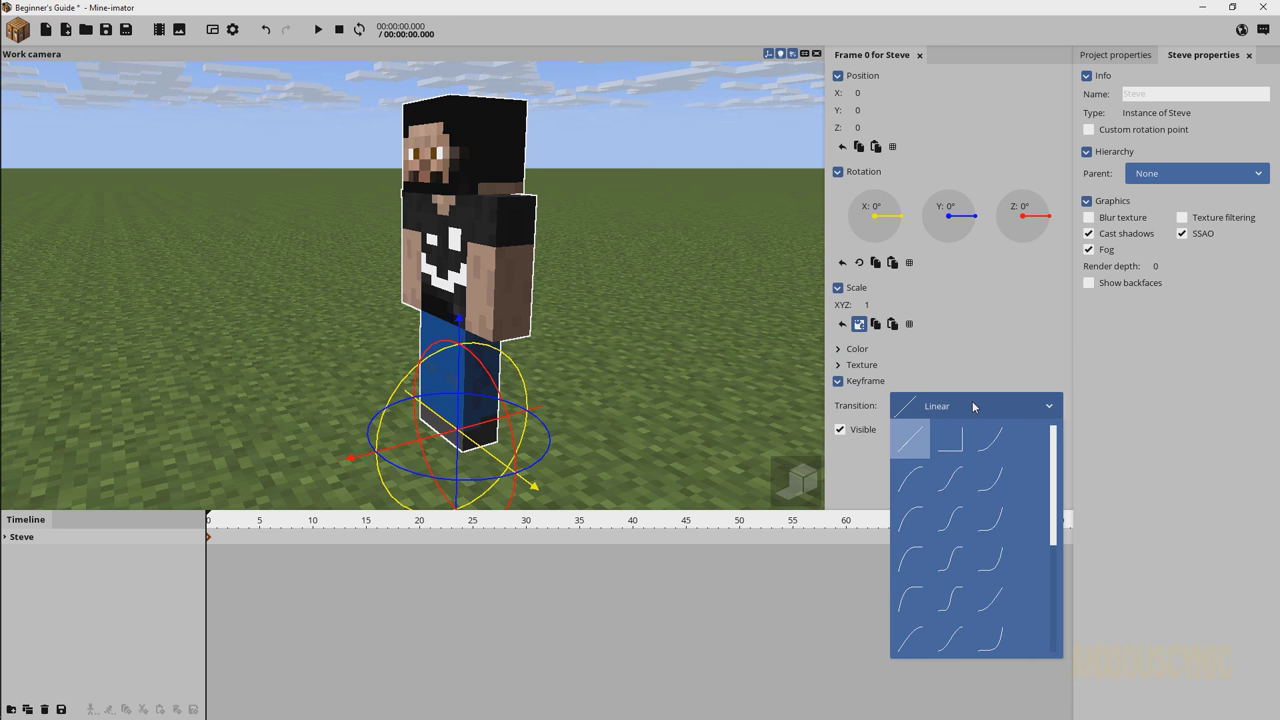
pyautogui.click(910, 437)
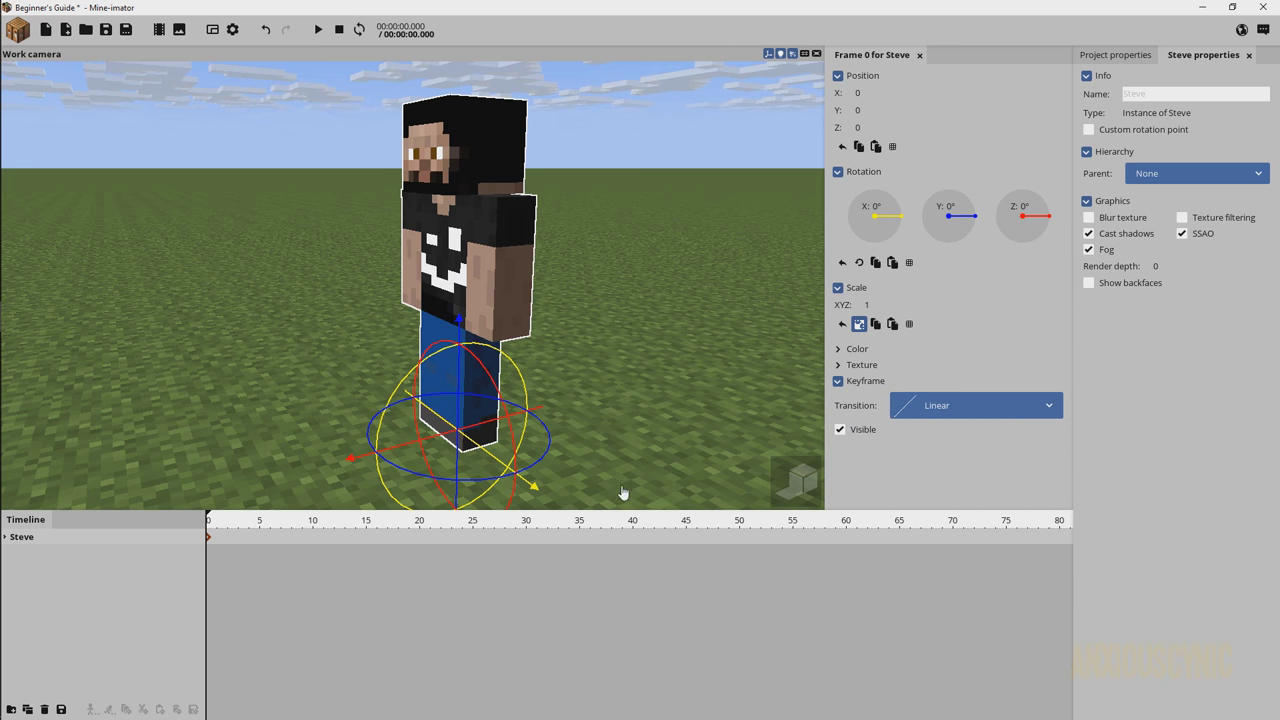
pyautogui.click(853, 436)
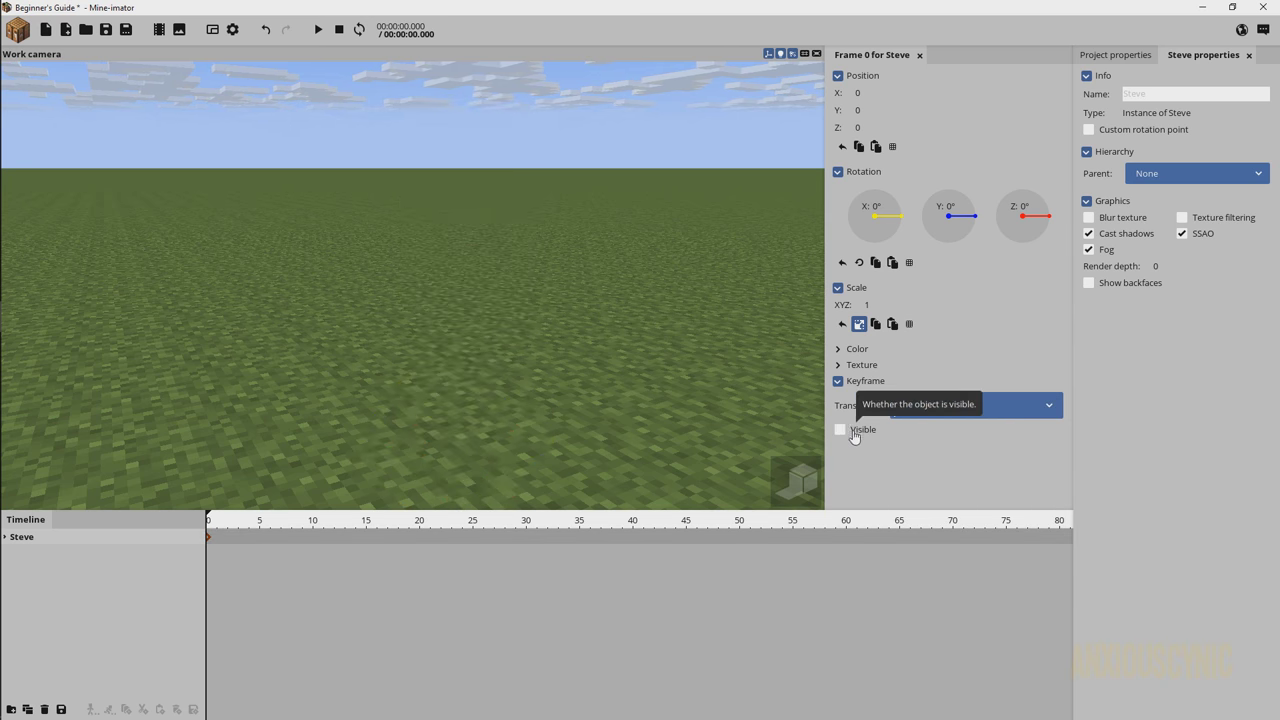
pyautogui.click(860, 434)
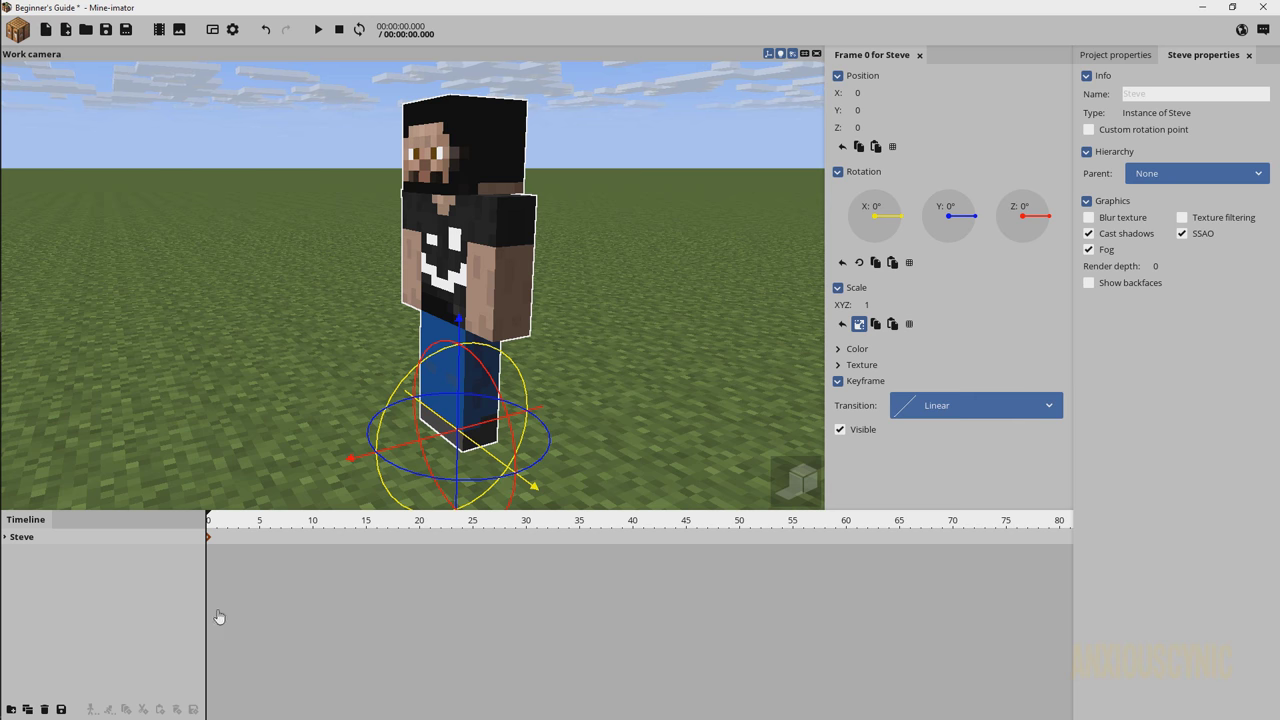
# Scrub the timeline to frame 23 and back to frame 0, and expand Steve's hierarchy down to the parts of the body.
pyautogui.moveTo(240, 528); pyautogui.dragTo(452, 530)
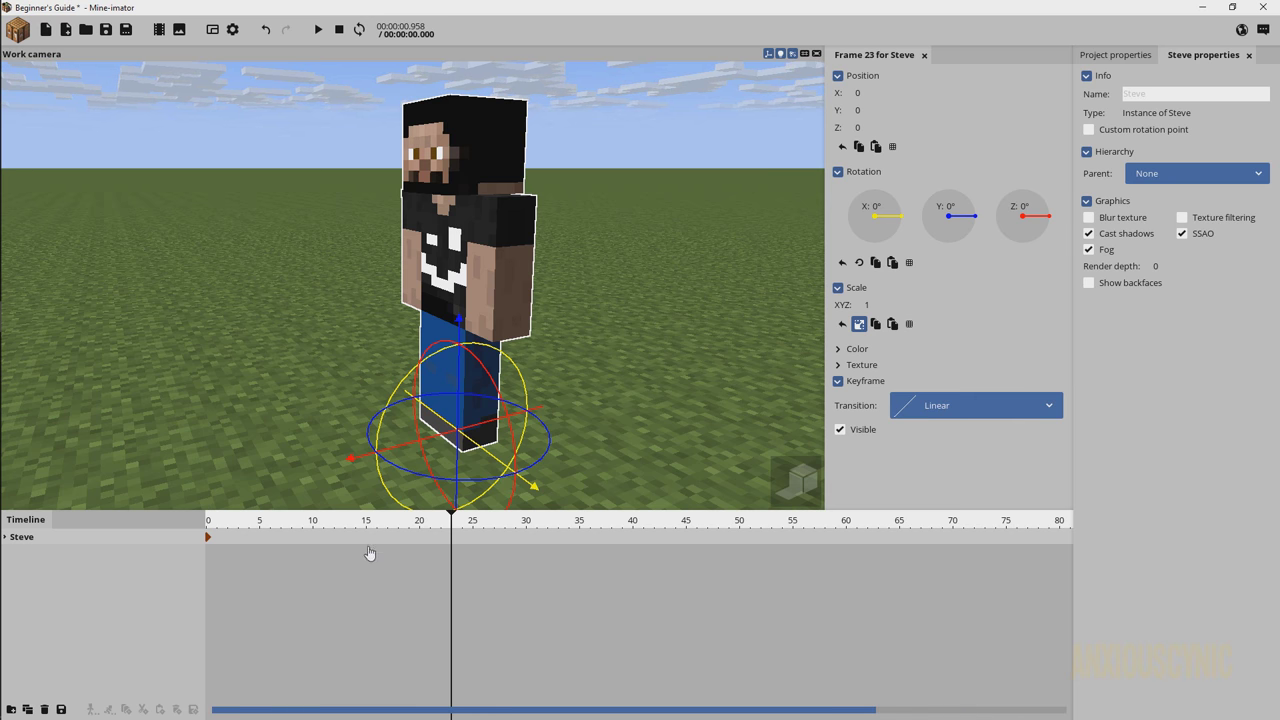
pyautogui.moveTo(310, 527); pyautogui.dragTo(207, 527)
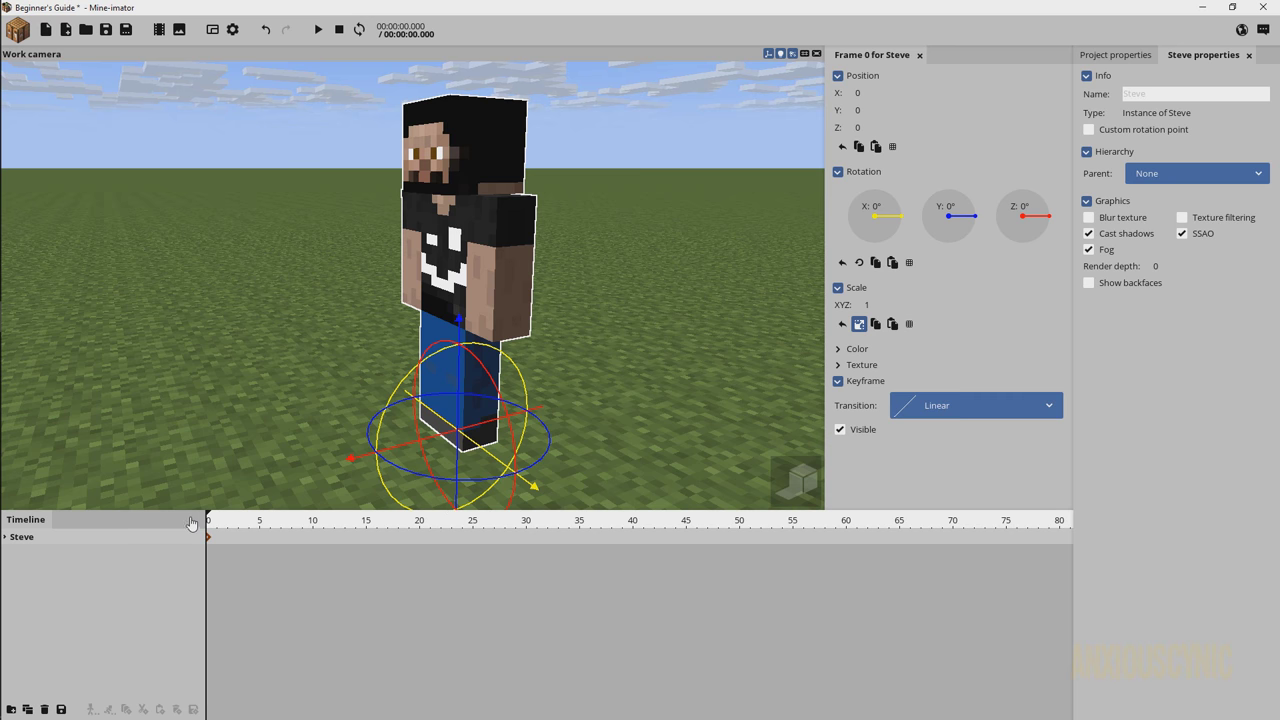
pyautogui.click(5, 538)
pyautogui.click(15, 553)
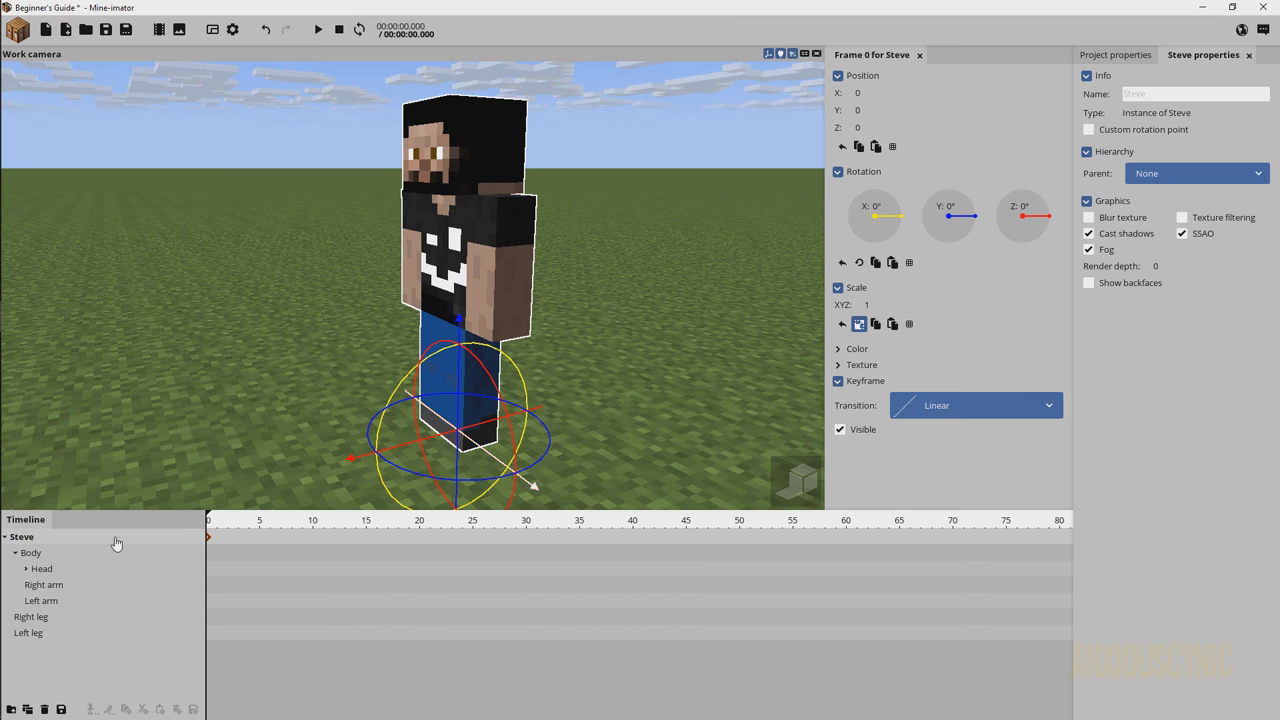
# Inspect the frame settings of Steve's body and head one after the other, collapse the hierarchy and deselect everything.
pyautogui.click(66, 553)
pyautogui.click(68, 556)
pyautogui.moveTo(480, 272)
pyautogui.mouseDown()
pyautogui.moveTo(488, 258)
pyautogui.moveTo(480, 273)
pyautogui.mouseUp()
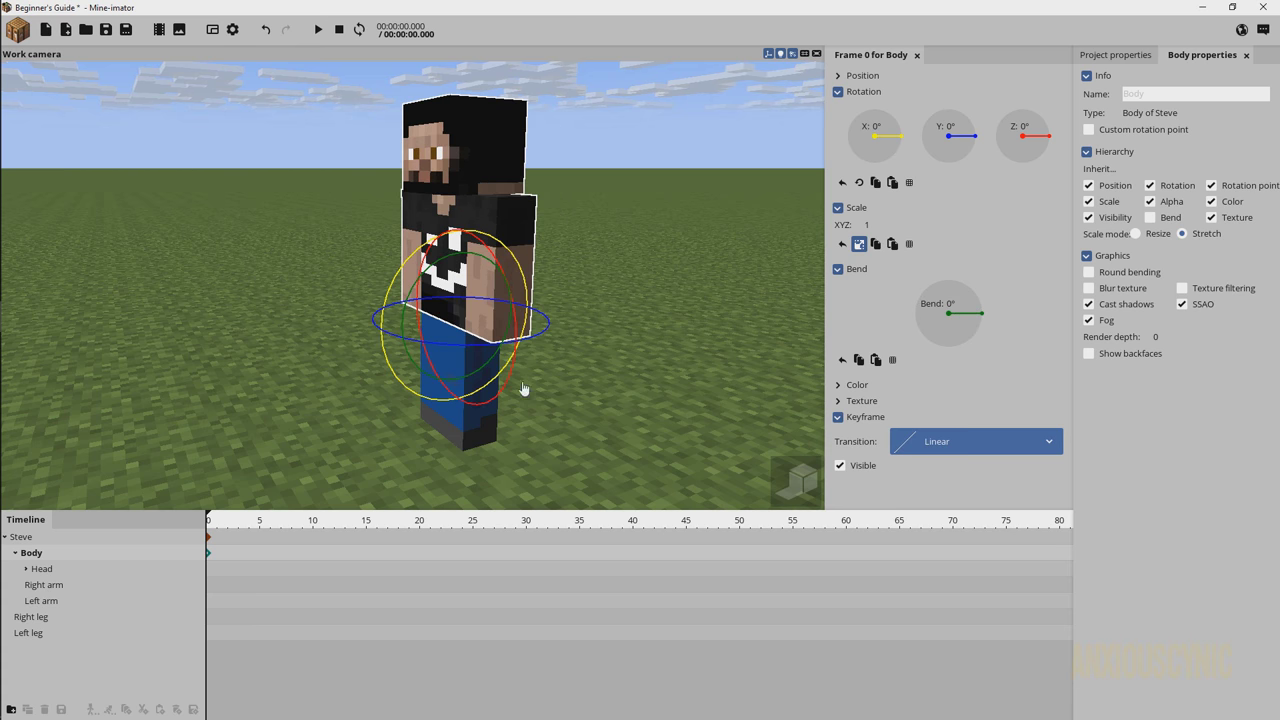
pyautogui.click(60, 570)
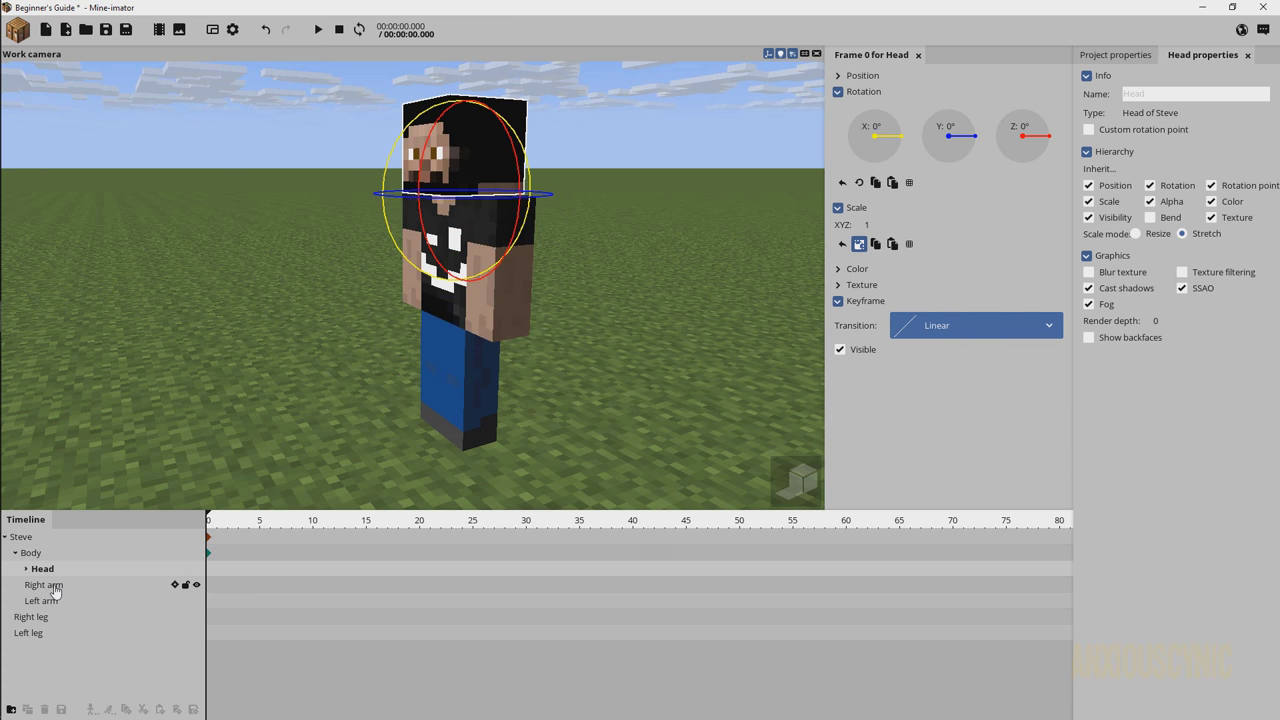
pyautogui.click(4, 537)
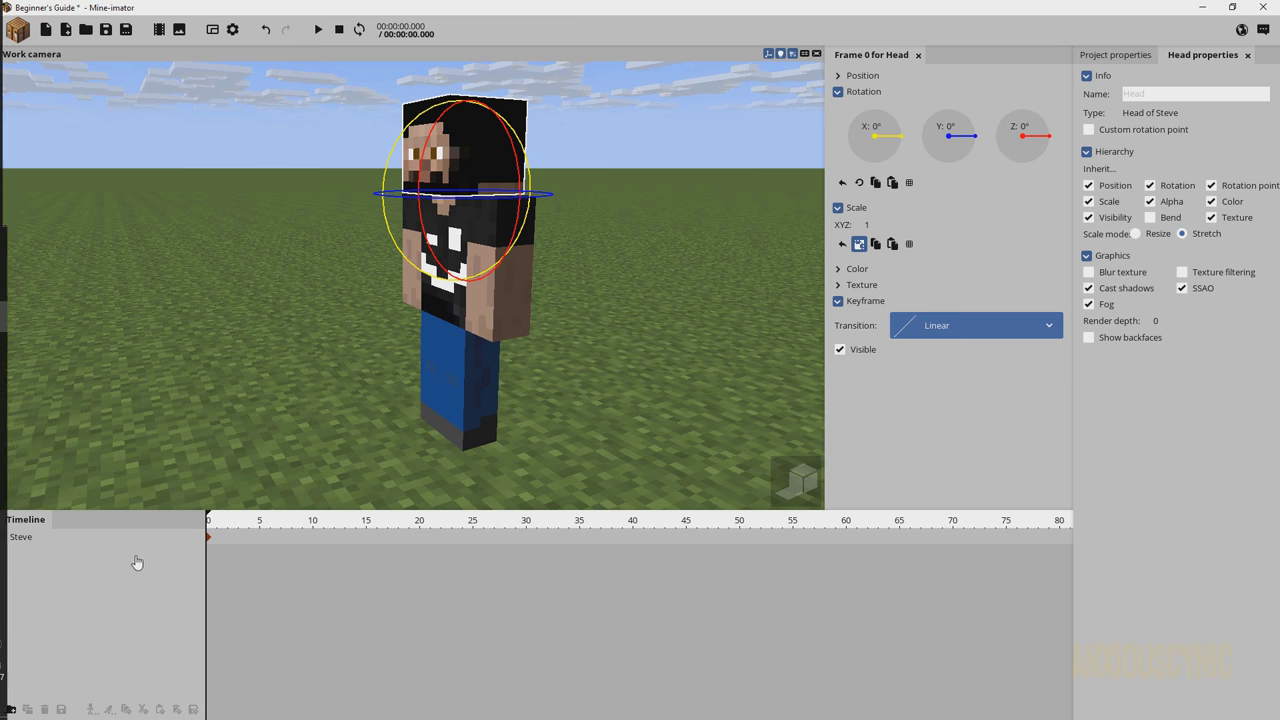
pyautogui.click(454, 403)
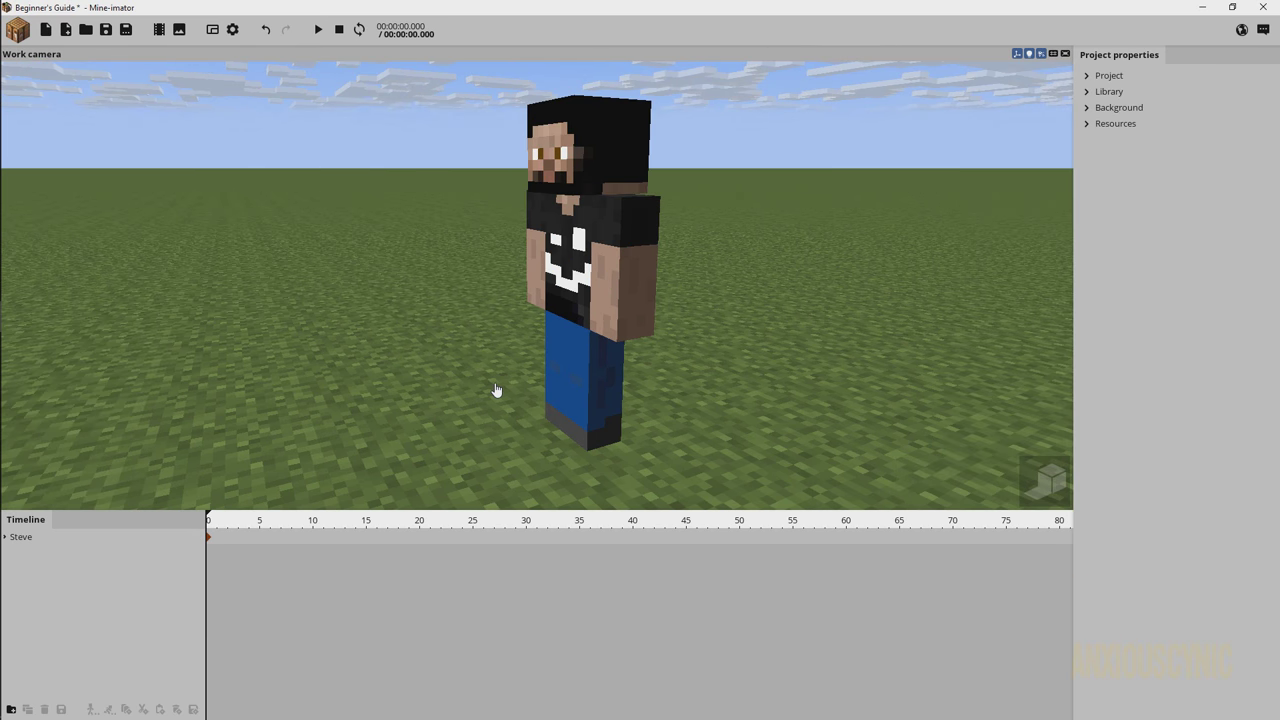
# Practise selecting the whole Steve character and its individual left and right arms in the viewport, and clear the selection with the hierarchy collapsed.
pyautogui.click(628, 264)
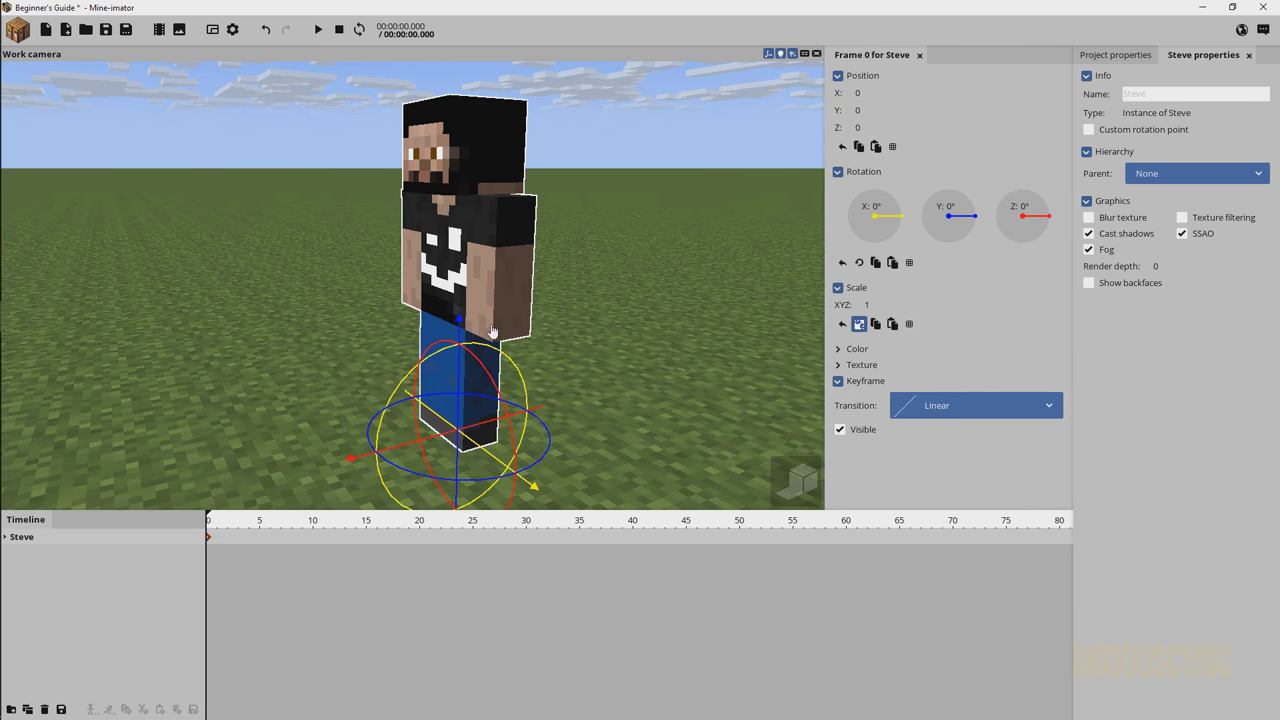
pyautogui.click(508, 265)
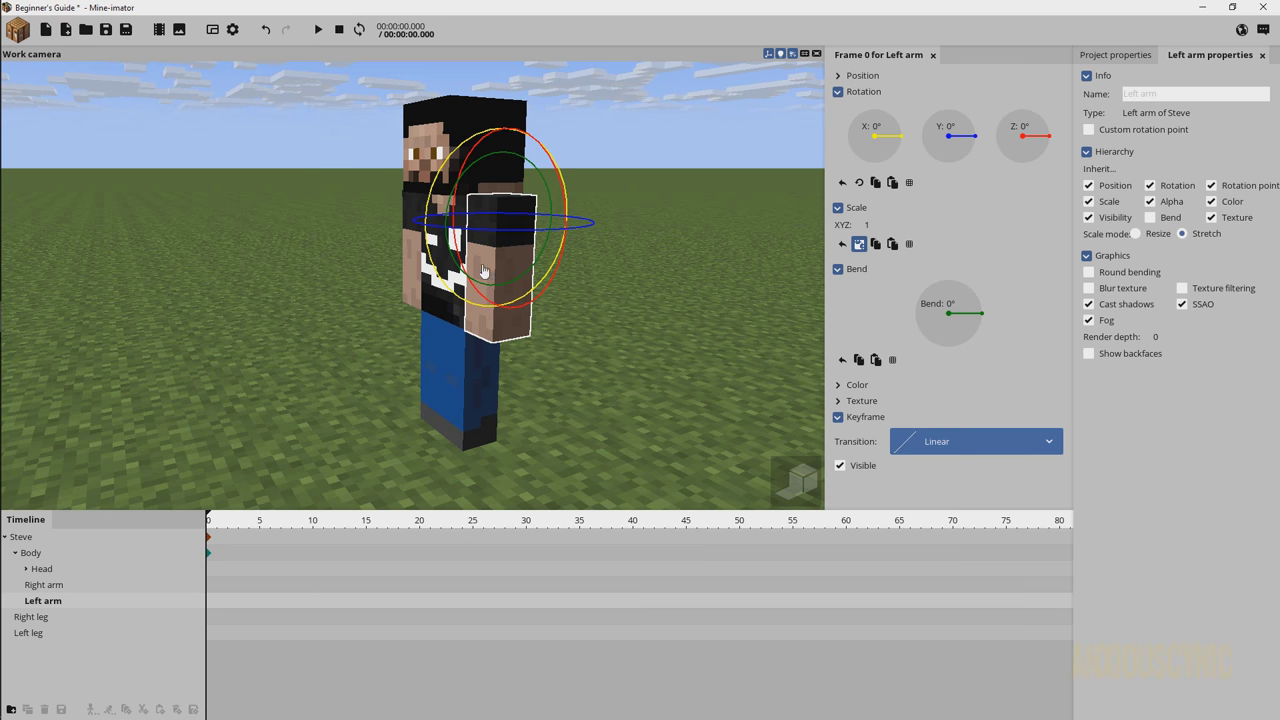
pyautogui.click(409, 279)
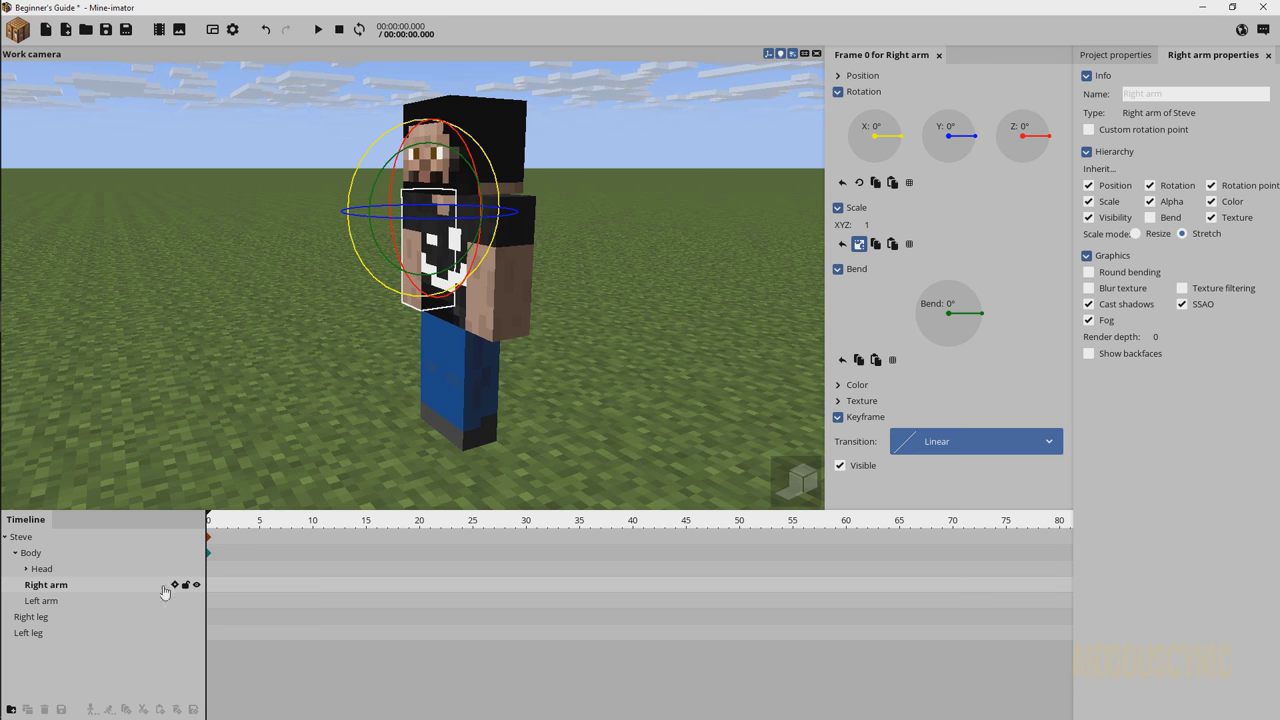
pyautogui.click(452, 378)
pyautogui.click(515, 214)
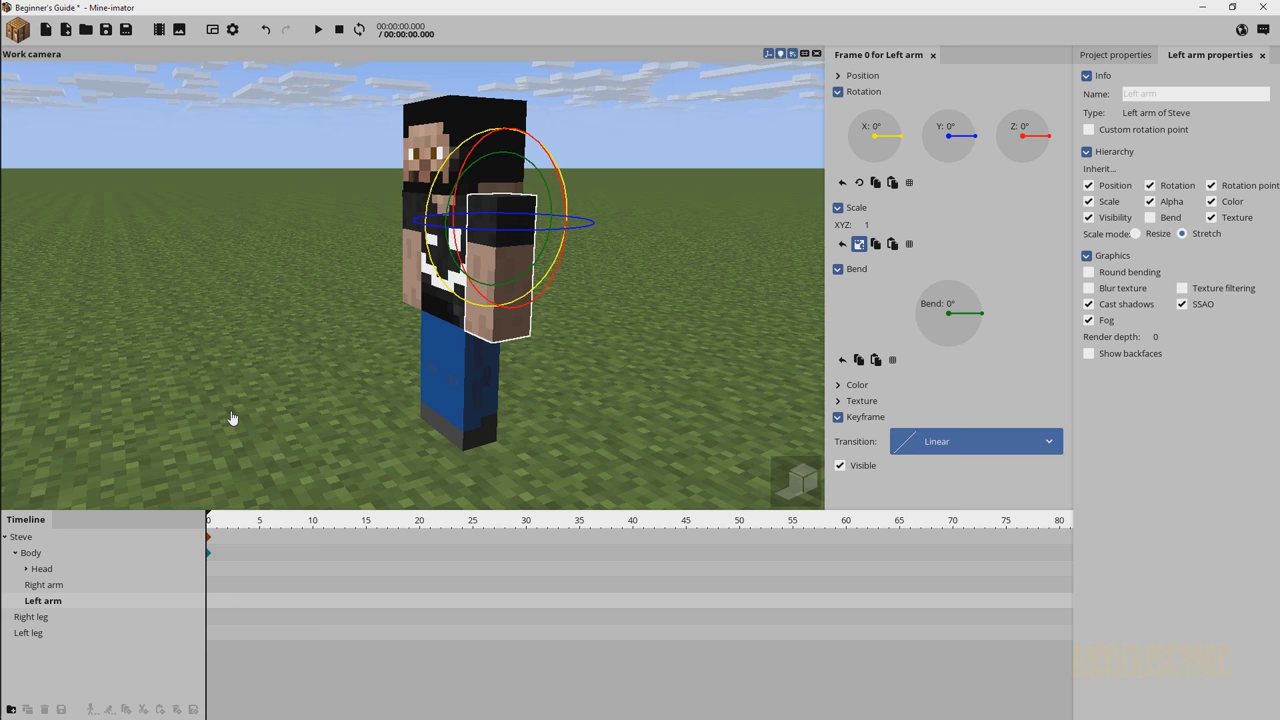
pyautogui.click(6, 537)
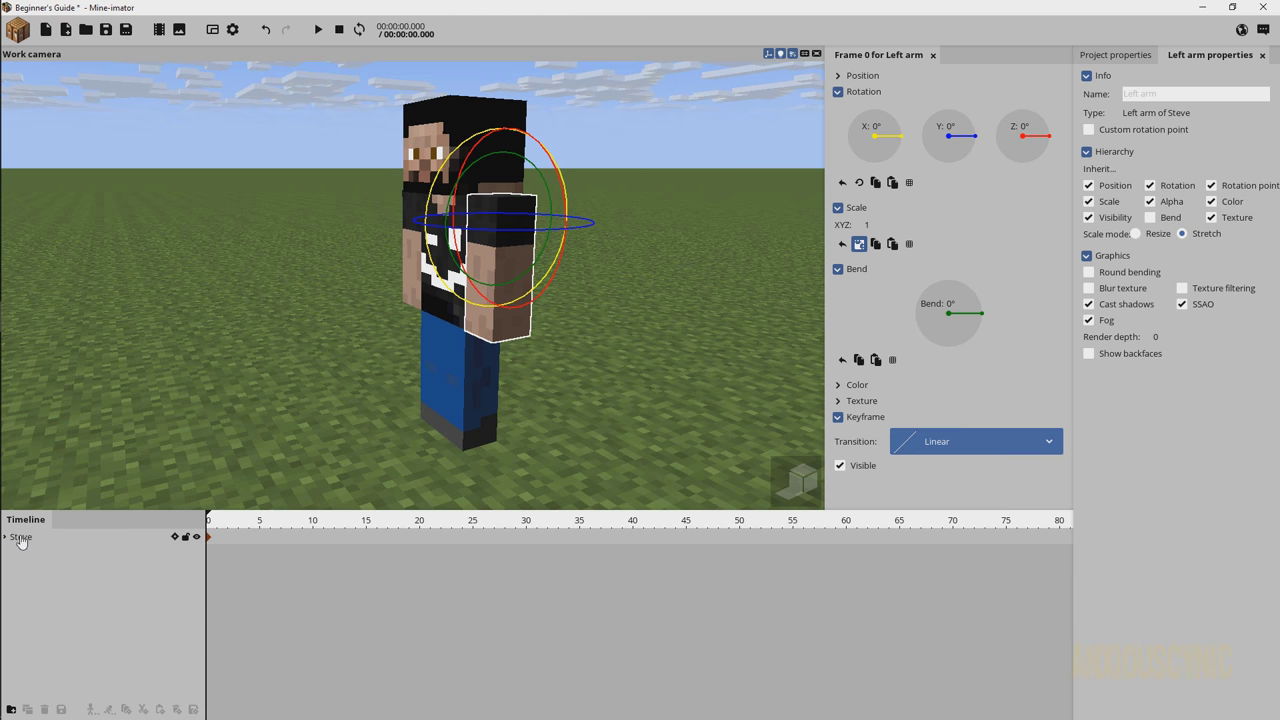
pyautogui.click(456, 576)
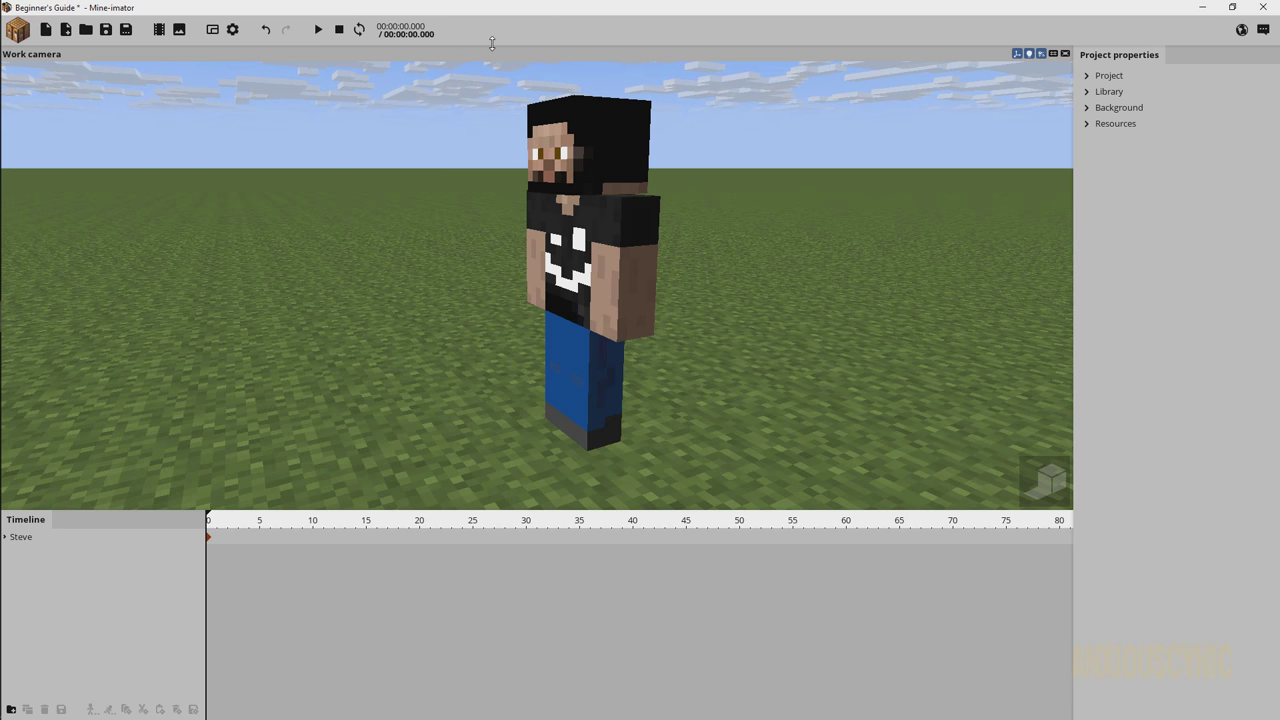
# Try a taller toolbar and restore its compact height, and make the timeline slightly taller with a narrower object list.
pyautogui.moveTo(493, 64); pyautogui.dragTo(498, 90)
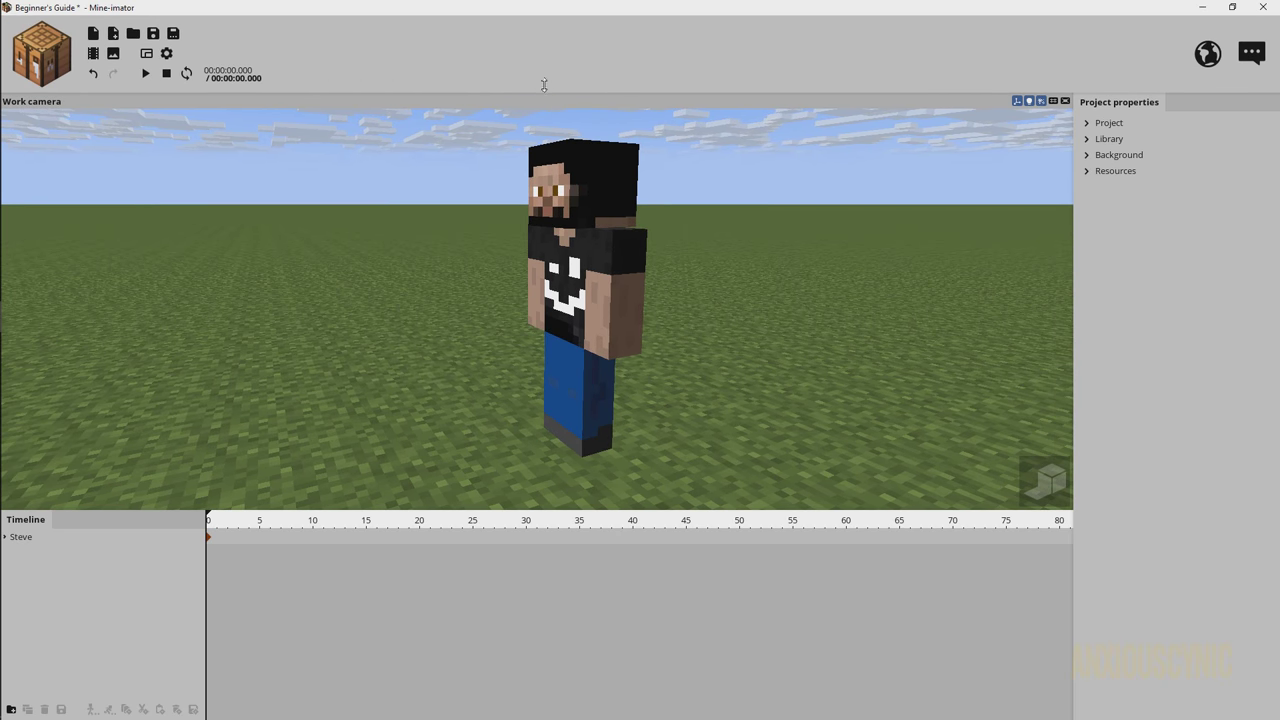
pyautogui.moveTo(544, 85); pyautogui.dragTo(542, 29)
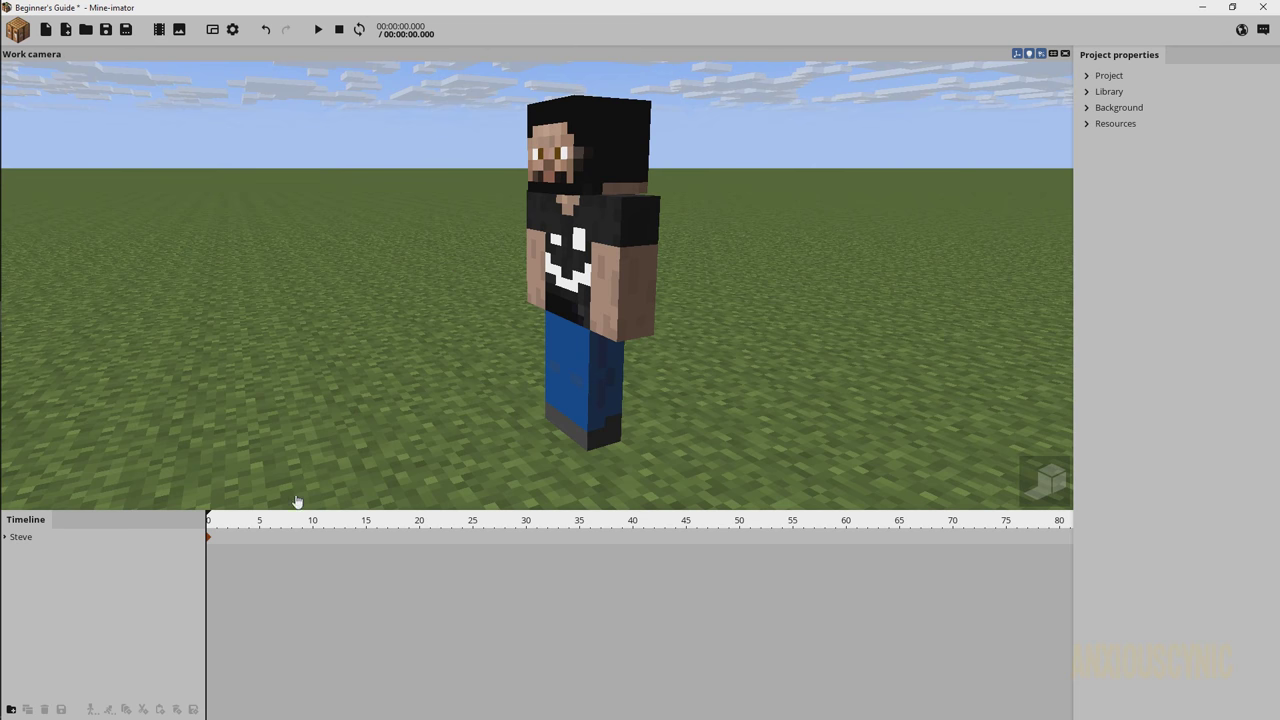
pyautogui.moveTo(284, 512)
pyautogui.mouseDown()
pyautogui.moveTo(314, 314)
pyautogui.moveTo(306, 449)
pyautogui.moveTo(285, 502)
pyautogui.mouseUp()
pyautogui.moveTo(204, 543)
pyautogui.mouseDown()
pyautogui.moveTo(170, 546)
pyautogui.moveTo(221, 552)
pyautogui.moveTo(197, 552)
pyautogui.mouseUp()
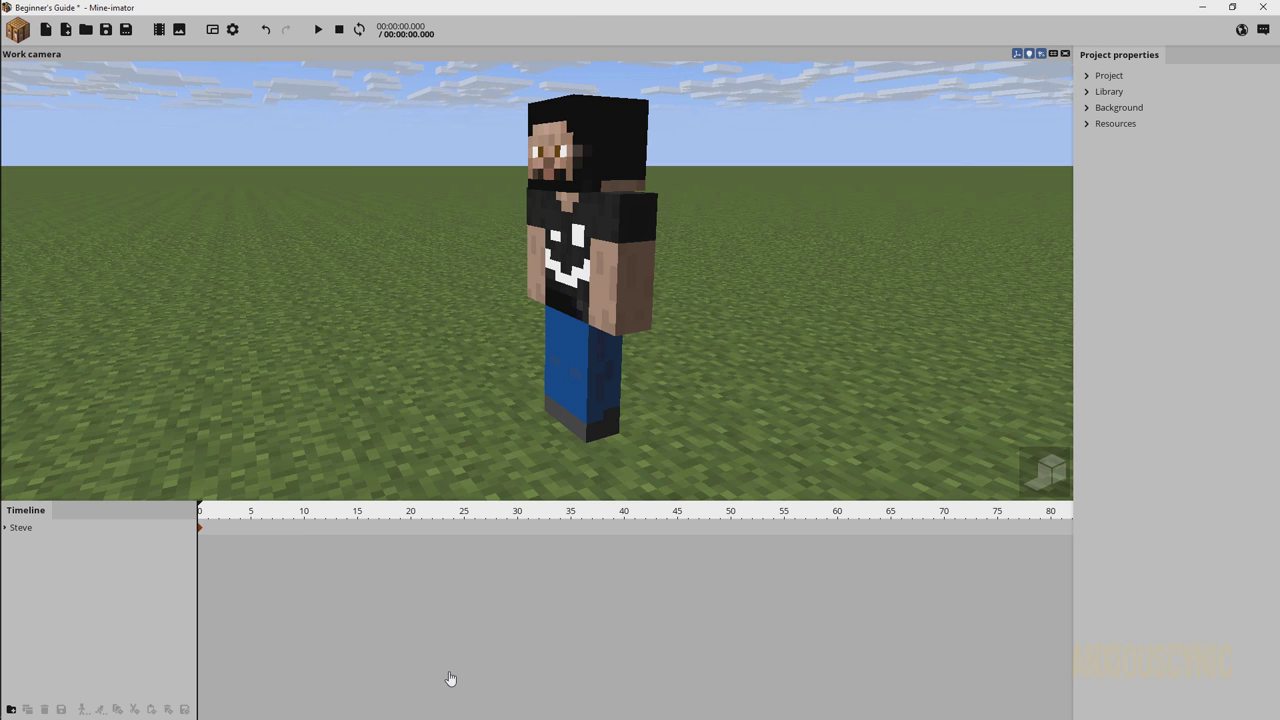
pyautogui.moveTo(195, 602); pyautogui.dragTo(130, 609)
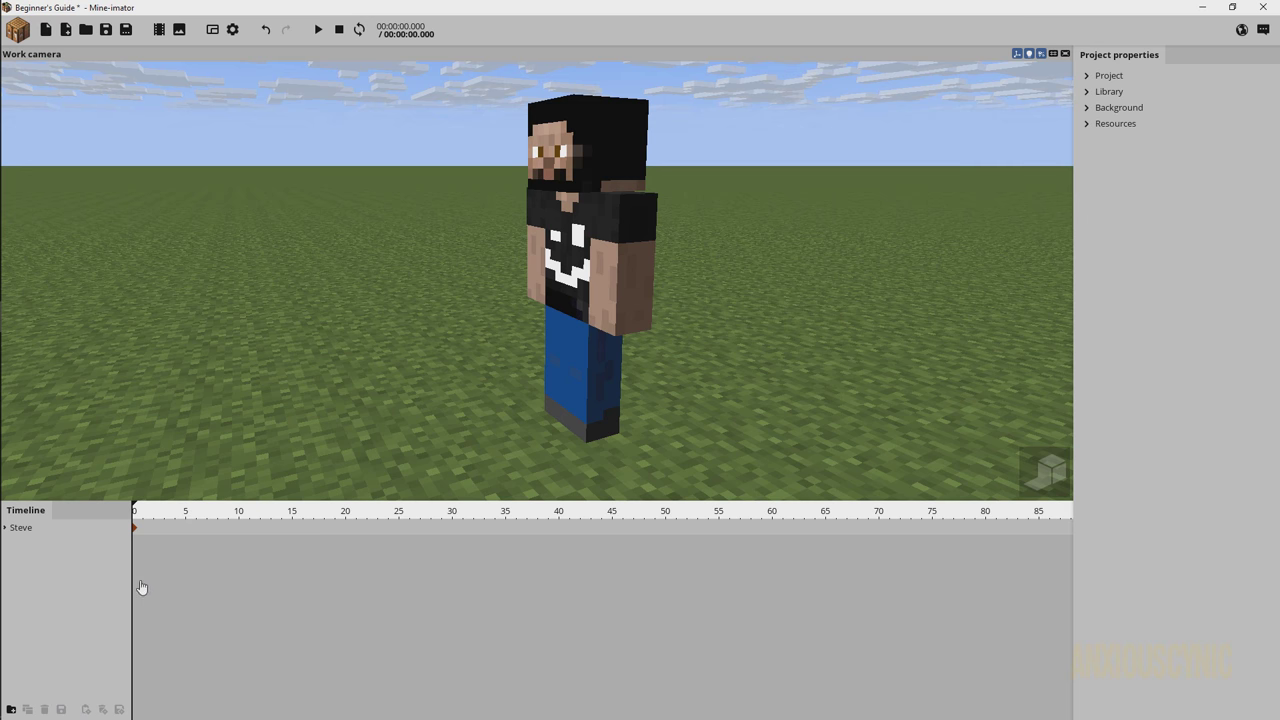
pyautogui.moveTo(153, 574); pyautogui.dragTo(176, 573)
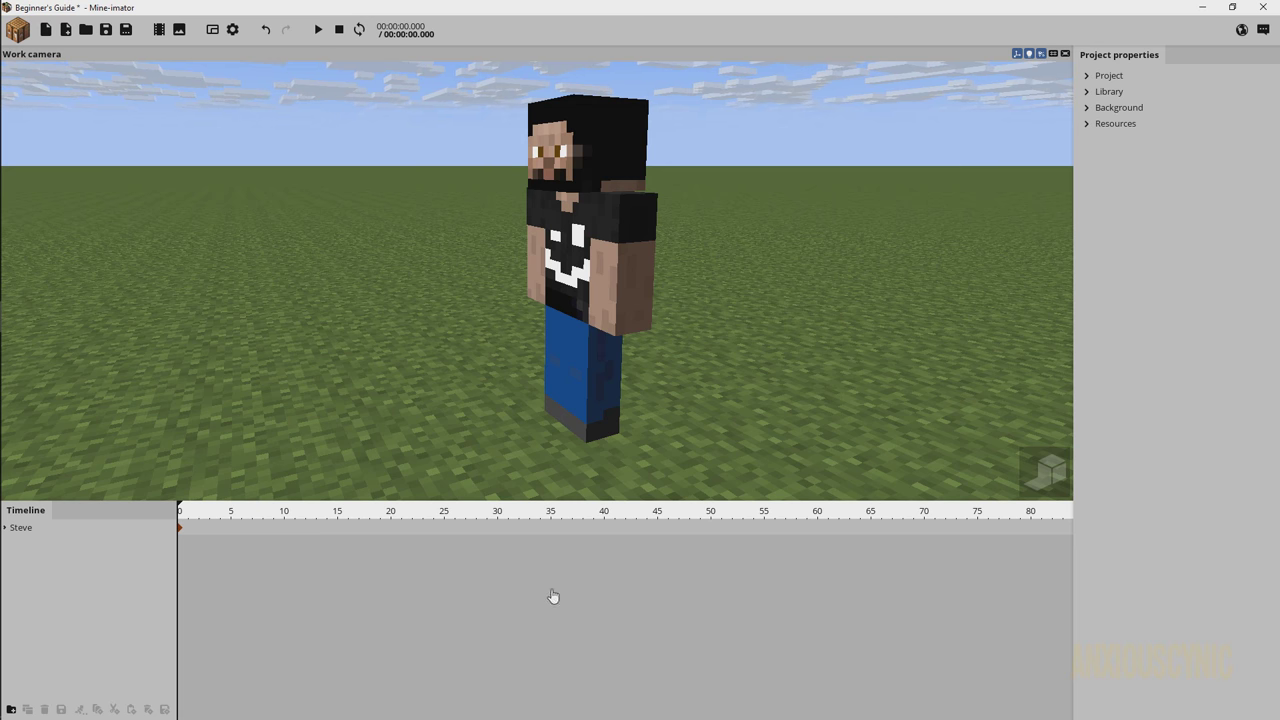
pyautogui.moveTo(212, 516); pyautogui.dragTo(177, 517)
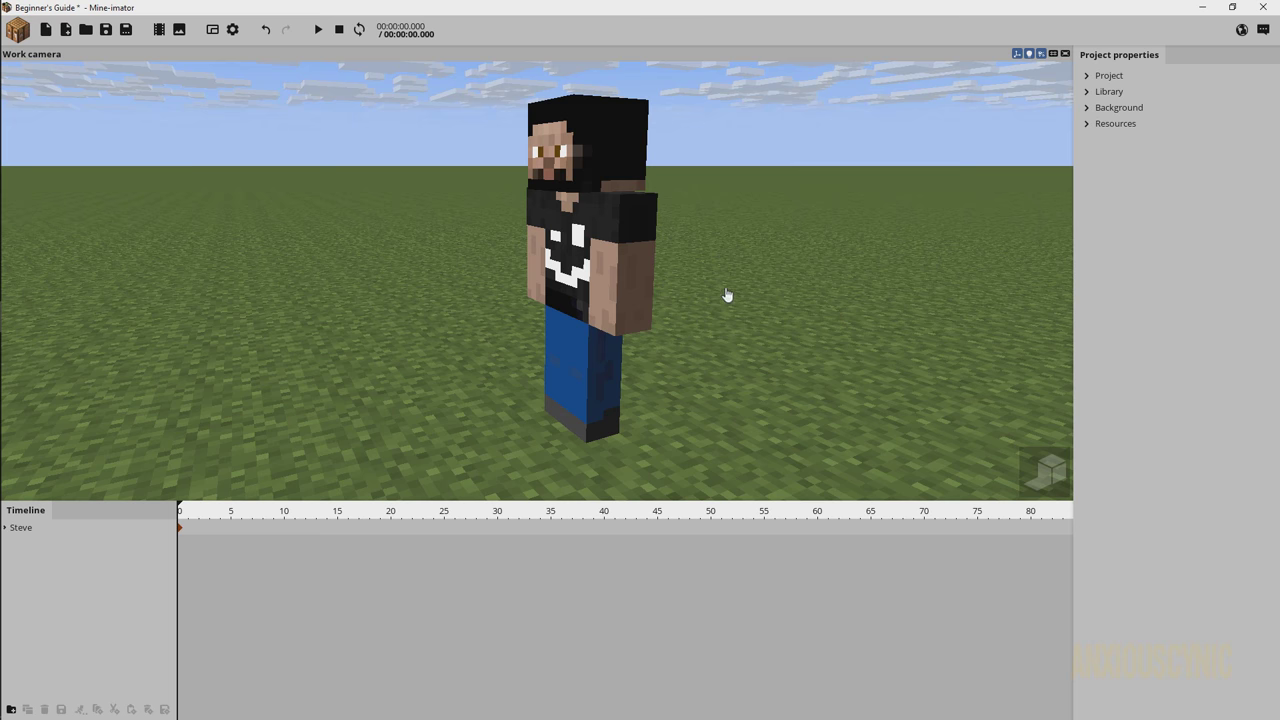
# Practise orbiting the work camera around Steve to view the character from the front.
pyautogui.moveTo(727, 295); pyautogui.dragTo(690, 281, button='right')
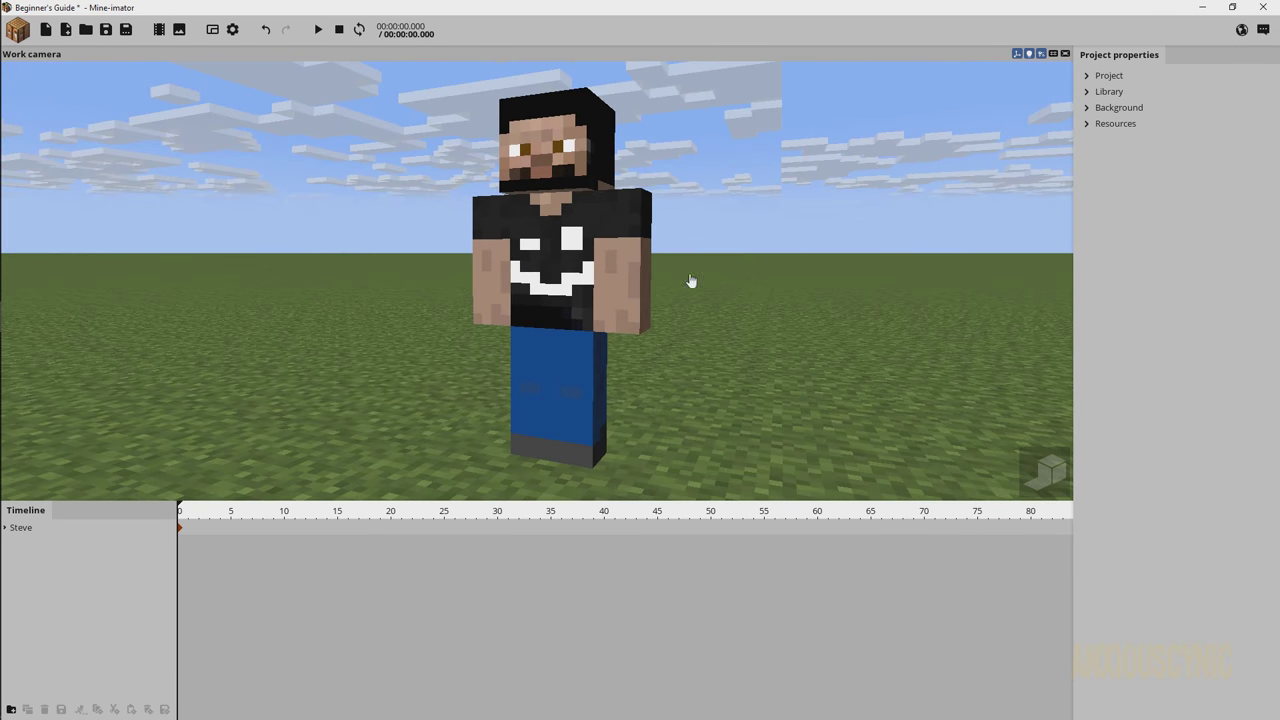
pyautogui.click(548, 158)
pyautogui.moveTo(603, 232); pyautogui.dragTo(603, 232, button='right')
pyautogui.click(608, 366)
pyautogui.moveTo(608, 366); pyautogui.dragTo(602, 379, button='right')
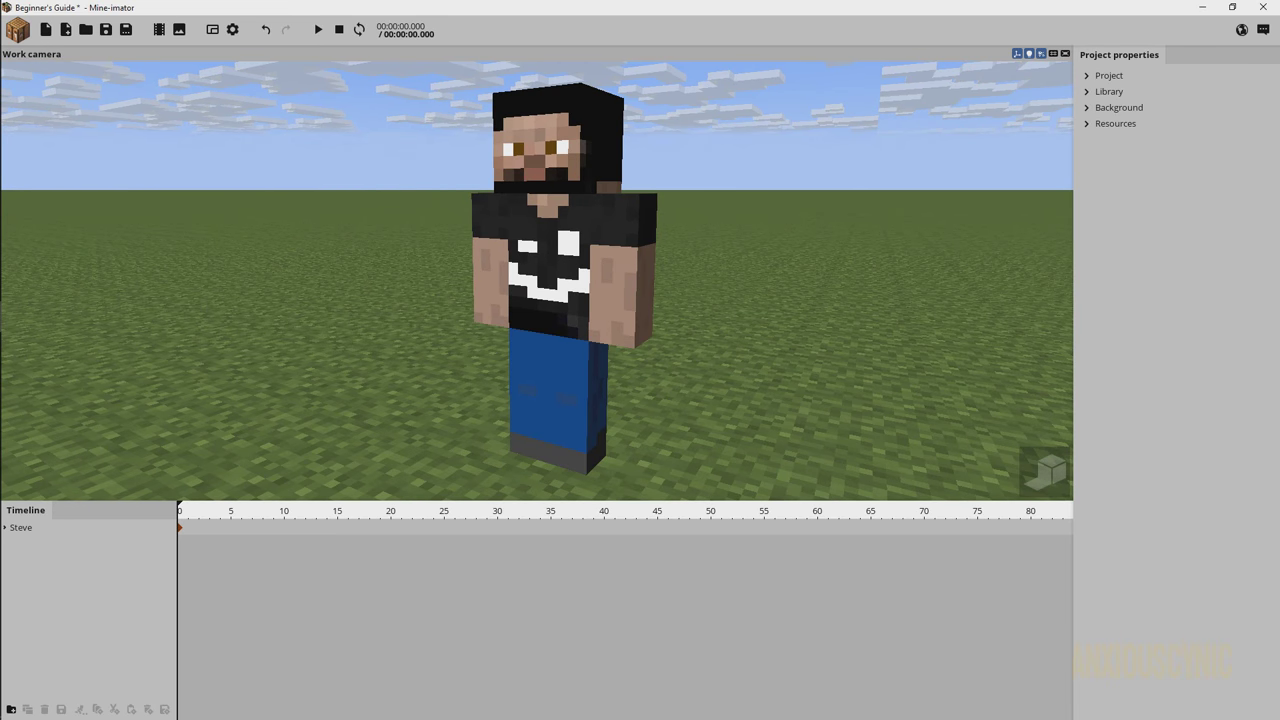
pyautogui.moveTo(602, 379); pyautogui.dragTo(602, 379, button='right')
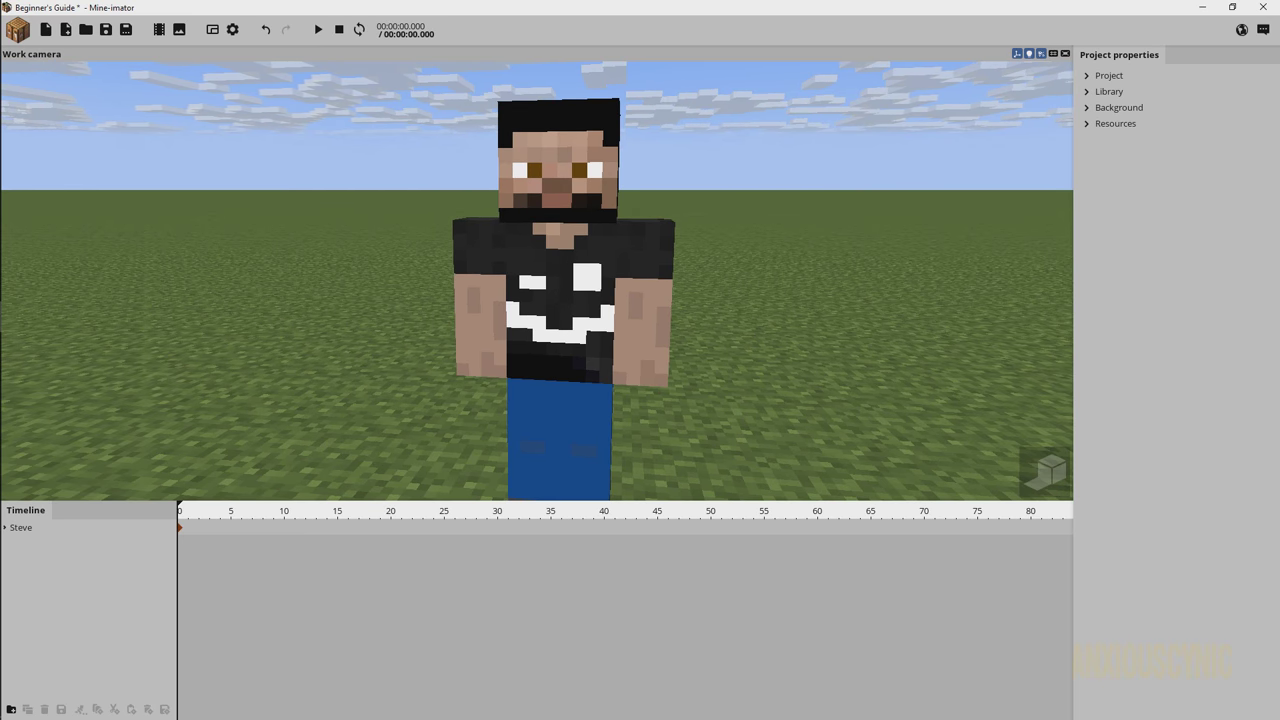
# Practise flying the work camera forward and backward to view Steve from far away, from behind and close up.
pyautogui.moveTo(602, 379); pyautogui.dragTo(602, 379, button='right')
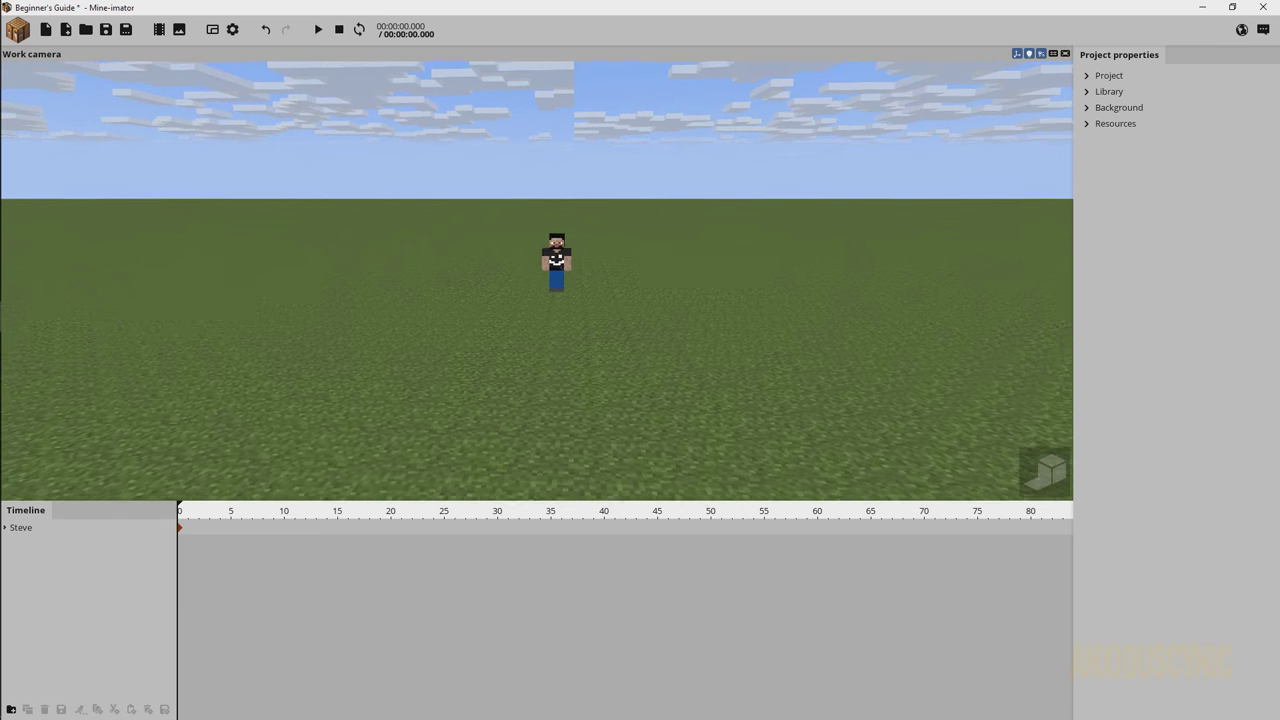
pyautogui.press('w')
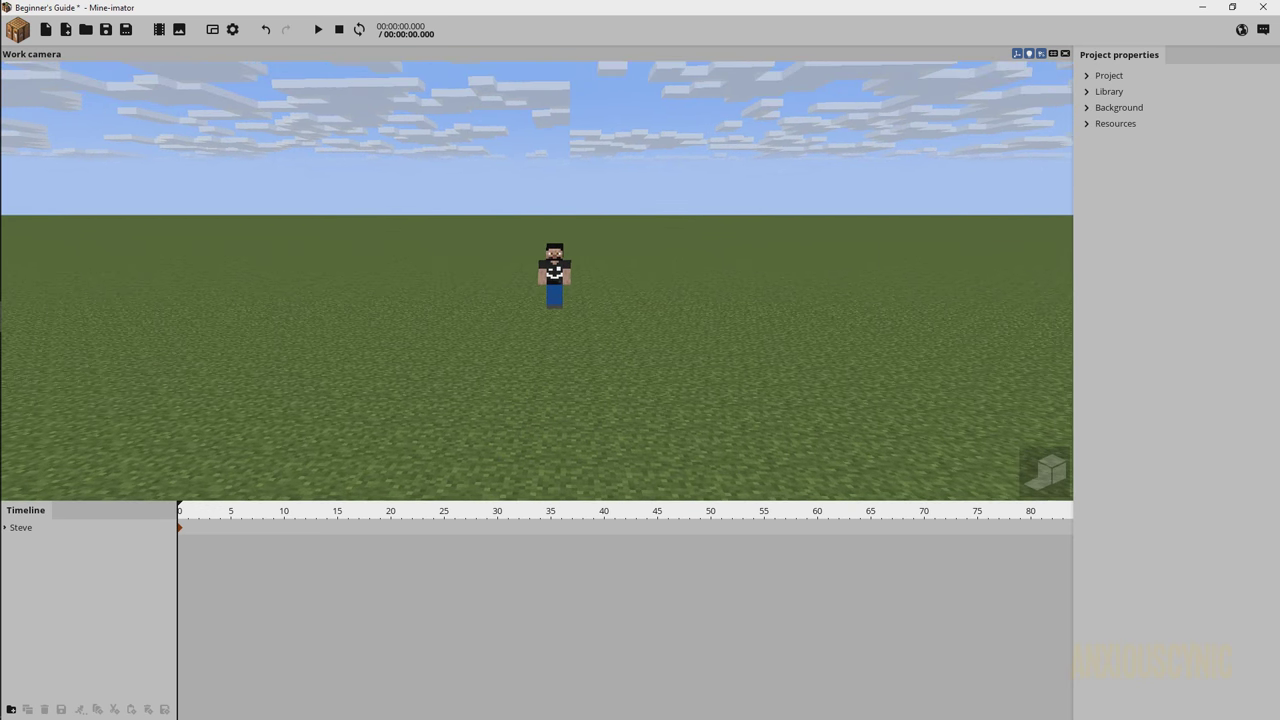
pyautogui.press('w')
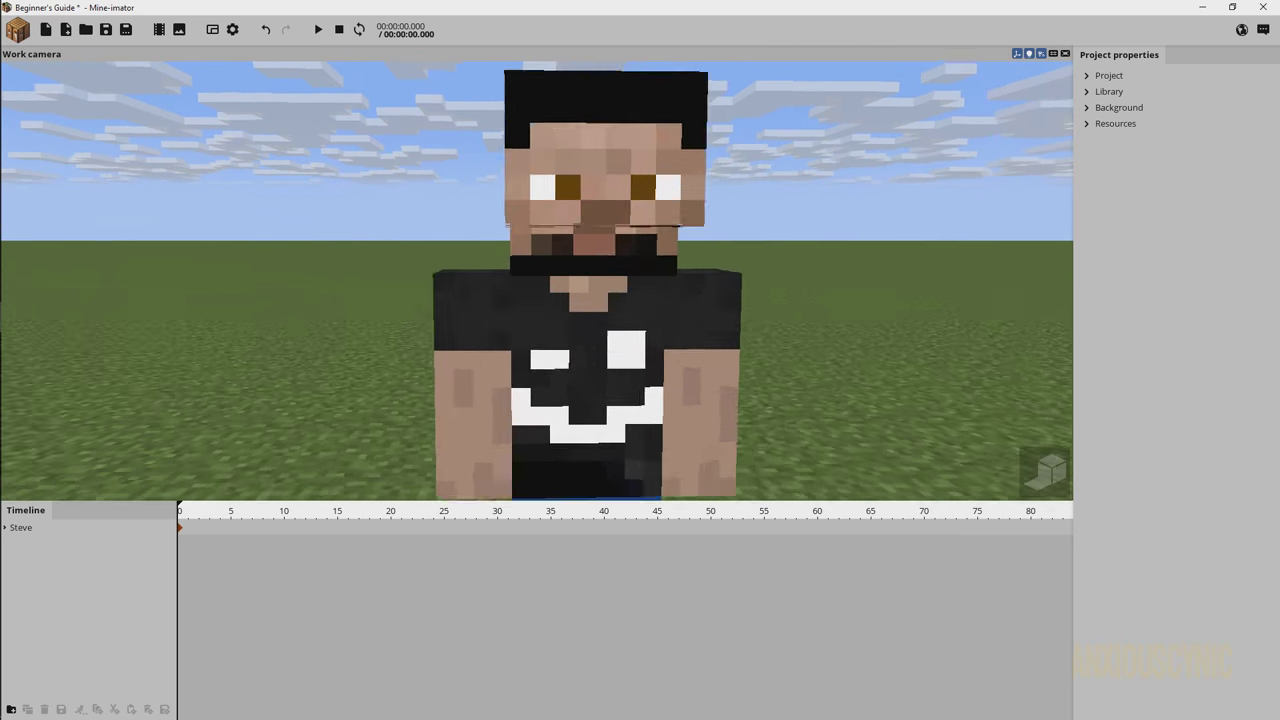
pyautogui.press('s')
pyautogui.press('s')
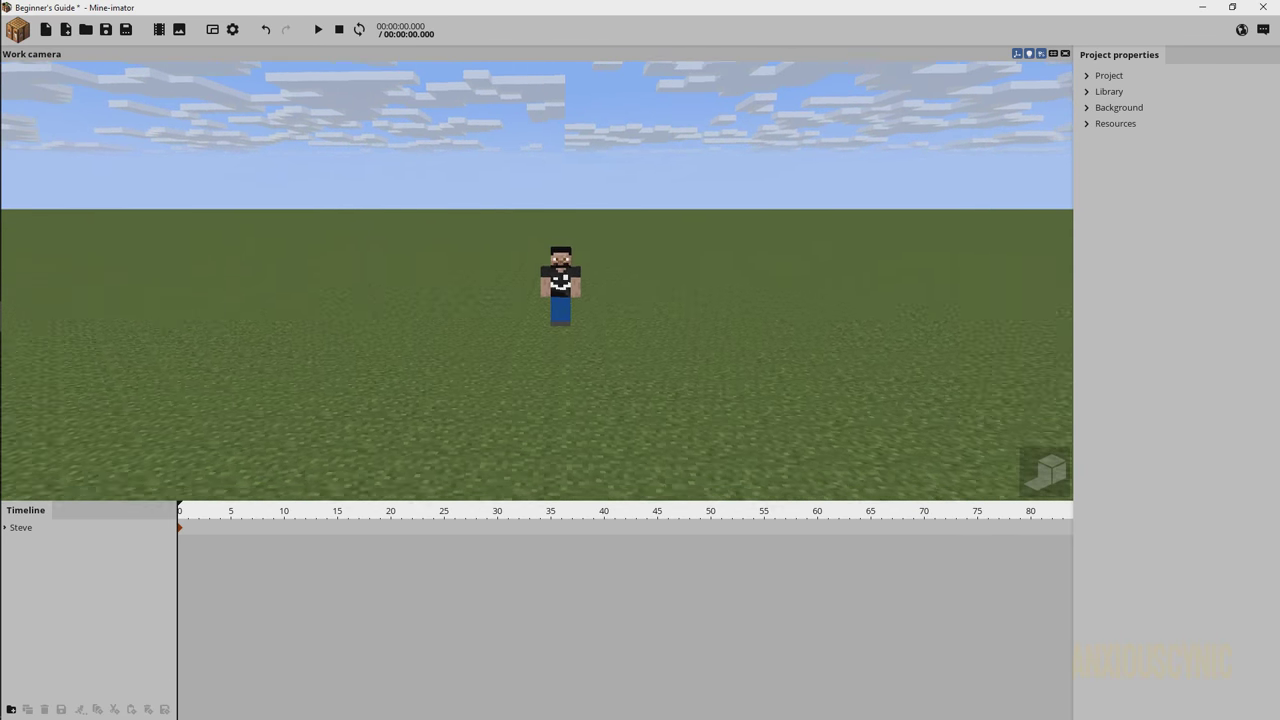
pyautogui.press('w')
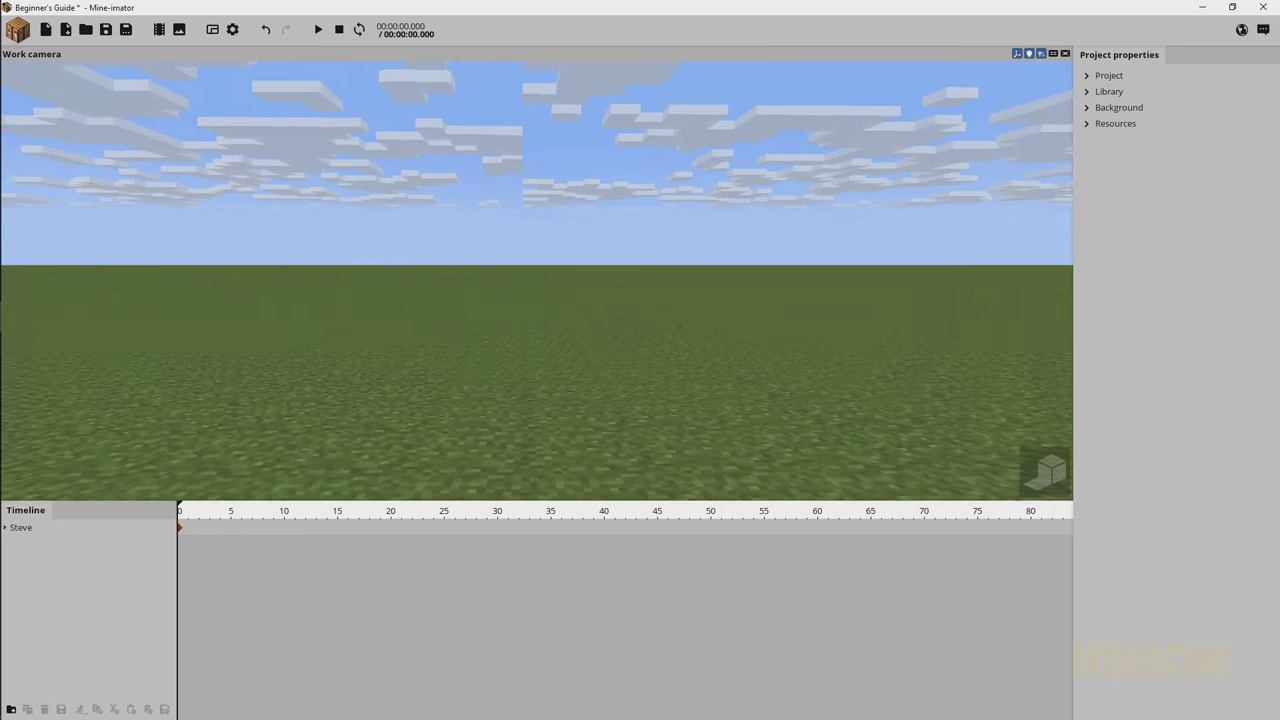
pyautogui.press('w')
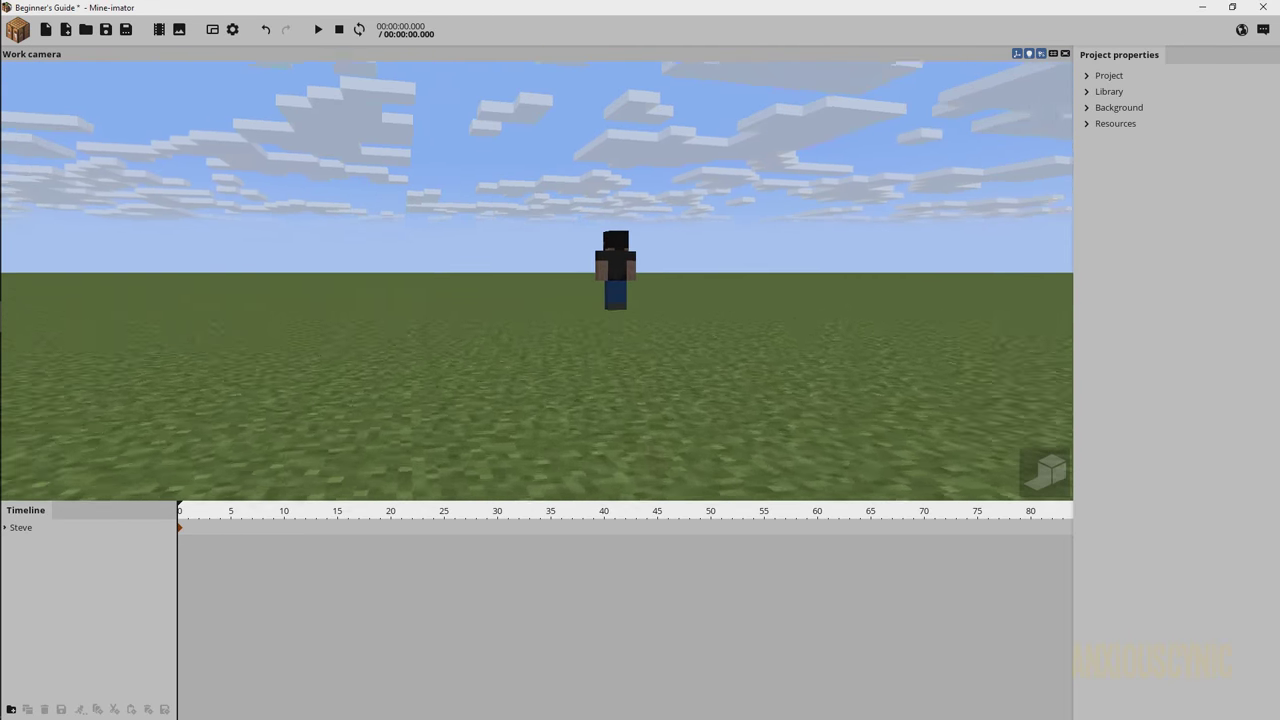
pyautogui.press('w')
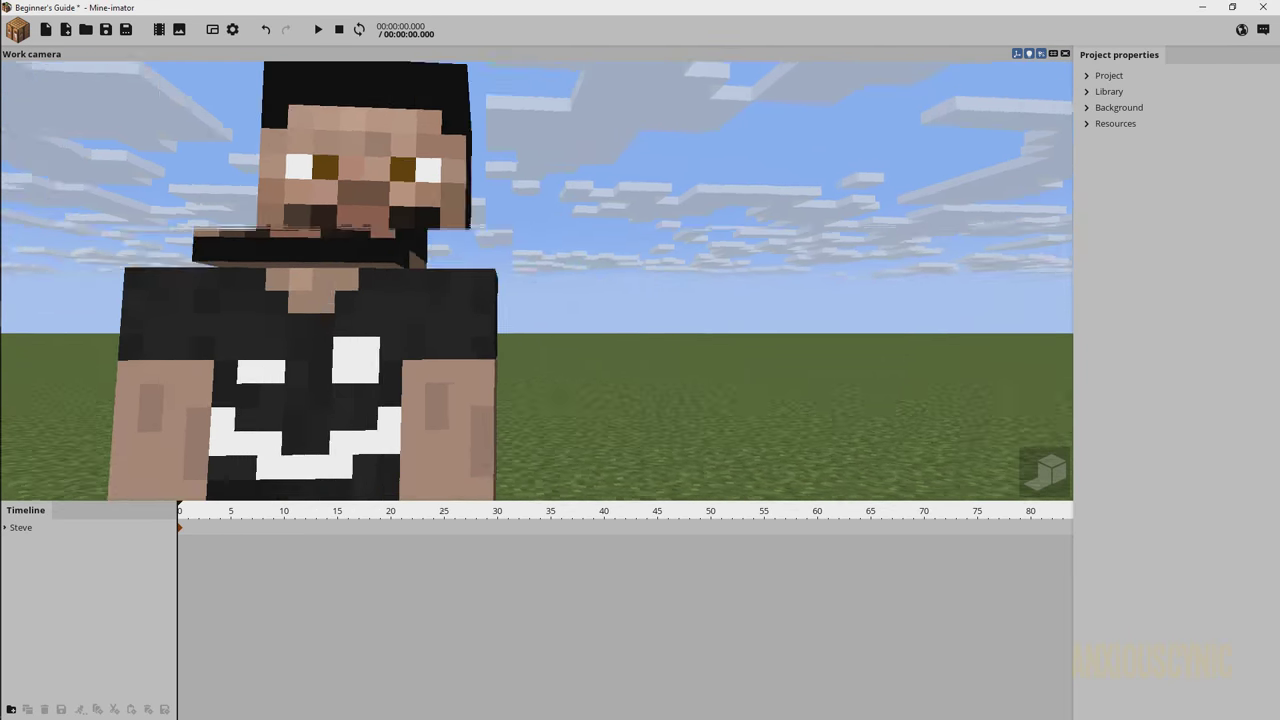
pyautogui.press('s')
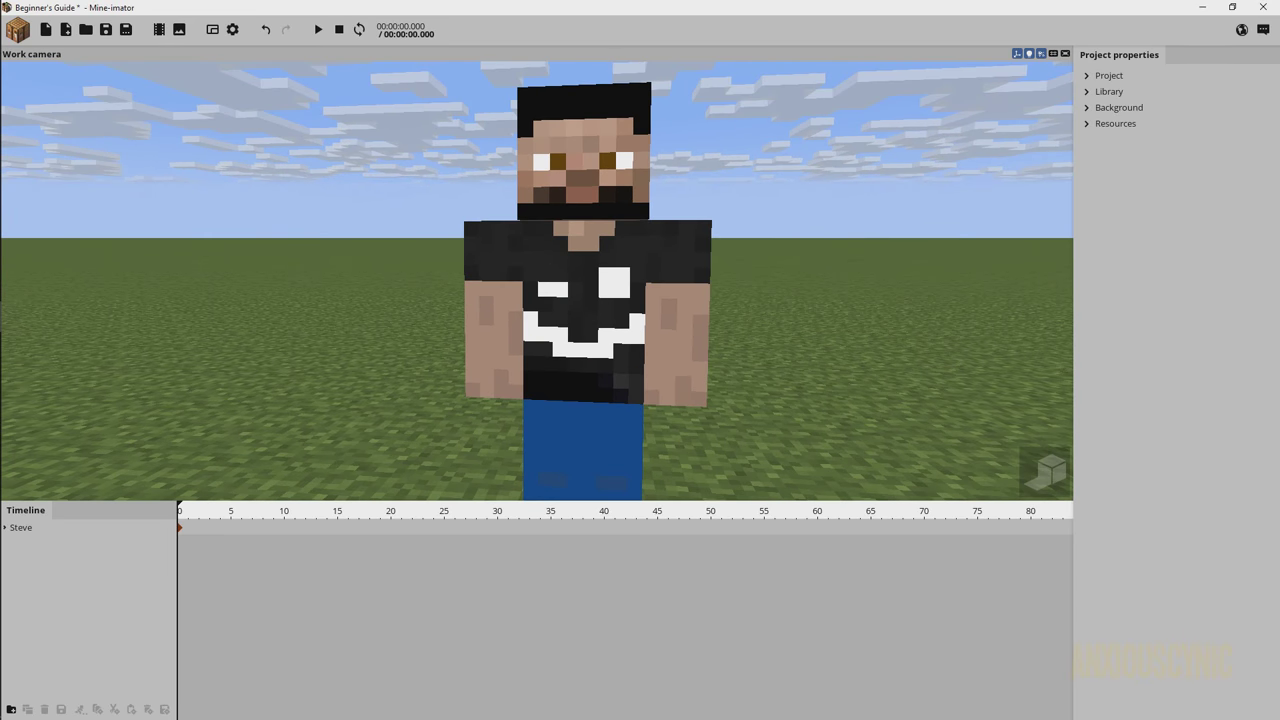
# Back the work camera away from Steve to view the full body, and briefly toggle the second view.
pyautogui.press('s')
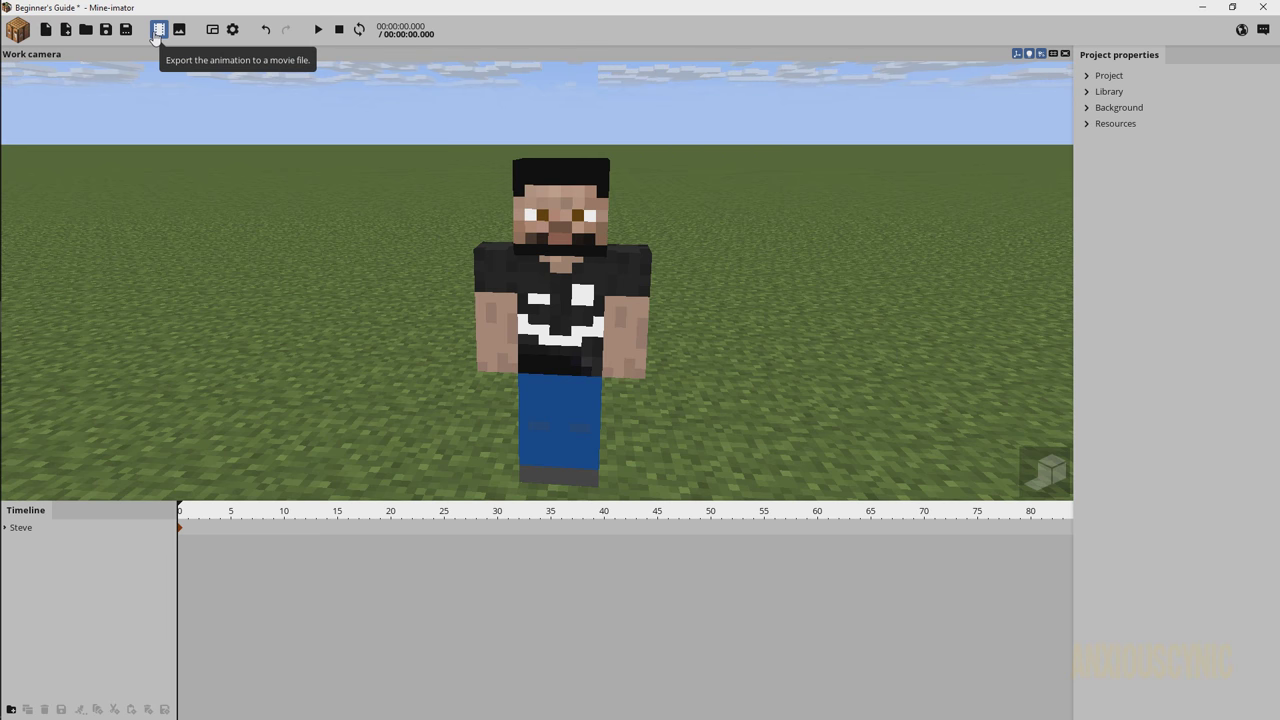
pyautogui.click(213, 31)
pyautogui.click(213, 31)
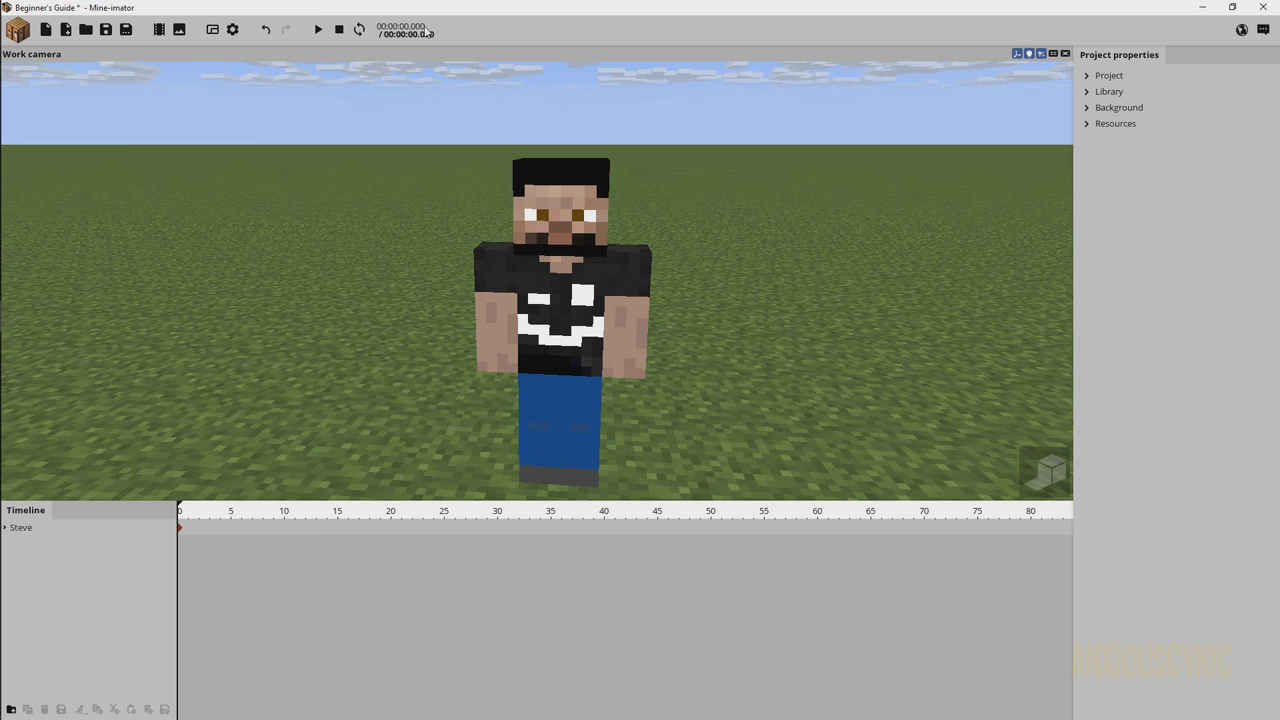
# Scrub the timeline marker forward to about frame 13 and on to frame 24 to examine the time display.
pyautogui.moveTo(223, 514); pyautogui.dragTo(346, 471)
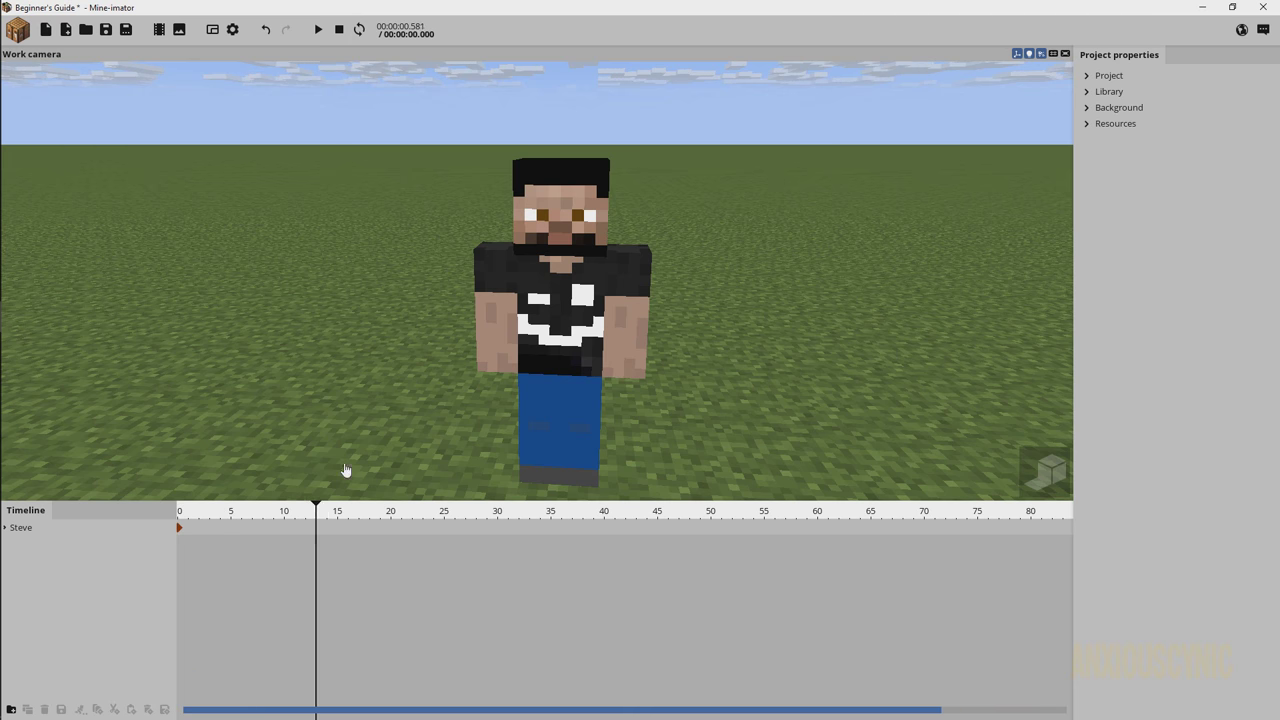
pyautogui.moveTo(425, 513); pyautogui.dragTo(440, 535)
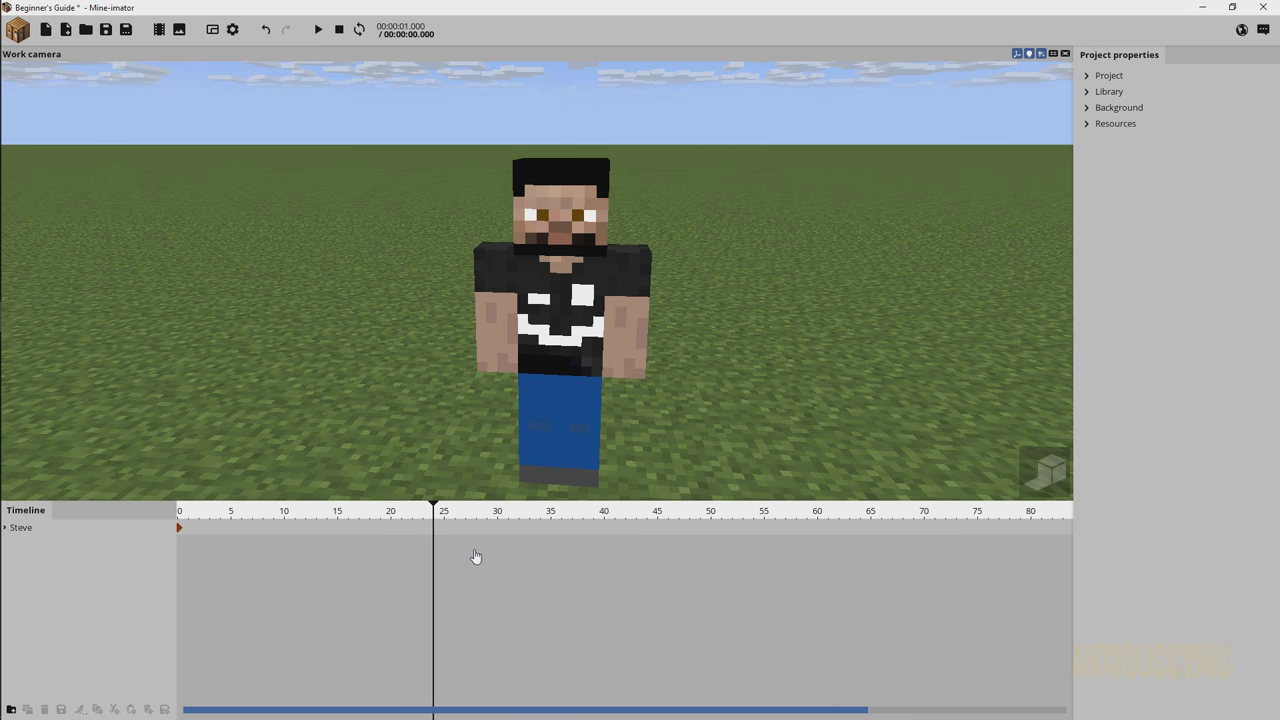
# Set the project's video size to HD 1080 (1920x1080) and its tempo to 30.
pyautogui.click(1107, 80)
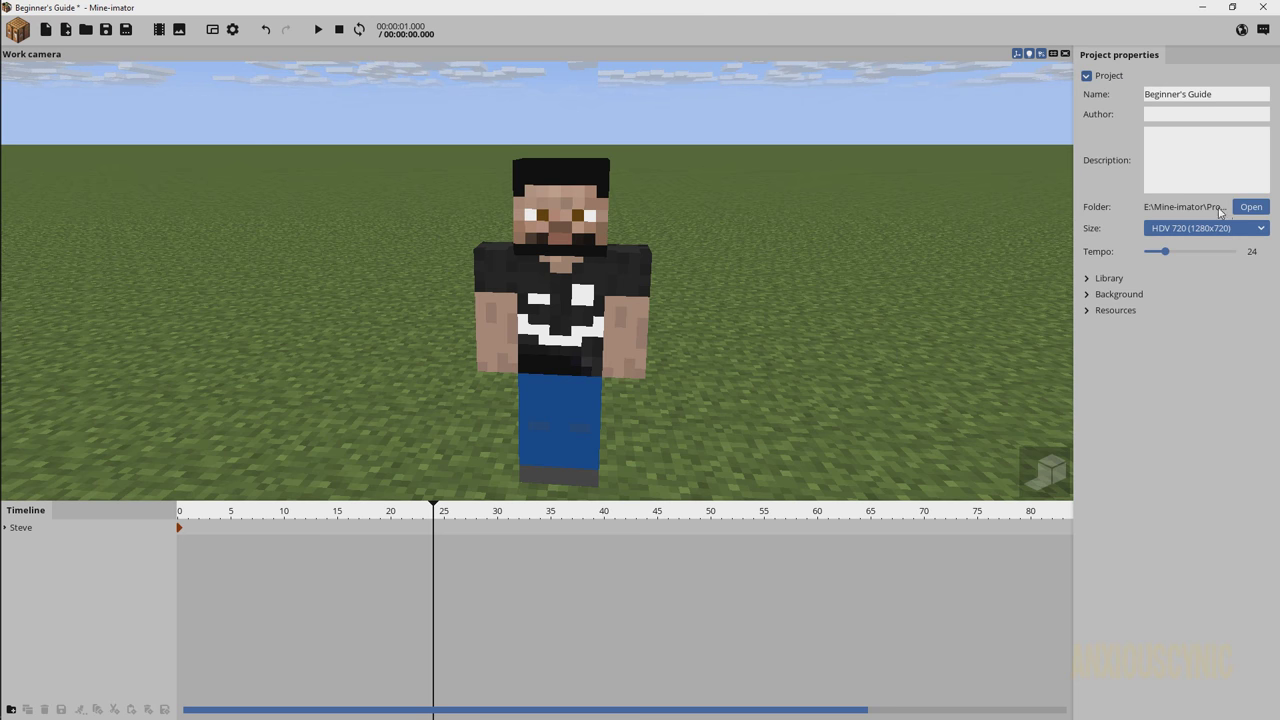
pyautogui.click(1192, 228)
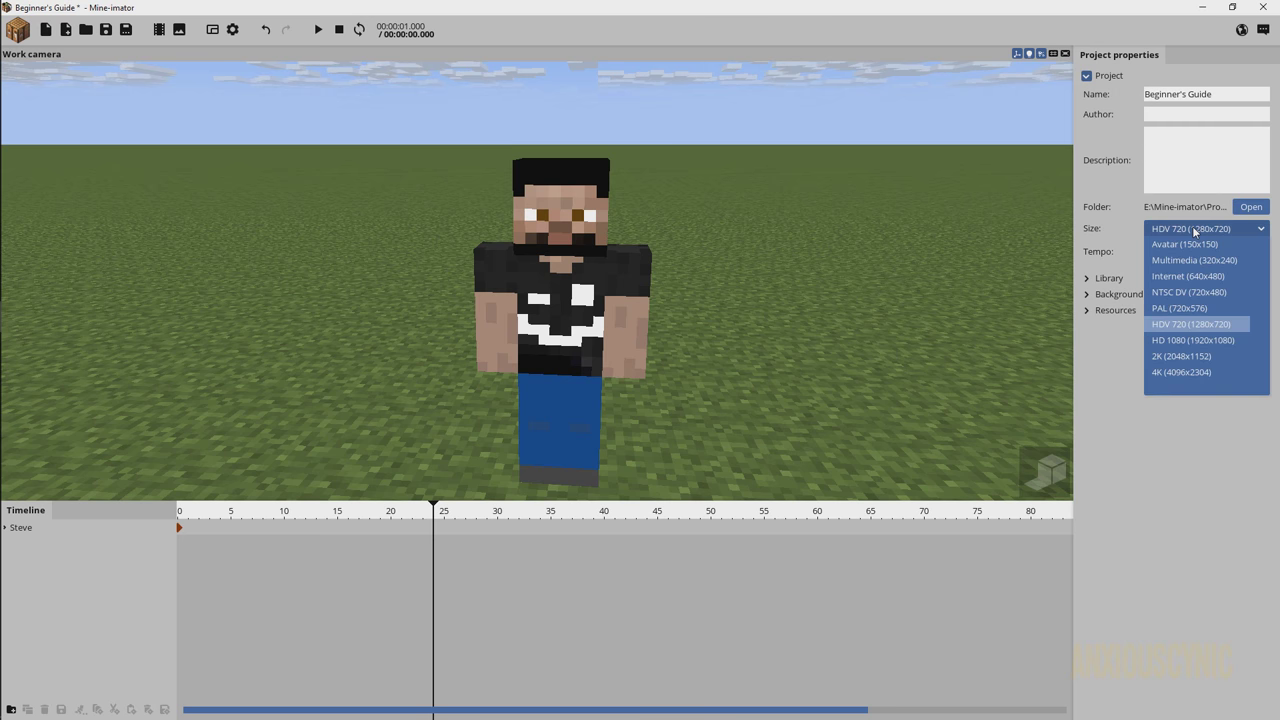
pyautogui.click(1195, 340)
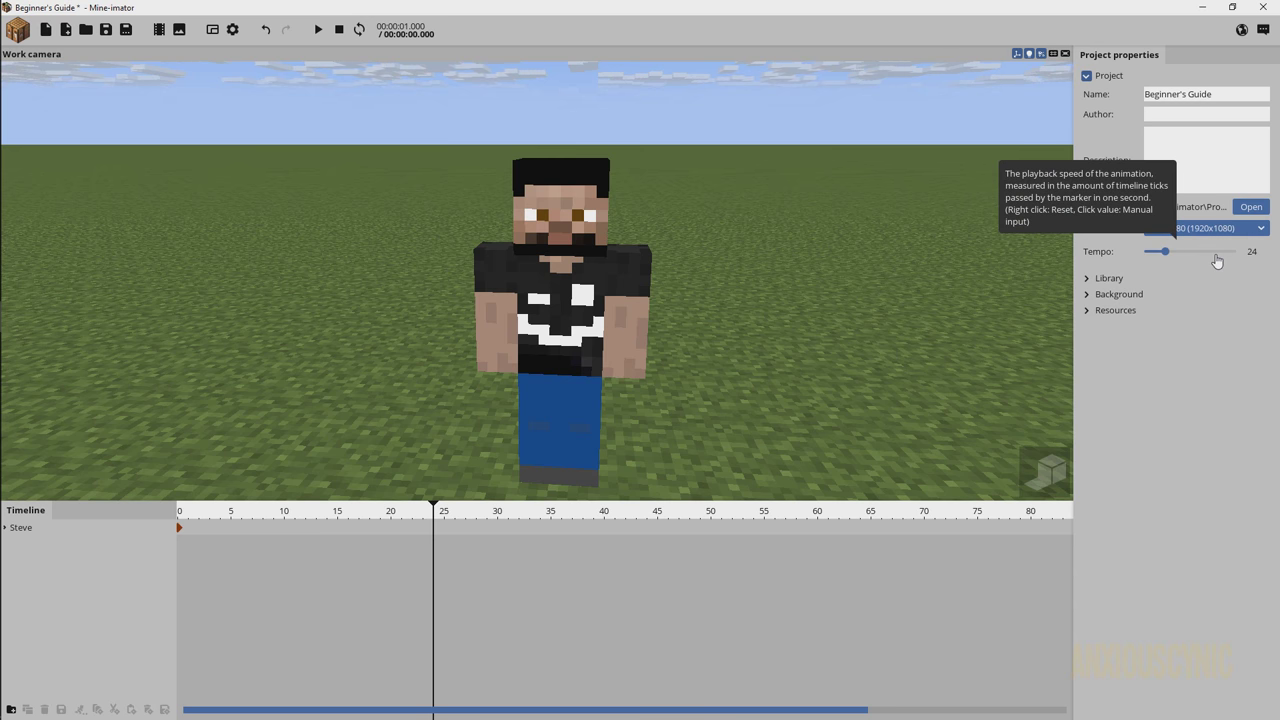
pyautogui.click(1252, 252)
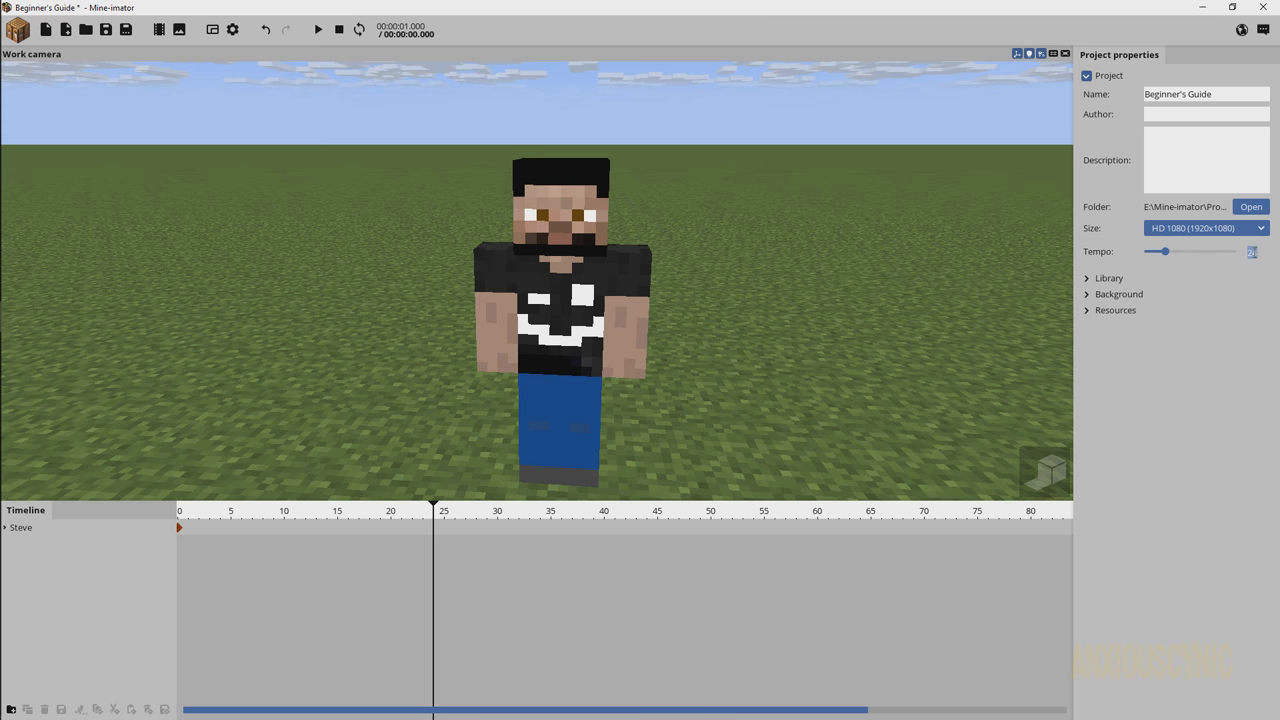
pyautogui.write('30')
pyautogui.click(1194, 431)
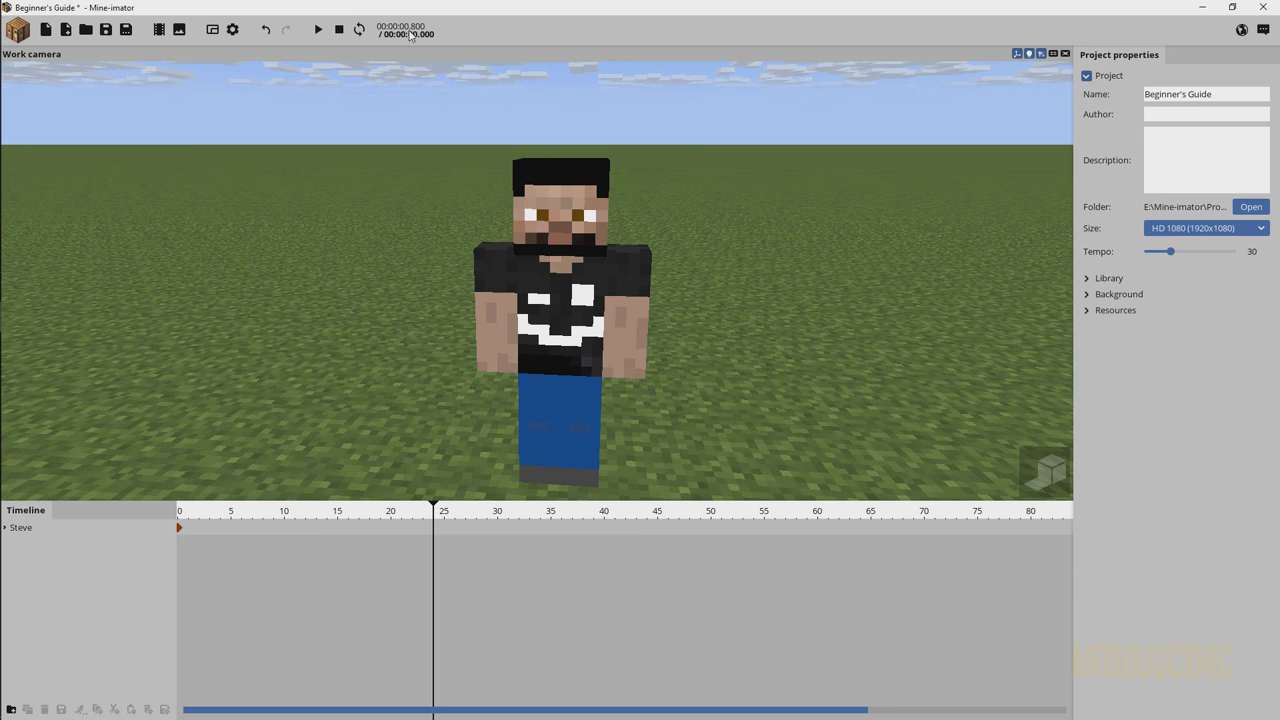
# Check the time display at timeline frames 30 and 60, and return the marker to frame 0.
pyautogui.click(497, 520)
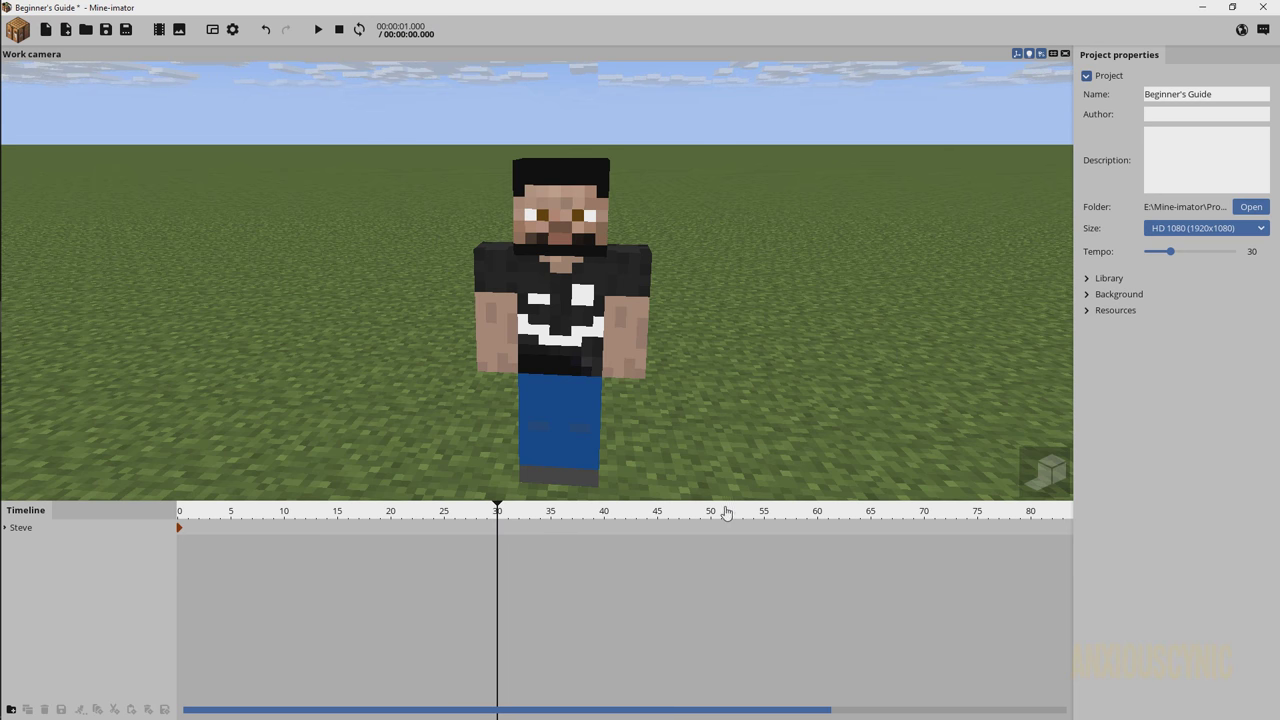
pyautogui.click(818, 516)
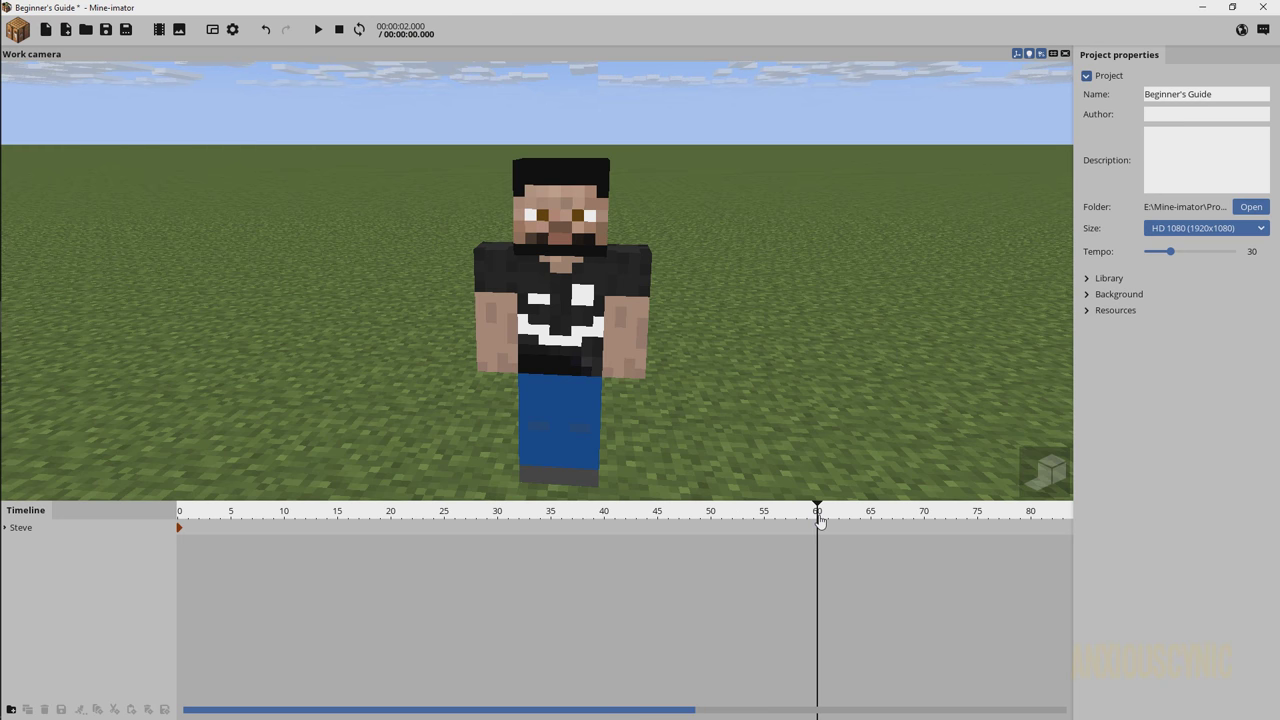
pyautogui.click(497, 517)
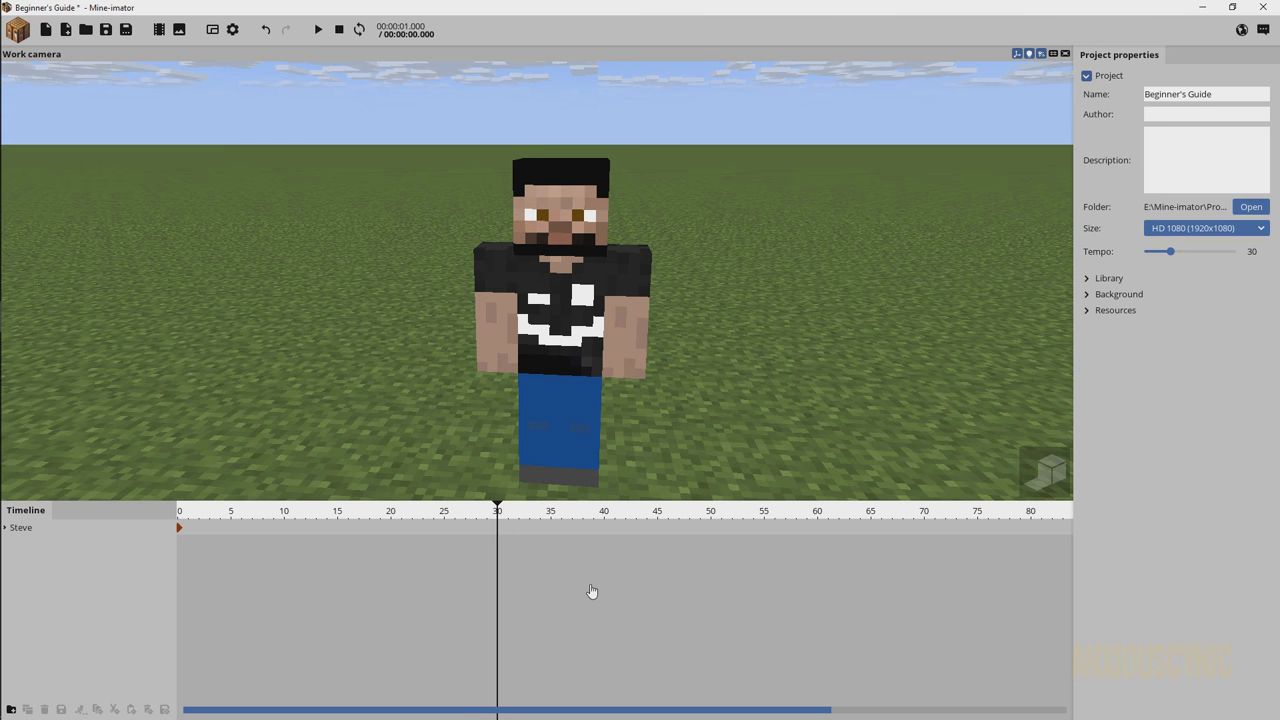
pyautogui.press('Home')
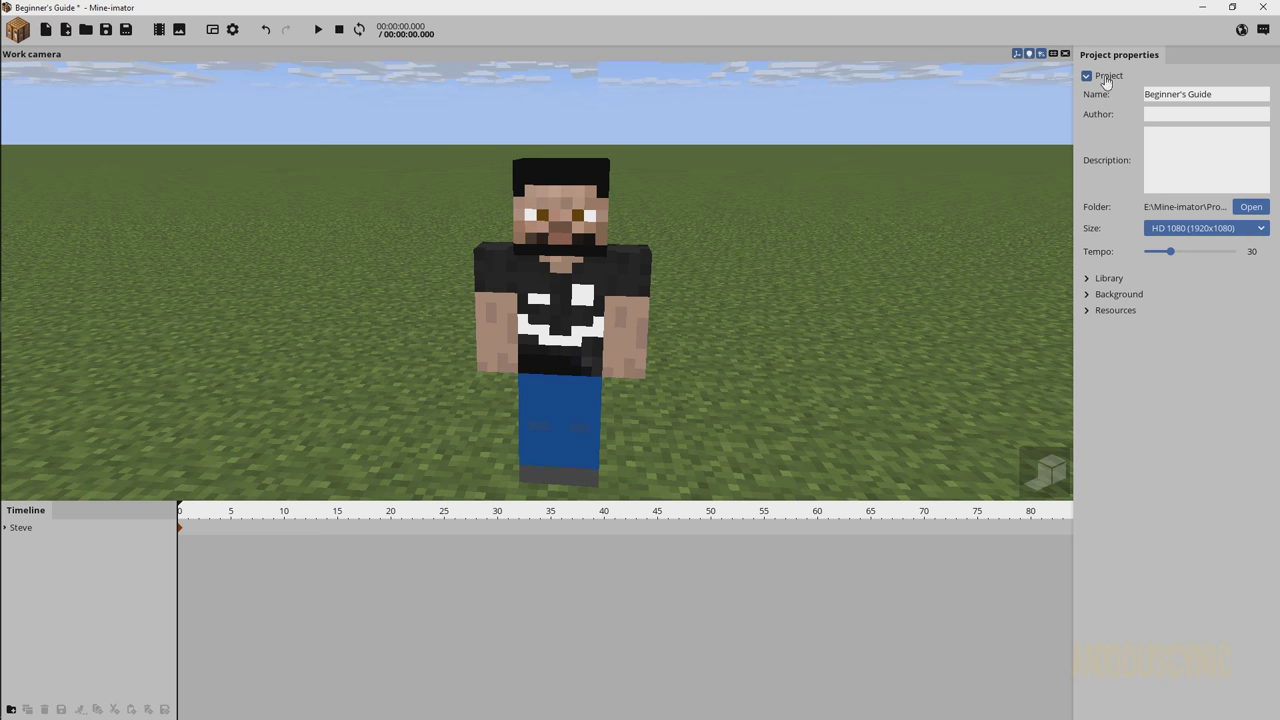
# Collapse the project settings, expand the Library and preview the Torch block template.
pyautogui.click(1088, 77)
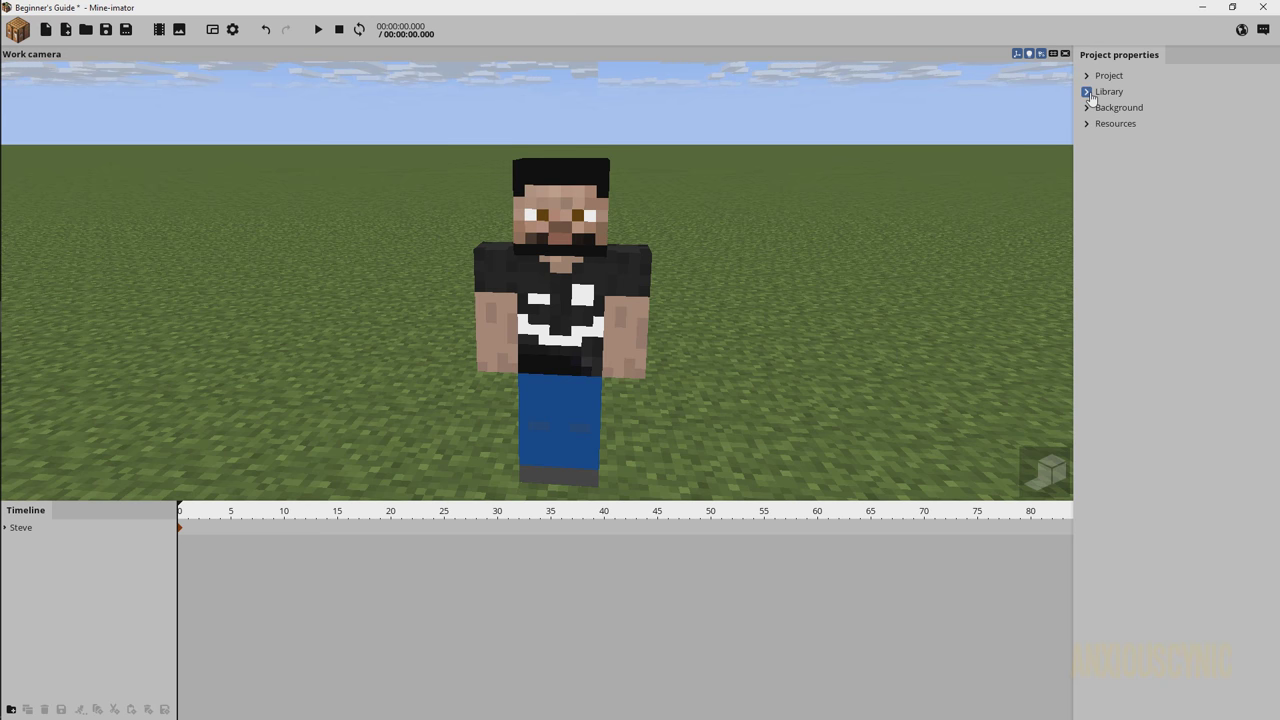
pyautogui.click(1087, 92)
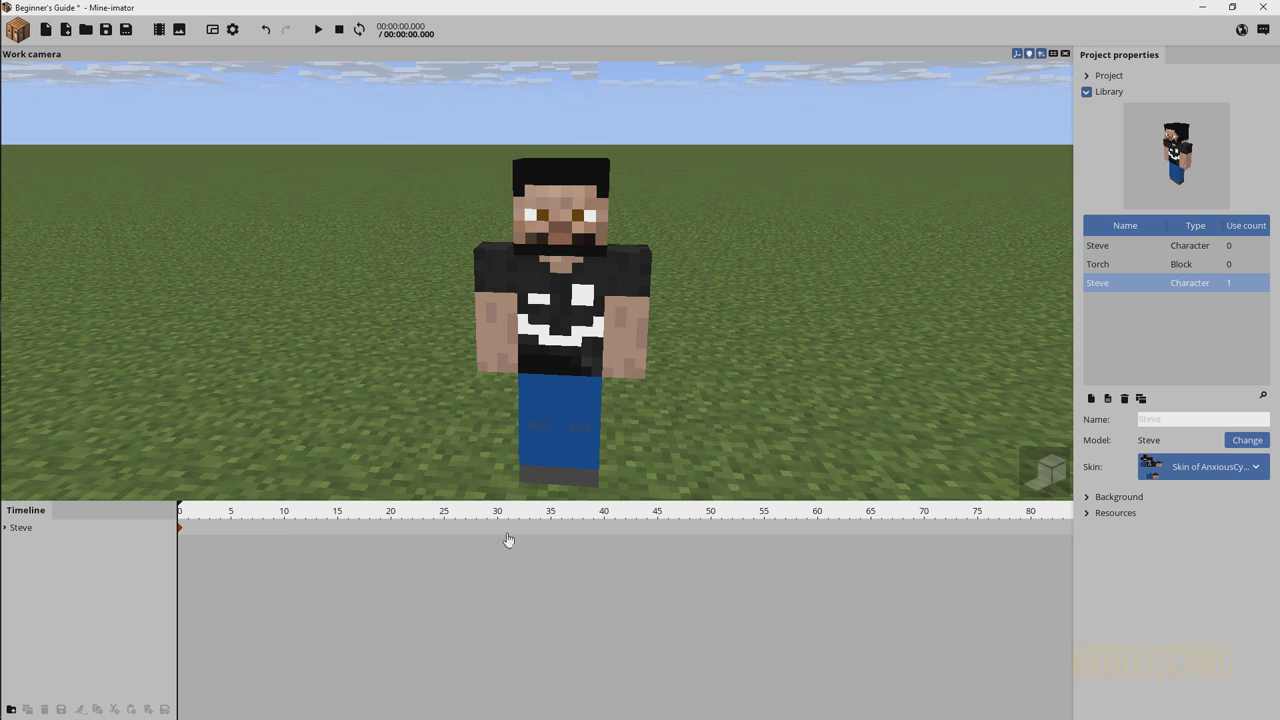
pyautogui.click(1178, 266)
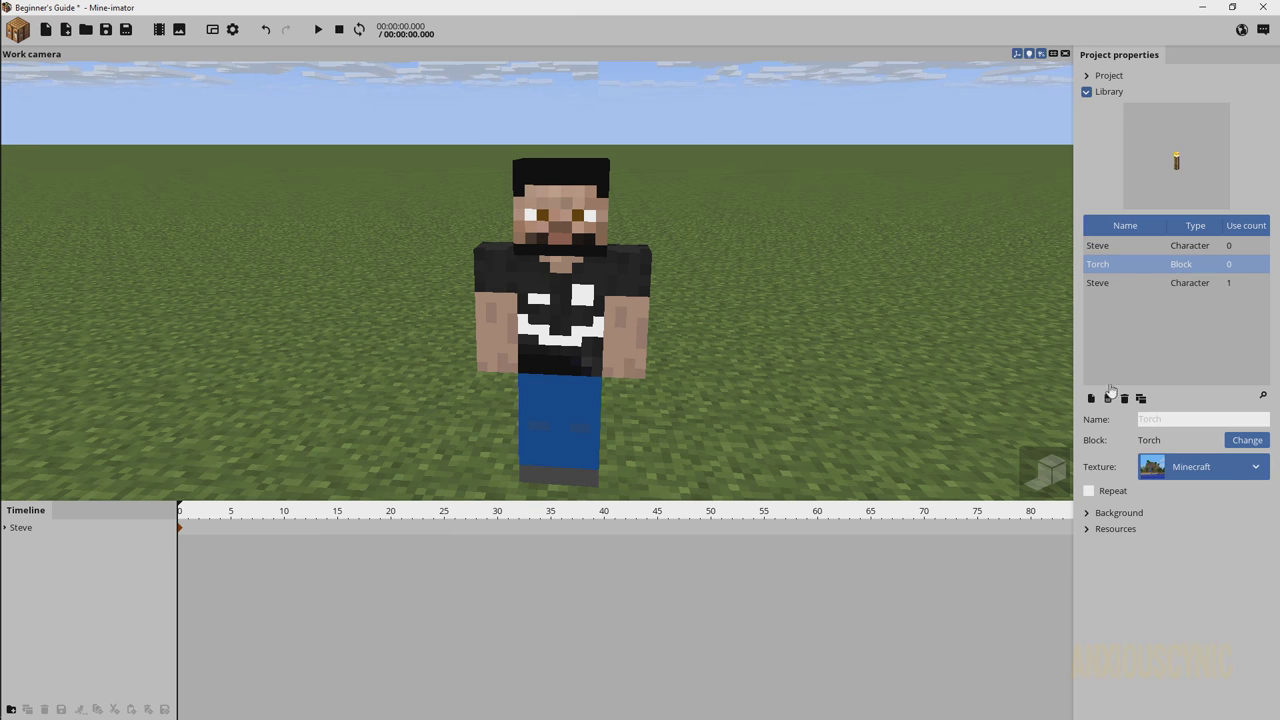
# Delete Steve from the timeline and create a new instance from the custom-skinned Steve template in the library.
pyautogui.click(50, 532)
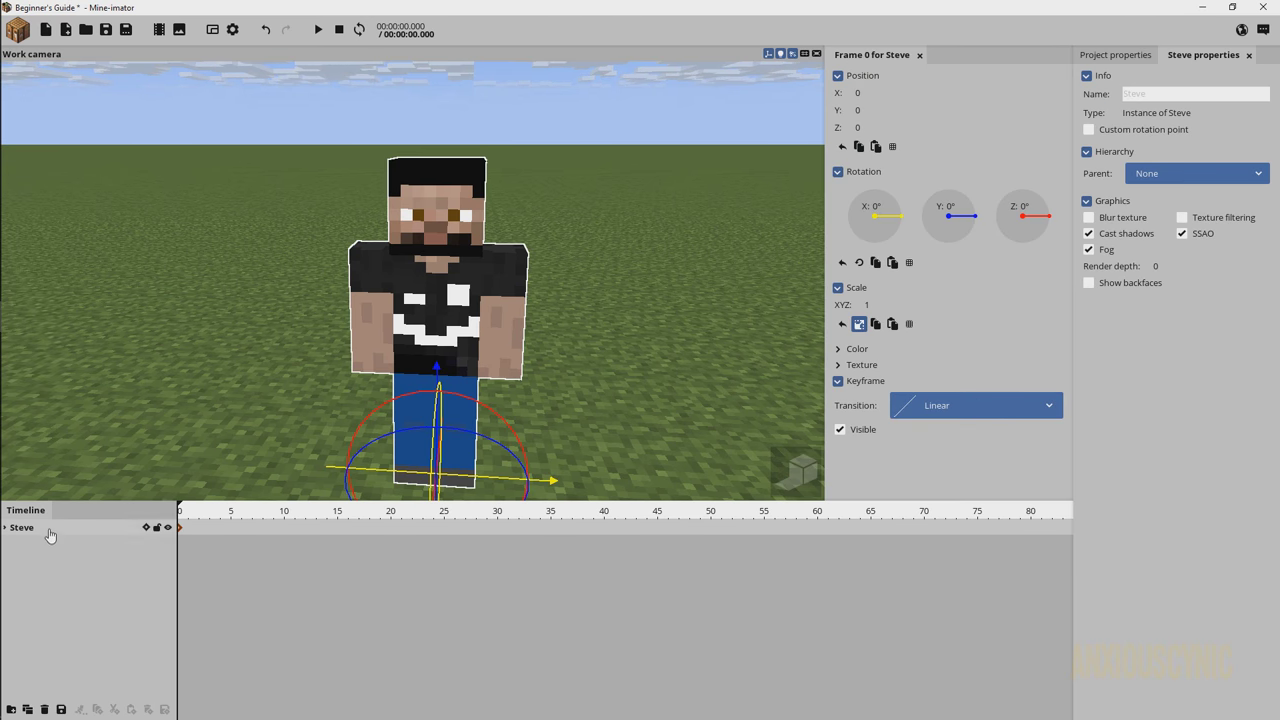
pyautogui.click(44, 709)
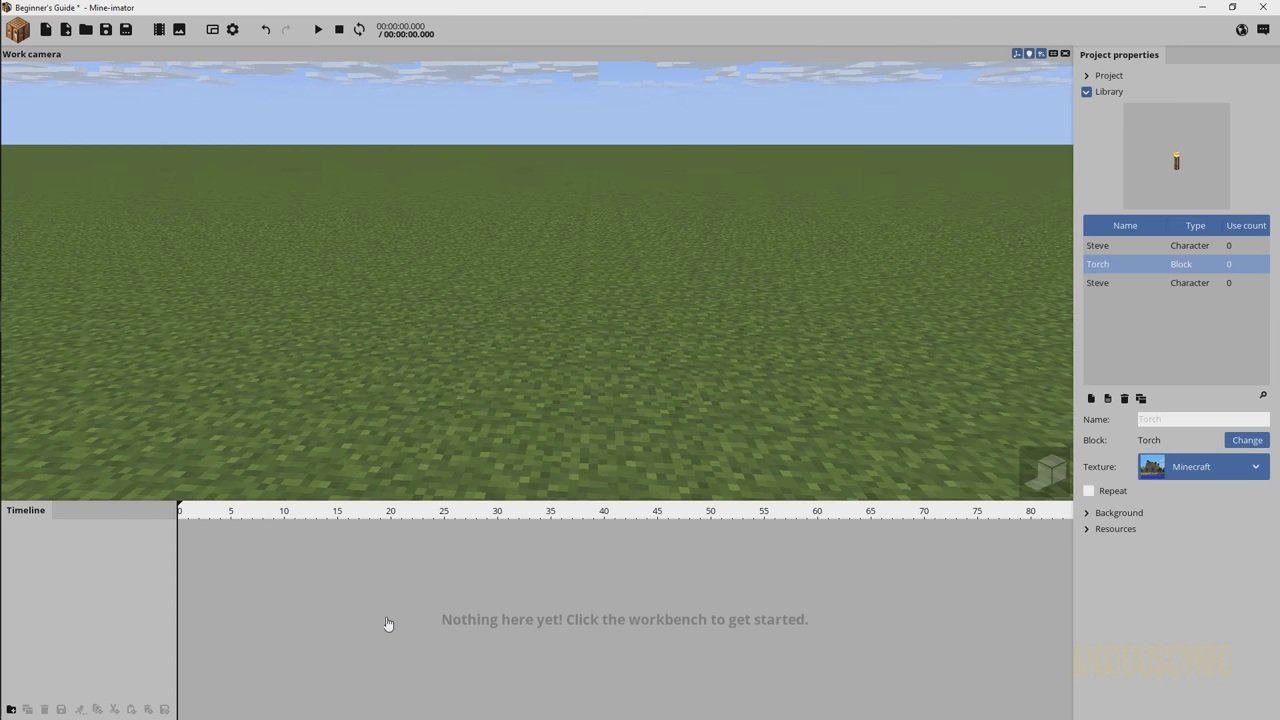
pyautogui.click(1207, 283)
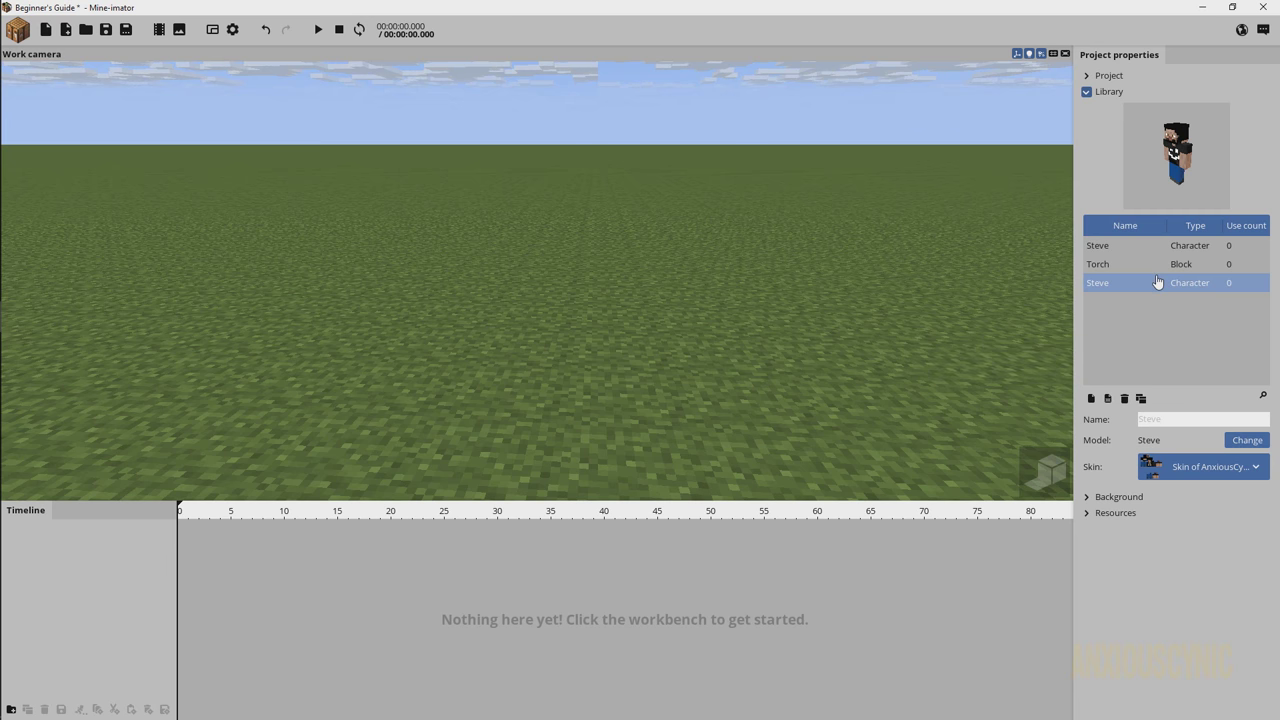
pyautogui.click(1108, 399)
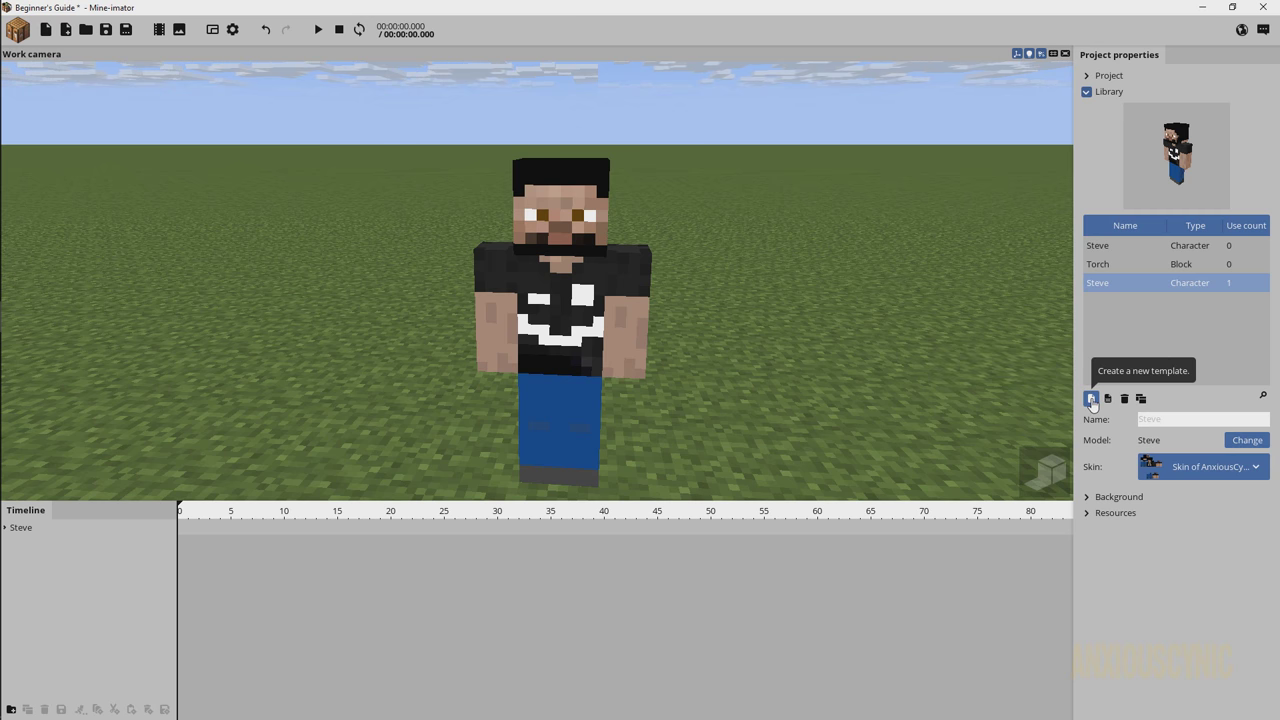
# Open and dismiss the new template creation, and delete the unused default-skinned Steve template from the library.
pyautogui.click(1091, 399)
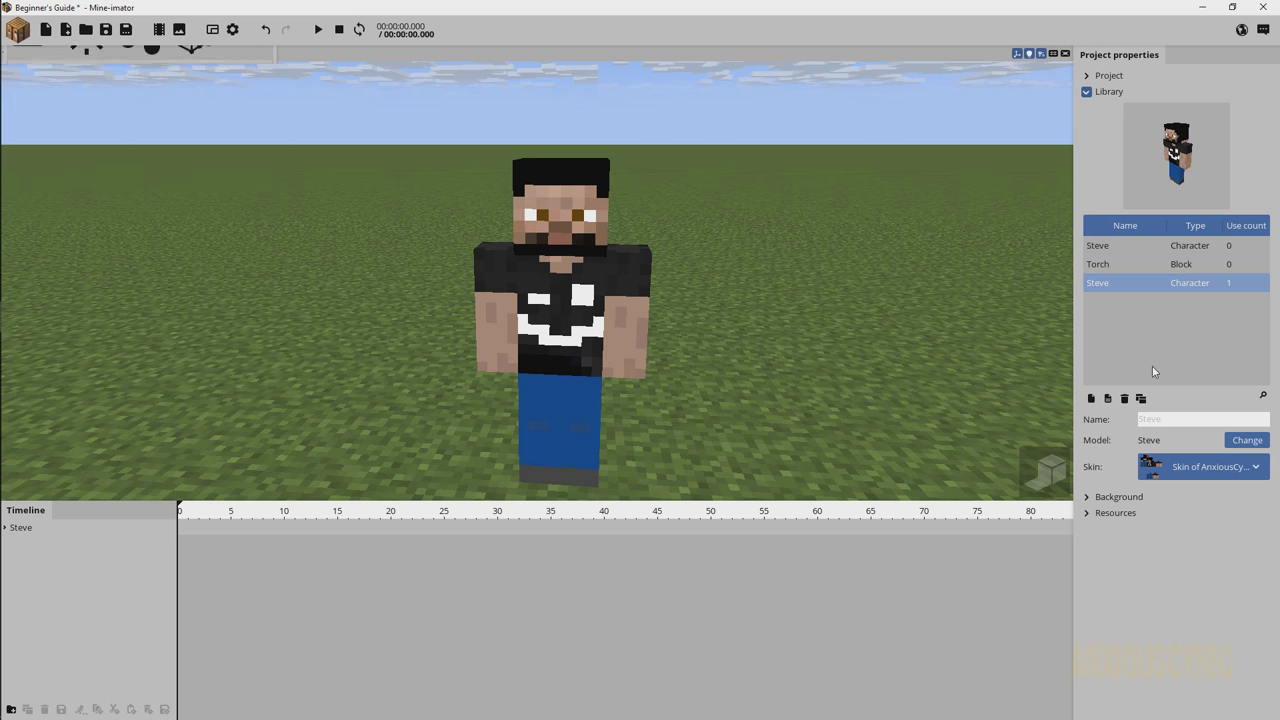
pyautogui.click(1155, 247)
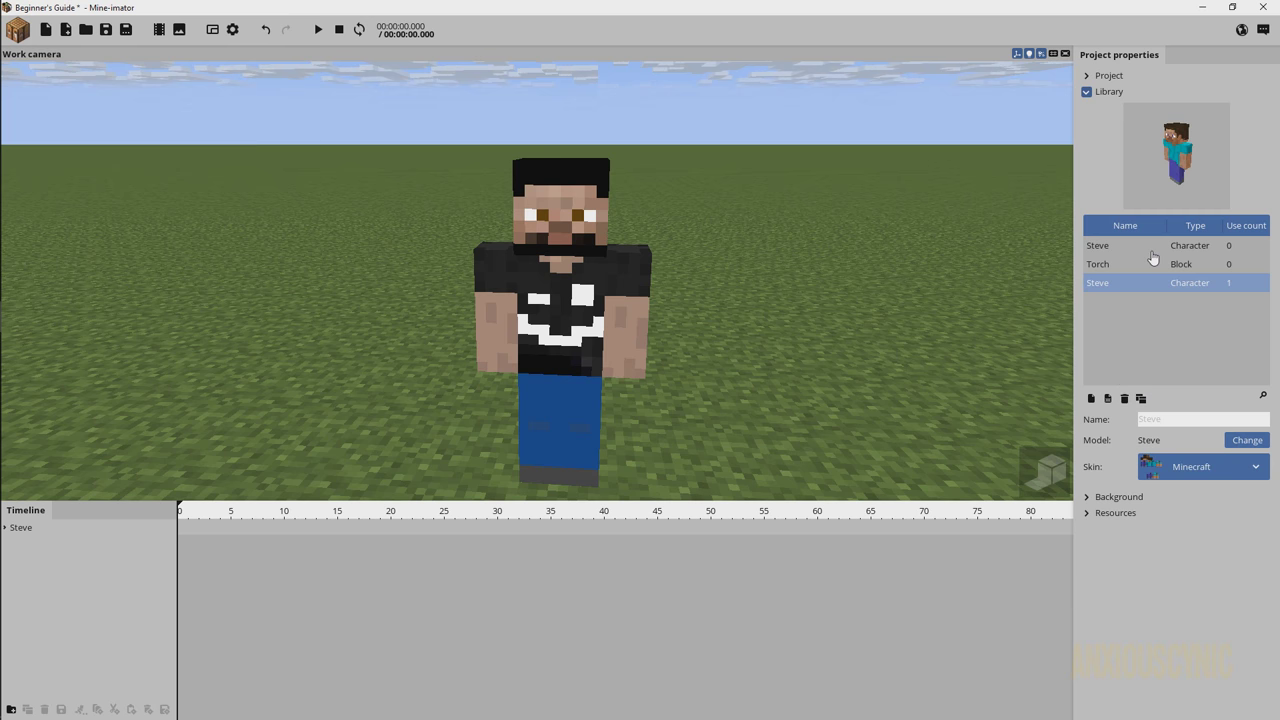
pyautogui.click(1124, 399)
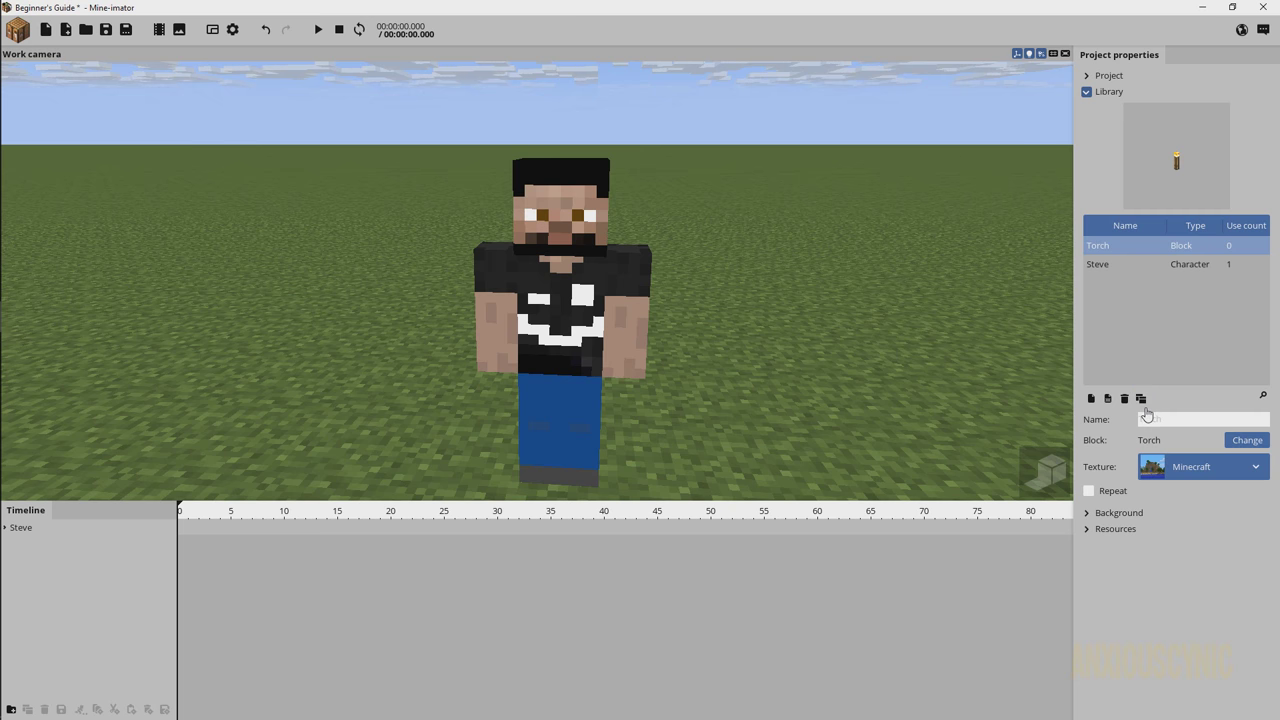
# Duplicate the Torch template in the library and delete the duplicate.
pyautogui.click(1141, 399)
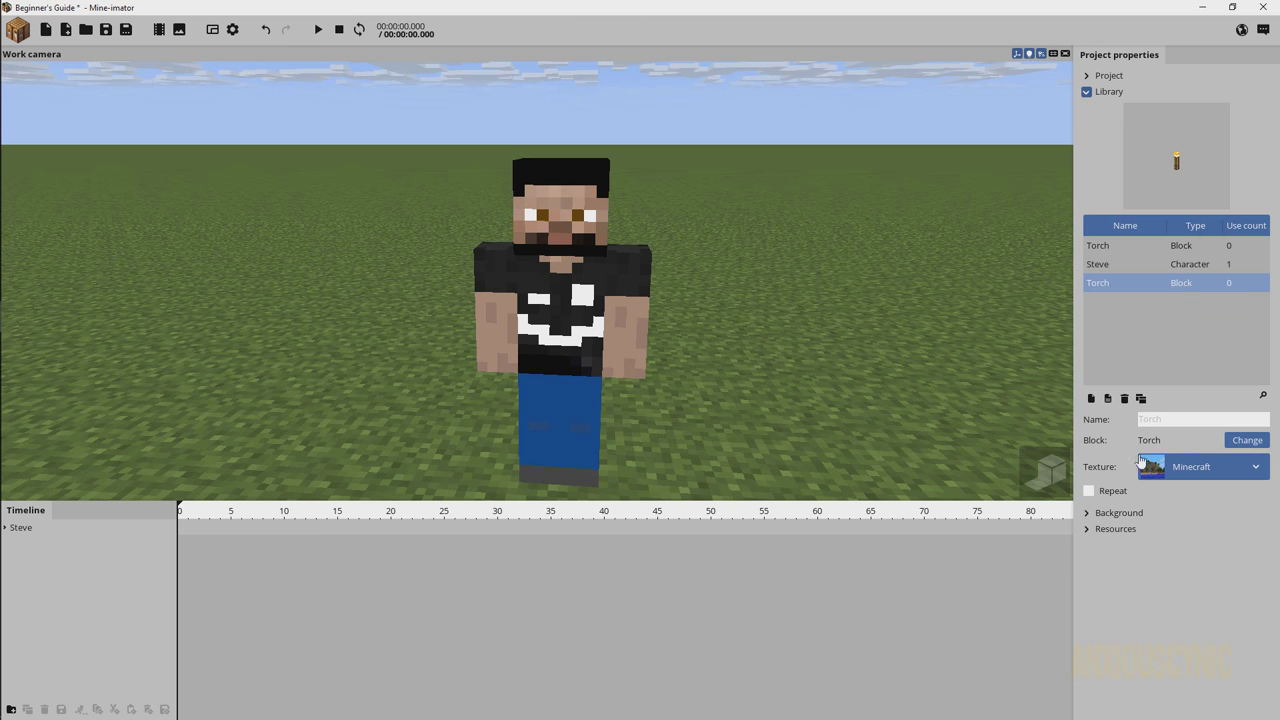
pyautogui.click(1124, 398)
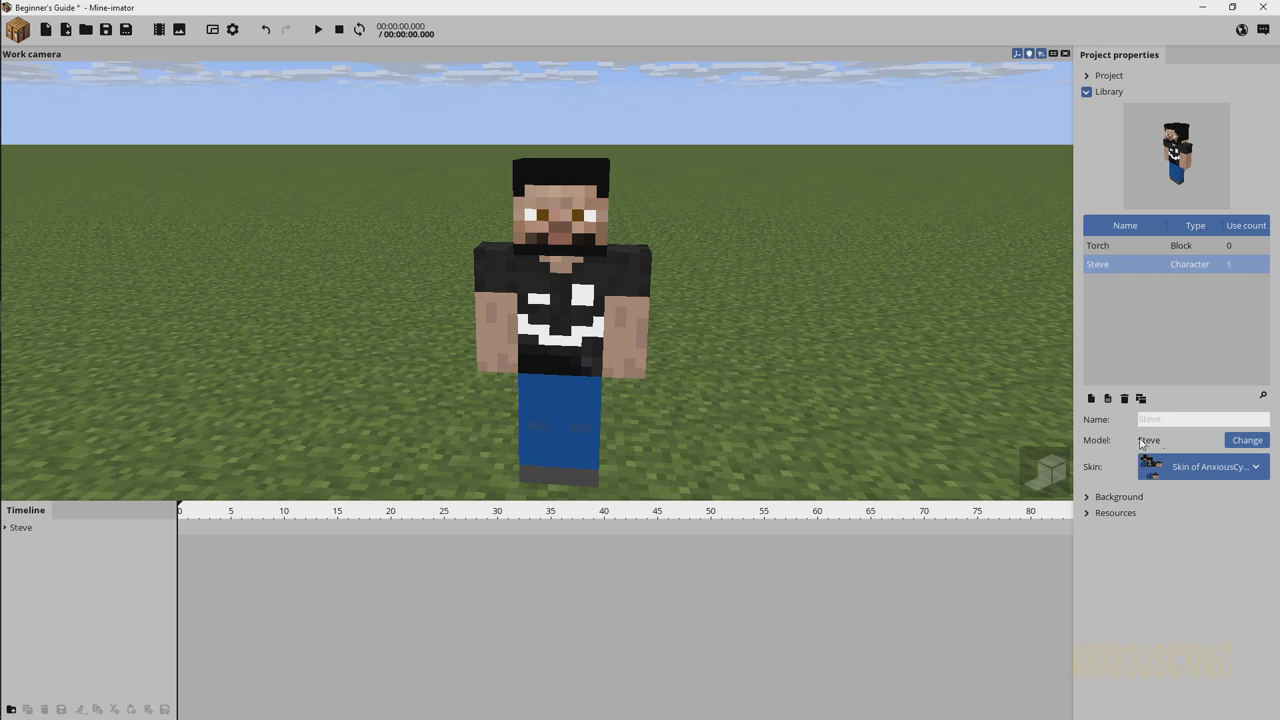
# Compare the Torch and Steve template settings, and change the Steve template's skin to the default Minecraft skin.
pyautogui.click(1160, 248)
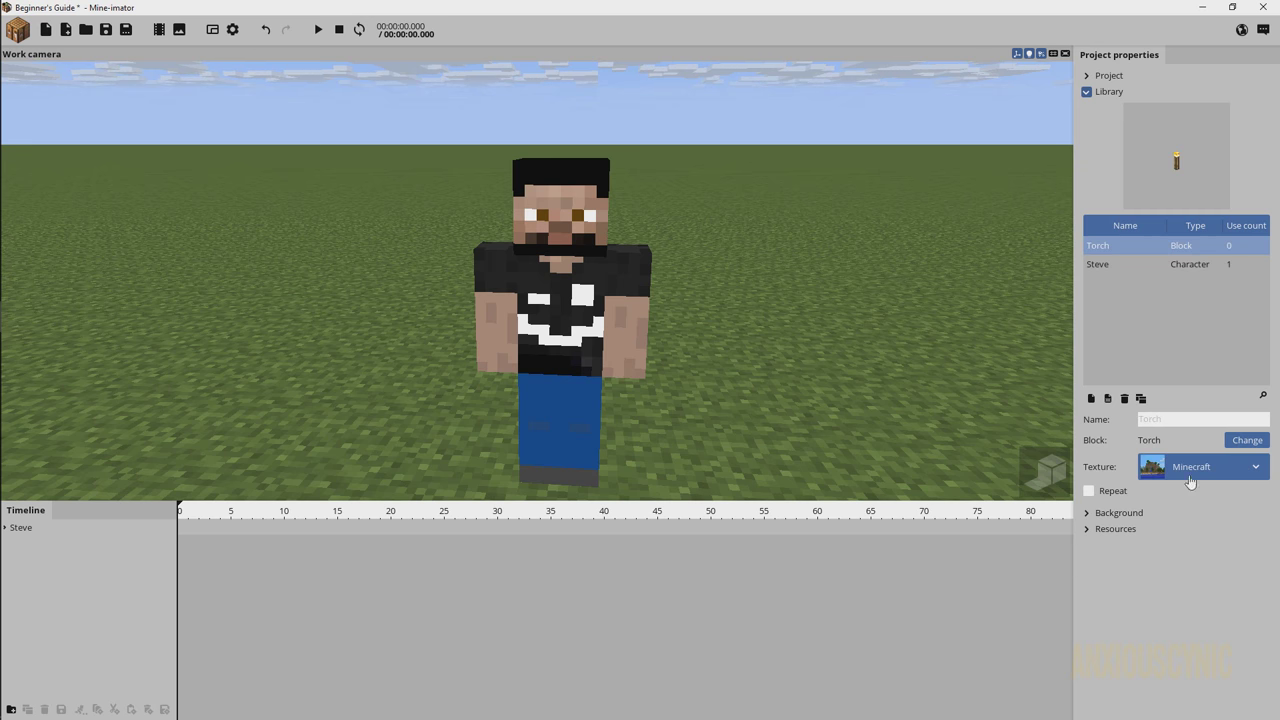
pyautogui.click(1135, 268)
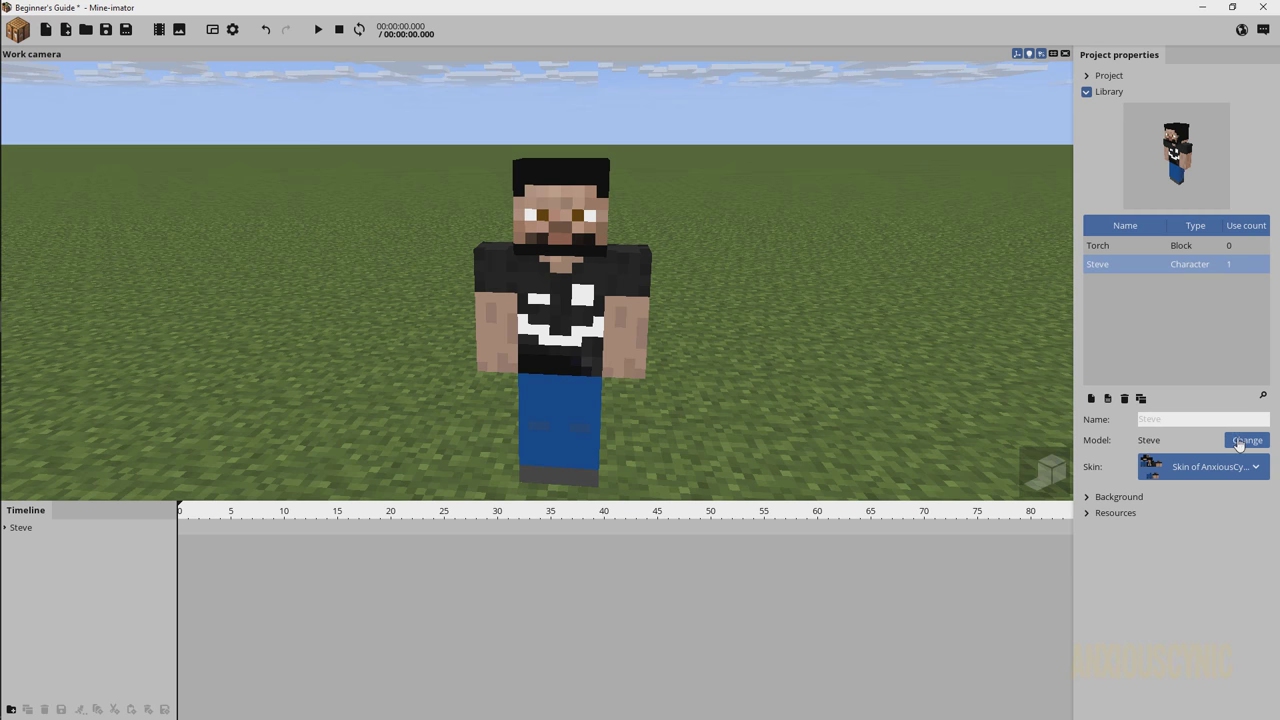
pyautogui.click(1195, 469)
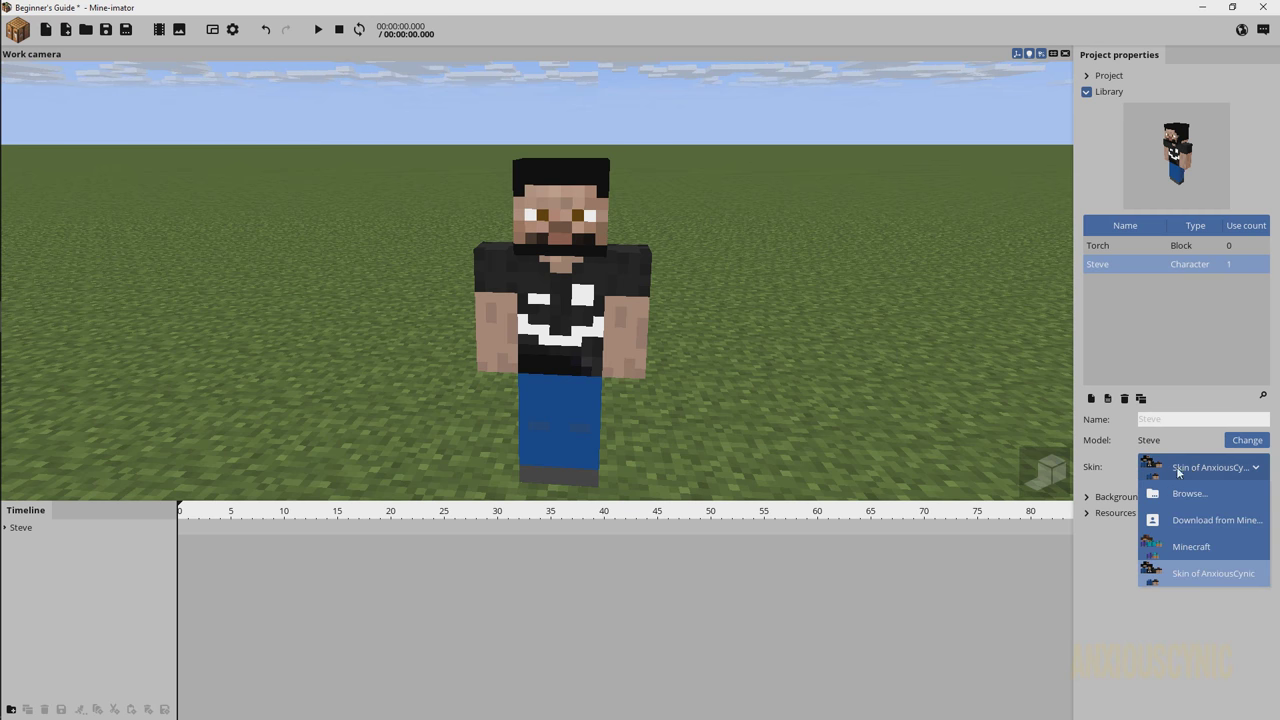
pyautogui.click(1195, 469)
pyautogui.click(1214, 466)
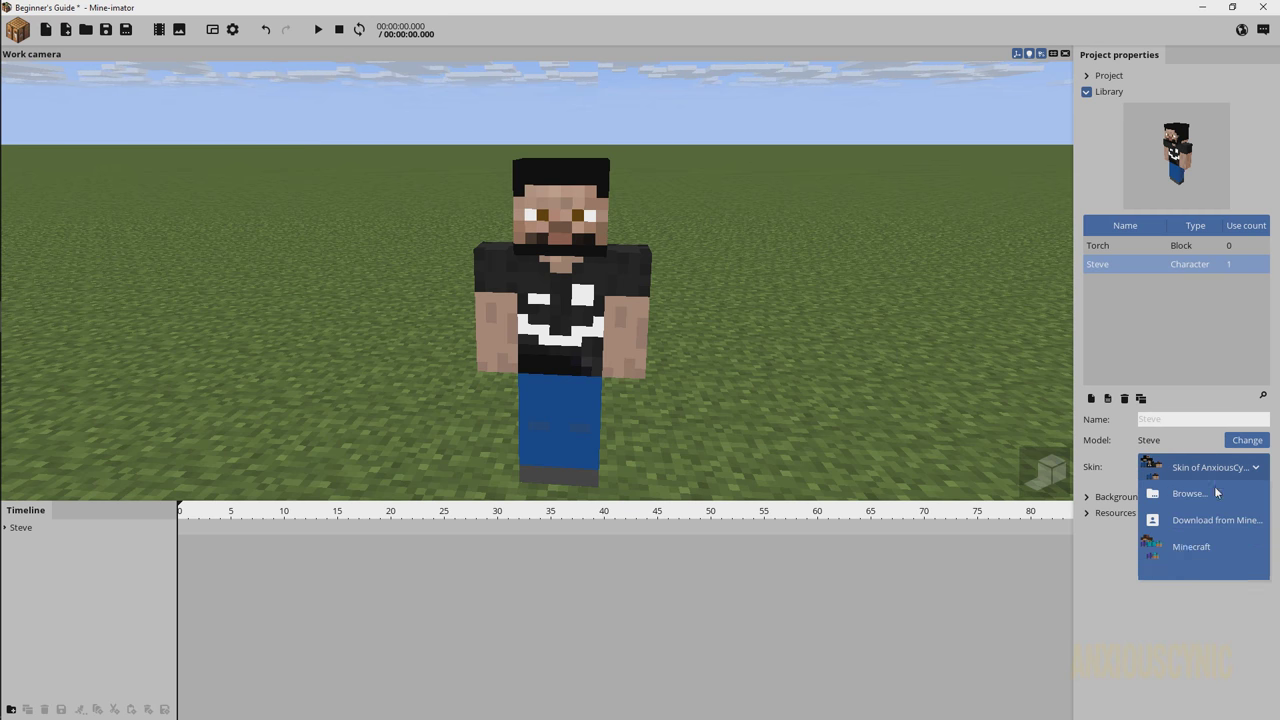
pyautogui.click(1185, 548)
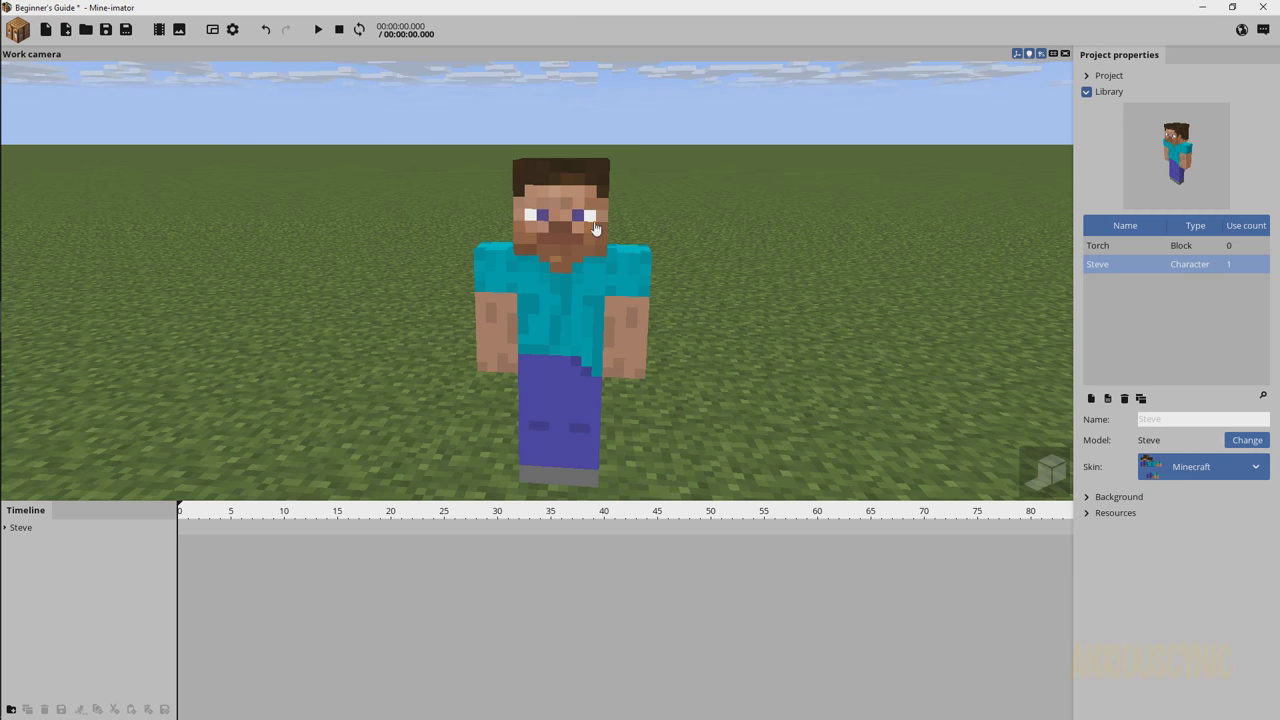
pyautogui.moveTo(720, 223); pyautogui.dragTo(720, 223, button='right')
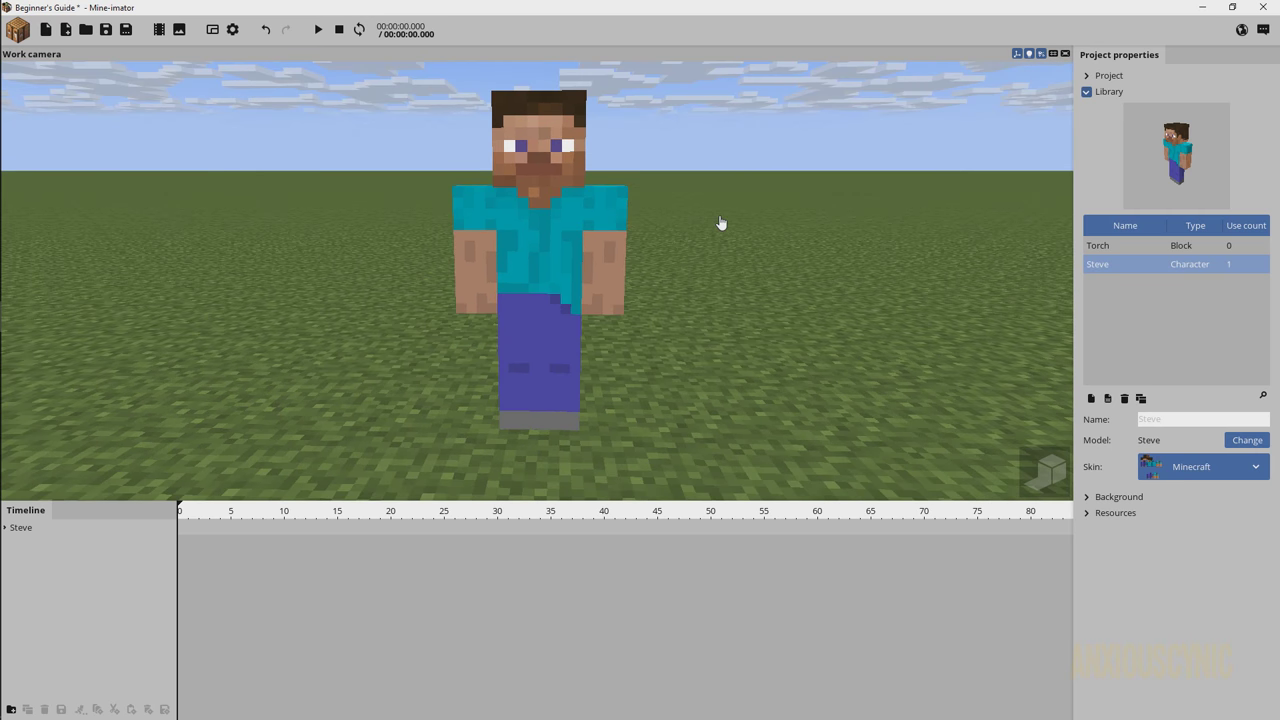
# Change the Steve template's character model, trying Zombie, Skeleton, Creeper and Rabbit before choosing Pig.
pyautogui.click(1245, 441)
pyautogui.click(859, 137)
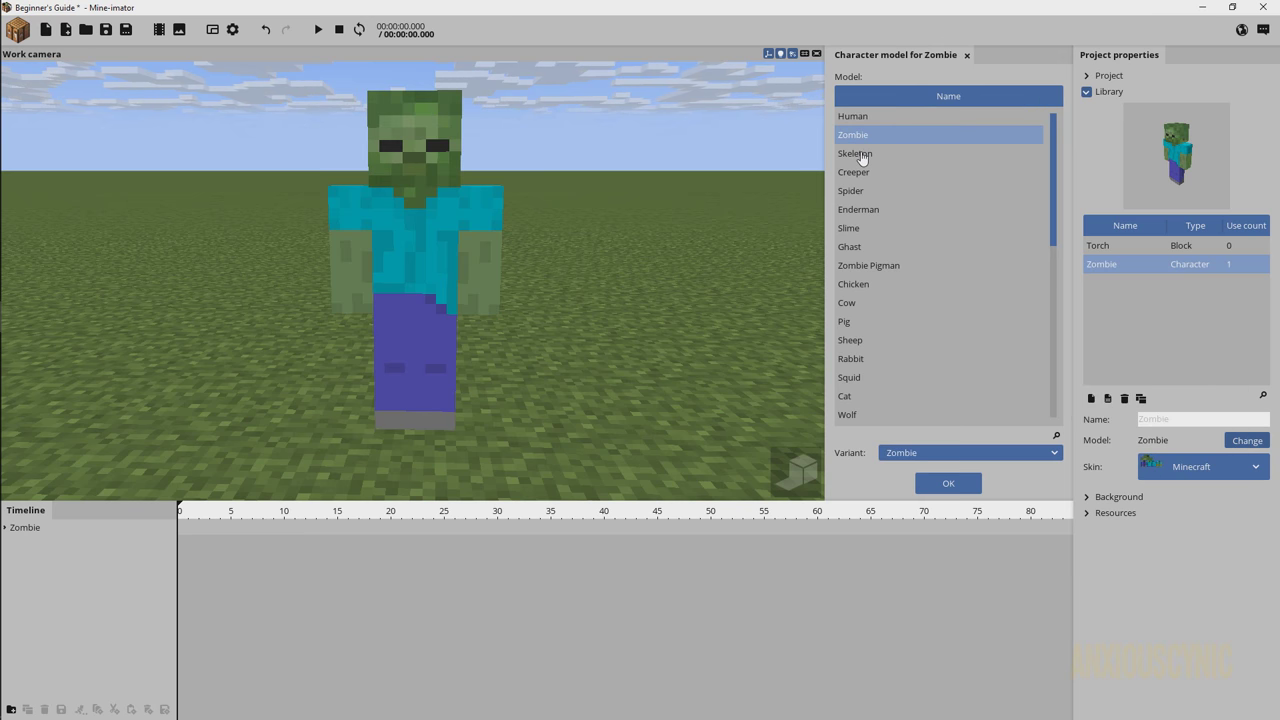
pyautogui.click(861, 156)
pyautogui.click(850, 172)
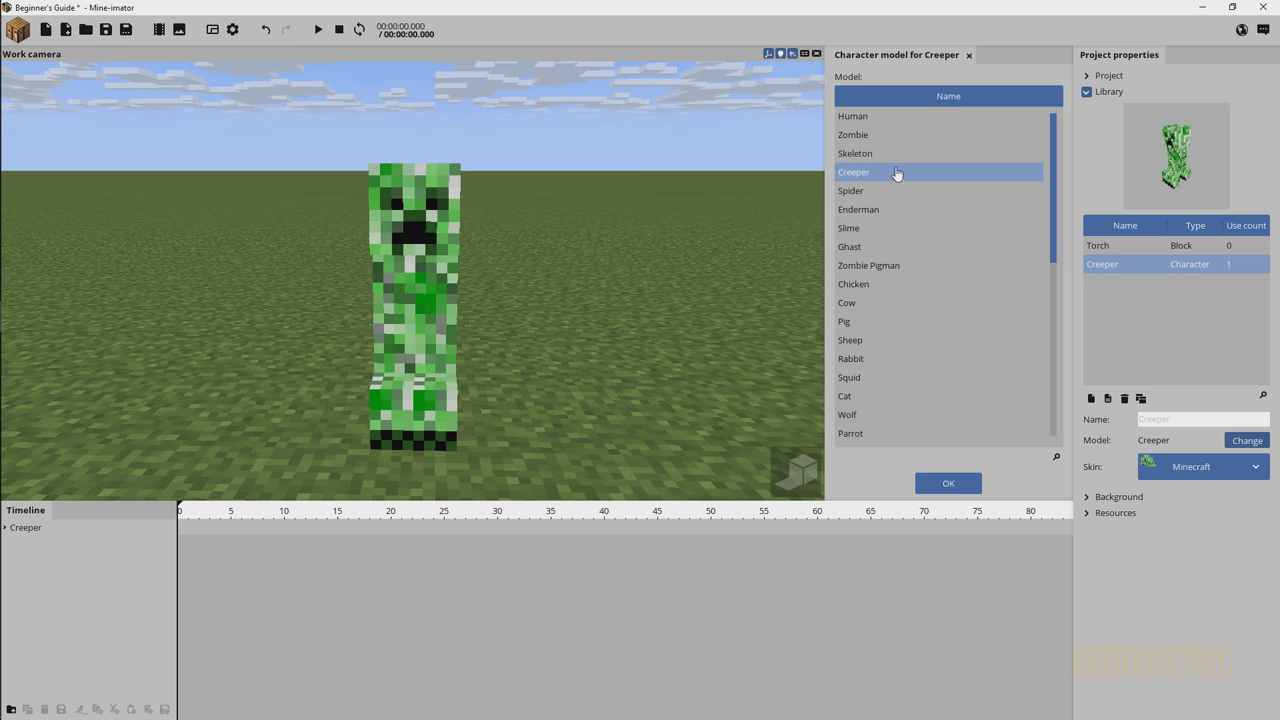
pyautogui.click(870, 362)
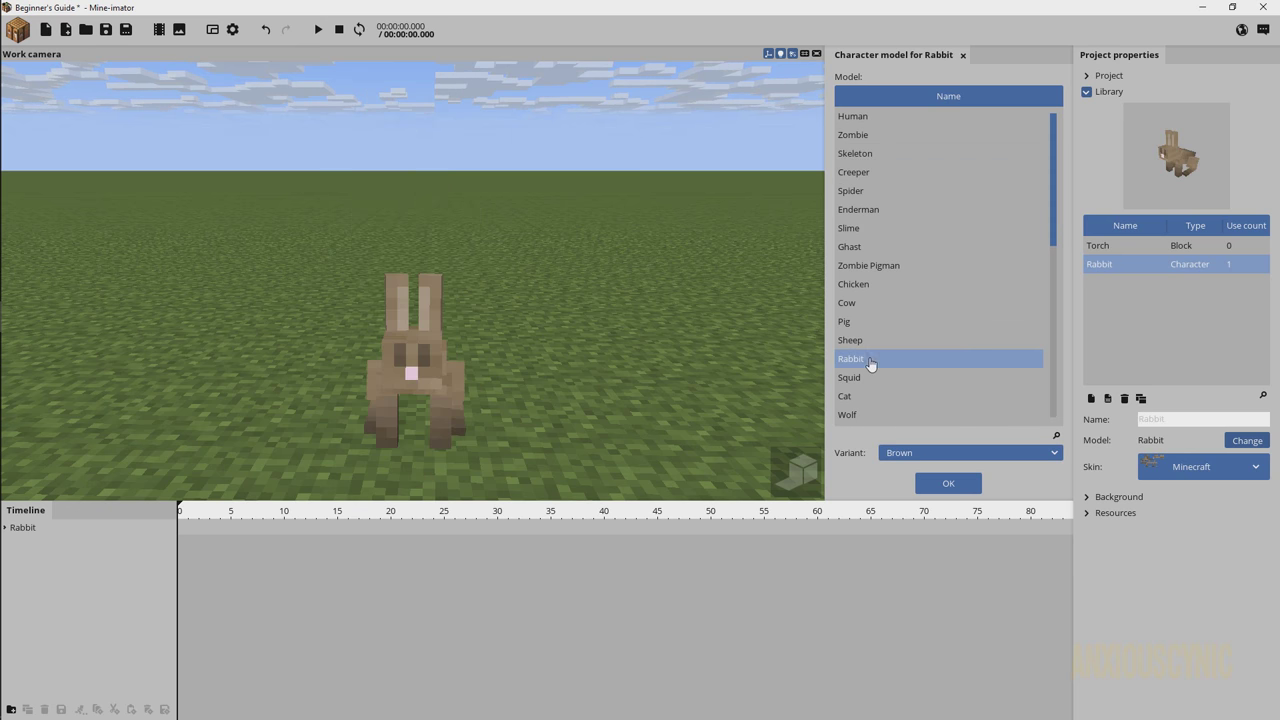
pyautogui.click(856, 324)
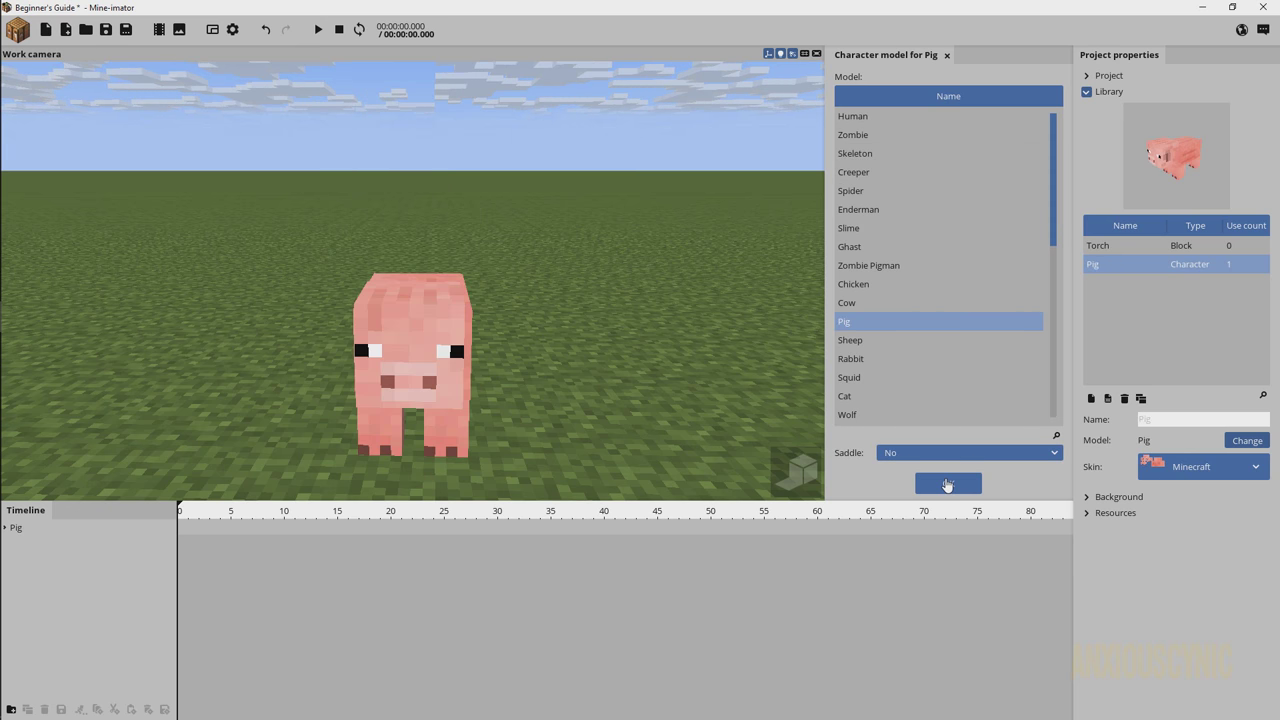
# Set the Pig model's saddle option to Yes, accept the model and view the saddled pig from the side.
pyautogui.click(930, 453)
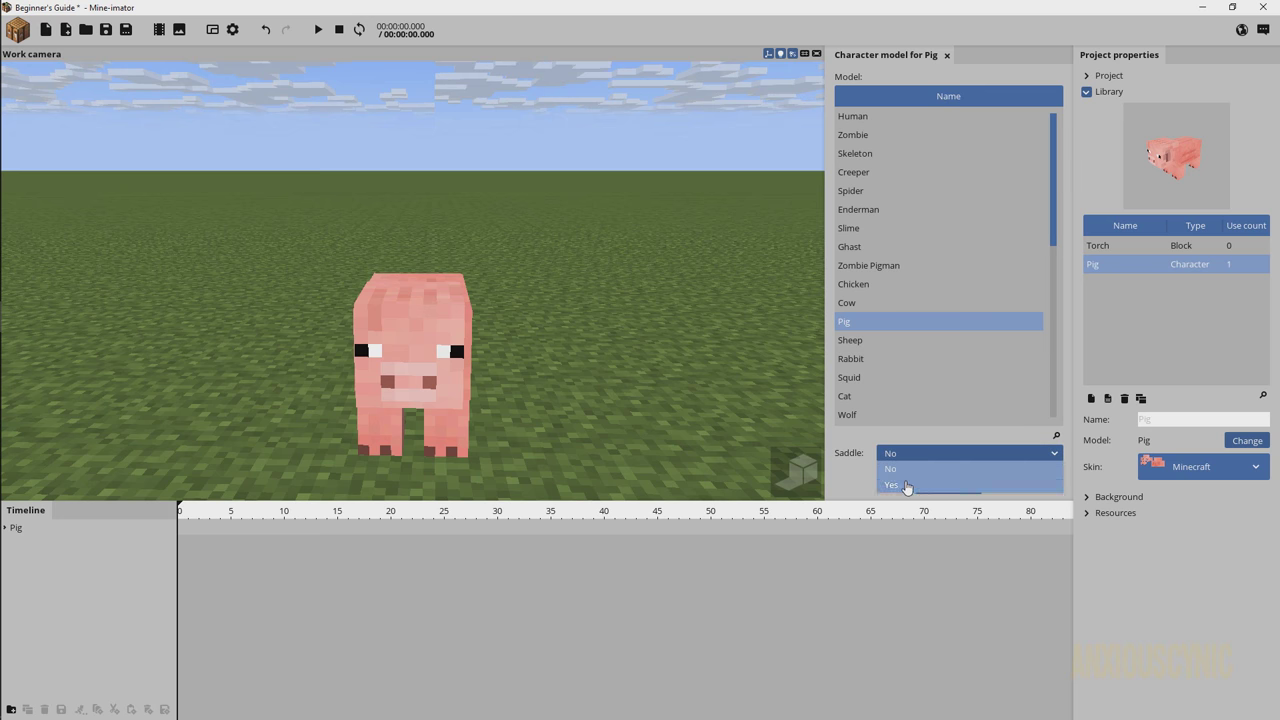
pyautogui.click(920, 487)
pyautogui.moveTo(522, 272); pyautogui.dragTo(520, 300, button='middle')
pyautogui.click(942, 482)
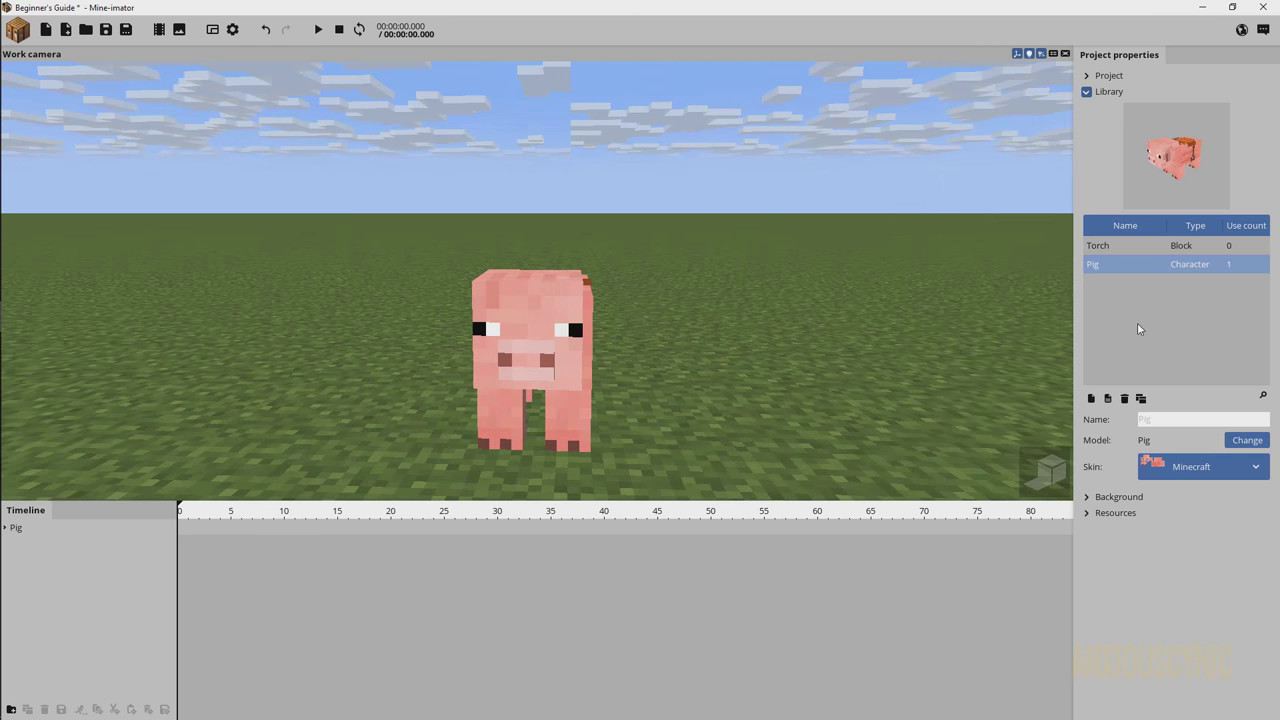
pyautogui.moveTo(686, 297)
pyautogui.mouseDown(button='middle')
pyautogui.moveTo(730, 250)
pyautogui.moveTo(686, 276)
pyautogui.mouseUp(button='middle')
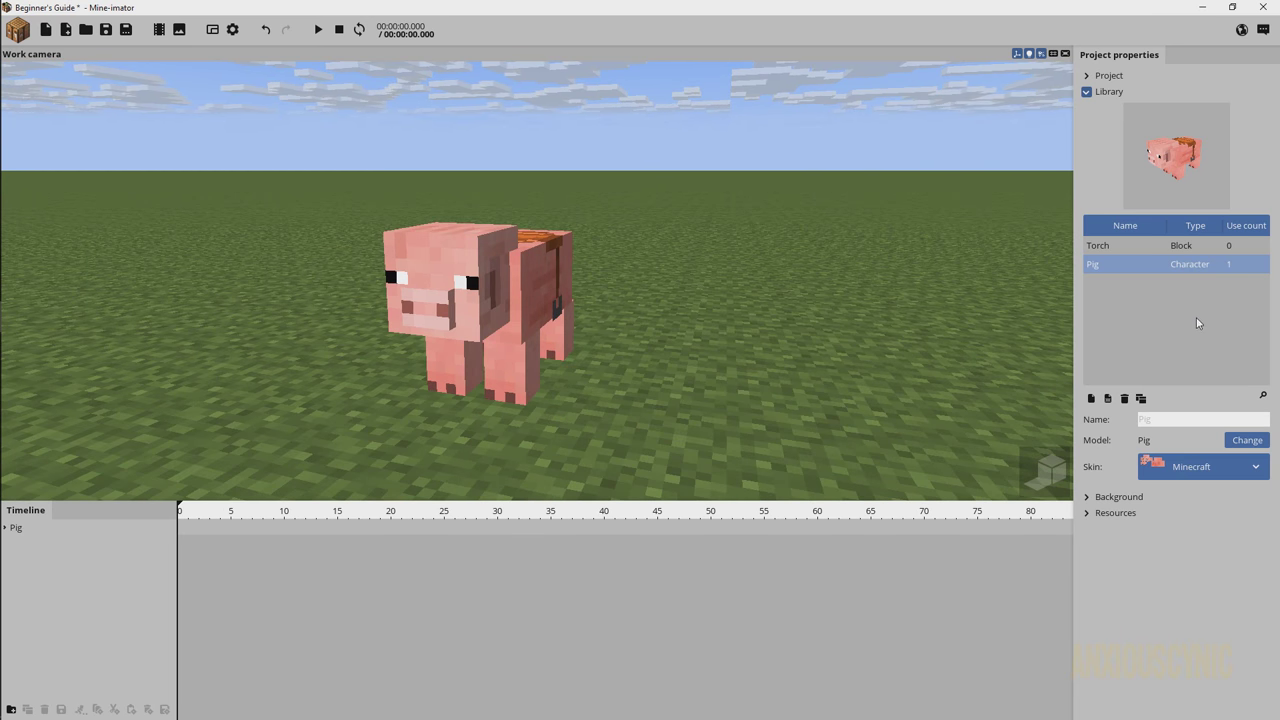
# Close the library, open the project's background settings, and hide the ground and show it again.
pyautogui.click(1087, 92)
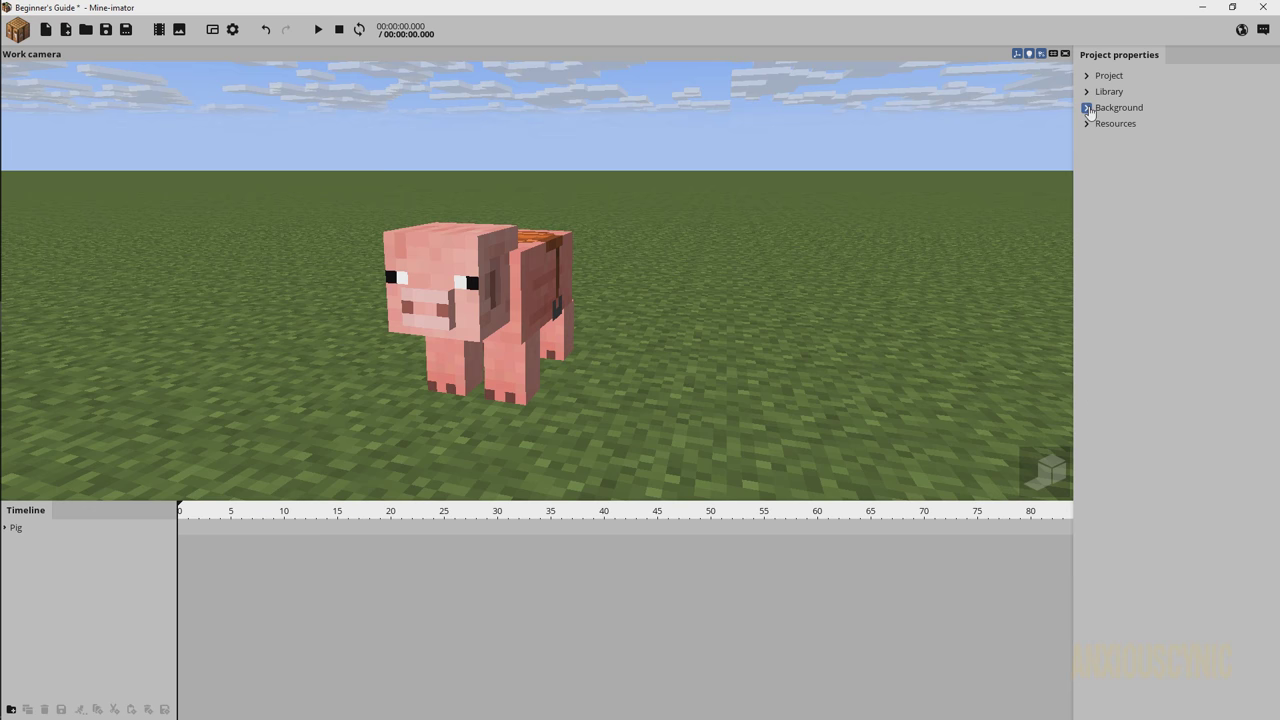
pyautogui.click(1087, 107)
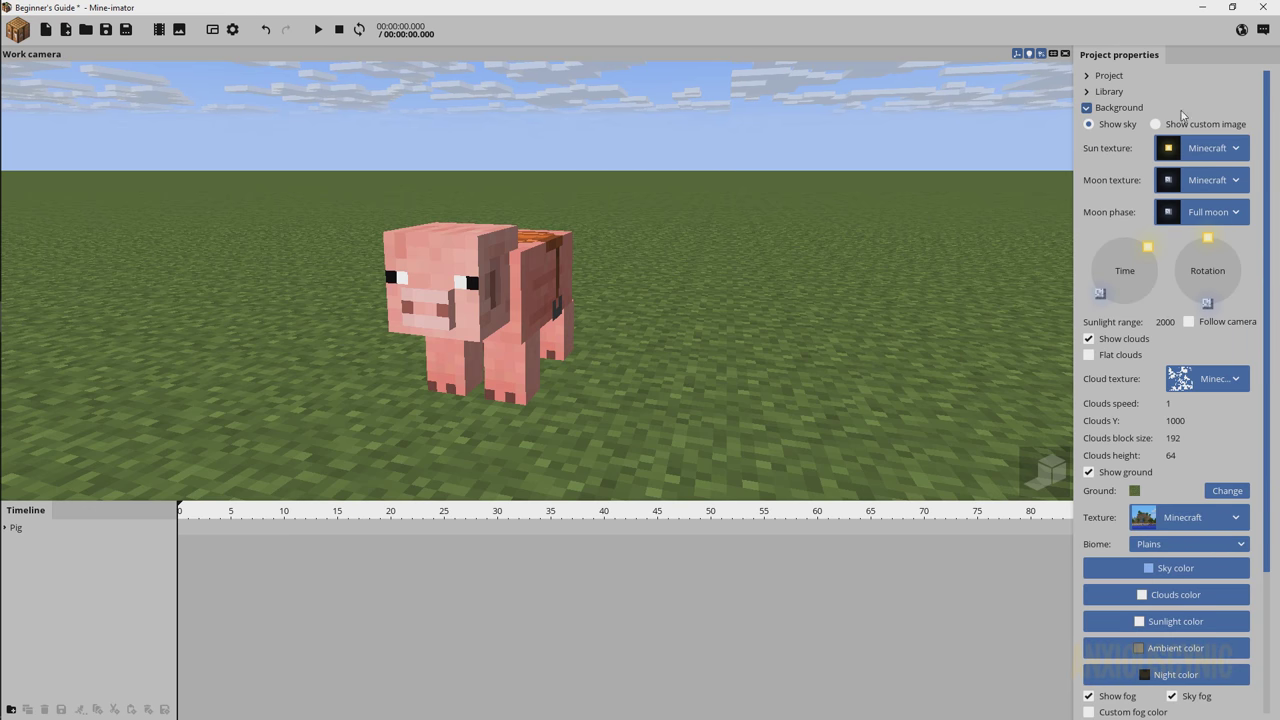
pyautogui.moveTo(1267, 180)
pyautogui.mouseDown()
pyautogui.moveTo(1267, 330)
pyautogui.moveTo(1267, 195)
pyautogui.mouseUp()
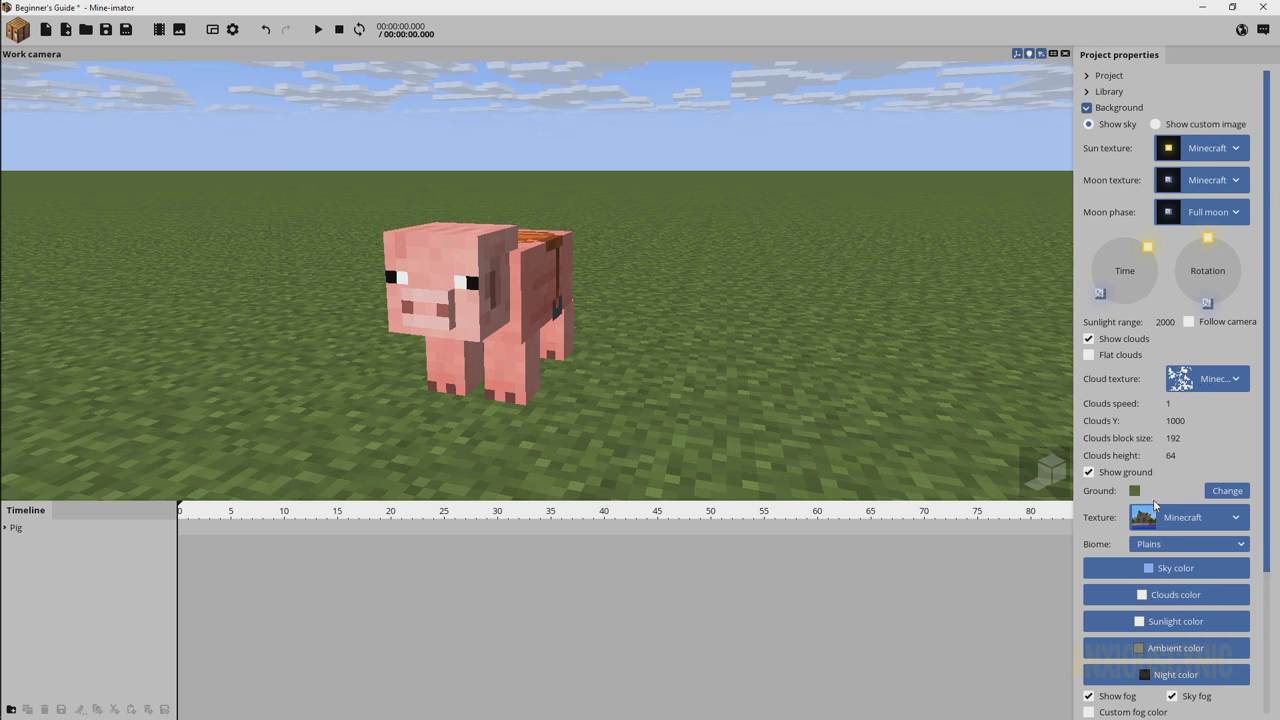
pyautogui.scroll(-3, 1268, 313)
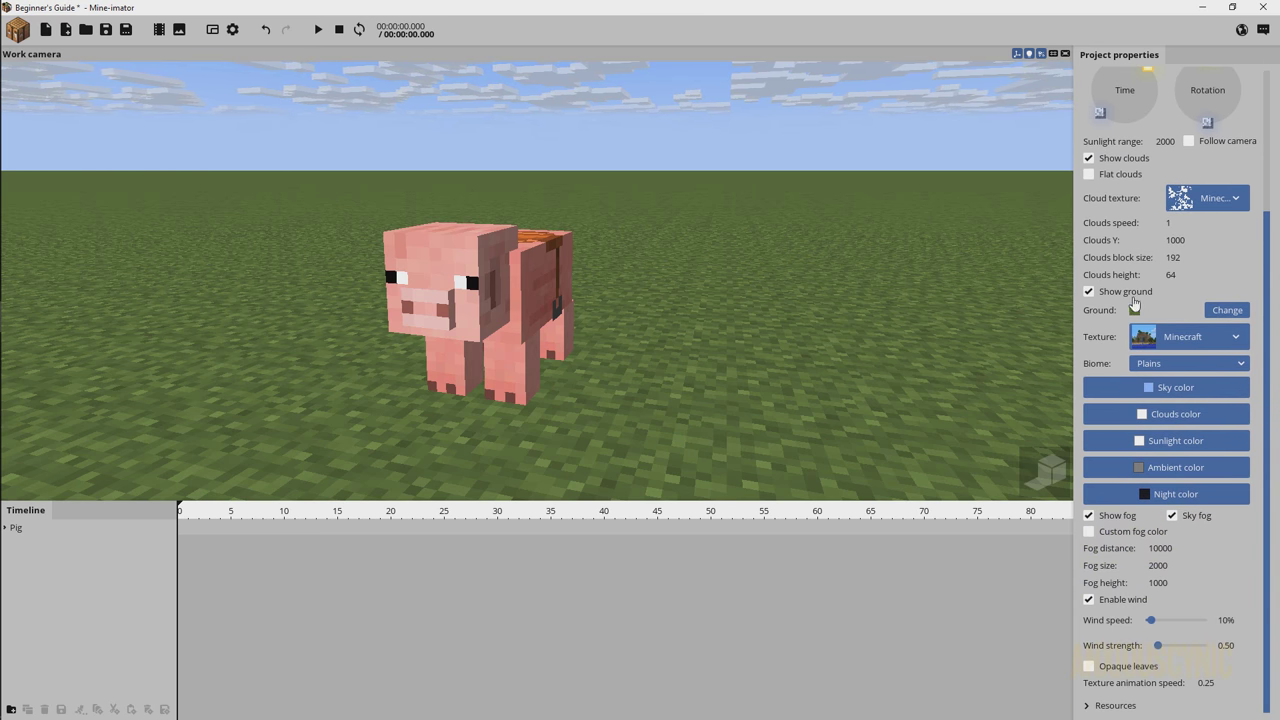
pyautogui.click(1089, 292)
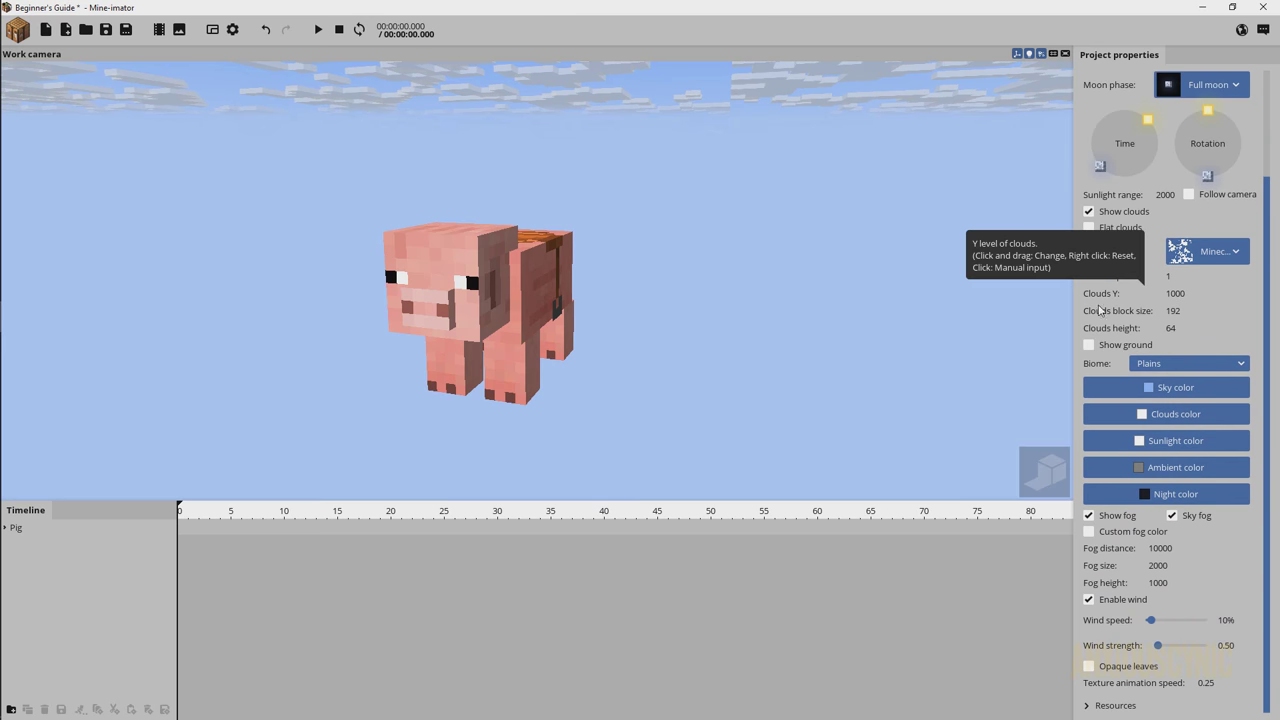
pyautogui.click(1089, 344)
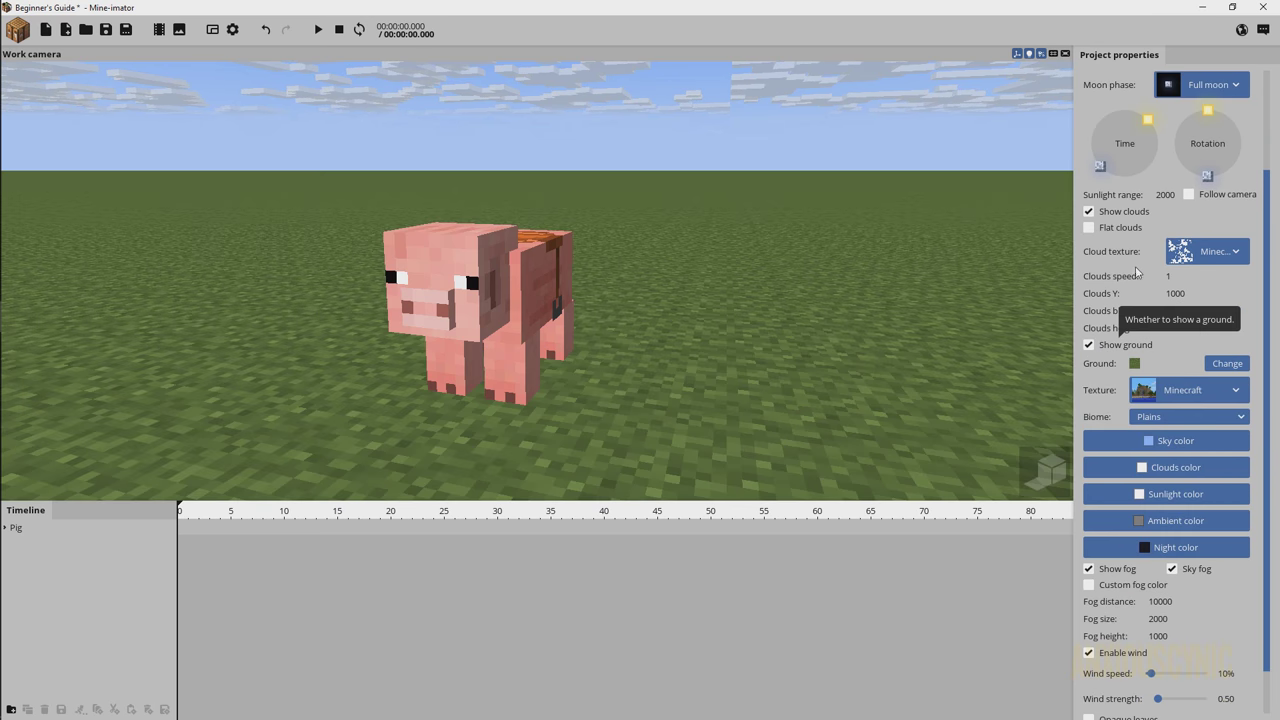
# Hide and restore the clouds, and switch flat clouds on and off again.
pyautogui.click(1089, 212)
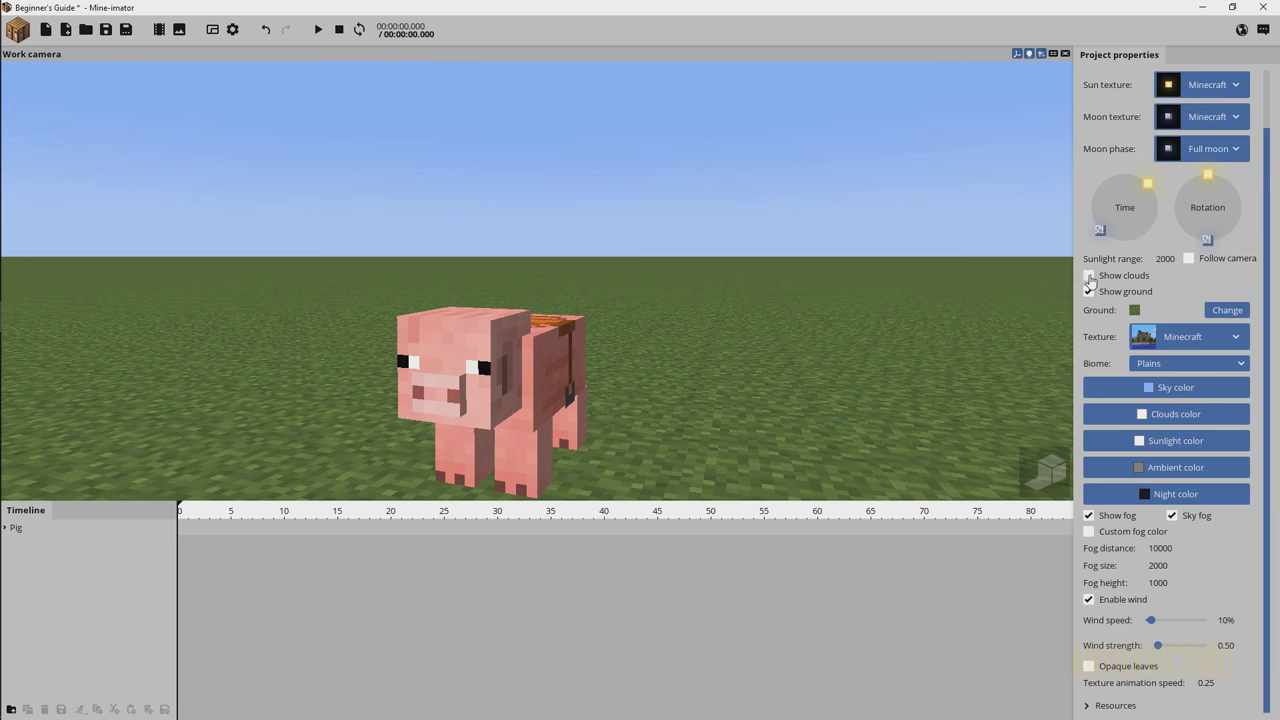
pyautogui.click(1089, 276)
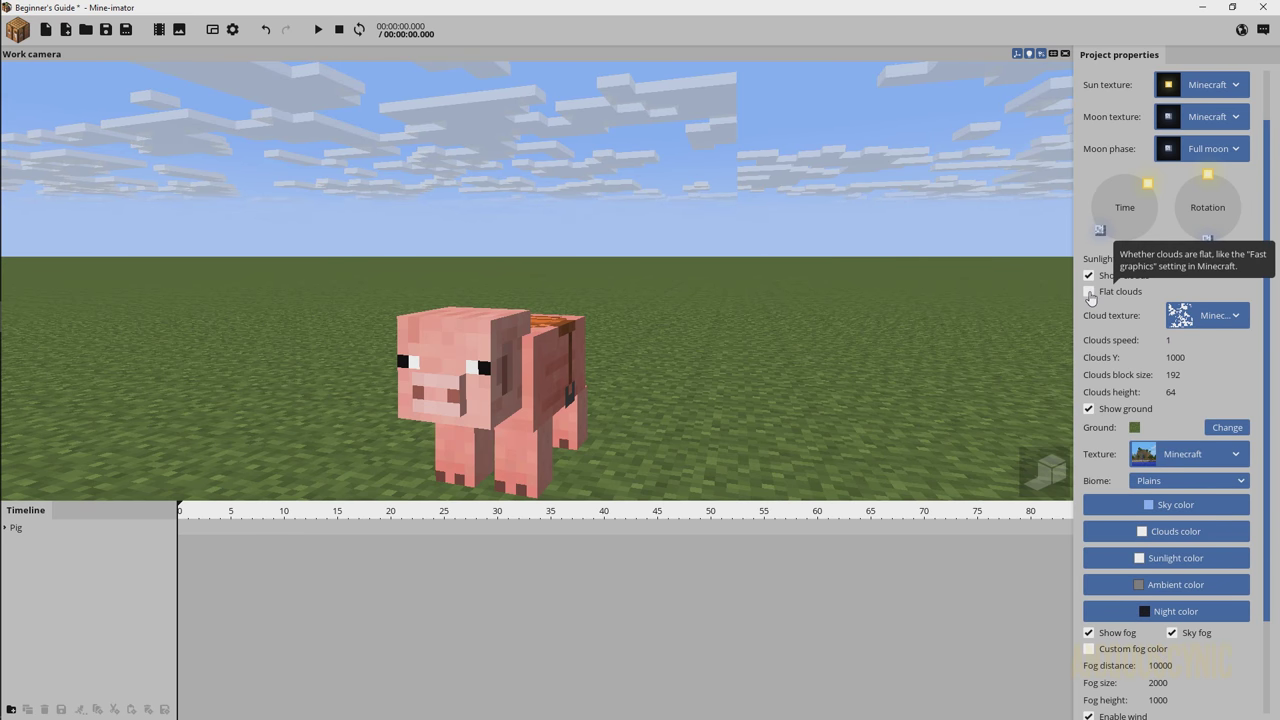
pyautogui.click(1089, 292)
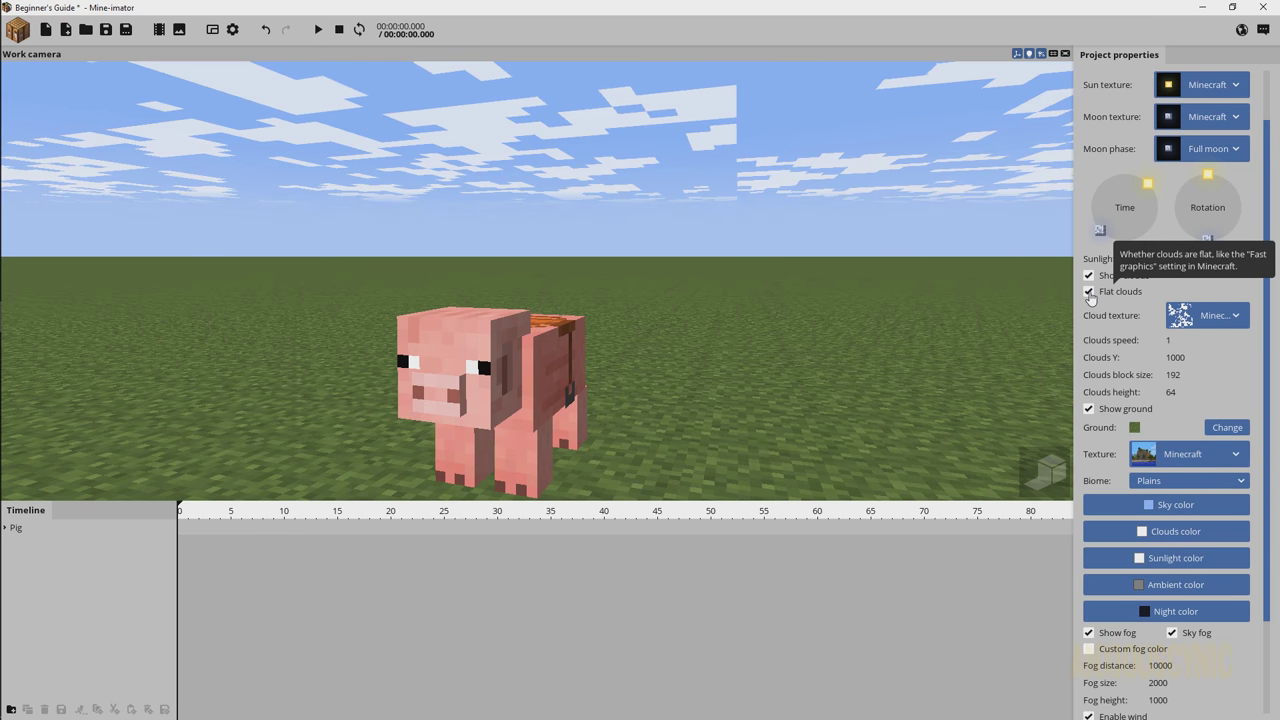
pyautogui.click(1089, 292)
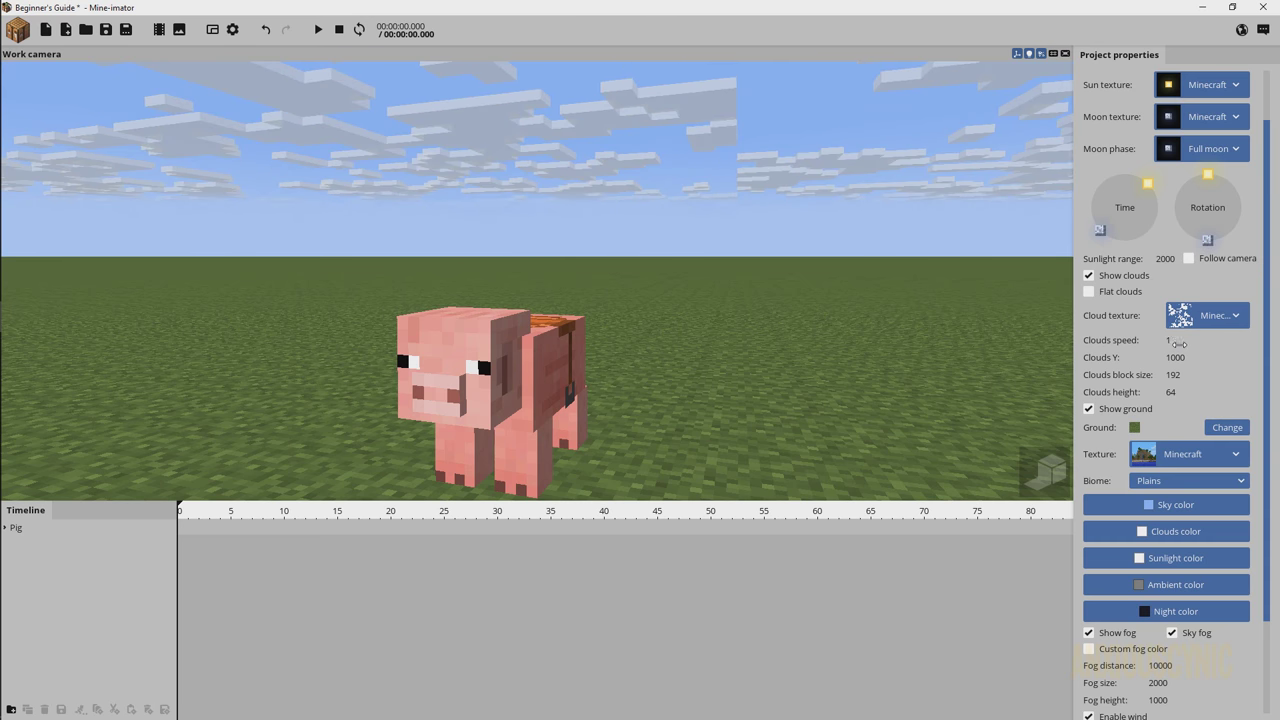
# Try a clouds Y of 640, a larger clouds block size and a clouds height of 284, resetting each to its default.
pyautogui.moveTo(1175, 357); pyautogui.dragTo(1208, 373)
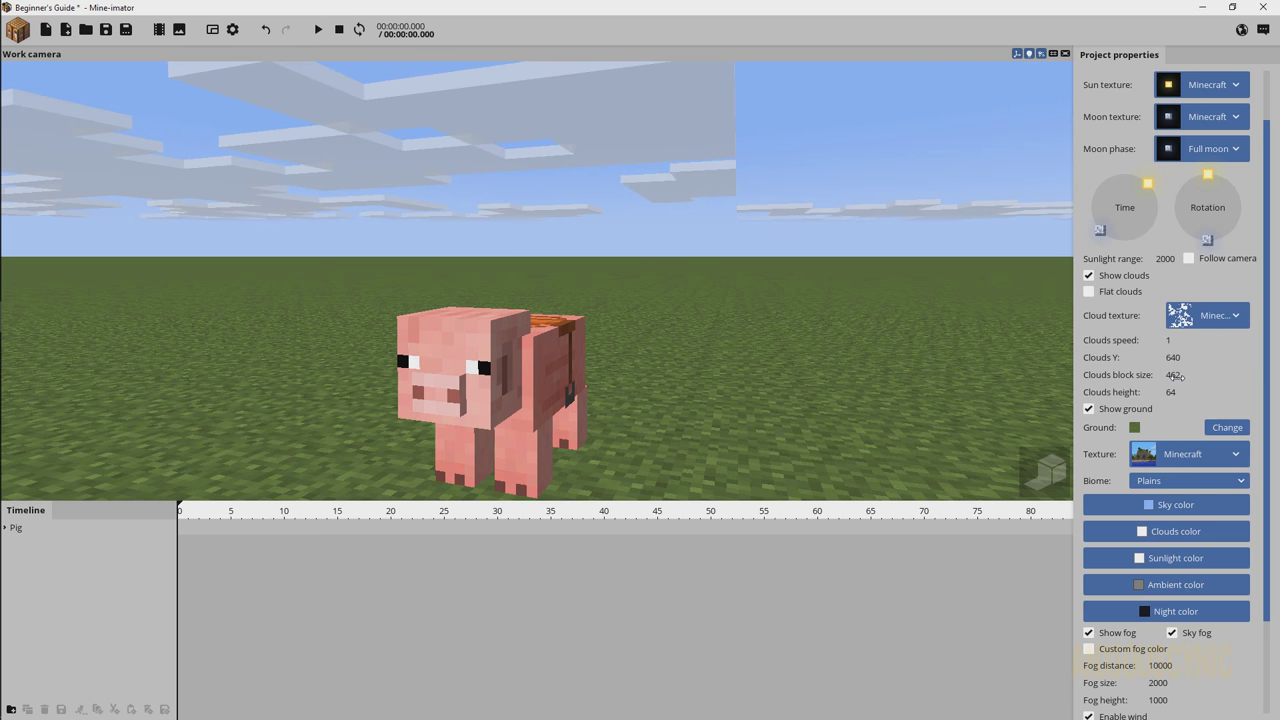
pyautogui.rightClick(1173, 375)
pyautogui.rightClick(1173, 357)
pyautogui.moveTo(1171, 392); pyautogui.dragTo(1258, 385)
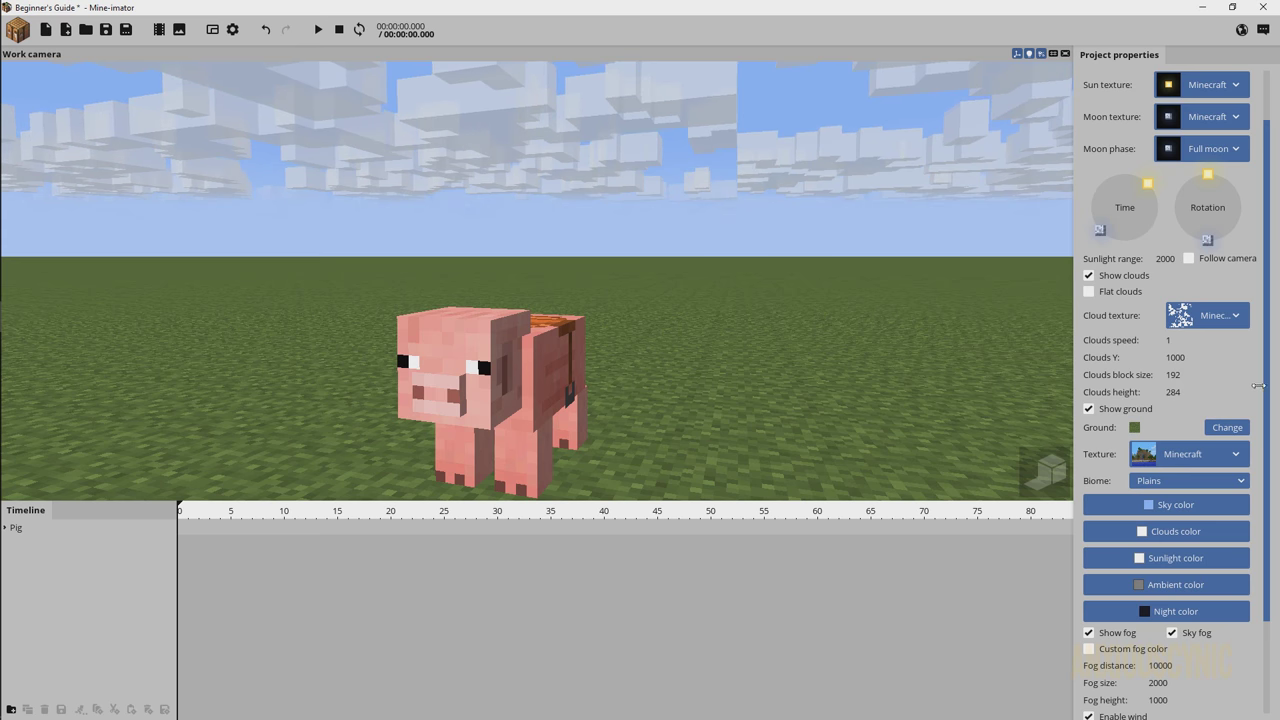
pyautogui.rightClick(1258, 386)
# Try a sunset time of day and a different sun rotation, reset both to default, and close the background settings.
pyautogui.moveTo(1268, 341); pyautogui.dragTo(1268, 487)
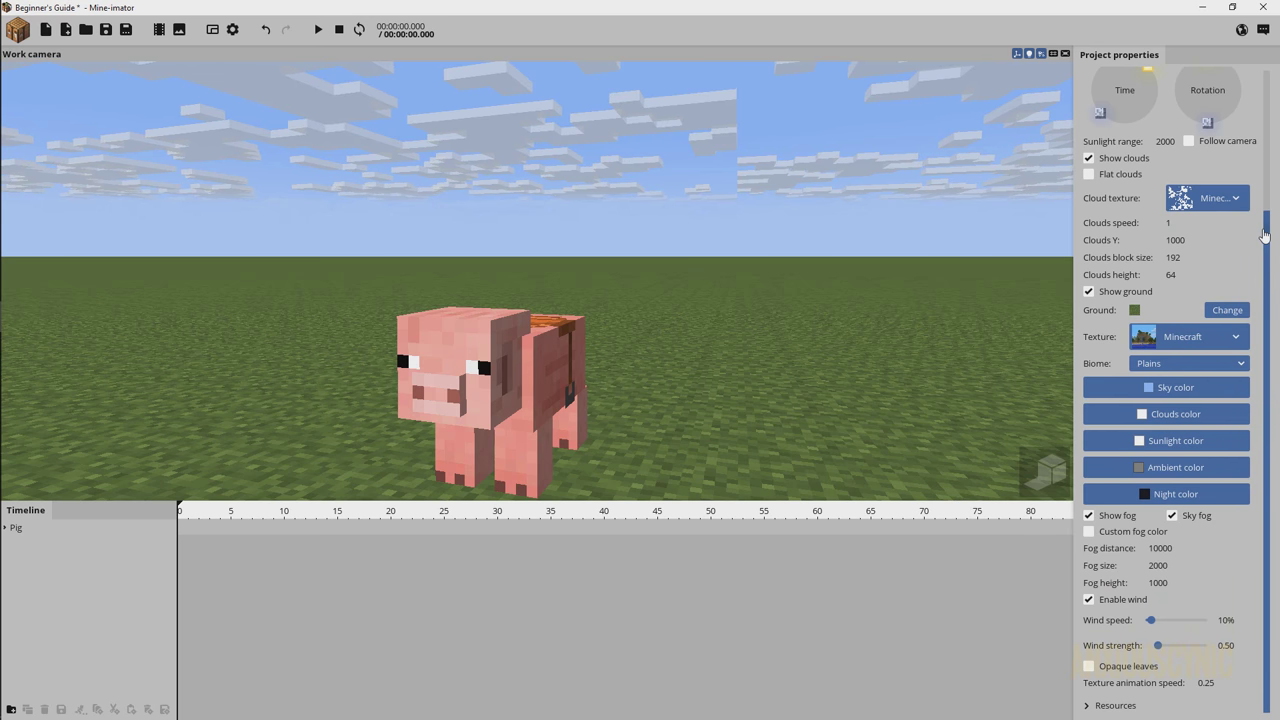
pyautogui.scroll(3, 1268, 254)
pyautogui.moveTo(1070, 203); pyautogui.dragTo(1058, 240)
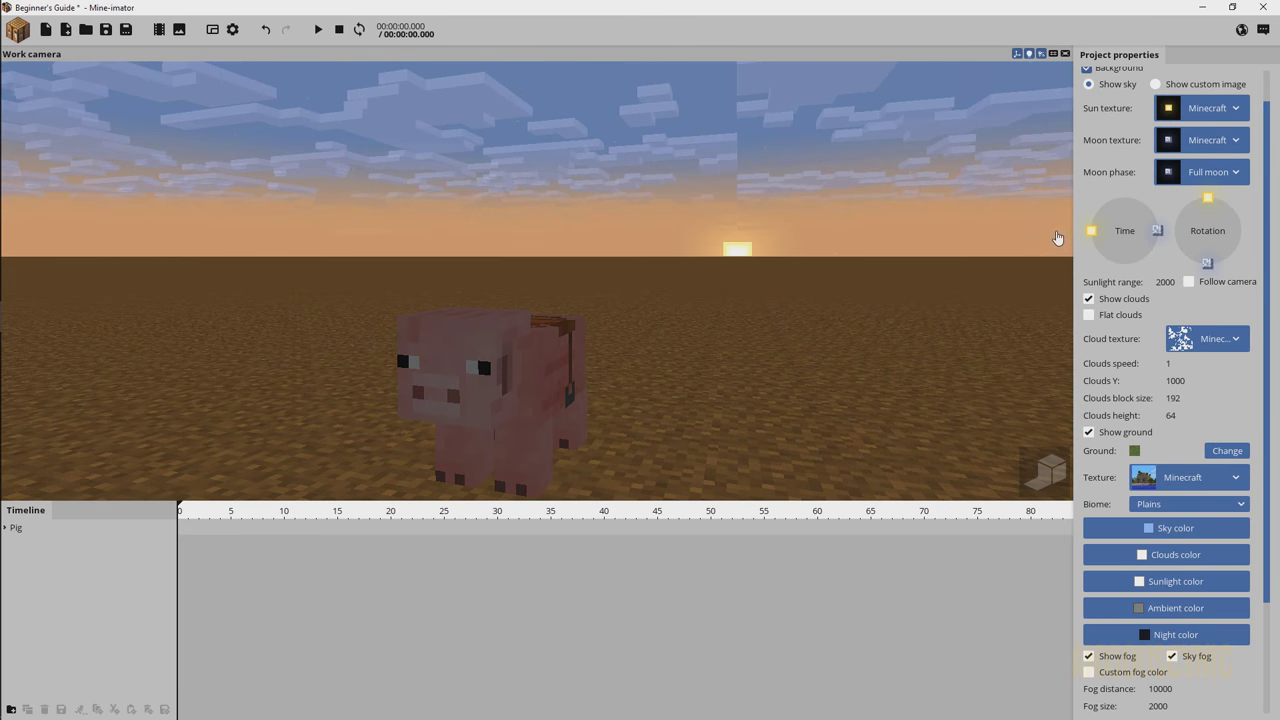
pyautogui.moveTo(1207, 200)
pyautogui.mouseDown()
pyautogui.moveTo(1178, 210)
pyautogui.moveTo(1207, 190)
pyautogui.mouseUp()
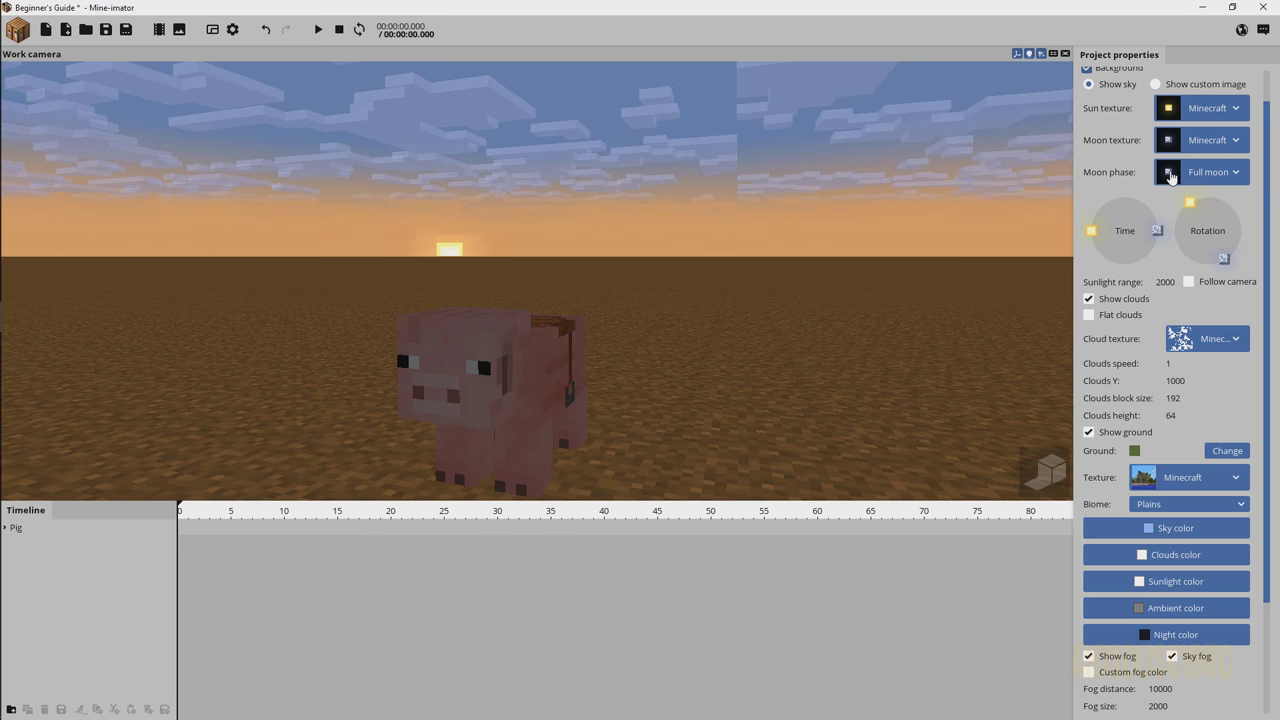
pyautogui.rightClick(1126, 248)
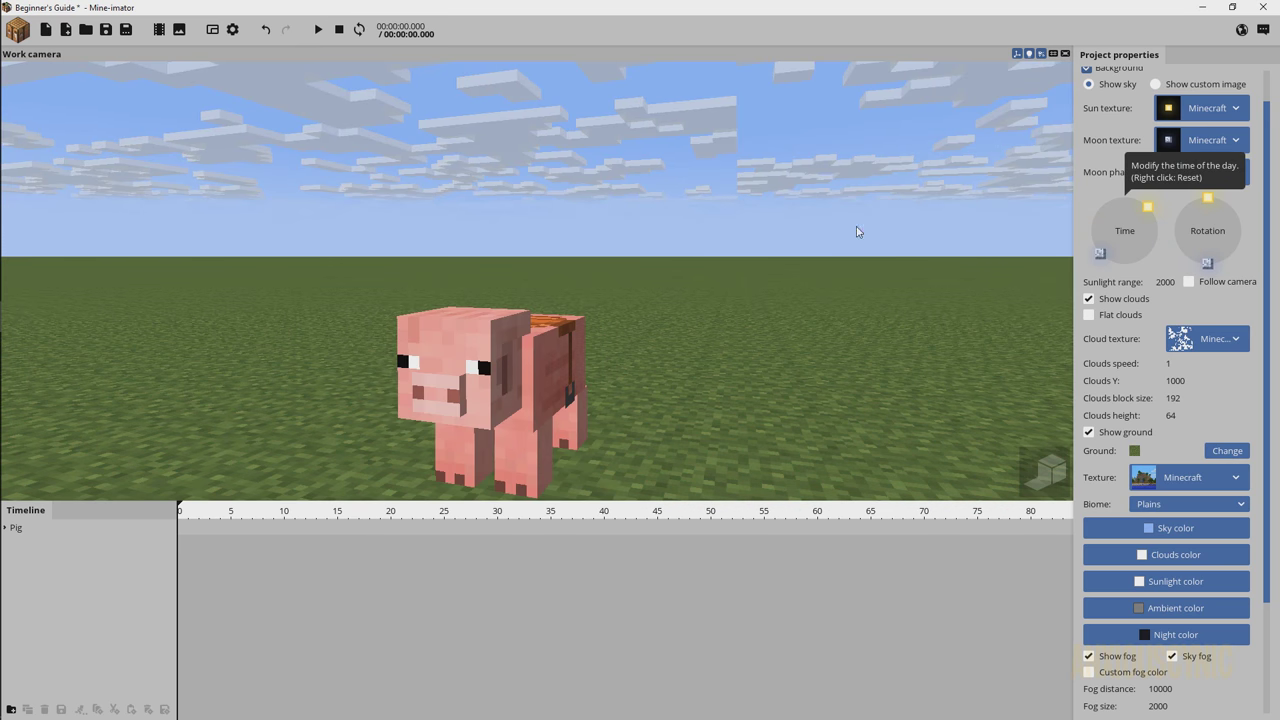
pyautogui.moveTo(783, 220); pyautogui.dragTo(762, 258, button='right')
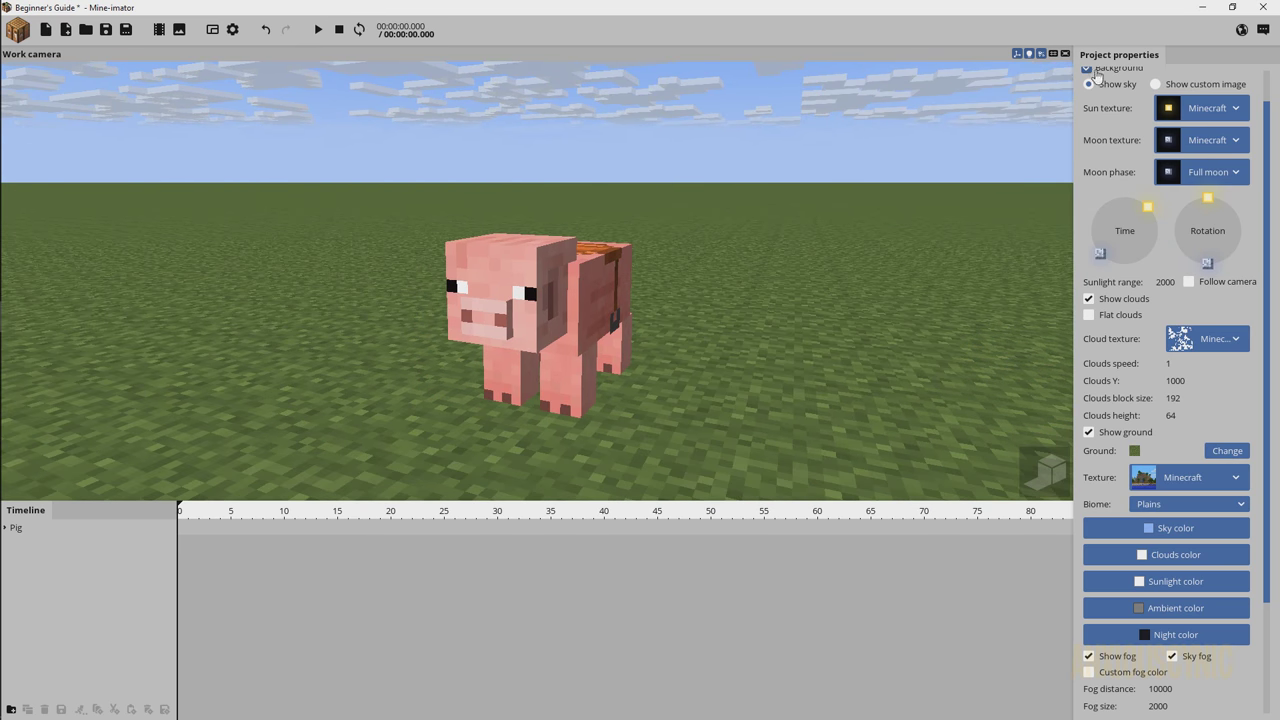
pyautogui.click(1088, 72)
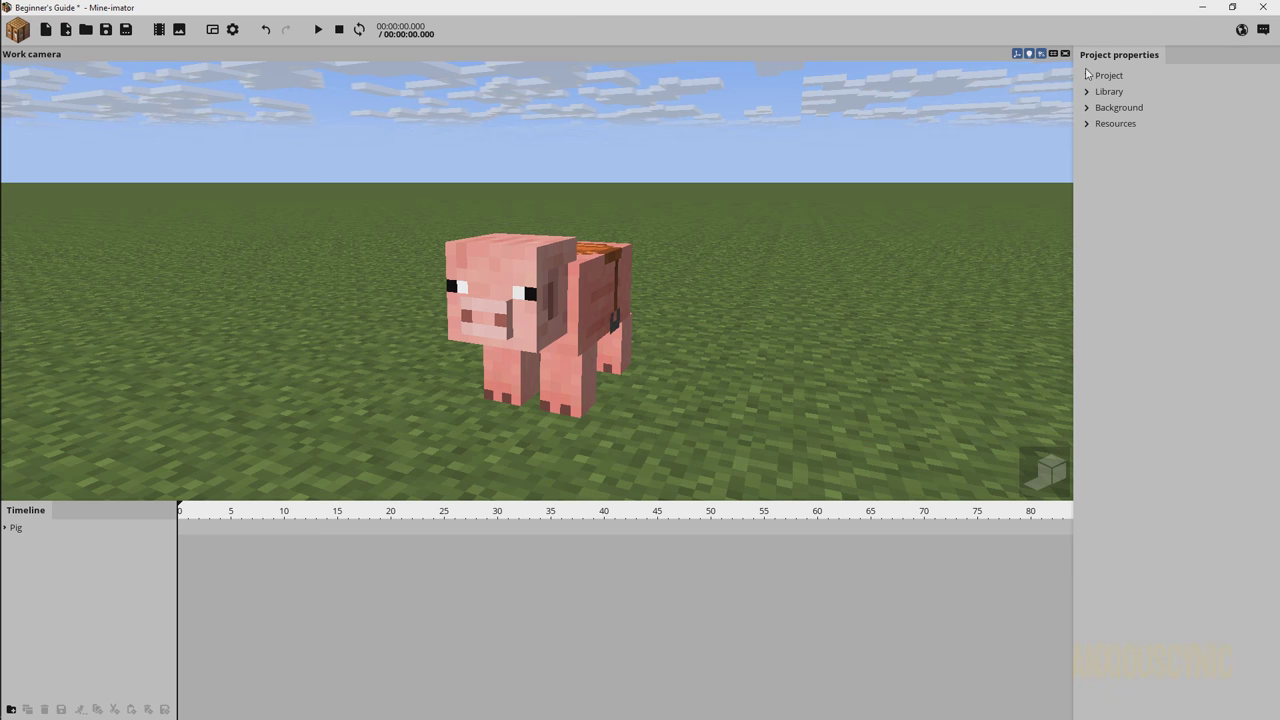
# Inspect the Minecraft resource pack and the downloaded skin in the project's resources, and close the resources section.
pyautogui.click(1125, 128)
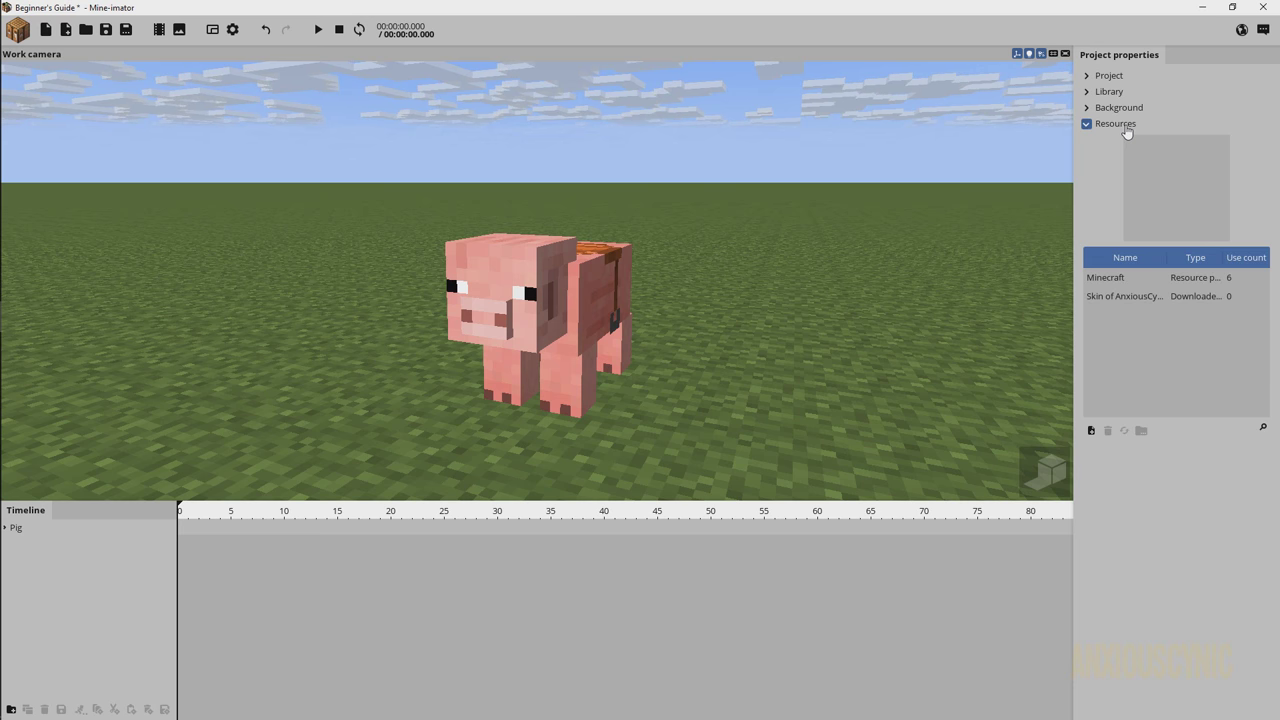
pyautogui.click(1140, 300)
pyautogui.click(1135, 281)
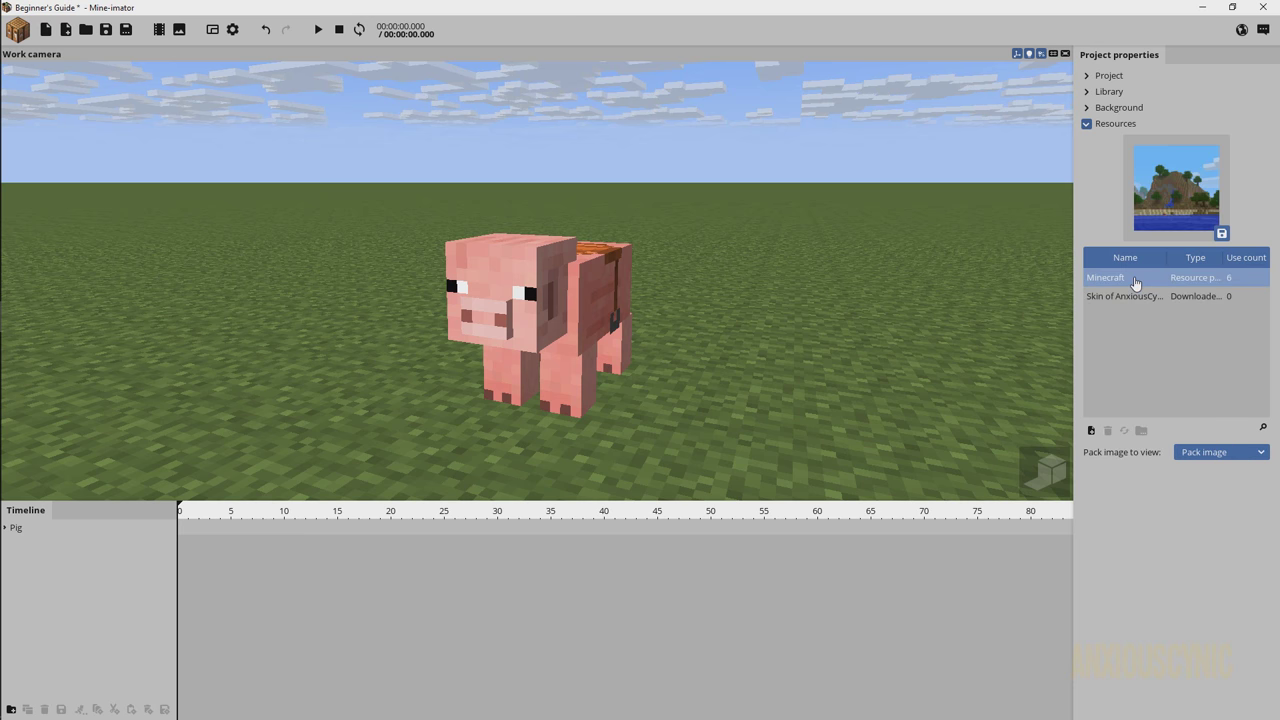
pyautogui.click(1142, 298)
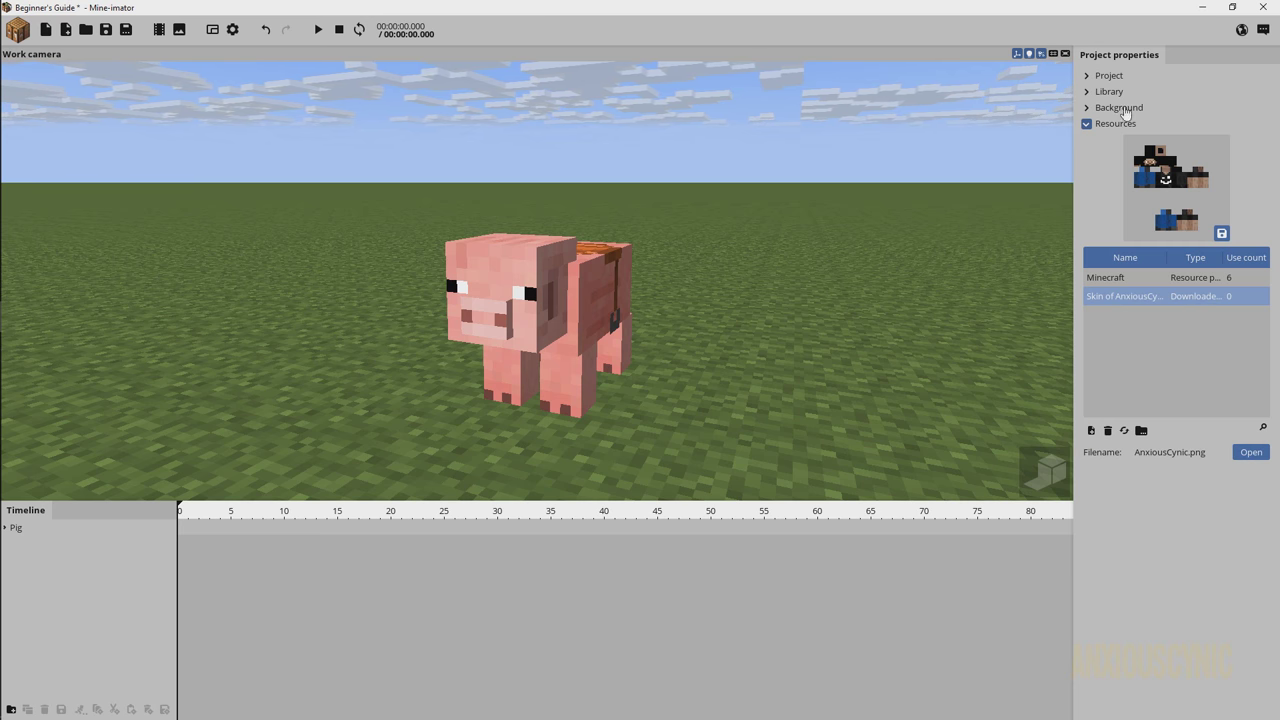
pyautogui.click(1087, 123)
# Review the skin choices available for the Pig template in the library without changing the skin.
pyautogui.click(1087, 91)
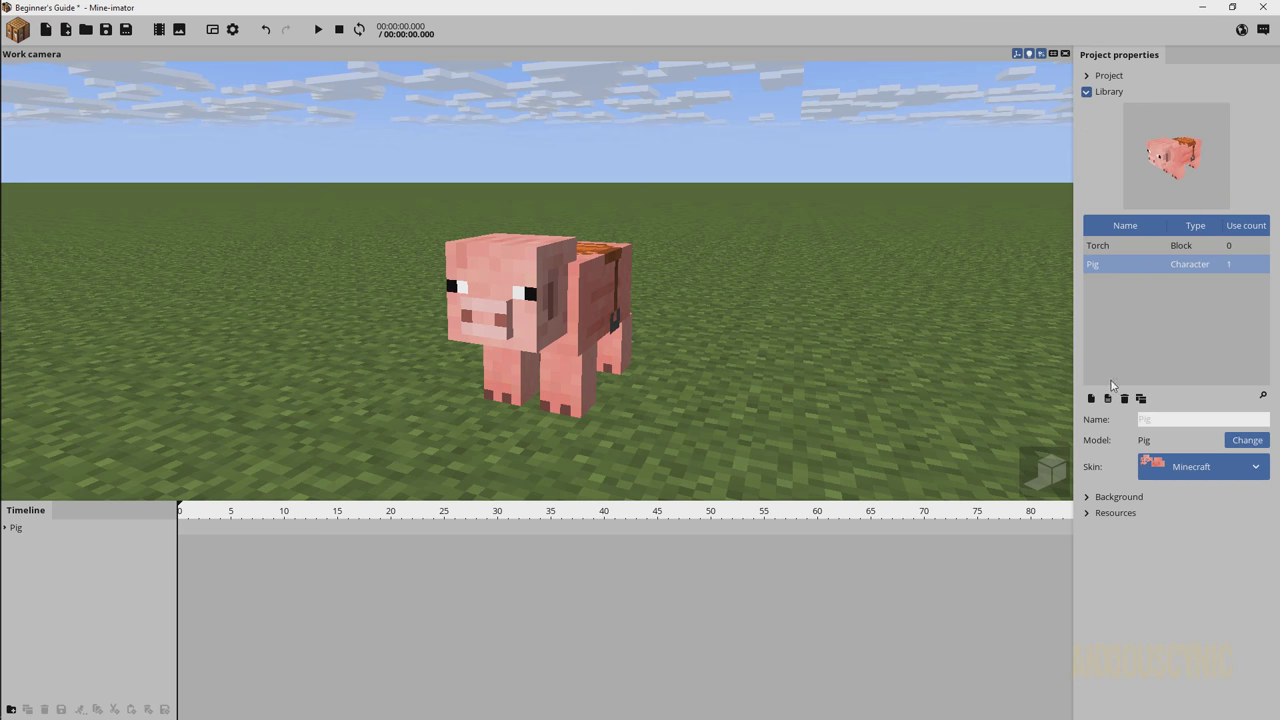
pyautogui.click(1188, 468)
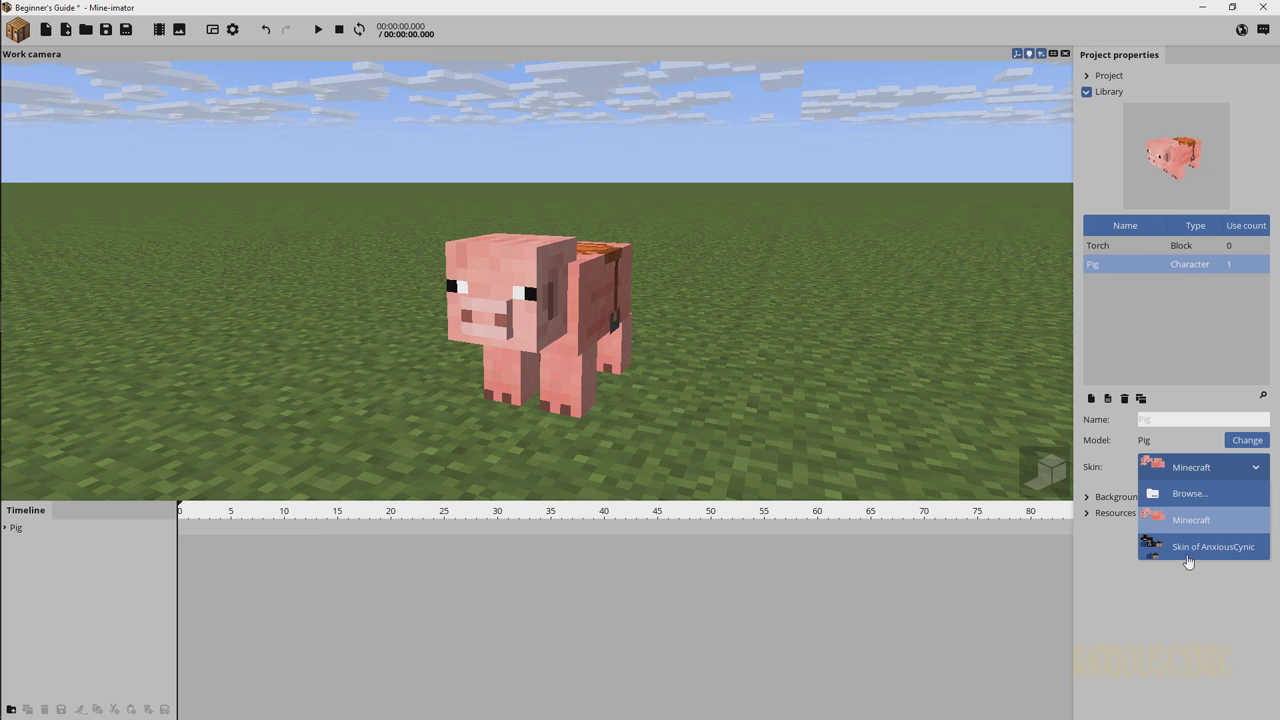
pyautogui.click(1174, 334)
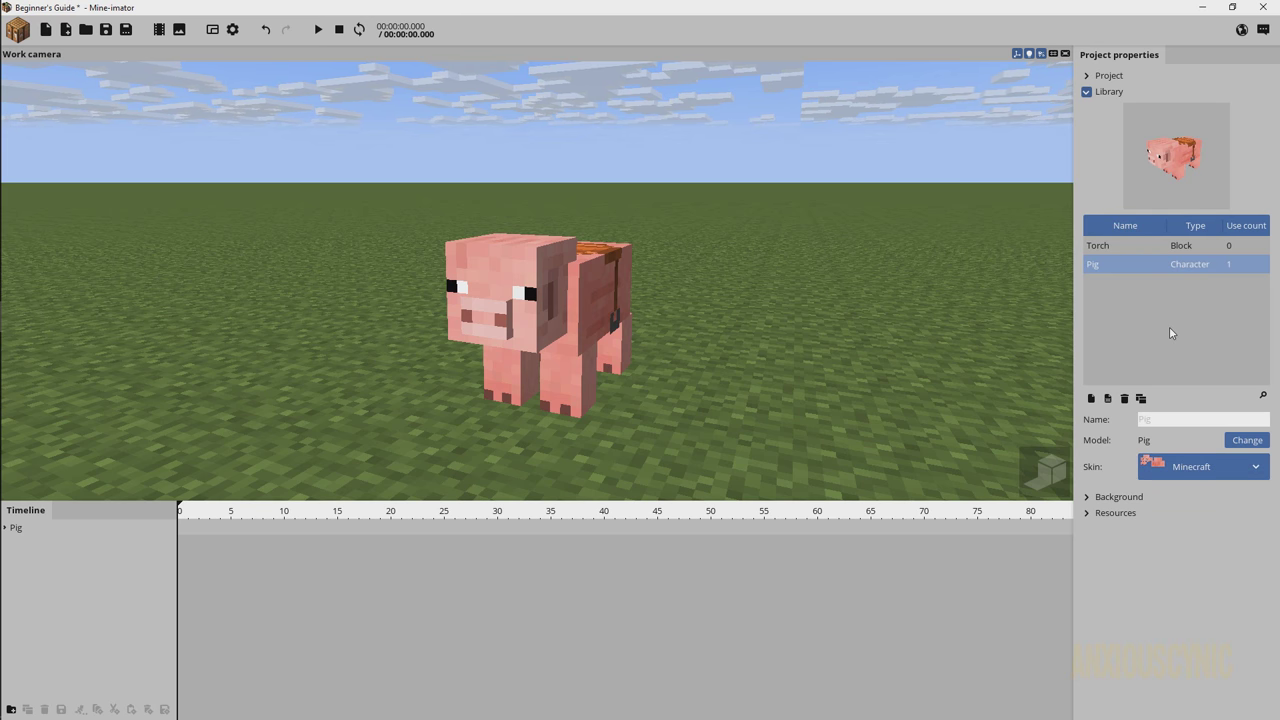
pyautogui.click(1087, 92)
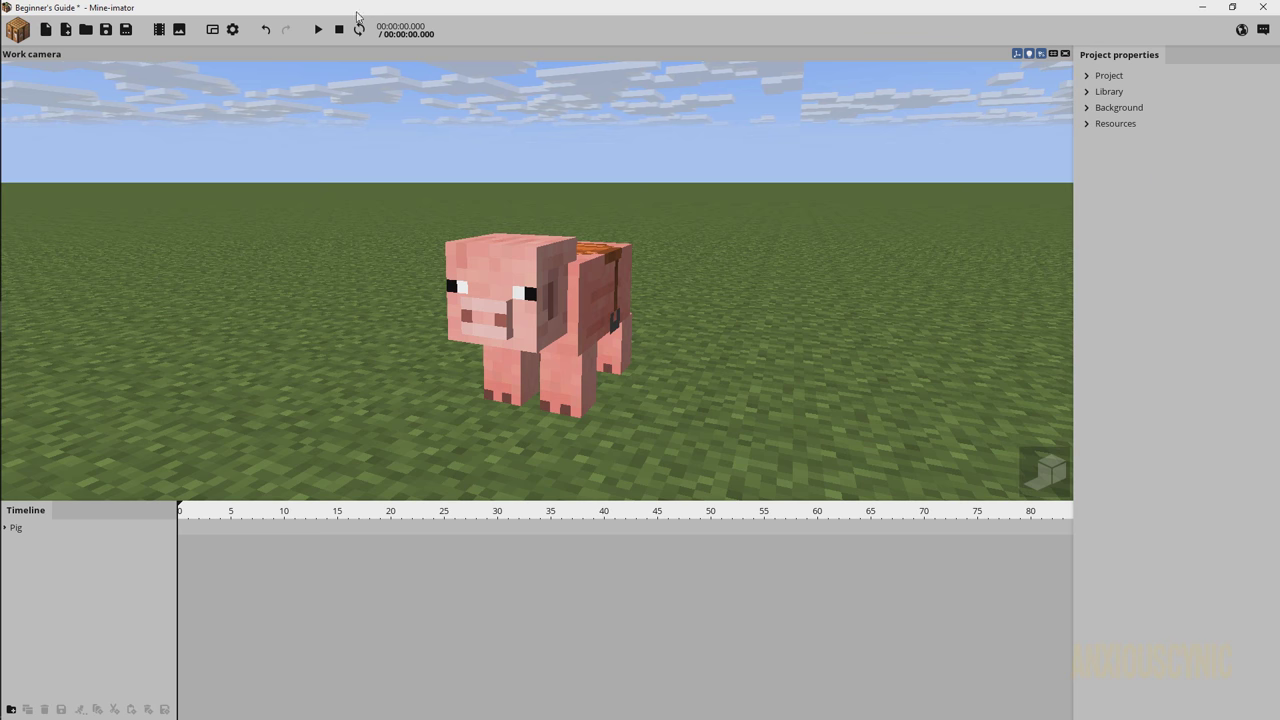
# Open the Program section of the application settings and switch the work camera to rendered view.
pyautogui.click(232, 29)
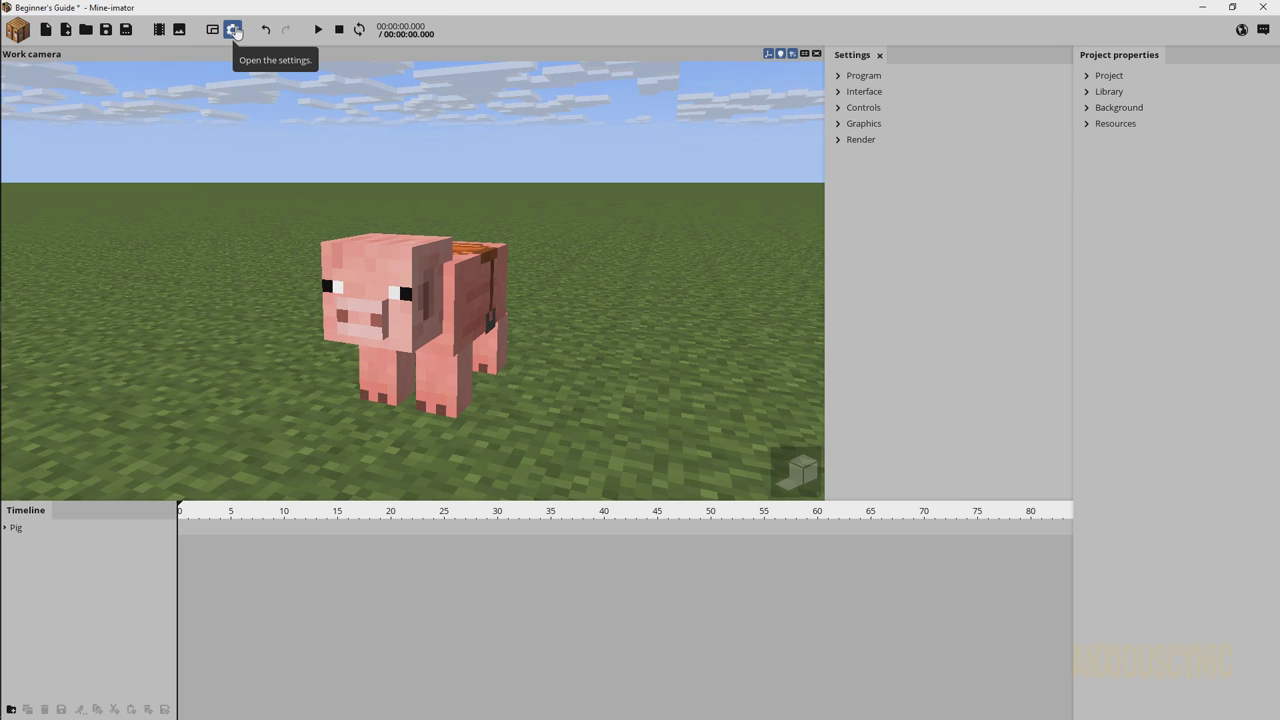
pyautogui.click(840, 76)
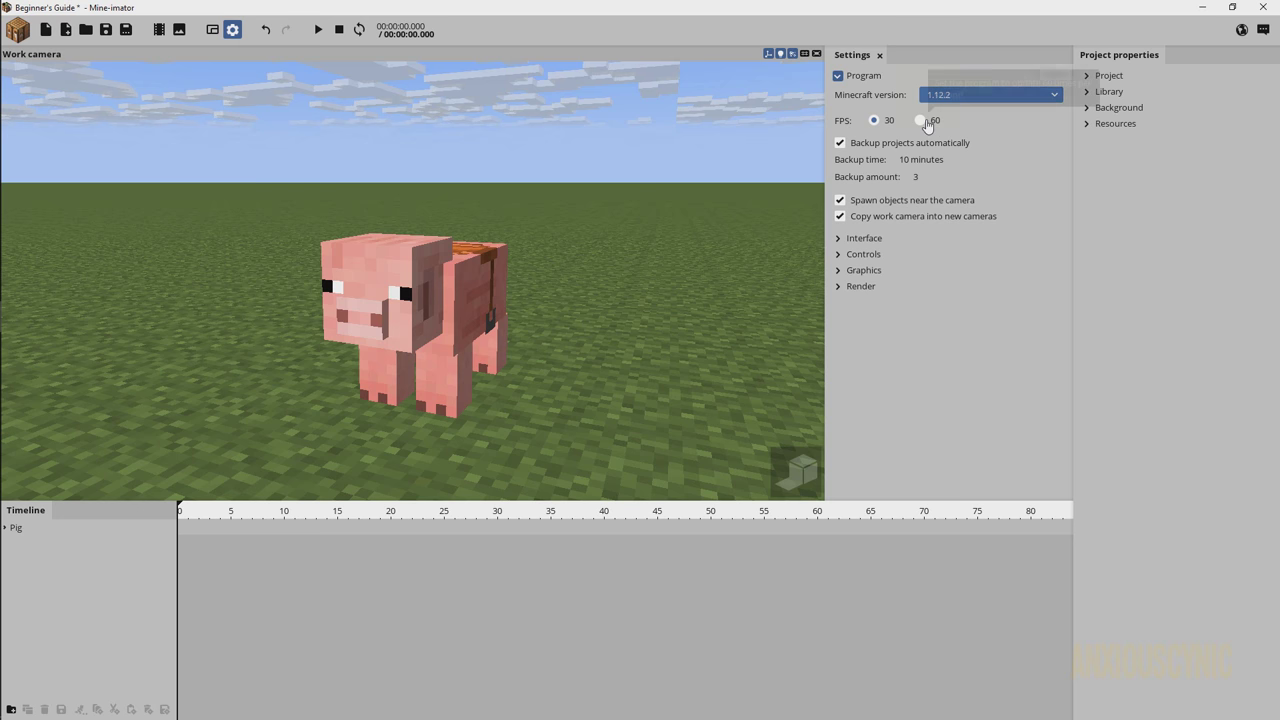
pyautogui.click(796, 470)
pyautogui.moveTo(666, 243)
pyautogui.mouseDown(button='right')
pyautogui.moveTo(650, 275)
pyautogui.moveTo(648, 245)
pyautogui.mouseUp(button='right')
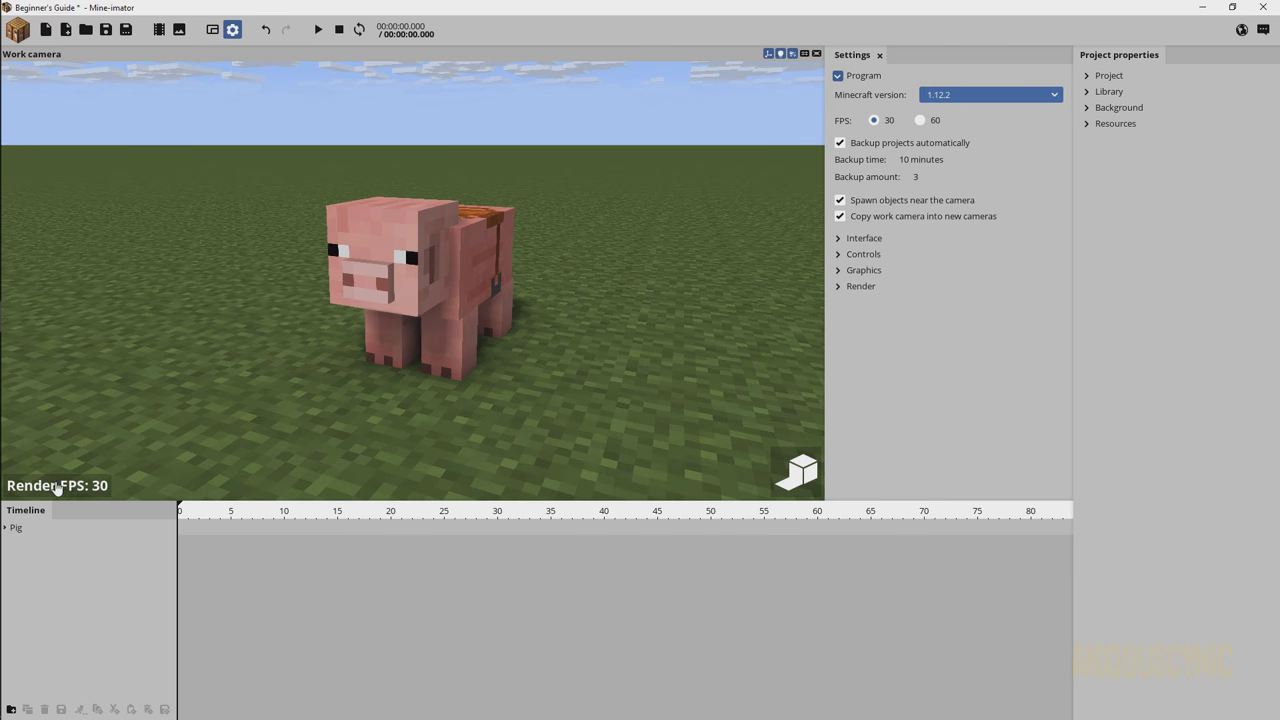
# Try the 60 FPS setting in rendered view, and return to 30 FPS with rendering turned off.
pyautogui.click(920, 120)
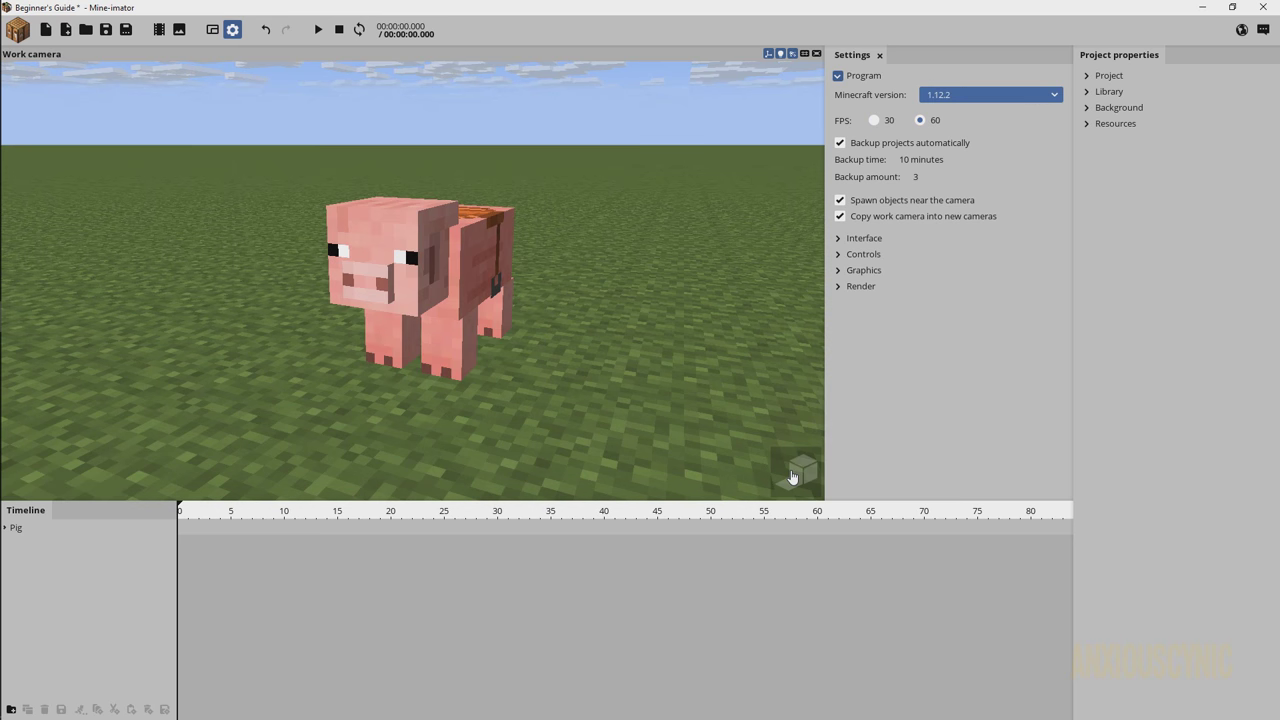
pyautogui.click(799, 472)
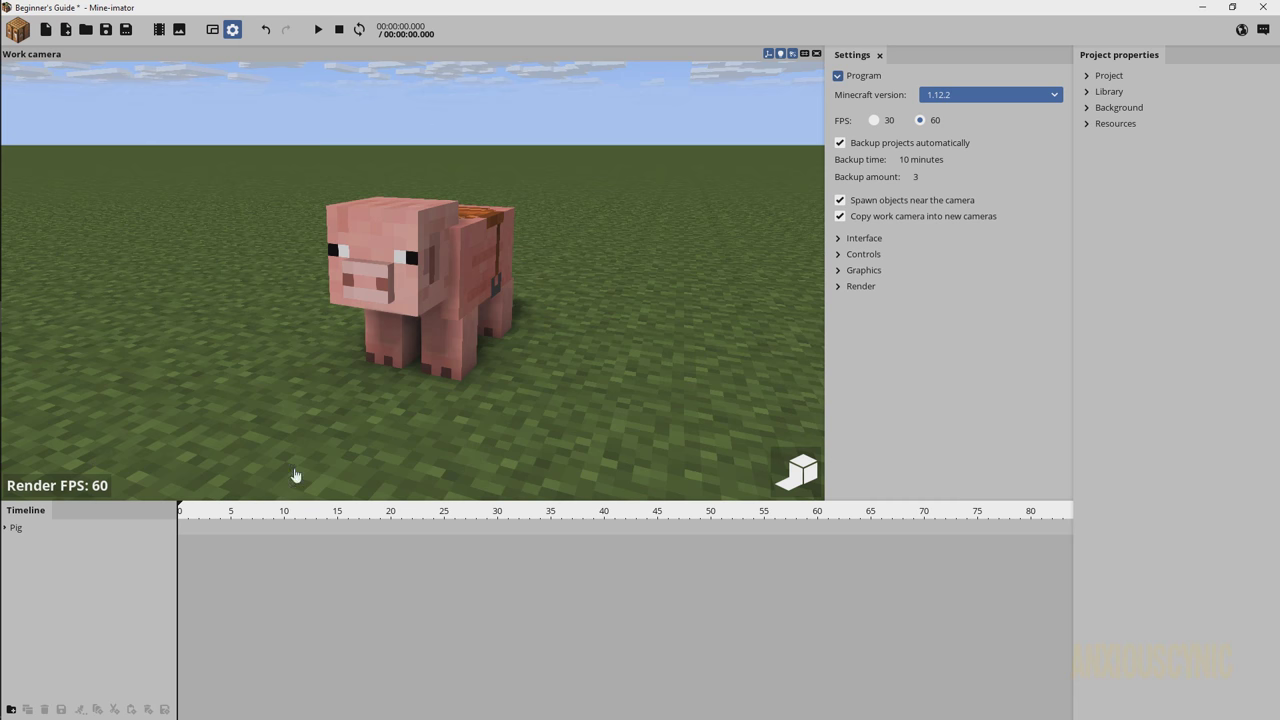
pyautogui.click(799, 472)
pyautogui.click(874, 120)
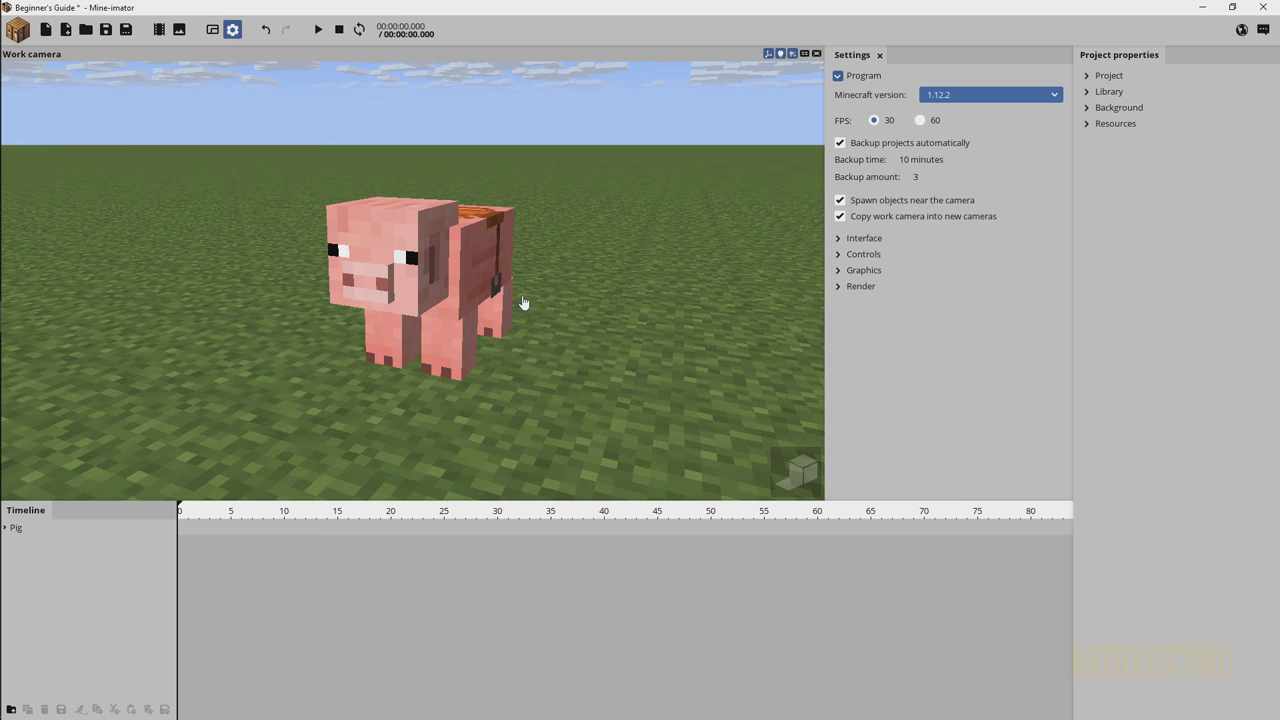
# Orbit the work camera to the pig's other side and create a new camera from that view.
pyautogui.moveTo(560, 280); pyautogui.dragTo(320, 296, button='middle')
pyautogui.moveTo(580, 331)
pyautogui.mouseDown(button='middle')
pyautogui.moveTo(580, 345)
pyautogui.moveTo(571, 333)
pyautogui.mouseUp(button='middle')
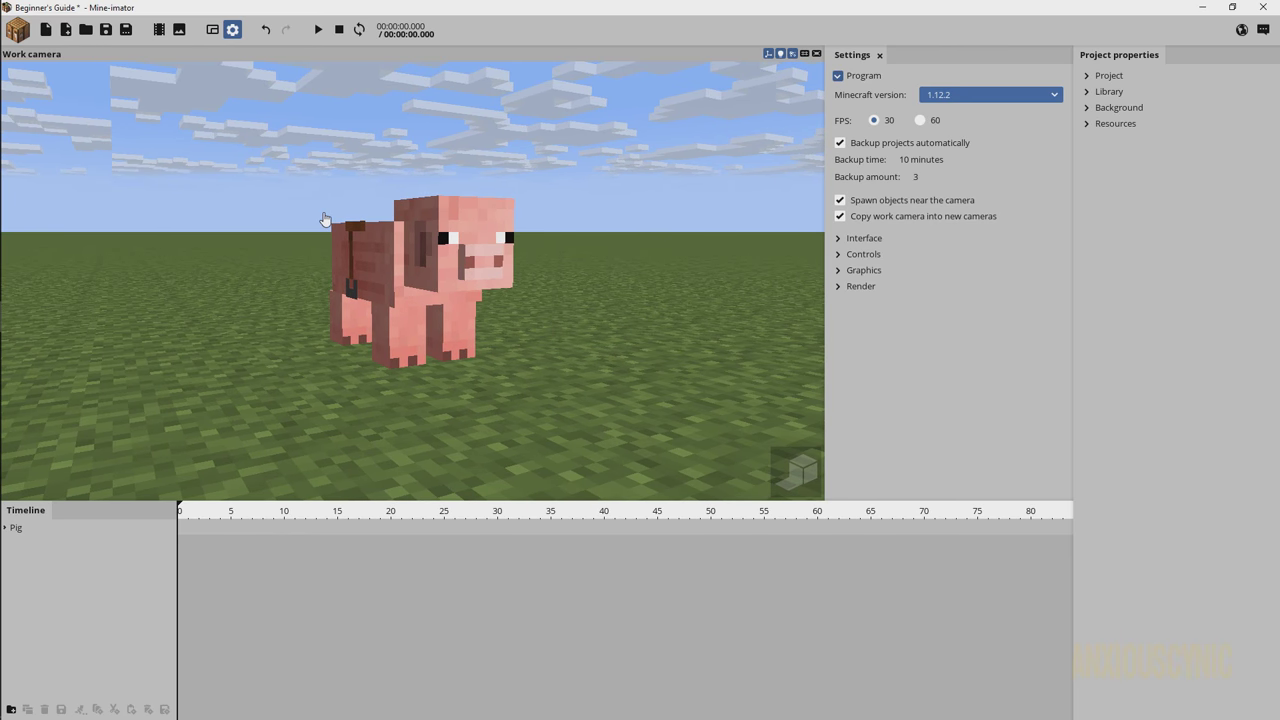
pyautogui.click(19, 37)
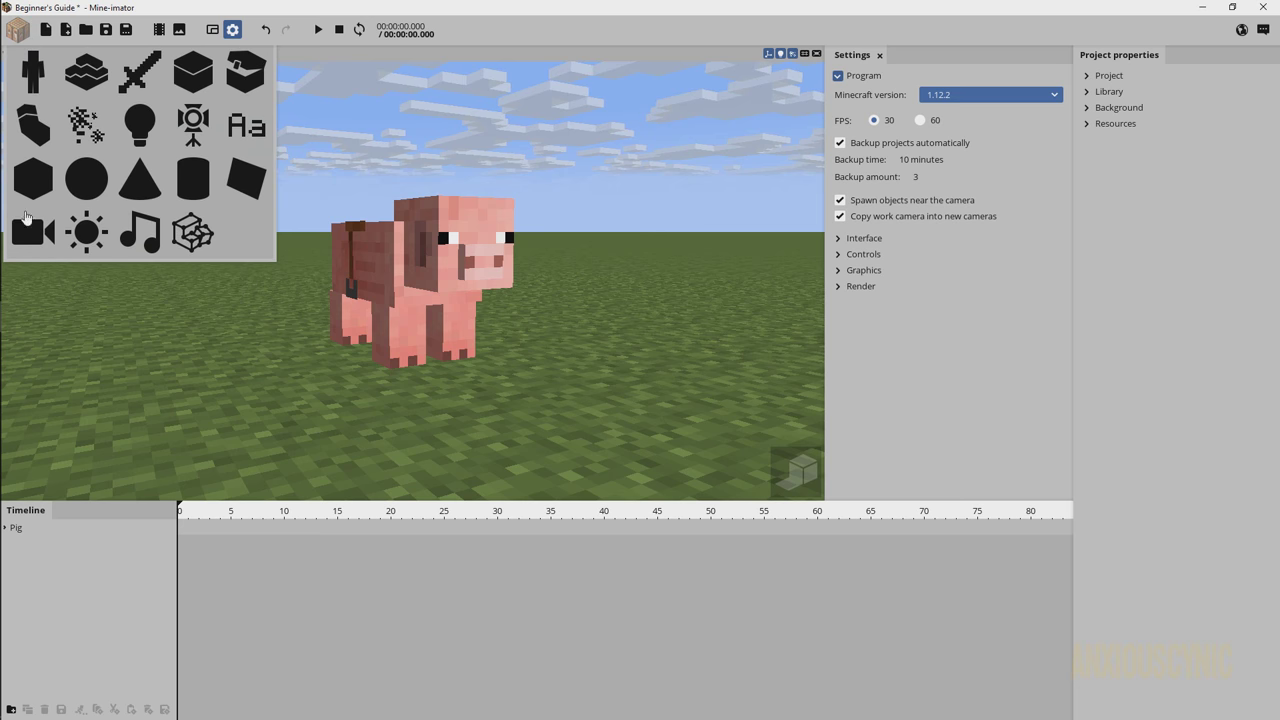
pyautogui.click(27, 237)
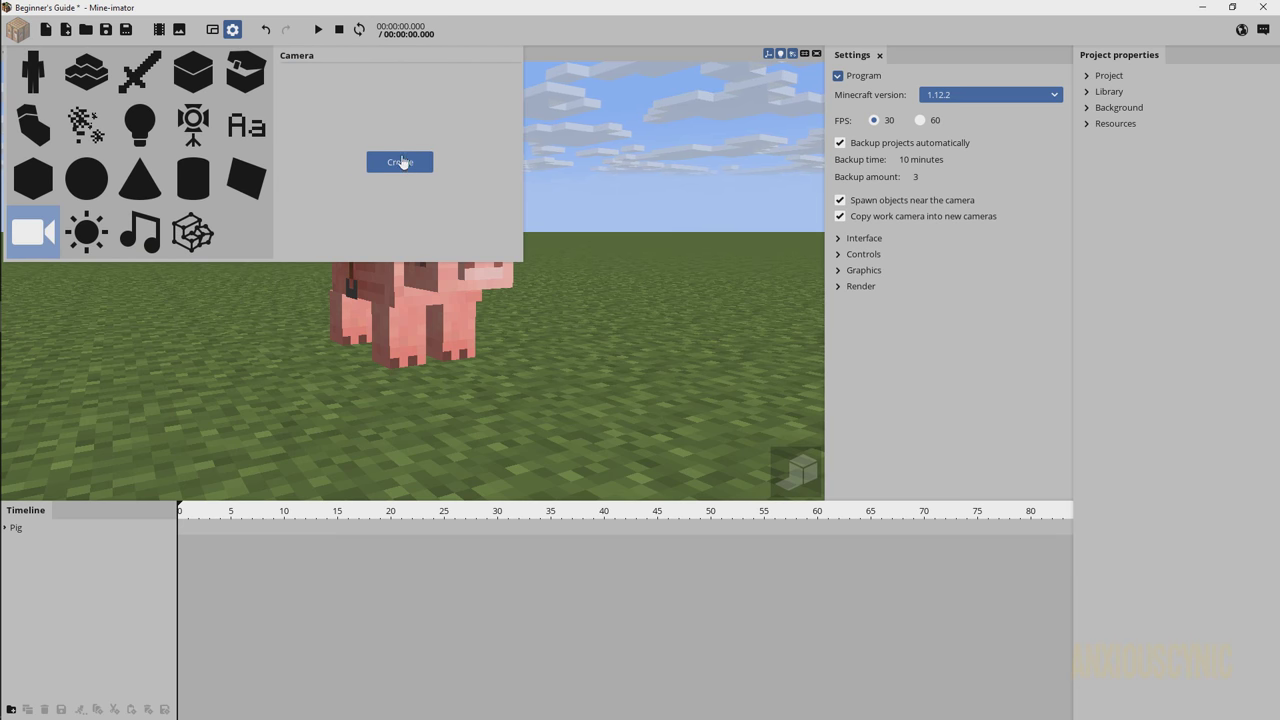
pyautogui.click(396, 163)
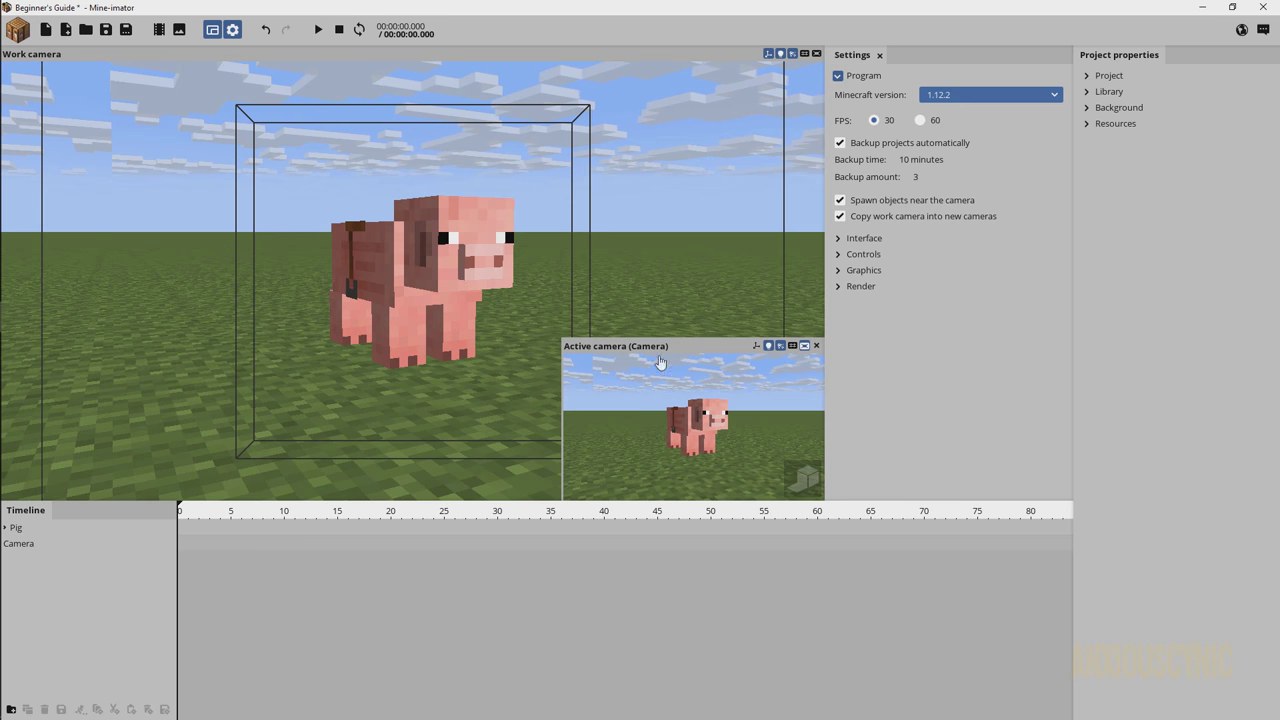
# Select the new camera and slightly adjust its framing of the pig from within its own preview.
pyautogui.moveTo(618, 238); pyautogui.dragTo(465, 180, button='right')
pyautogui.moveTo(452, 231); pyautogui.dragTo(449, 205, button='right')
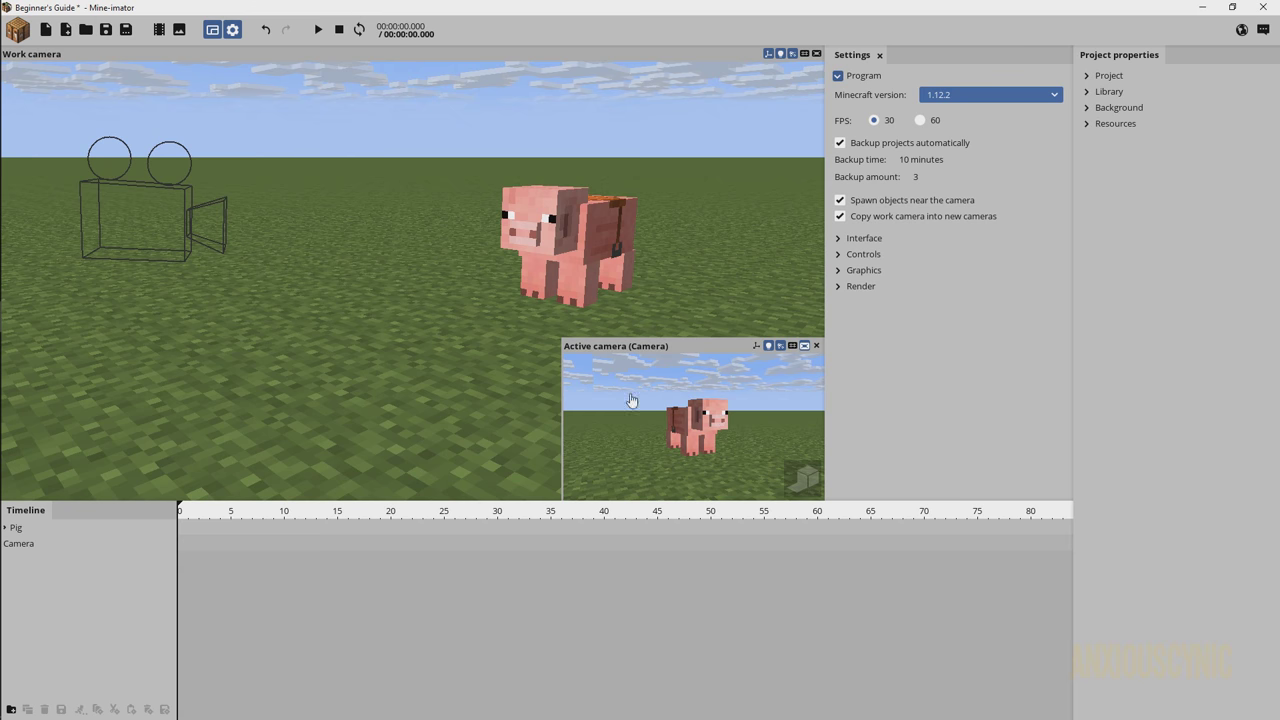
pyautogui.click(696, 437)
pyautogui.moveTo(693, 420); pyautogui.dragTo(706, 416, button='right')
pyautogui.press('w')
pyautogui.press('s')
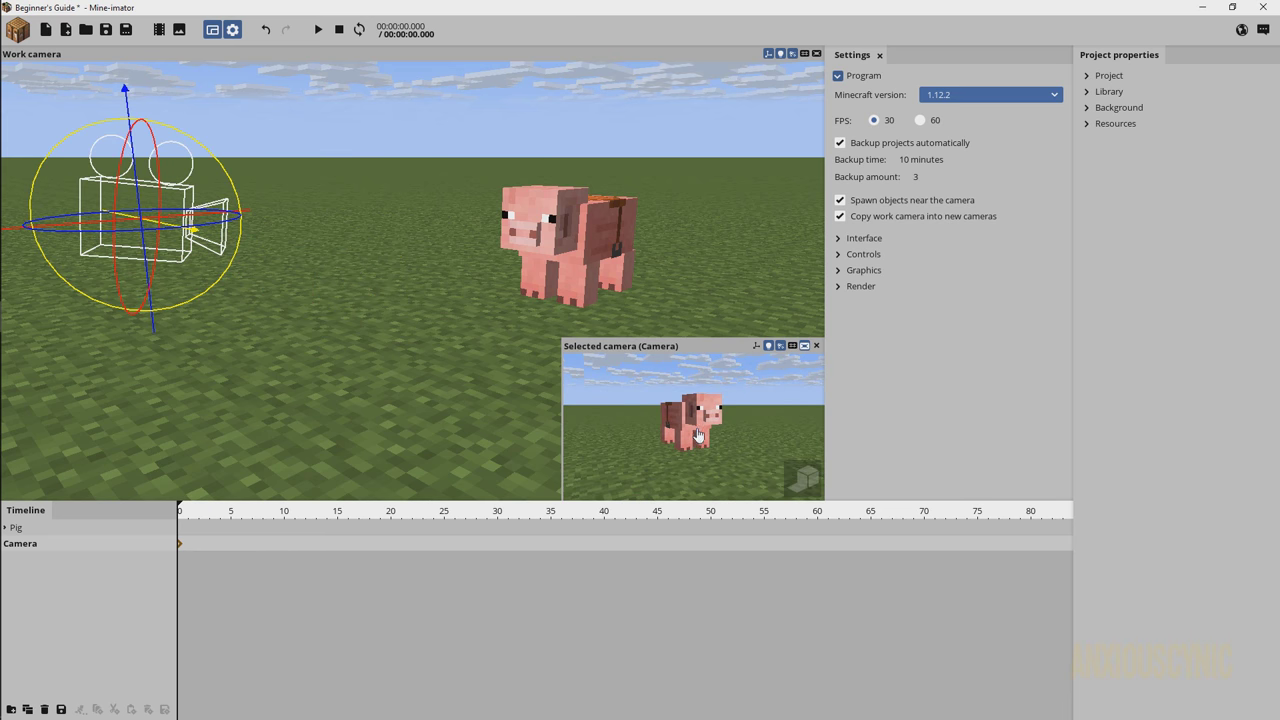
# Collapse the Program settings and open the Interface settings down to the color options.
pyautogui.click(838, 76)
pyautogui.click(839, 91)
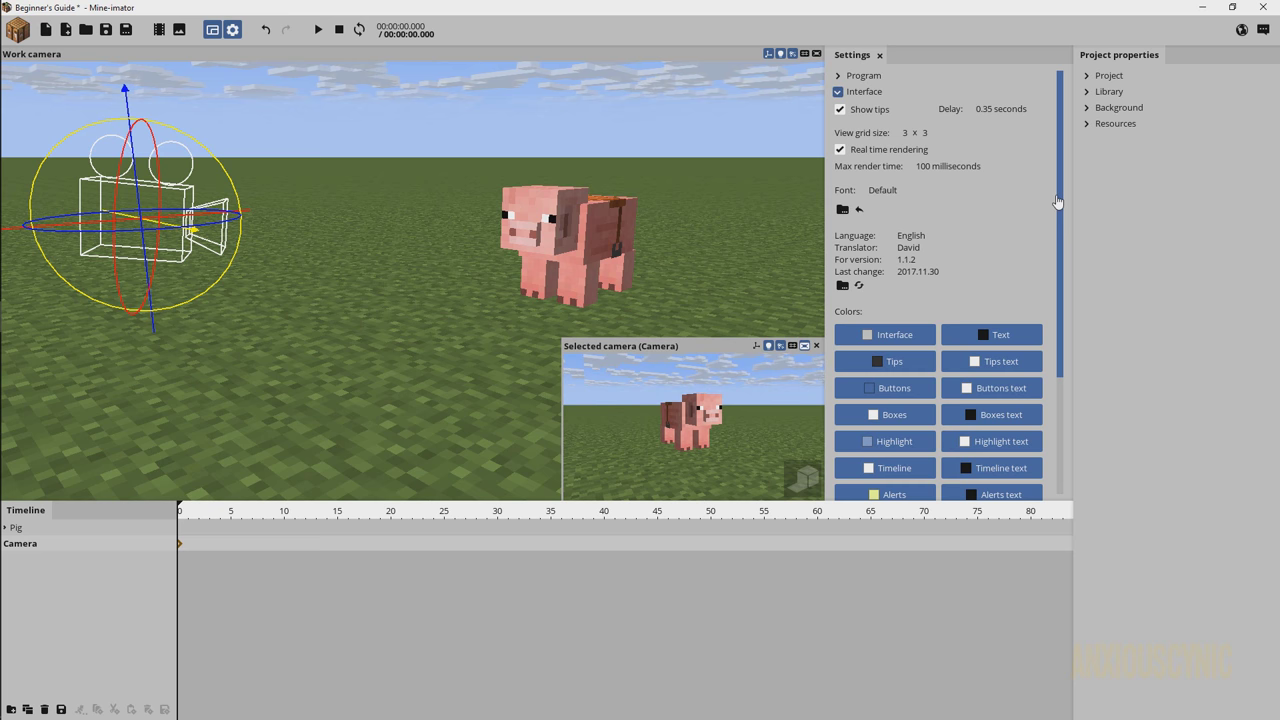
pyautogui.moveTo(1062, 197); pyautogui.dragTo(1070, 280)
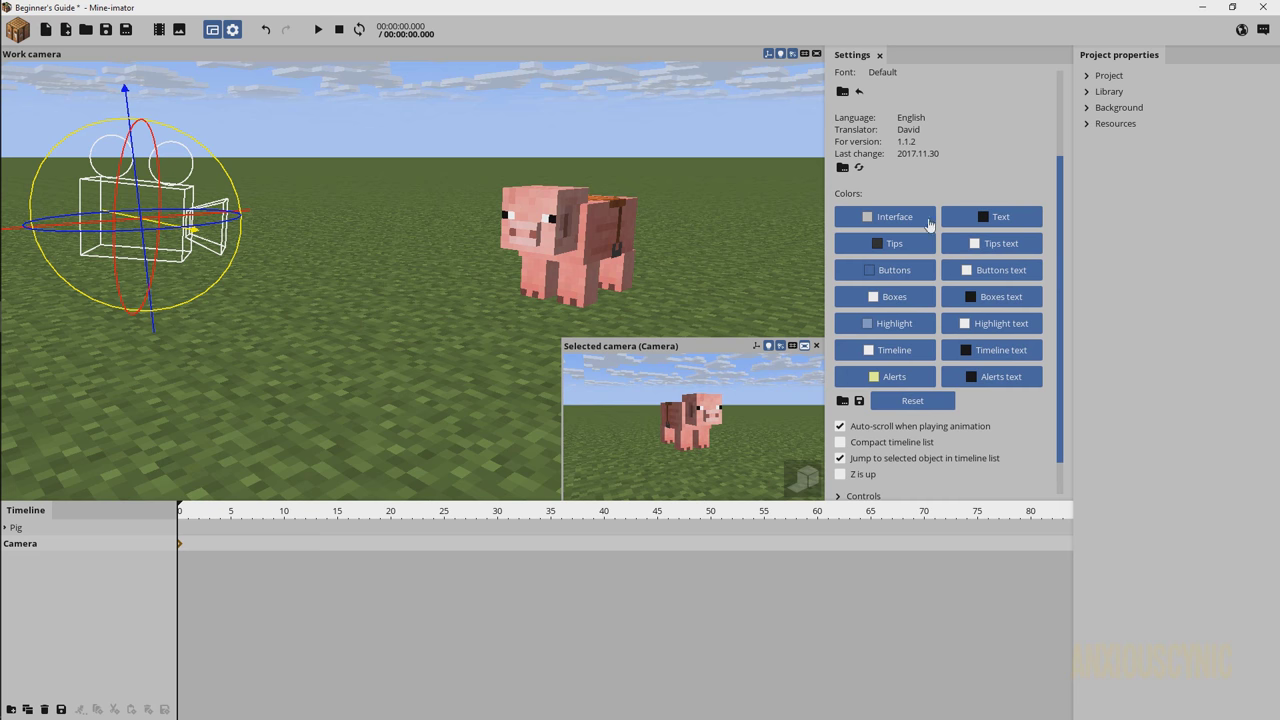
# Try a different color for the interface and reset it to the default.
pyautogui.click(875, 221)
pyautogui.moveTo(528, 380); pyautogui.dragTo(600, 326)
pyautogui.click(704, 411)
pyautogui.click(660, 449)
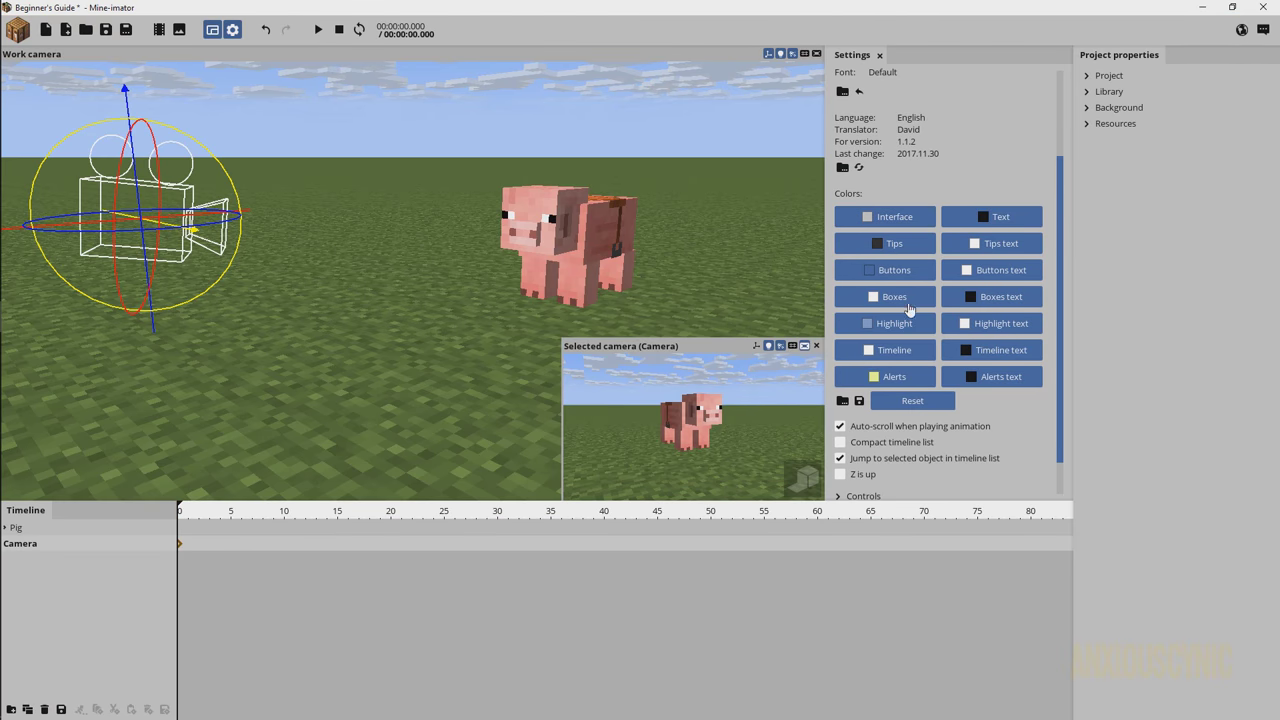
# Check the highlight color, try button color 004DCC, and reset the button color to its default.
pyautogui.click(856, 331)
pyautogui.click(640, 449)
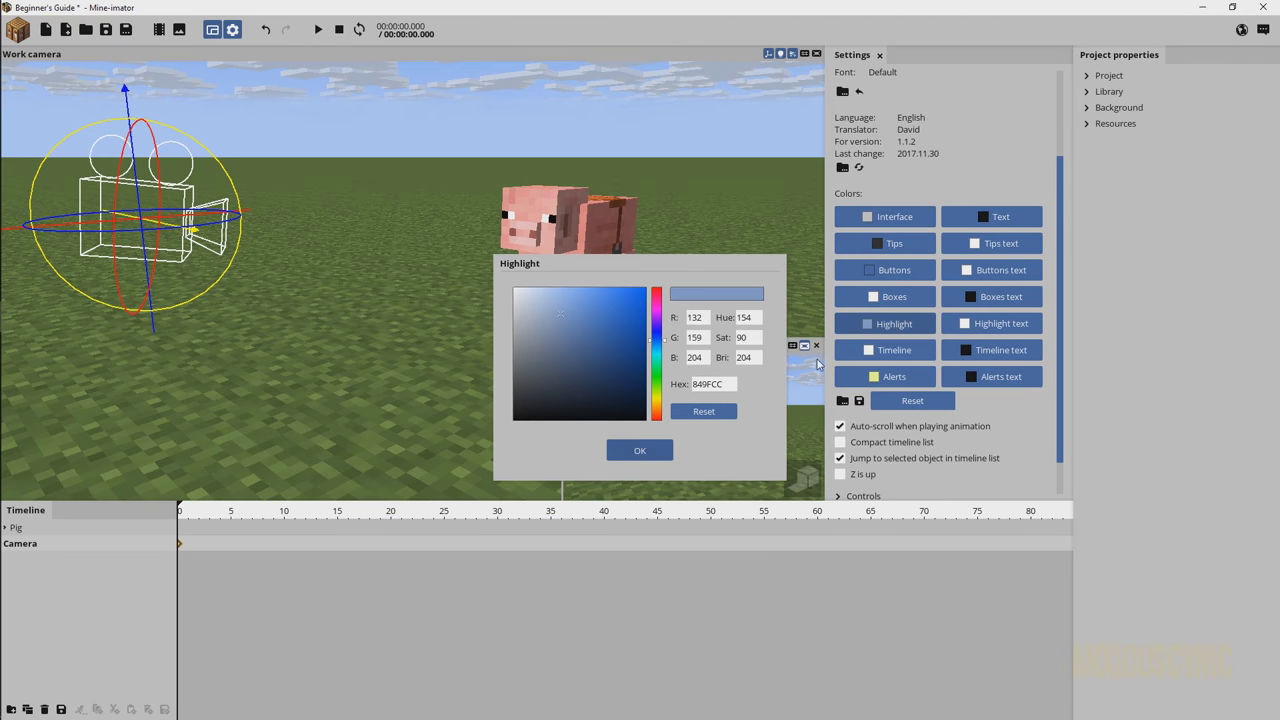
pyautogui.click(885, 274)
pyautogui.moveTo(609, 331); pyautogui.dragTo(501, 298)
pyautogui.click(601, 317)
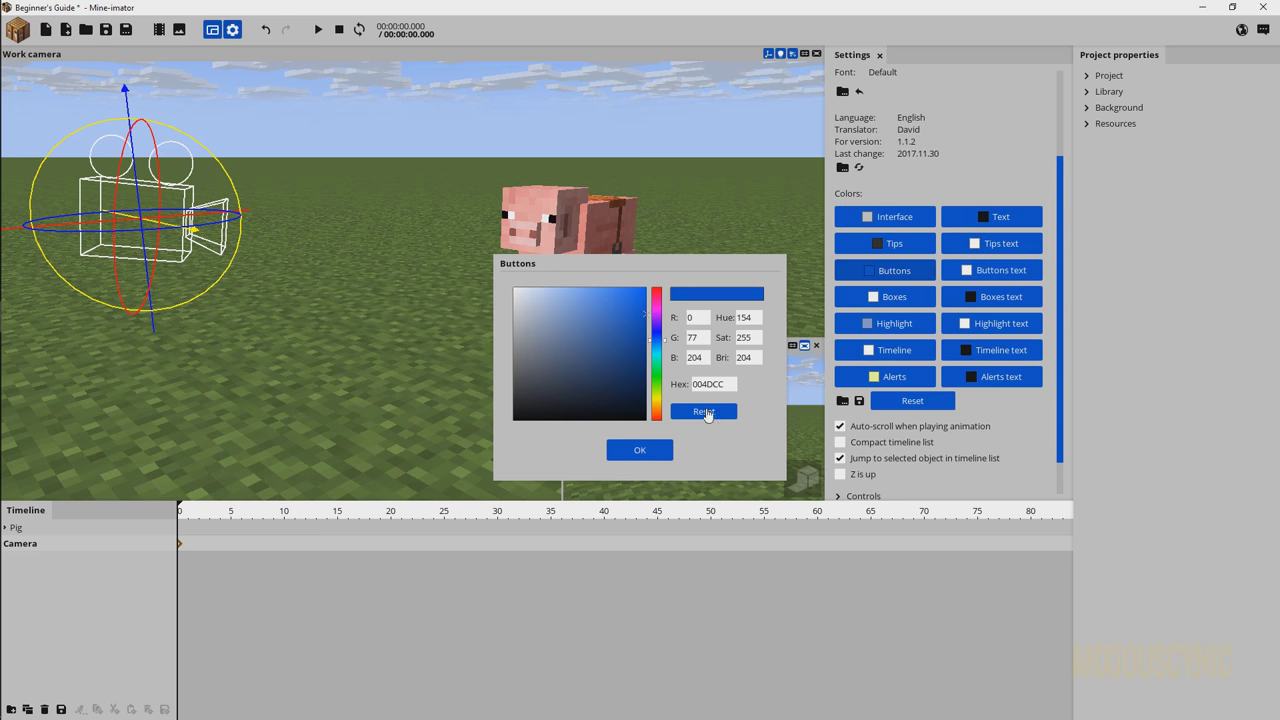
pyautogui.click(704, 411)
pyautogui.click(650, 449)
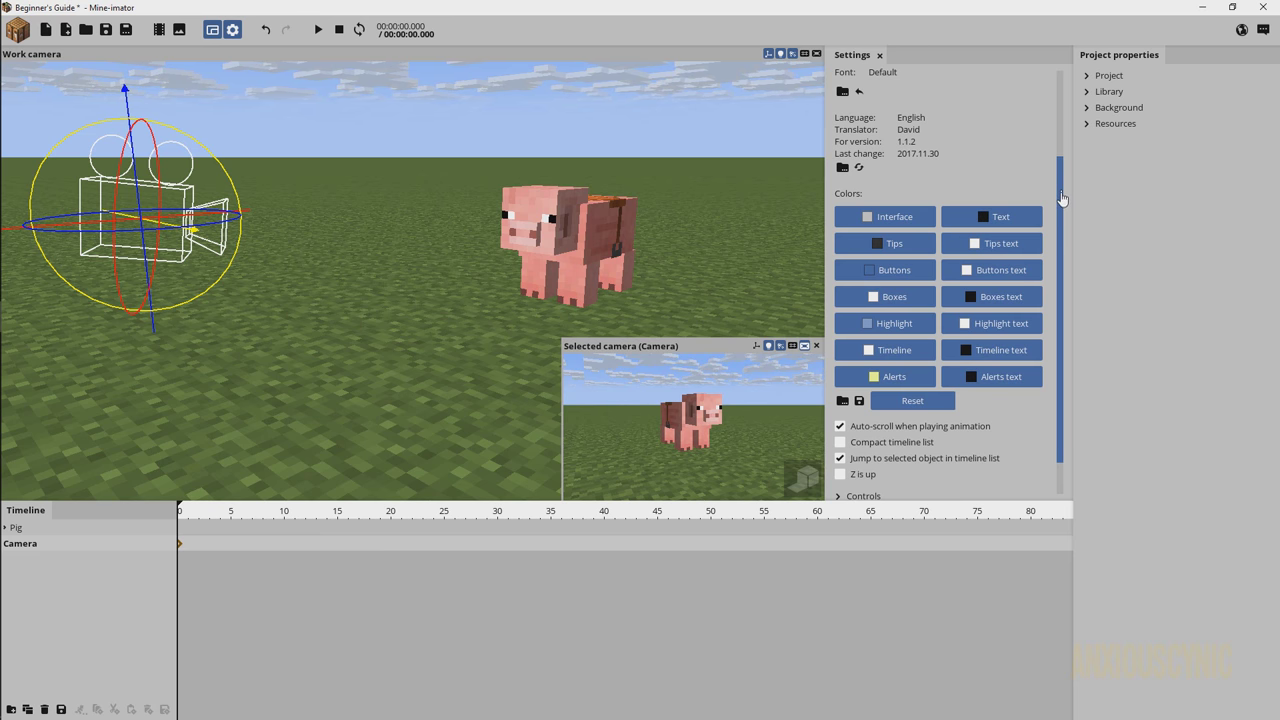
# Play the animation from frame 75 to examine the timeline's auto-scroll, and stop playback.
pyautogui.moveTo(1062, 199); pyautogui.dragTo(1068, 247)
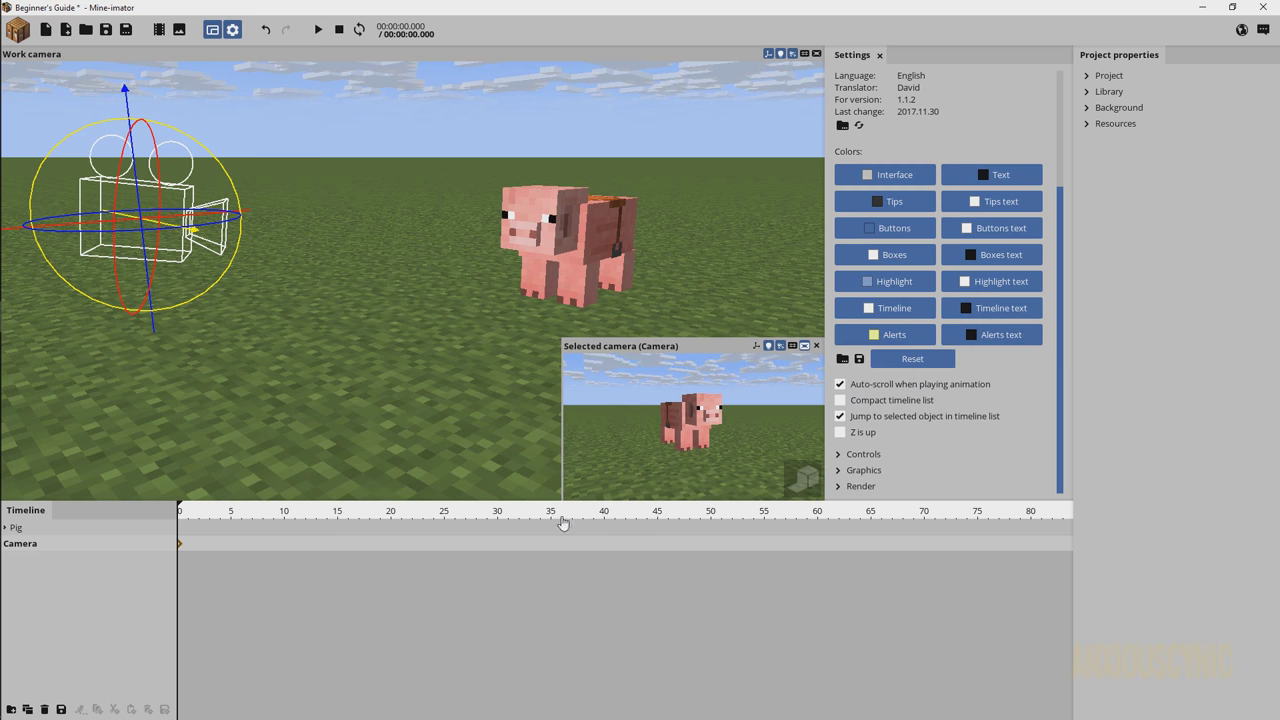
pyautogui.moveTo(563, 523); pyautogui.dragTo(977, 520)
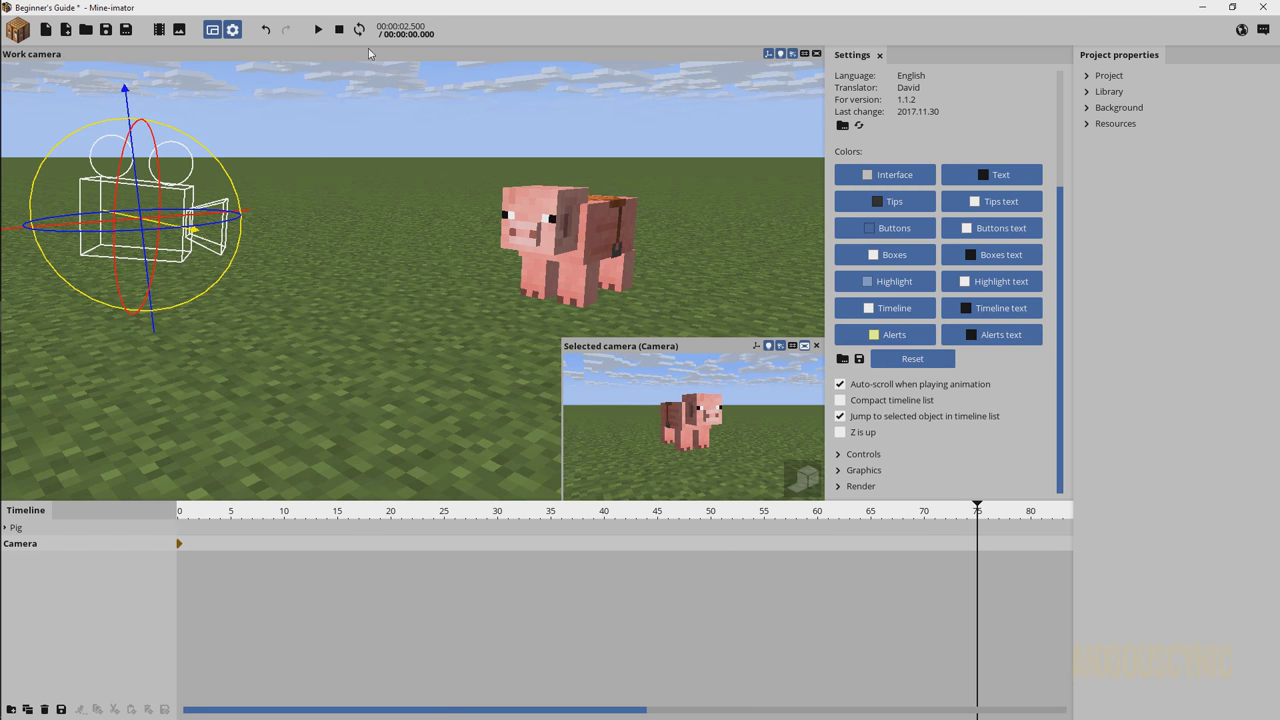
pyautogui.click(318, 30)
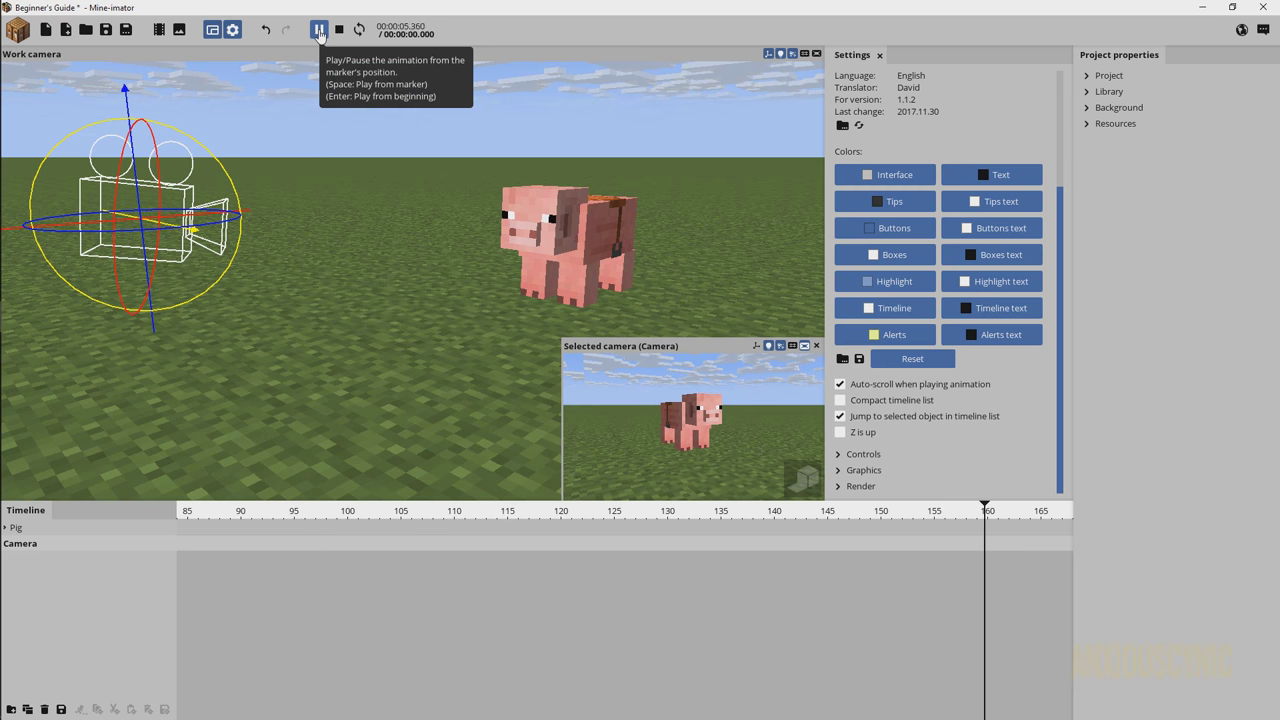
pyautogui.click(339, 30)
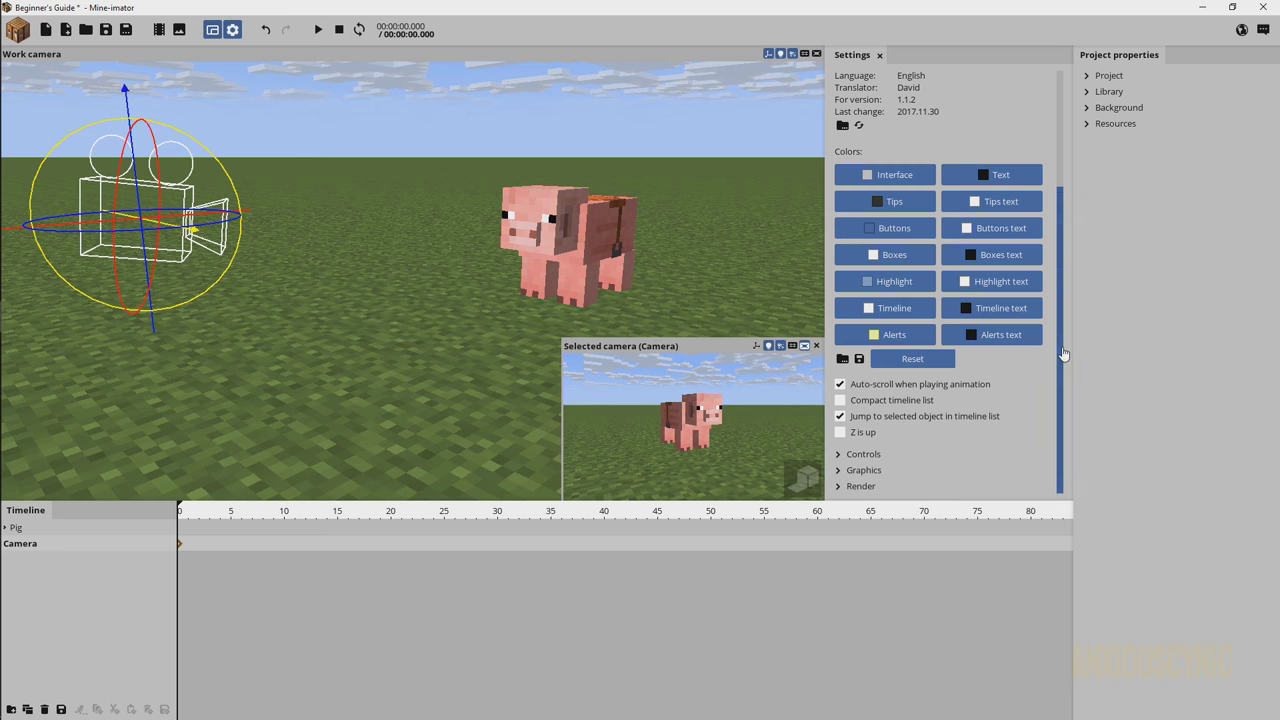
# Expand the pig and its body in the timeline, and select the body, the head and the whole pig in turn.
pyautogui.click(6, 527)
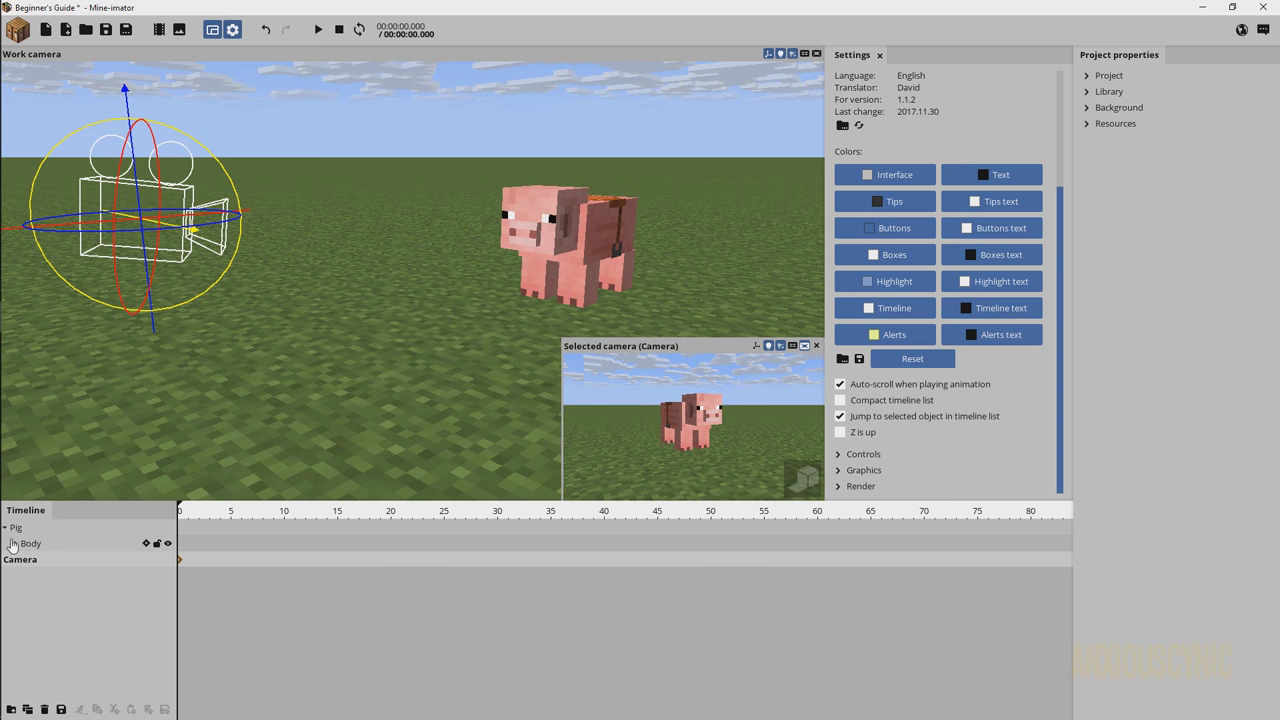
pyautogui.click(15, 543)
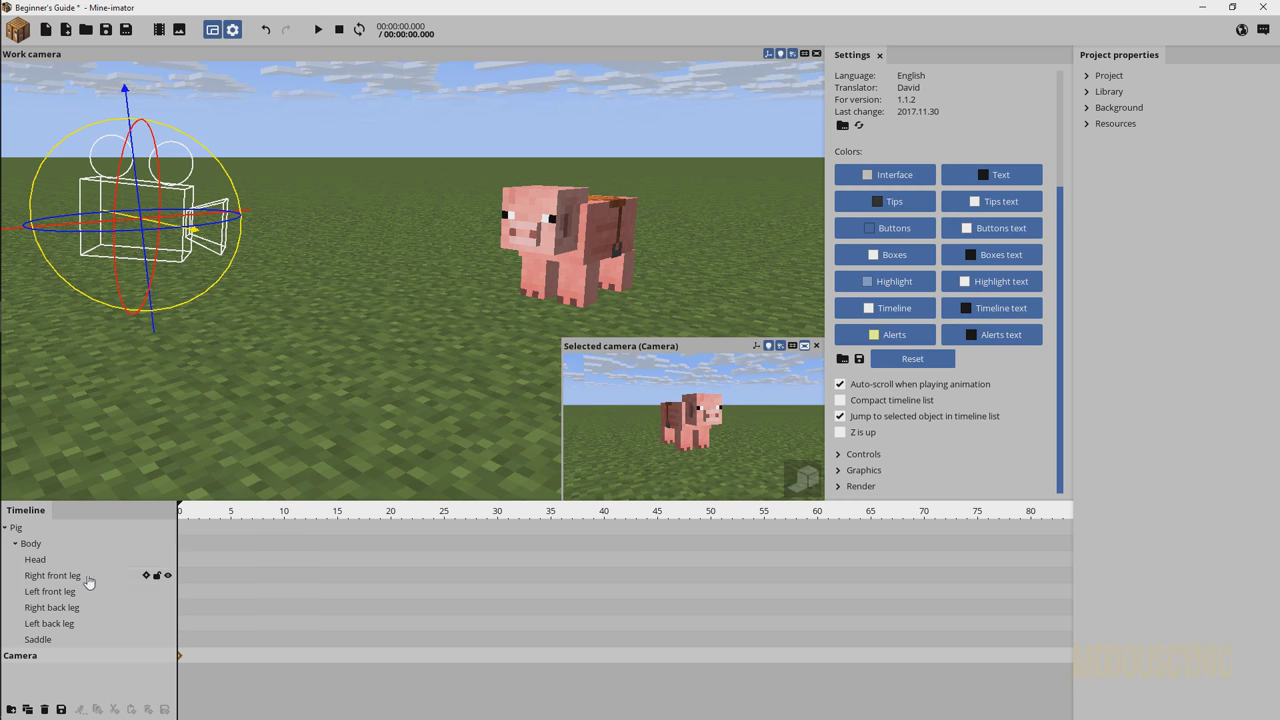
pyautogui.click(42, 530)
pyautogui.click(45, 547)
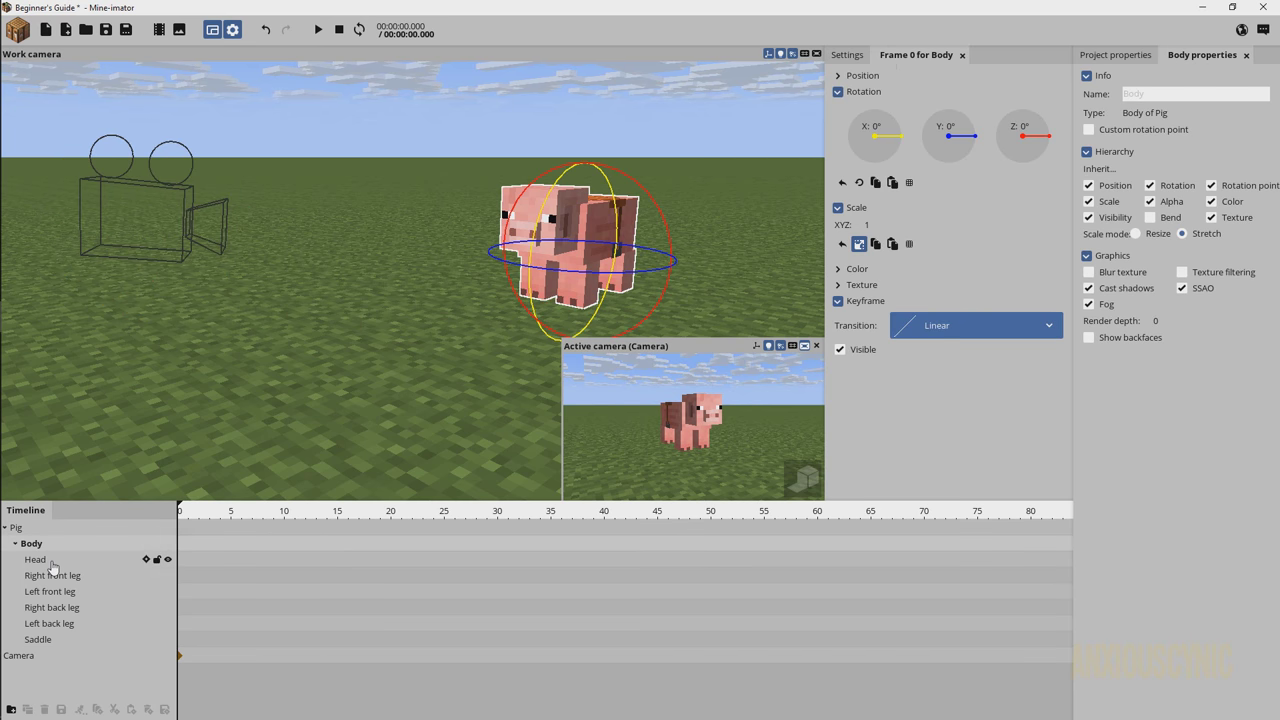
pyautogui.click(45, 560)
pyautogui.click(40, 528)
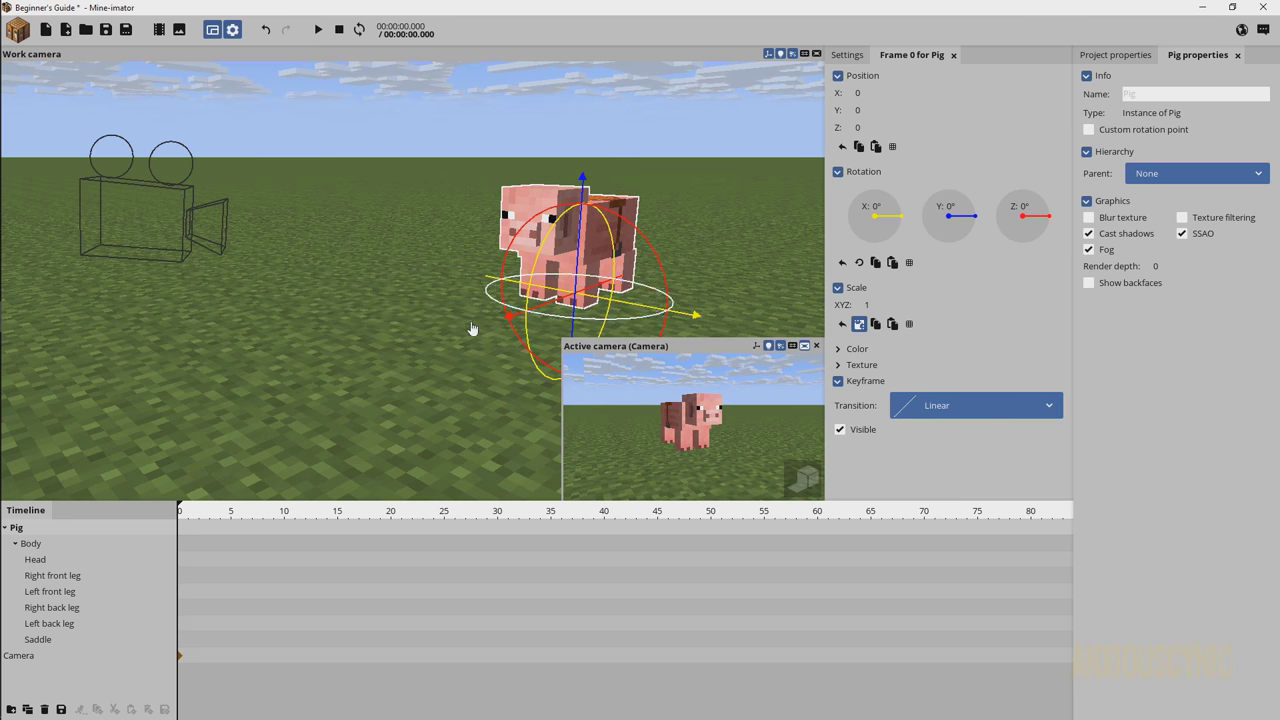
# Select the pig's right front leg in the timeline and turn on the compact timeline list in the settings.
pyautogui.click(423, 326)
pyautogui.moveTo(423, 326); pyautogui.dragTo(407, 318, button='right')
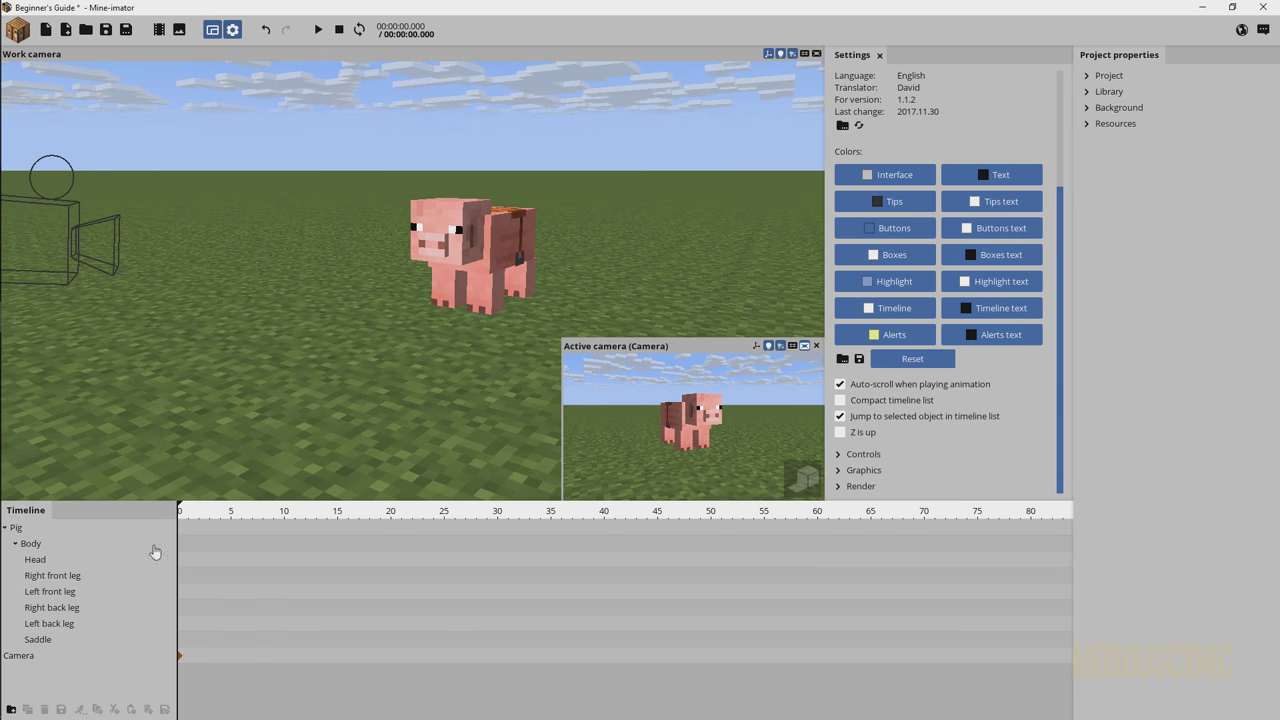
pyautogui.click(68, 577)
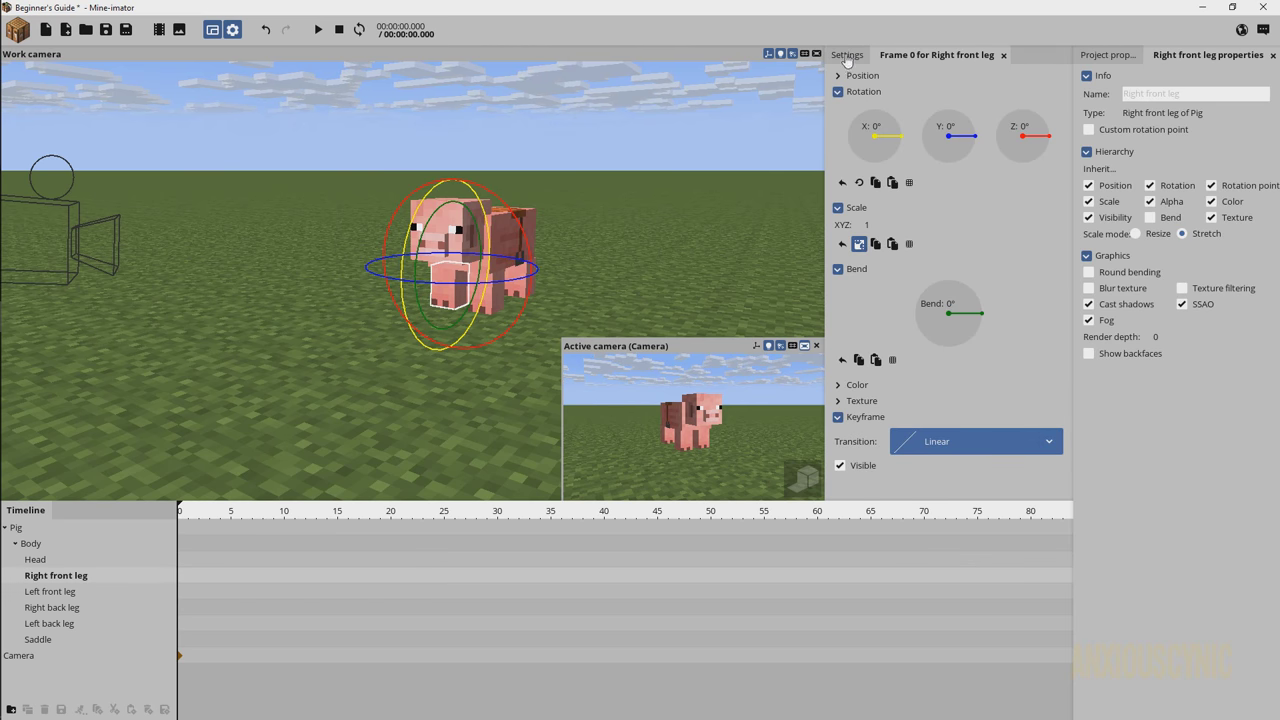
pyautogui.click(847, 56)
pyautogui.click(922, 56)
pyautogui.click(847, 56)
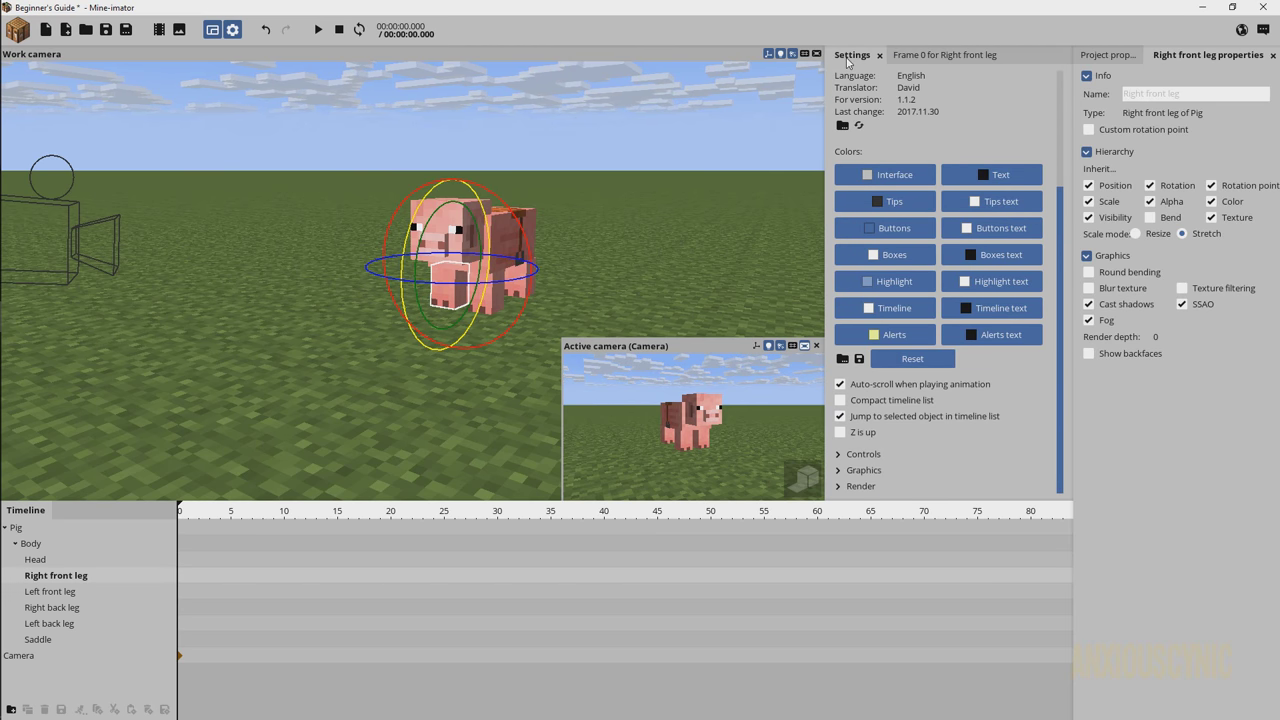
pyautogui.click(865, 405)
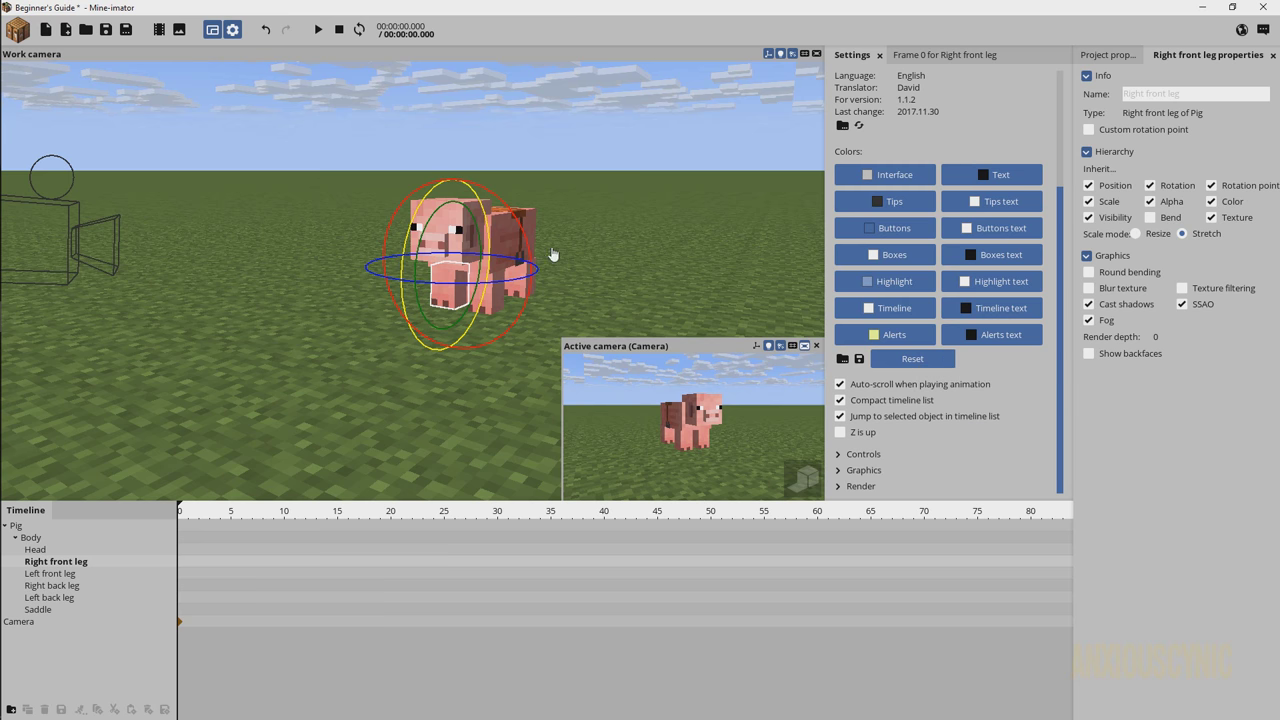
# Select the pig's body in the work camera view and compare its frame properties with those of the whole pig.
pyautogui.click(510, 237)
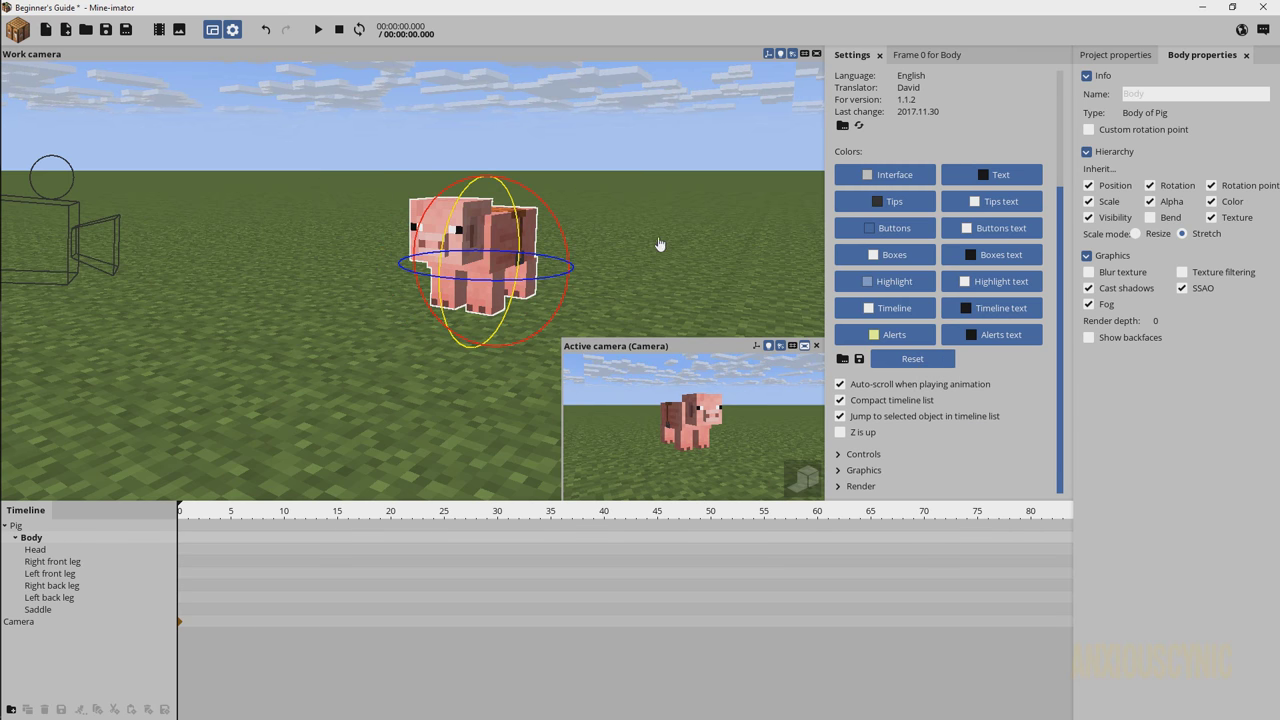
pyautogui.moveTo(655, 253); pyautogui.dragTo(643, 252, button='middle')
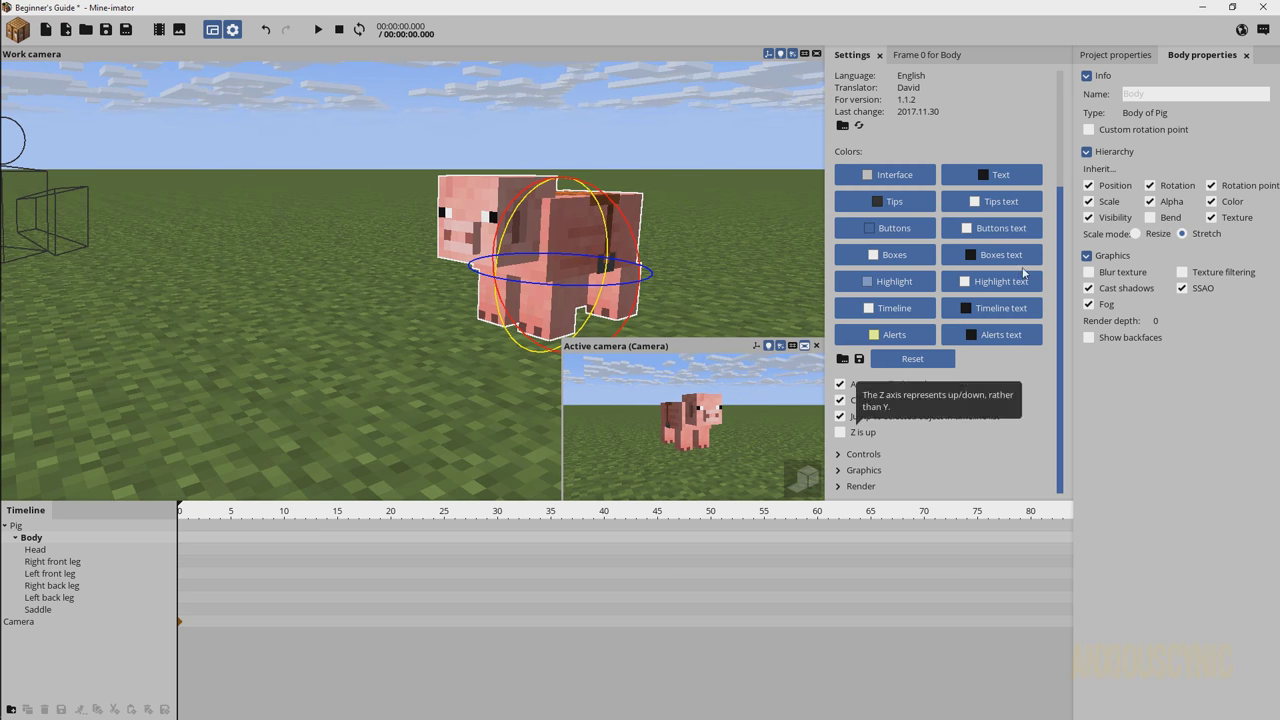
pyautogui.click(929, 56)
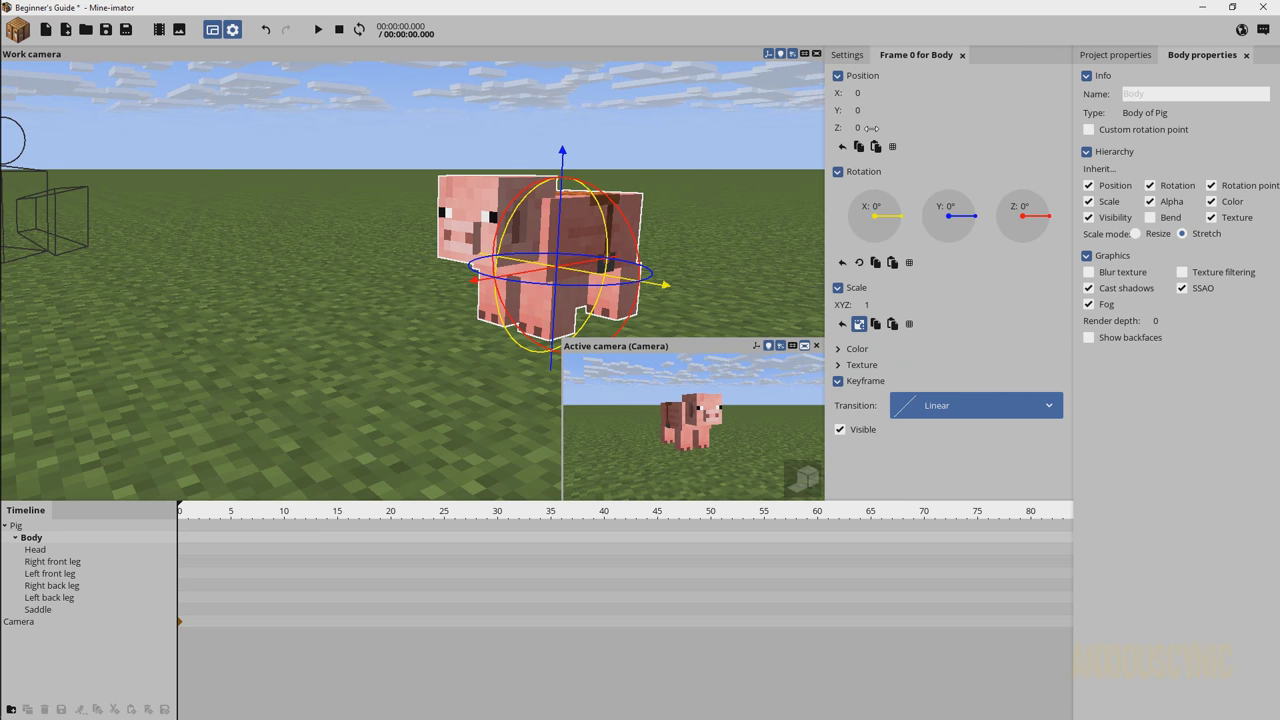
pyautogui.click(30, 527)
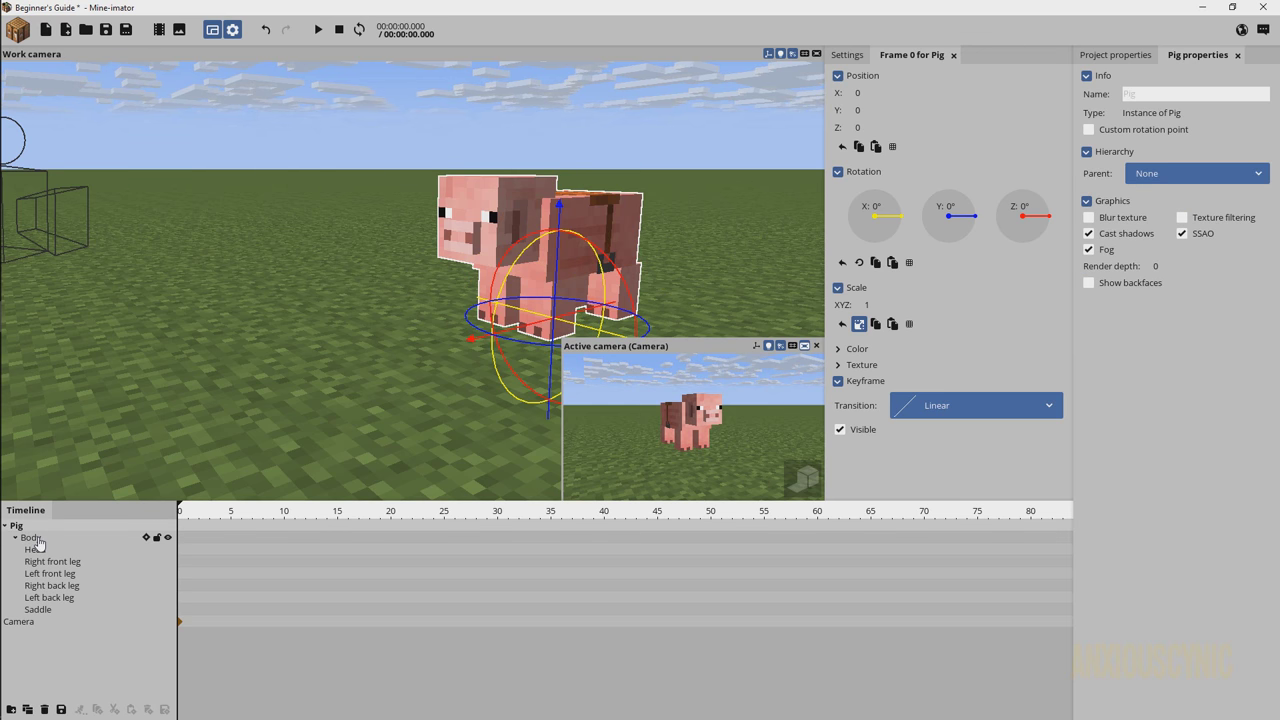
pyautogui.click(32, 538)
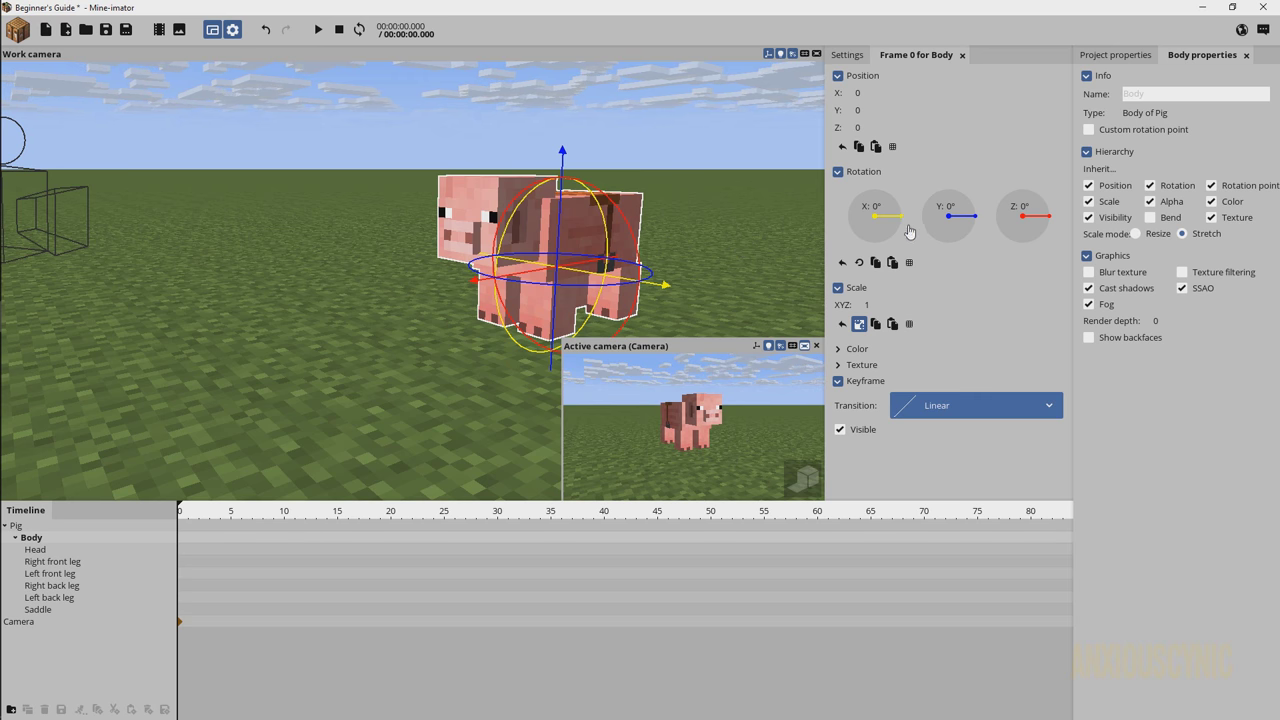
# Try changing the pig body's rotation and its Y and Z positions at frame 0, and undo the Z change.
pyautogui.moveTo(900, 228)
pyautogui.mouseDown()
pyautogui.moveTo(892, 244)
pyautogui.moveTo(889, 196)
pyautogui.moveTo(873, 207)
pyautogui.moveTo(893, 216)
pyautogui.mouseUp()
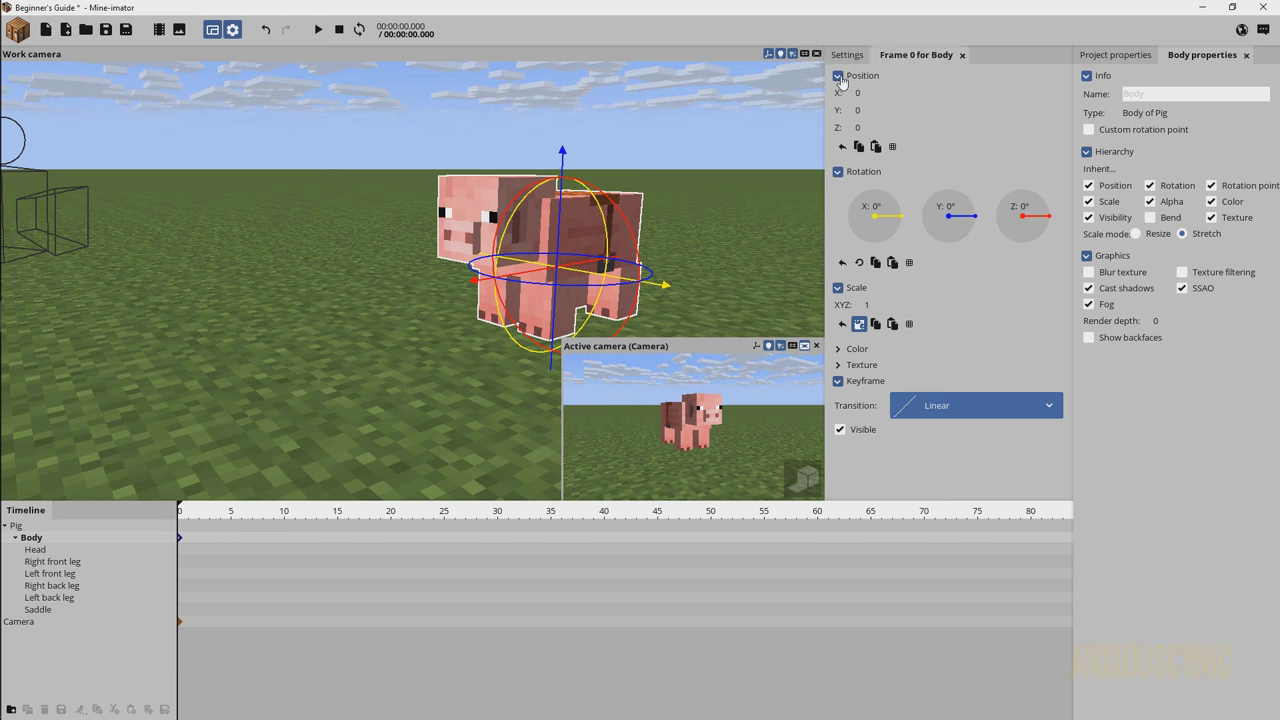
pyautogui.moveTo(858, 110)
pyautogui.mouseDown()
pyautogui.moveTo(876, 110)
pyautogui.moveTo(838, 110)
pyautogui.moveTo(874, 110)
pyautogui.moveTo(862, 110)
pyautogui.mouseUp()
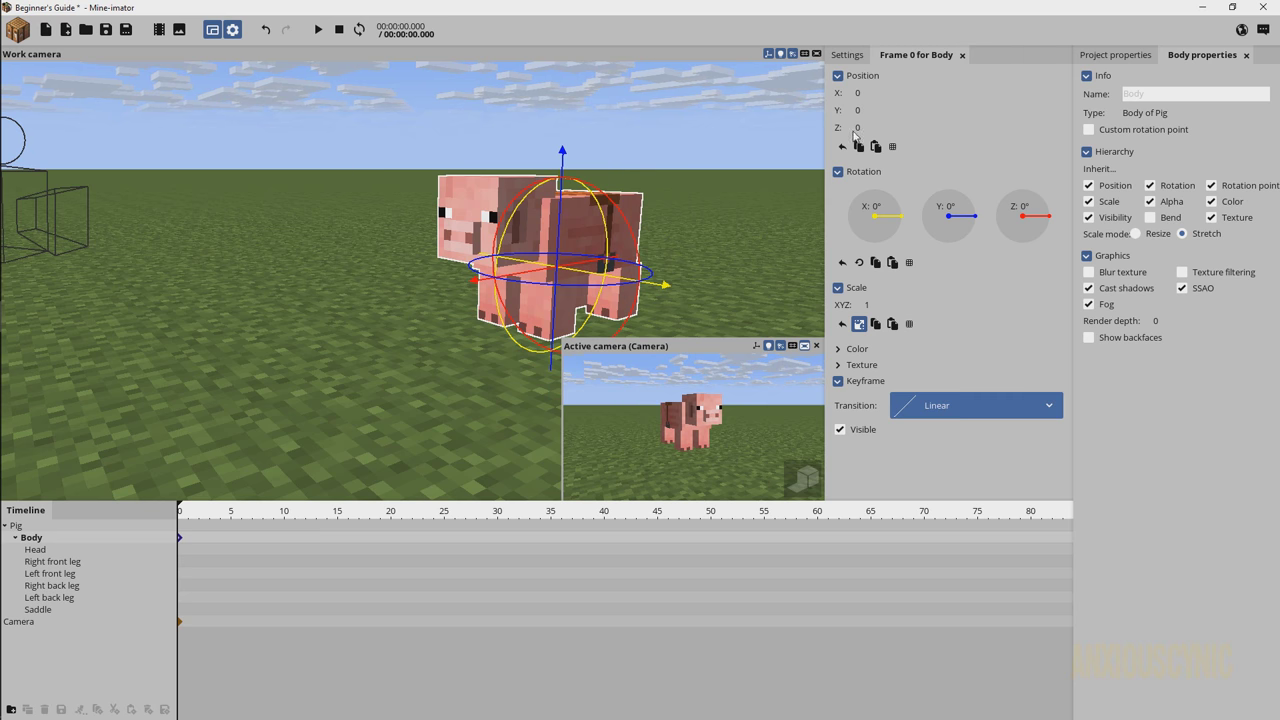
pyautogui.moveTo(866, 131)
pyautogui.mouseDown()
pyautogui.moveTo(882, 130)
pyautogui.moveTo(836, 130)
pyautogui.moveTo(872, 130)
pyautogui.mouseUp()
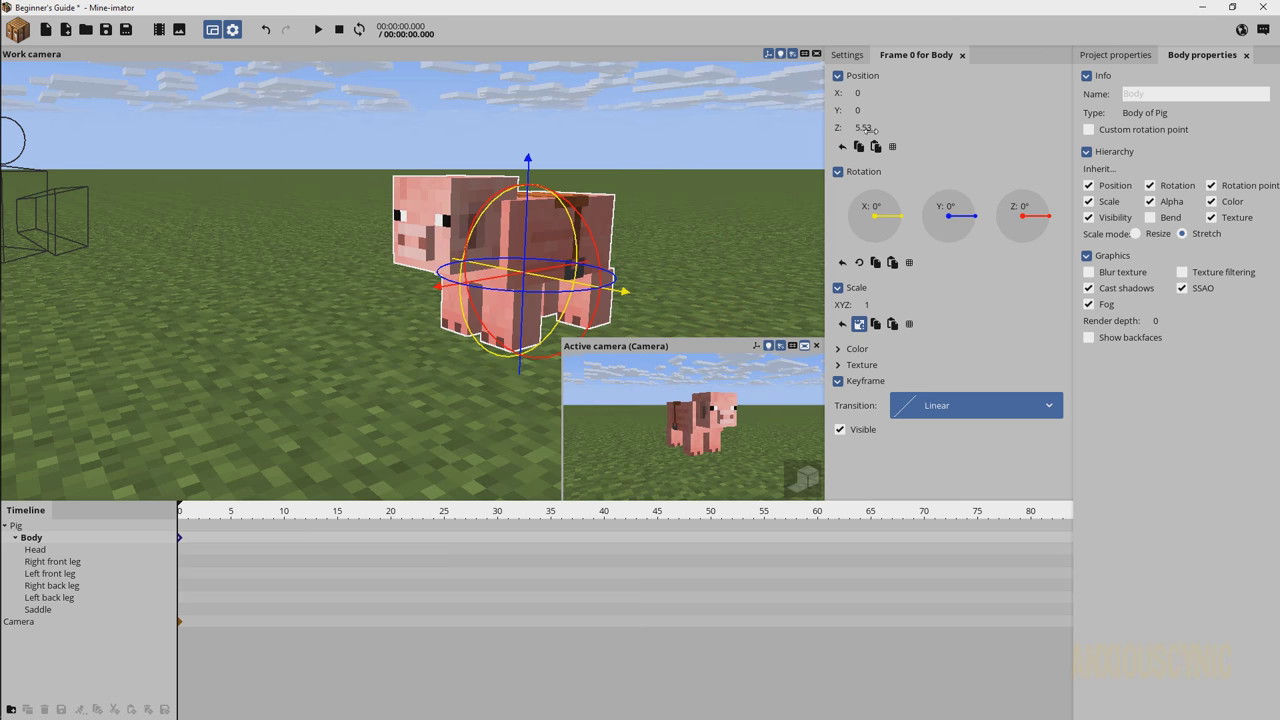
pyautogui.hotkey('ctrl', 'z')
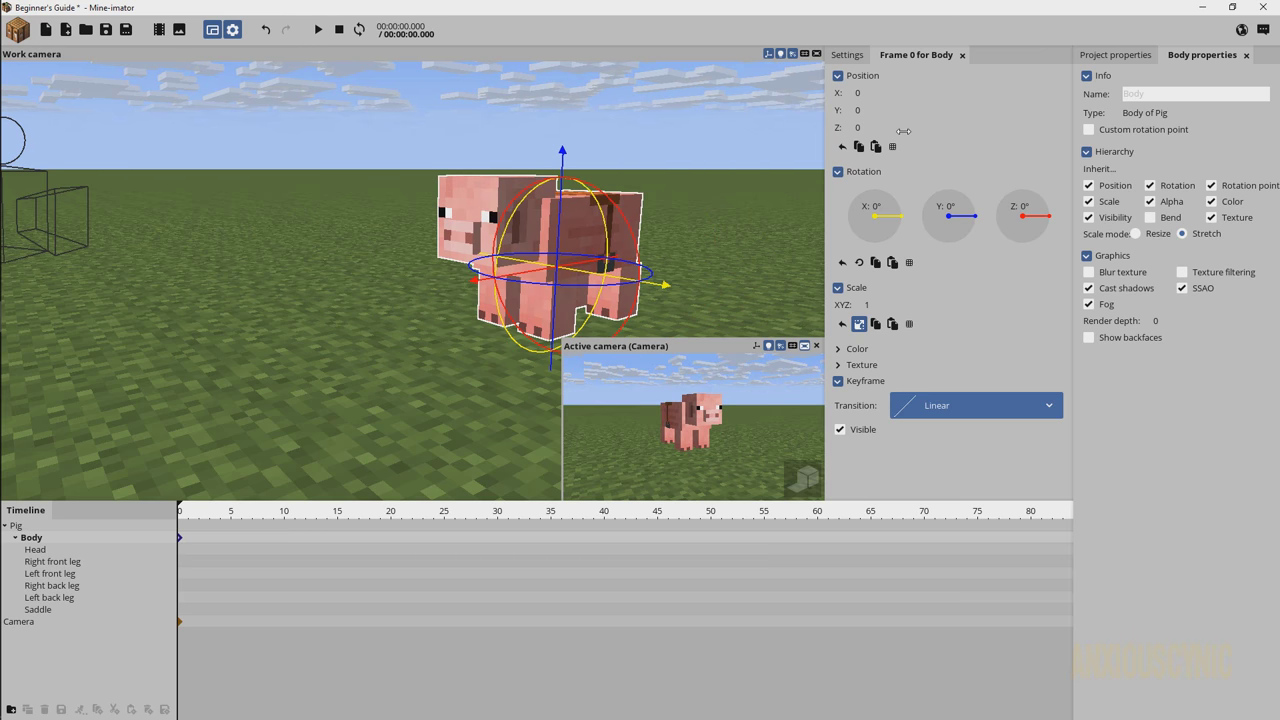
# Turn on Z is up in the settings, and test the pig body's Z and Y positions with the switched axes.
pyautogui.click(847, 56)
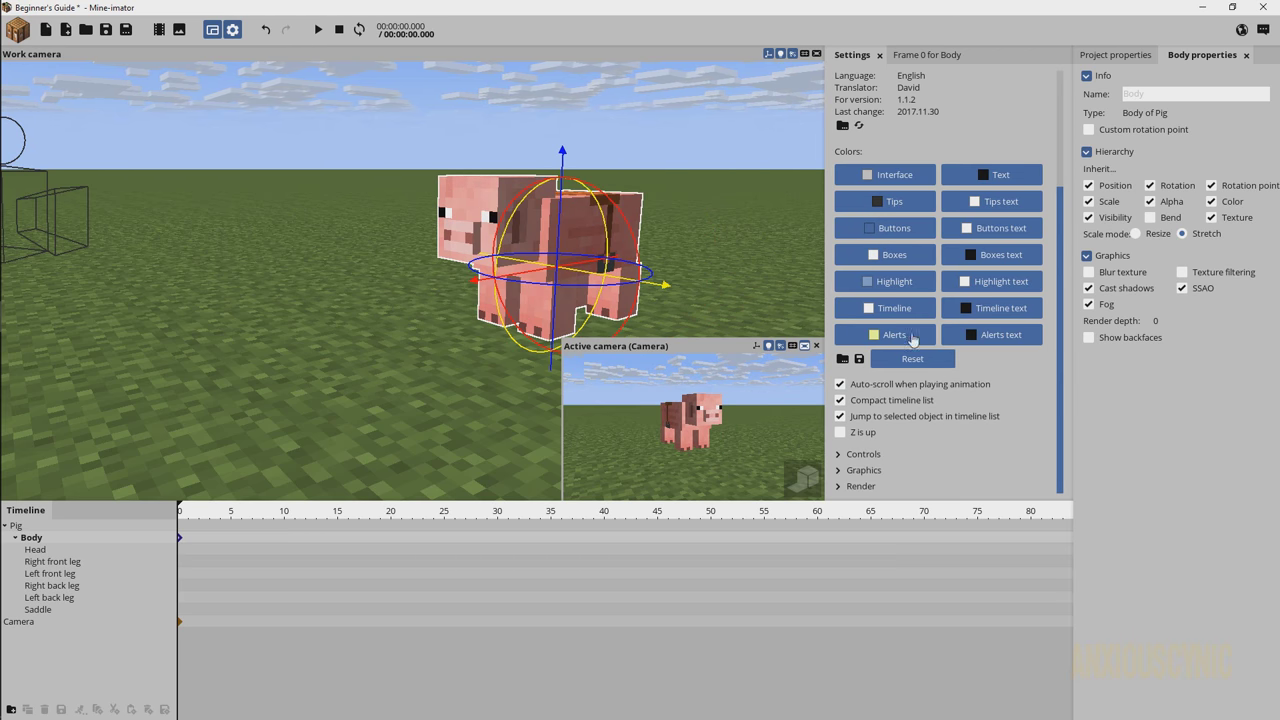
pyautogui.click(848, 435)
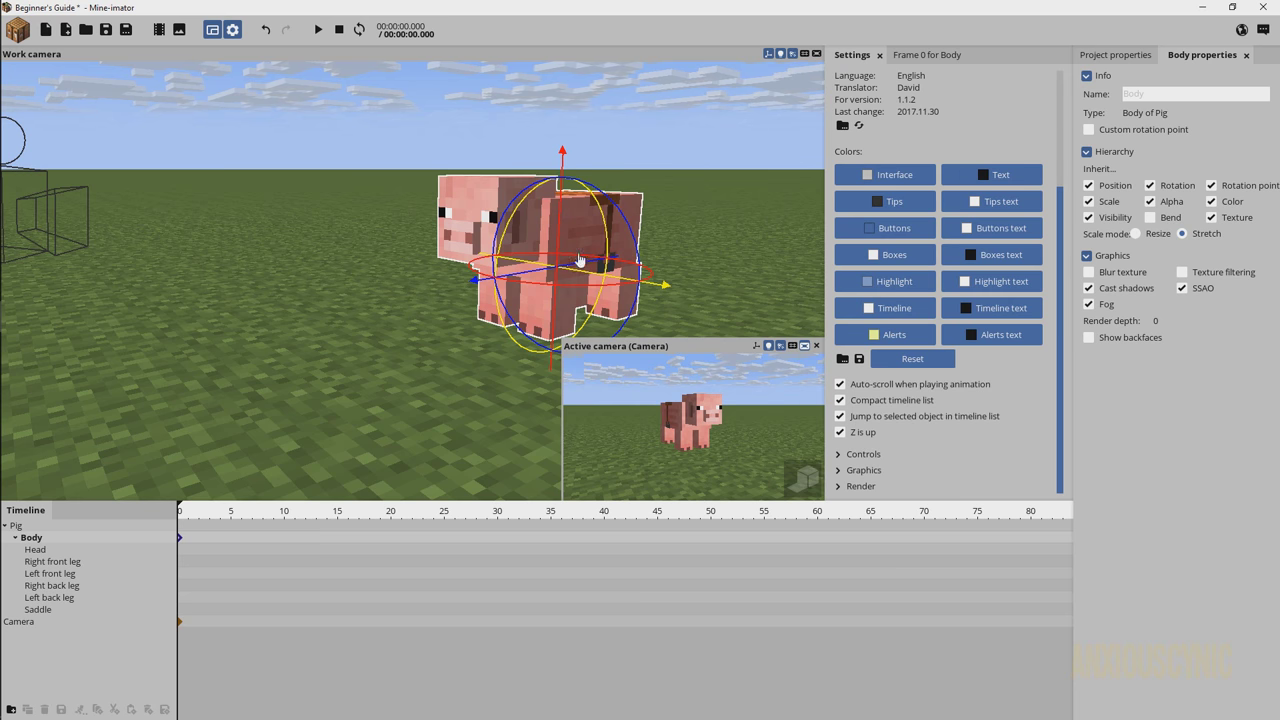
pyautogui.click(921, 56)
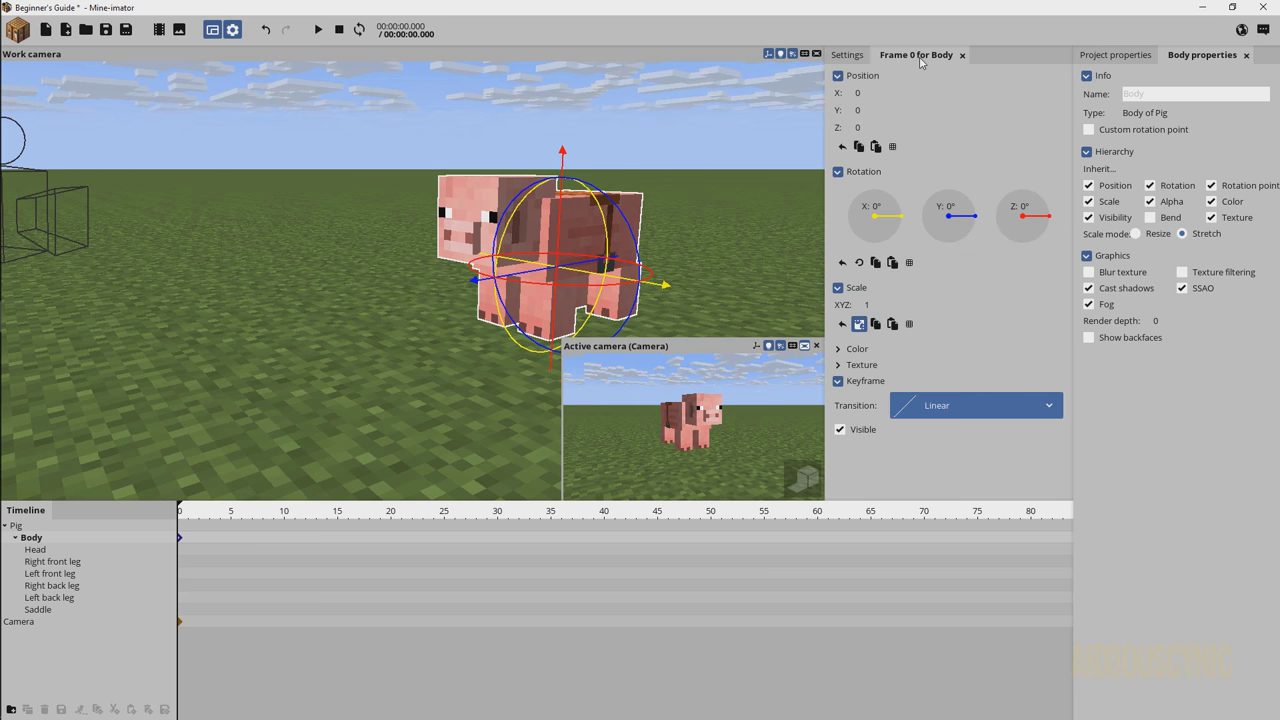
pyautogui.moveTo(858, 129)
pyautogui.mouseDown()
pyautogui.moveTo(900, 128)
pyautogui.moveTo(838, 128)
pyautogui.moveTo(875, 128)
pyautogui.mouseUp()
pyautogui.rightClick(873, 129)
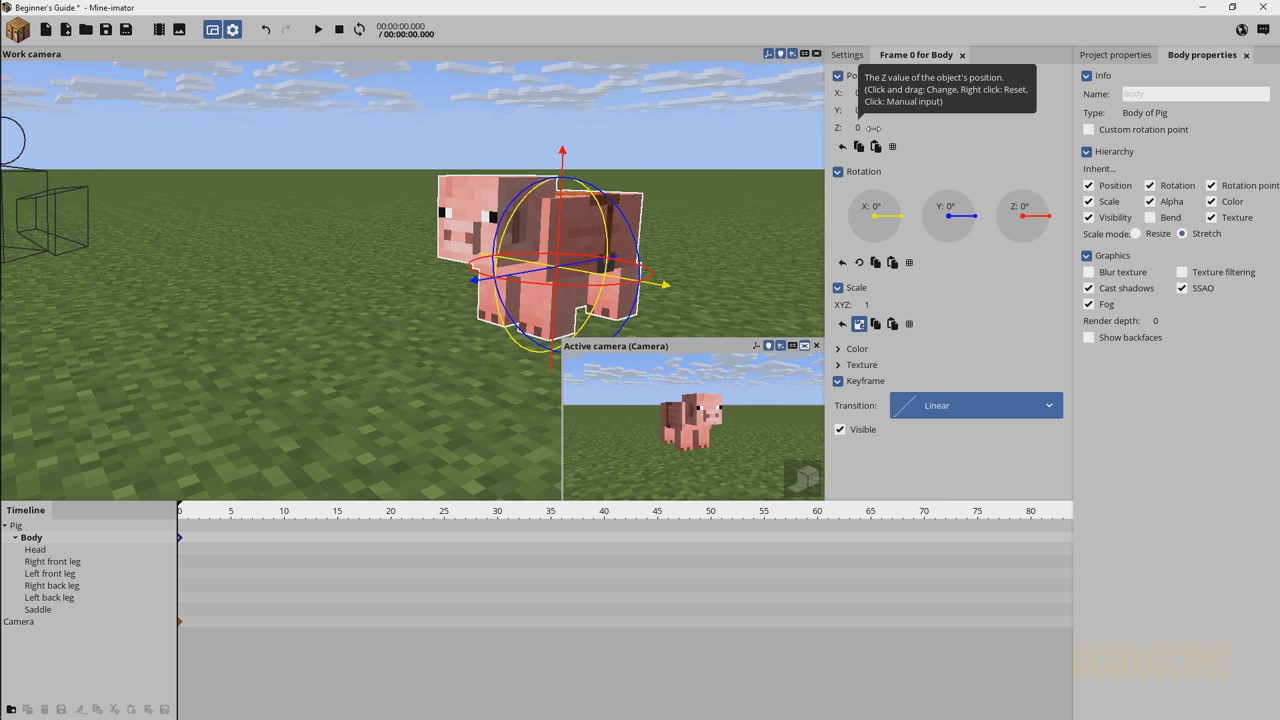
pyautogui.click(847, 57)
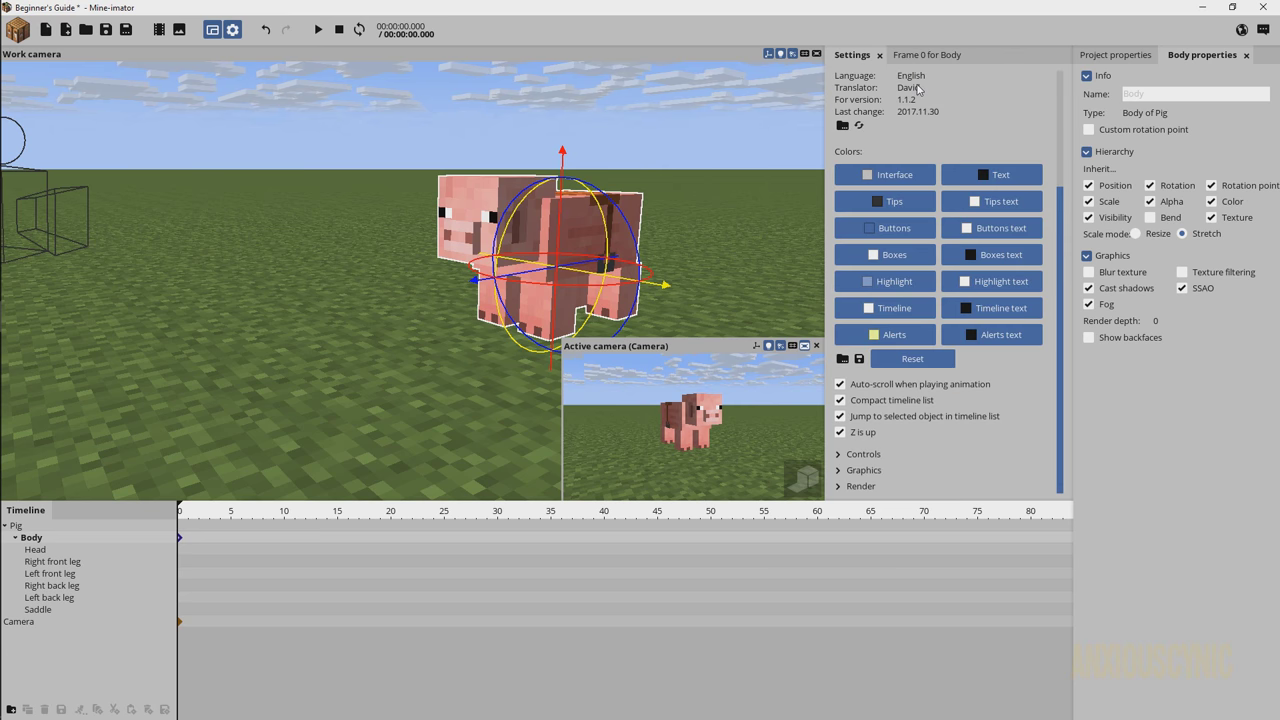
pyautogui.click(920, 56)
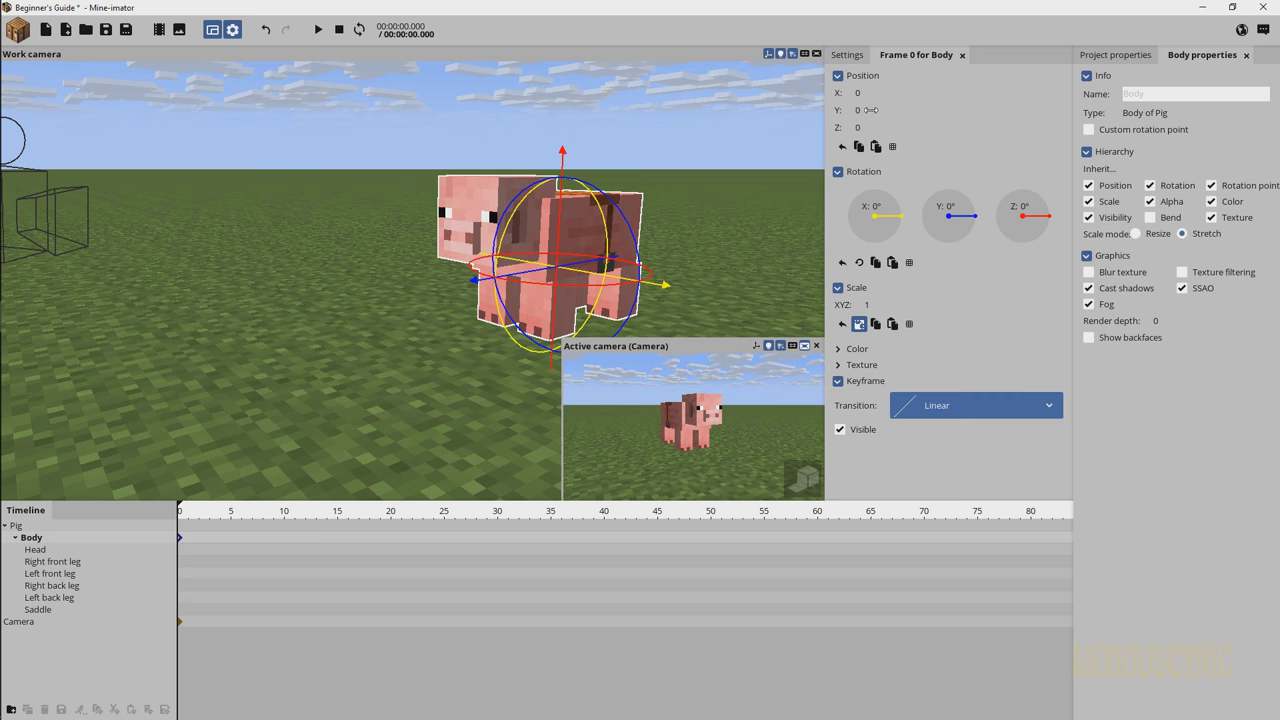
pyautogui.moveTo(870, 110)
pyautogui.mouseDown()
pyautogui.moveTo(850, 110)
pyautogui.moveTo(900, 110)
pyautogui.moveTo(866, 110)
pyautogui.mouseUp()
pyautogui.press('Escape')
# Examine the interface shortcuts, camera controls and camera move speed in the Controls settings, and collapse that section.
pyautogui.click(838, 107)
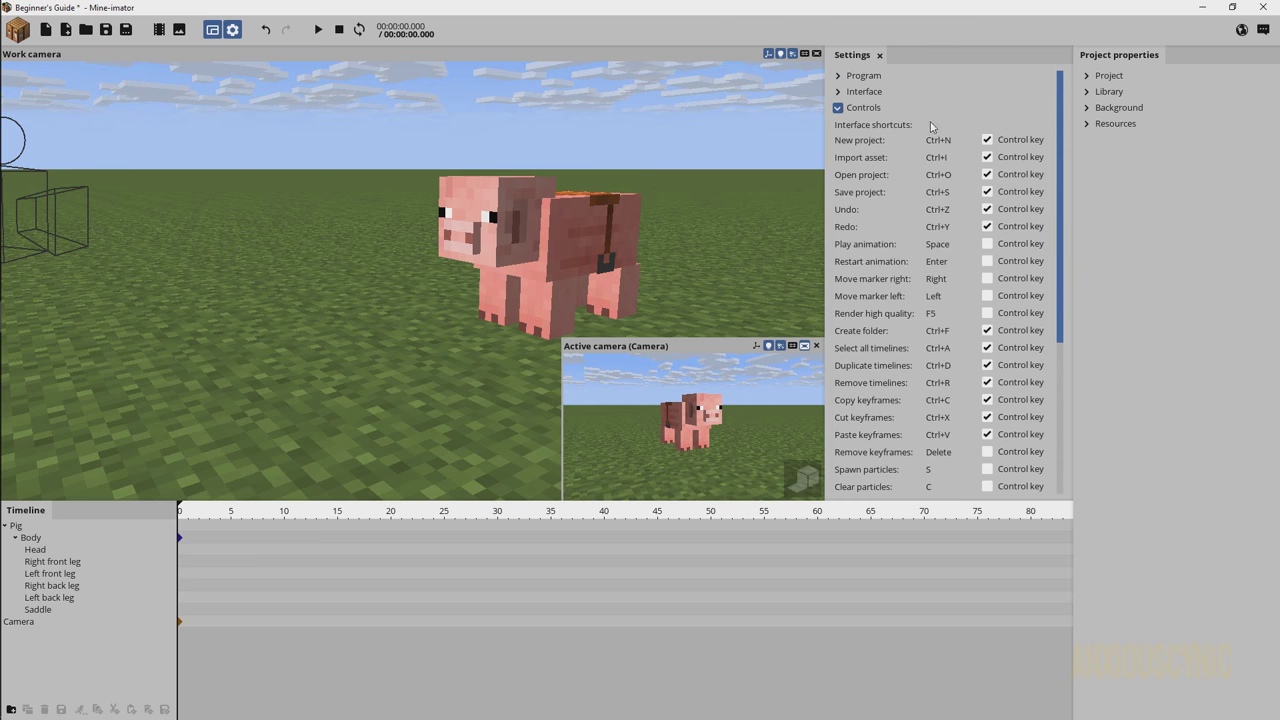
pyautogui.moveTo(1060, 114); pyautogui.dragTo(1068, 294)
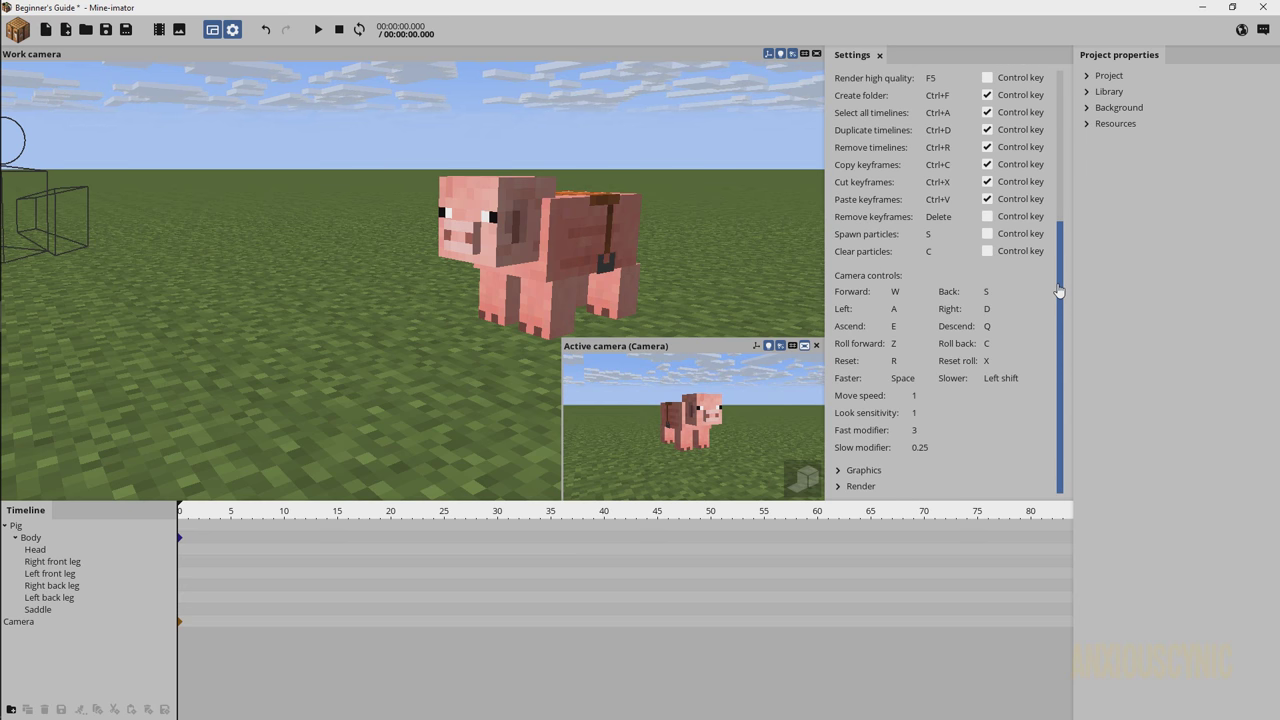
pyautogui.scroll(2, 1062, 292)
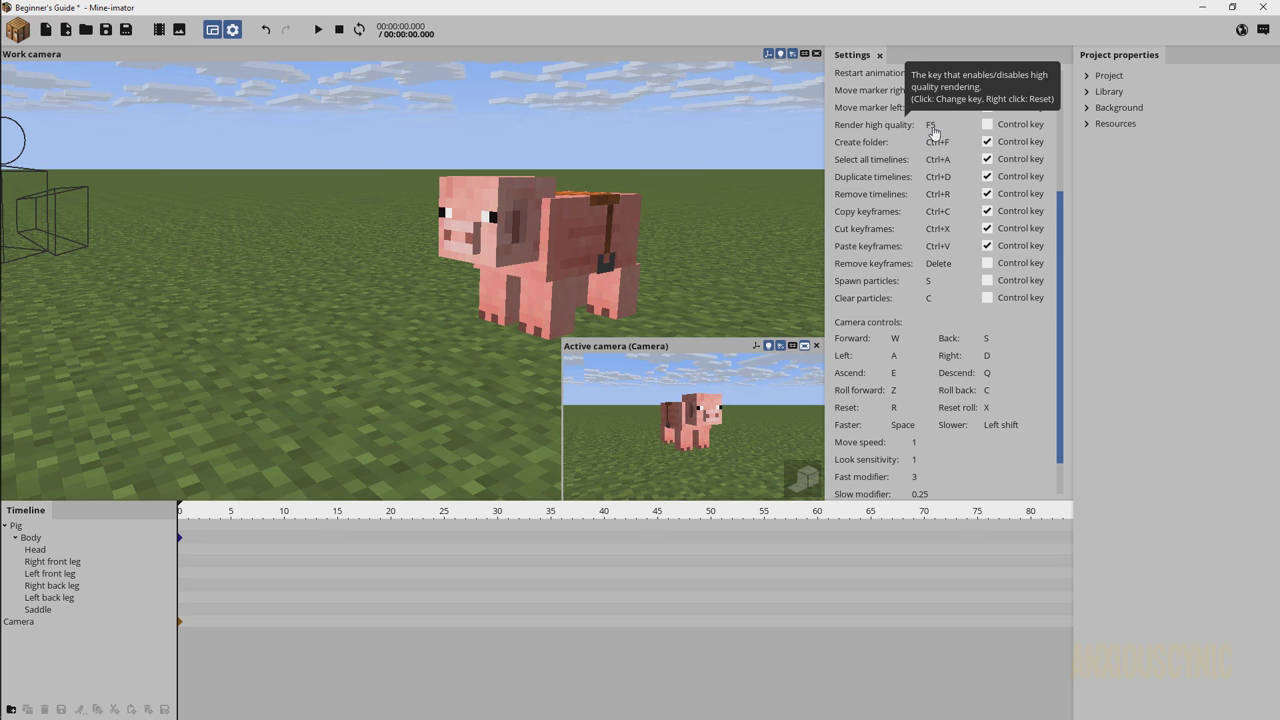
pyautogui.scroll(4, 1059, 190)
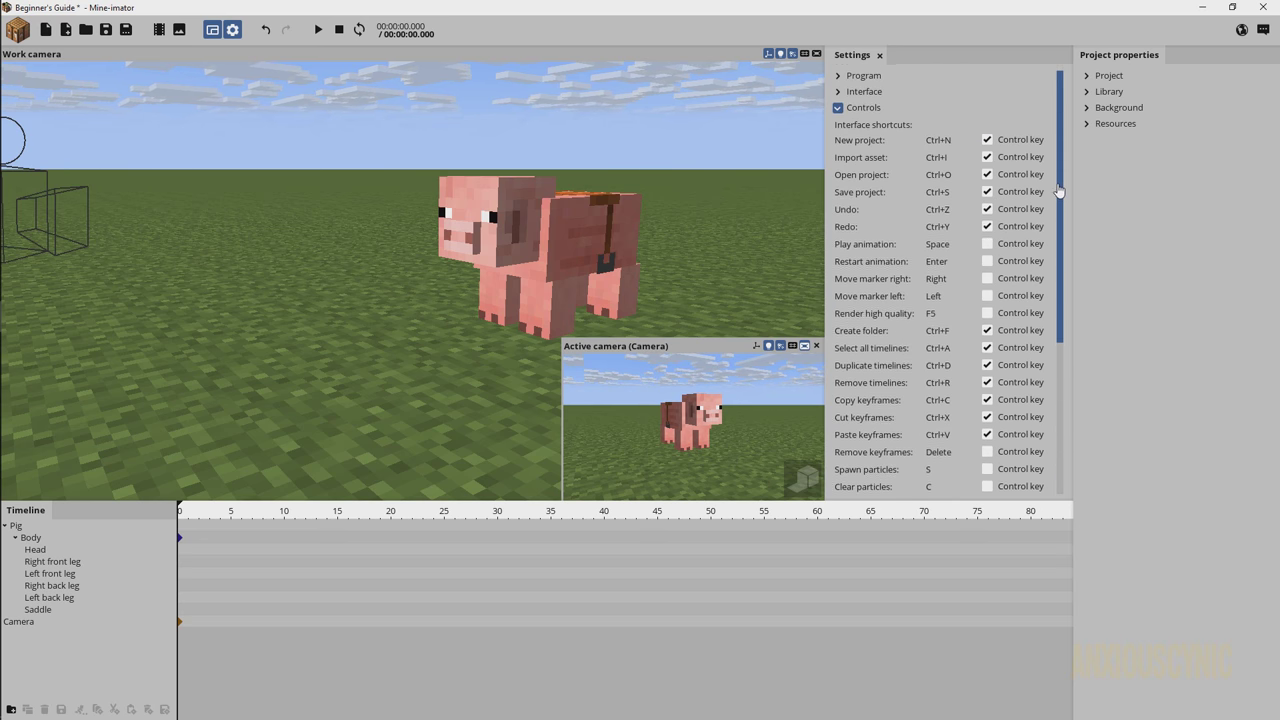
pyautogui.scroll(-5, 1059, 190)
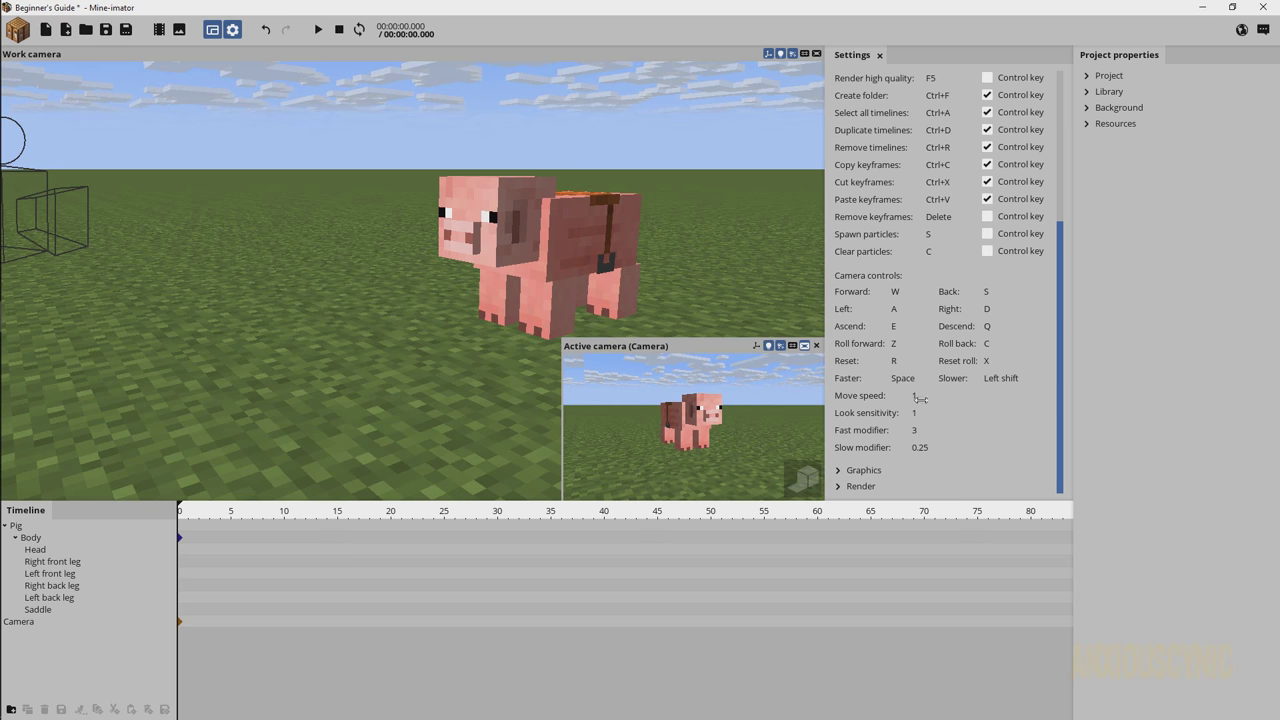
pyautogui.moveTo(915, 401); pyautogui.dragTo(953, 405)
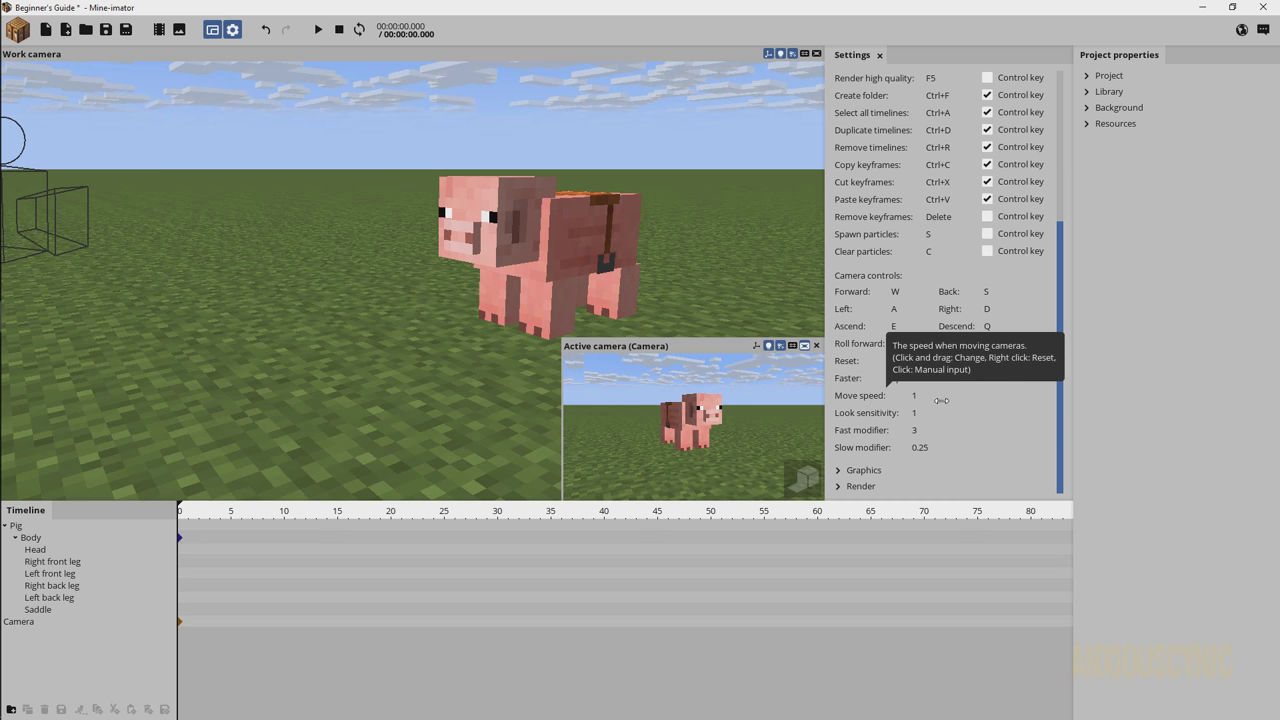
pyautogui.moveTo(1059, 393); pyautogui.dragTo(1074, 237)
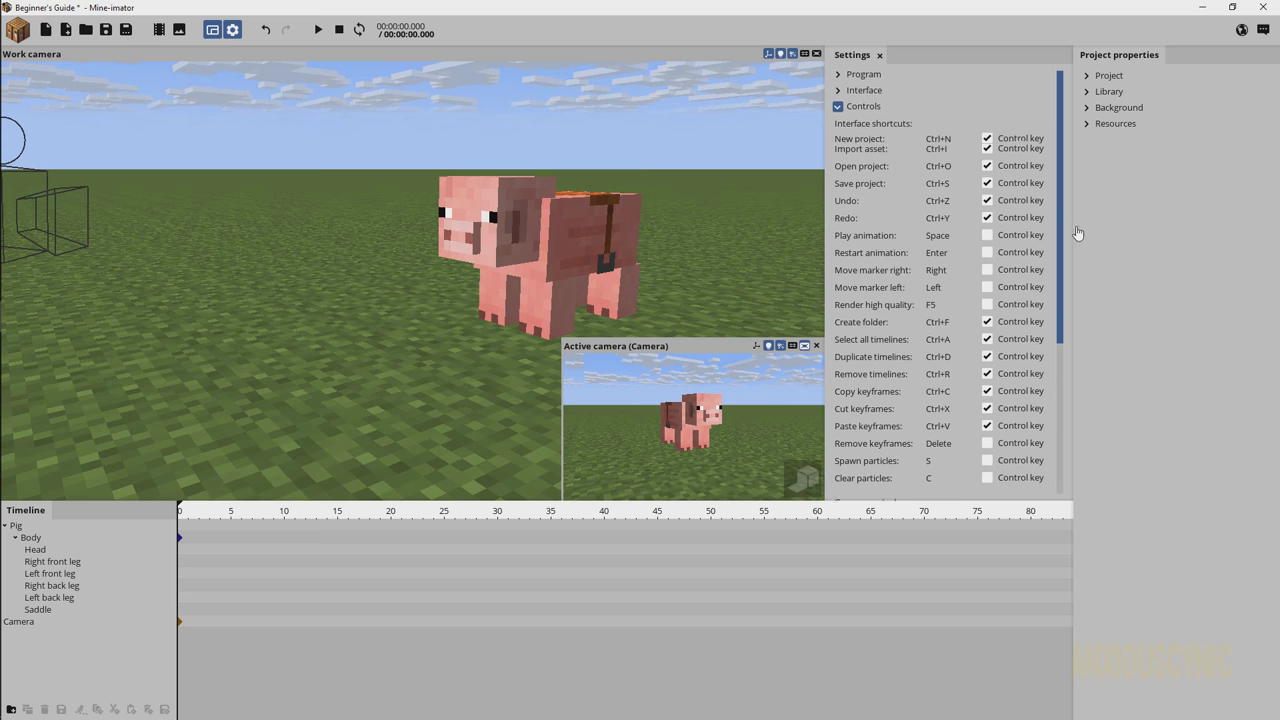
pyautogui.click(848, 109)
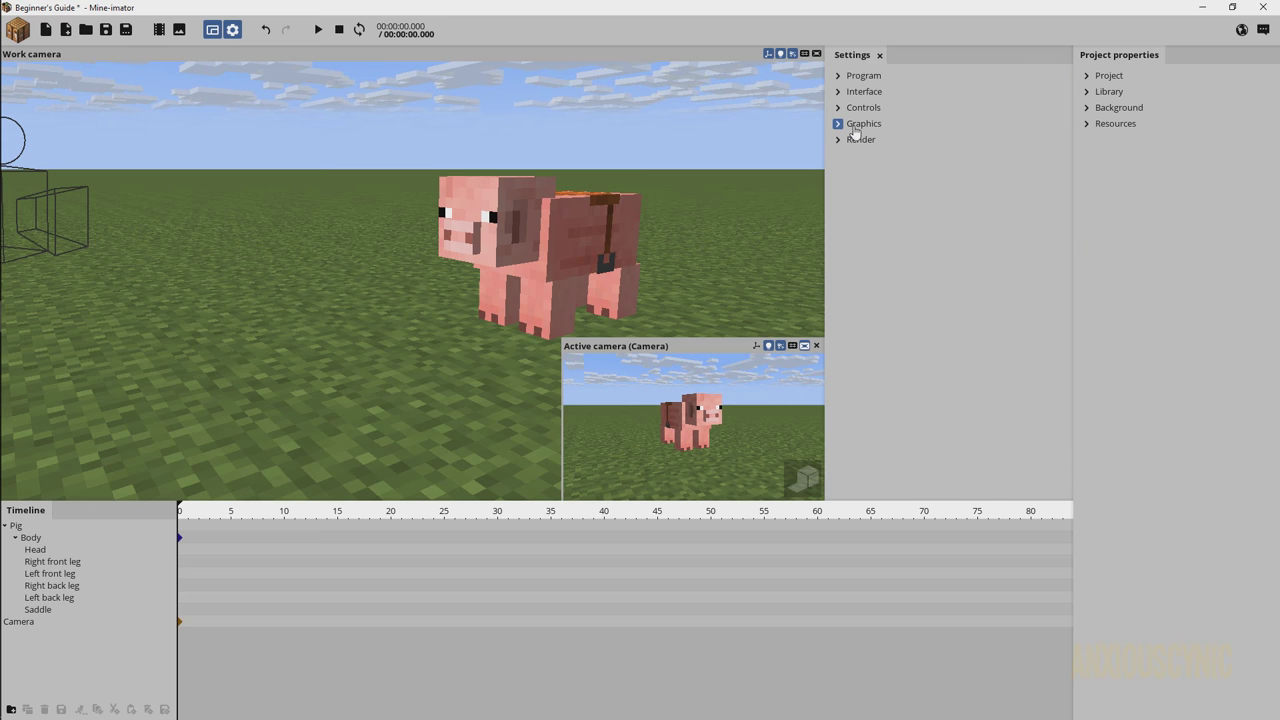
# Show the Graphics settings and change the pig's model in the library to Human with the Steve variant.
pyautogui.click(853, 128)
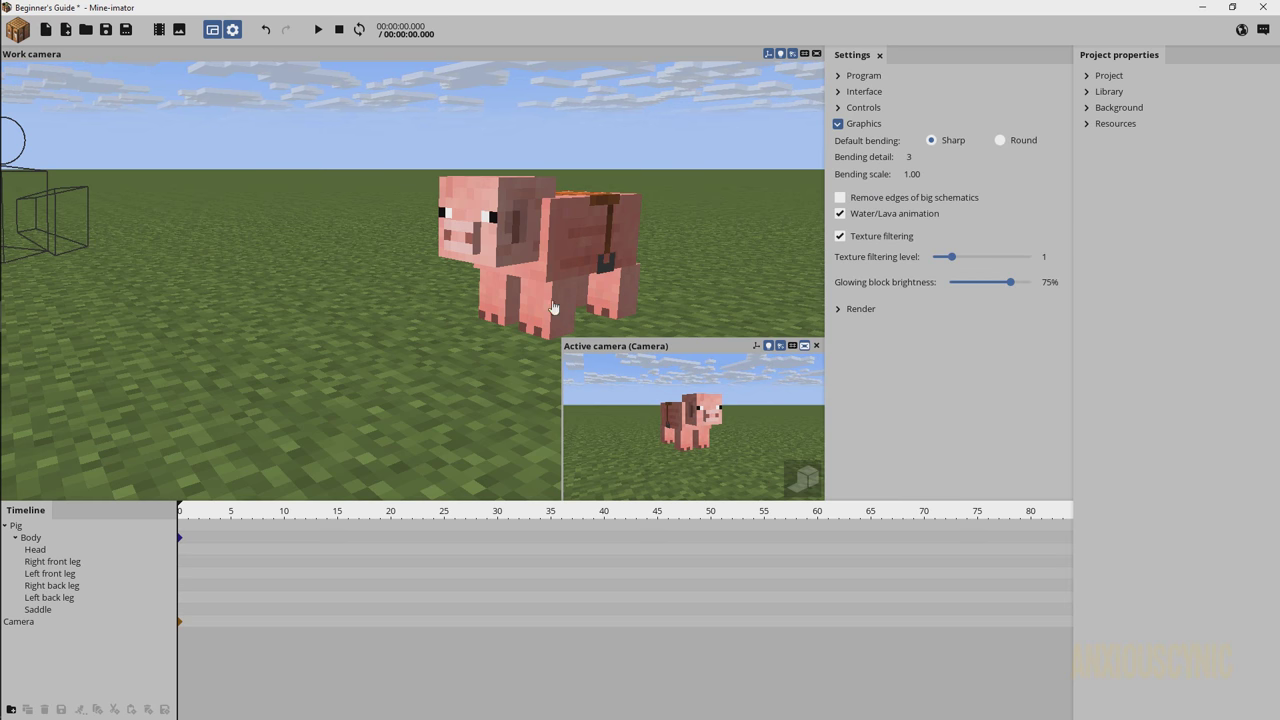
pyautogui.click(1090, 91)
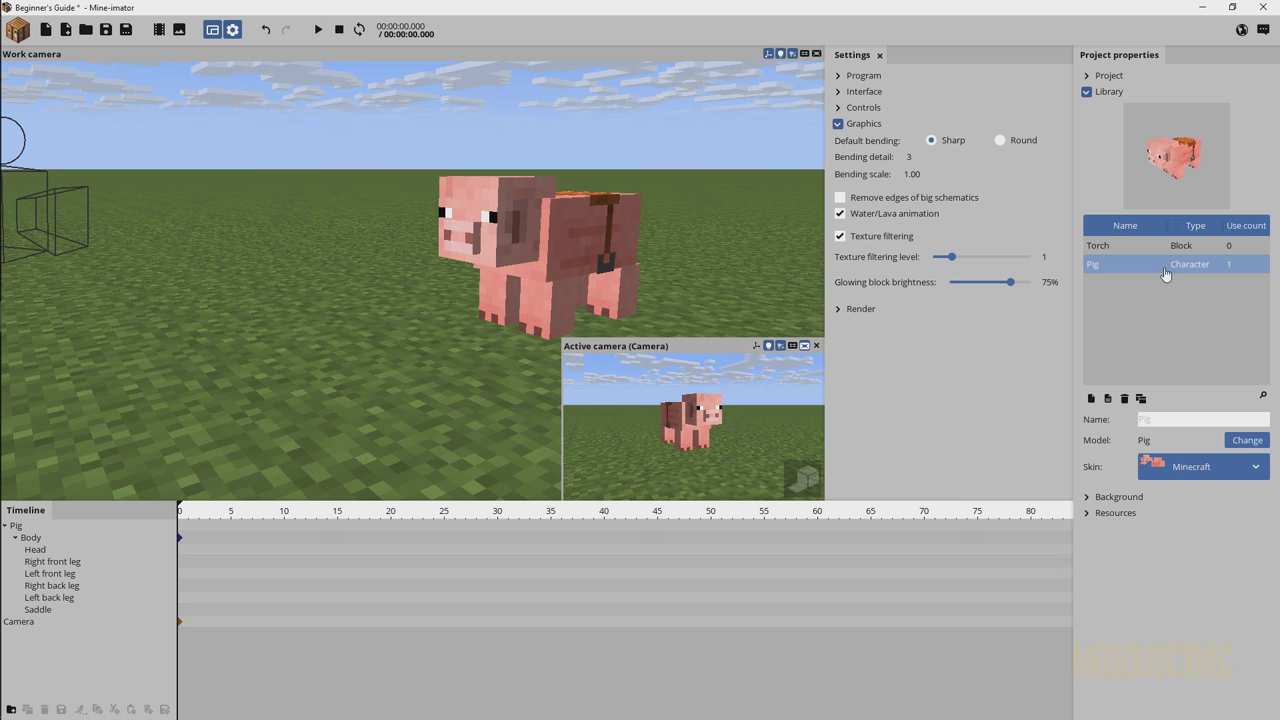
pyautogui.click(1240, 442)
pyautogui.click(887, 118)
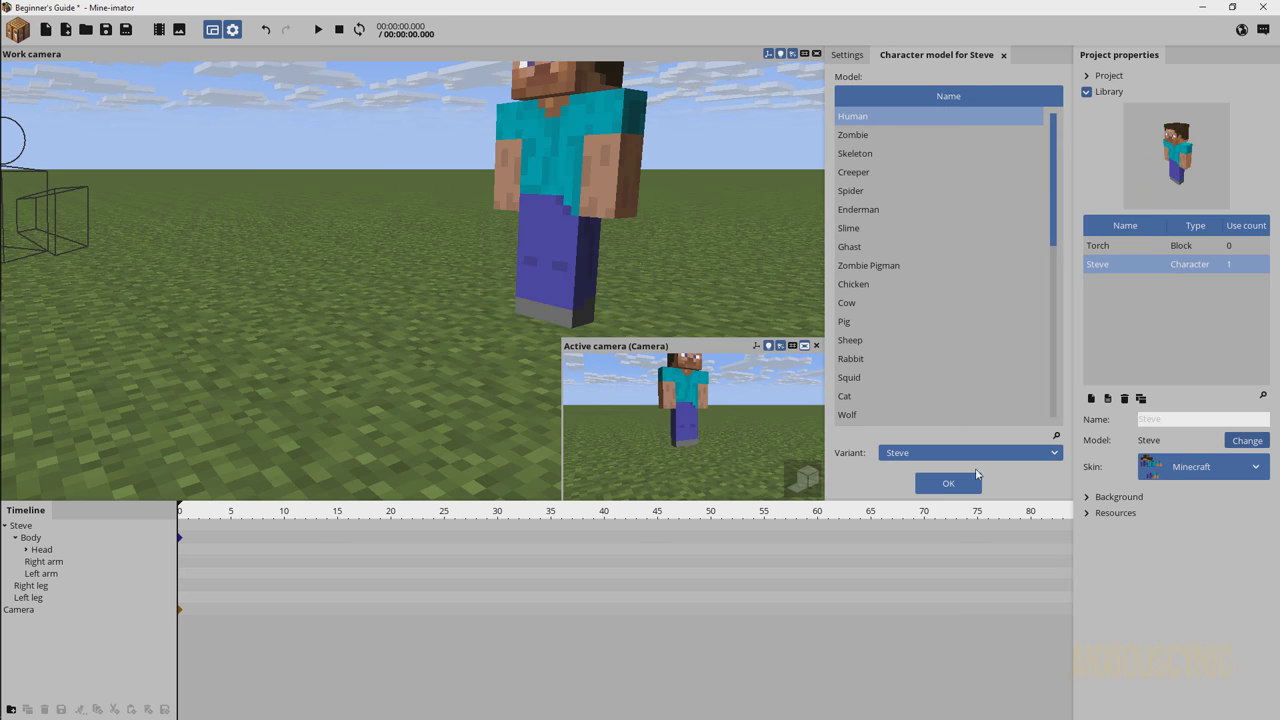
pyautogui.click(948, 484)
# Bend Steve's left arm to about 91° at frame 0, inspect the sharp elbow up close and deselect the arm.
pyautogui.moveTo(451, 251); pyautogui.dragTo(451, 251, button='right')
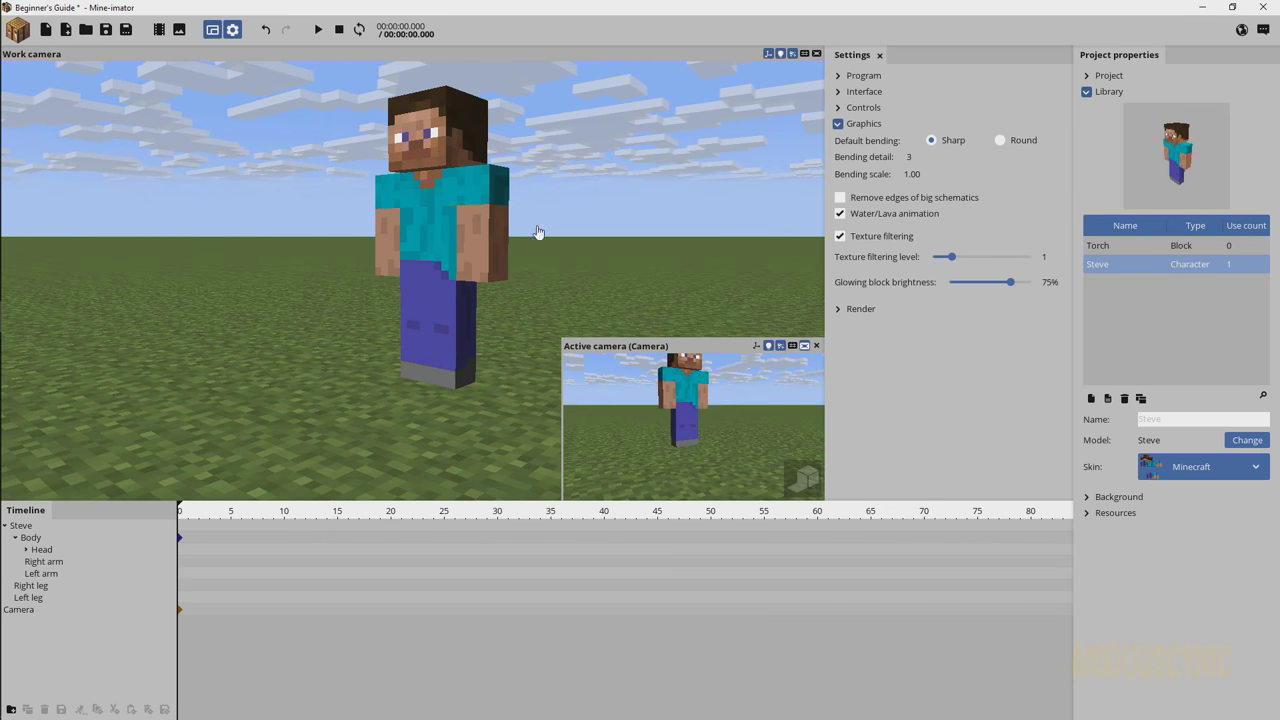
pyautogui.click(489, 230)
pyautogui.moveTo(595, 237); pyautogui.dragTo(467, 230, button='right')
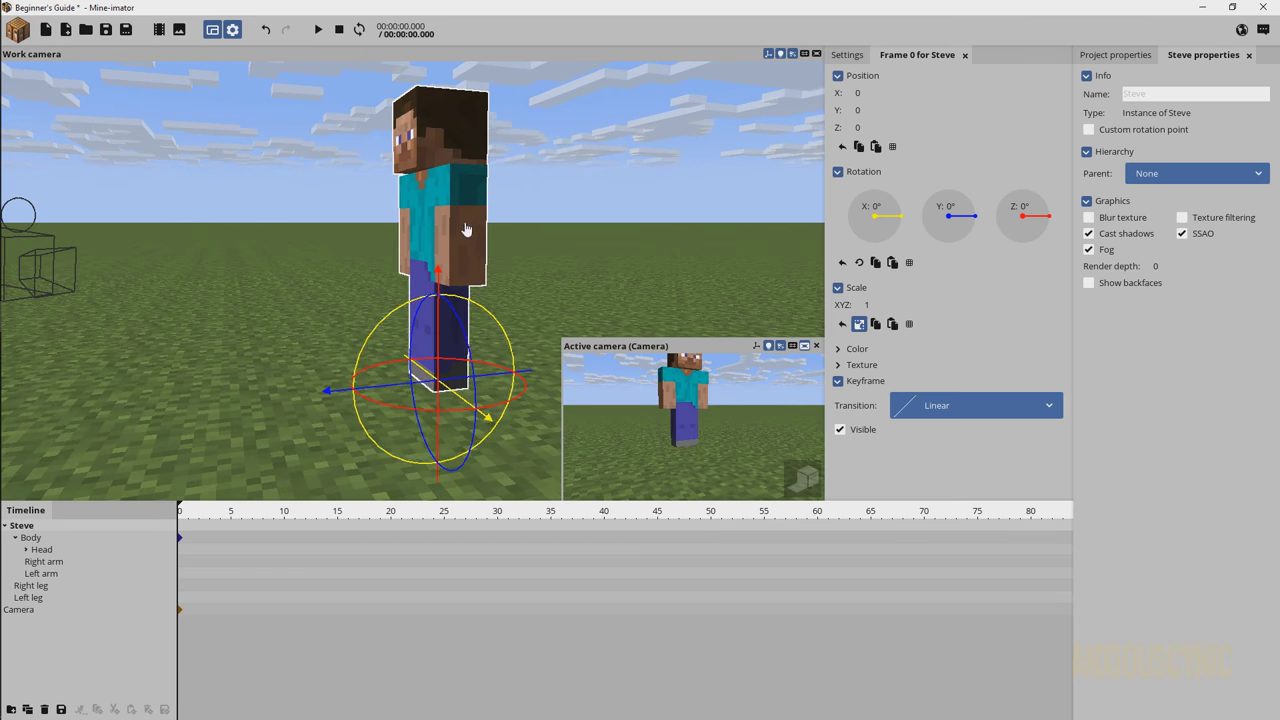
pyautogui.click(467, 230)
pyautogui.moveTo(560, 232); pyautogui.dragTo(497, 245, button='right')
pyautogui.moveTo(512, 162); pyautogui.dragTo(519, 266)
pyautogui.moveTo(620, 271); pyautogui.dragTo(514, 320, button='right')
pyautogui.scroll(-3, 571, 277)
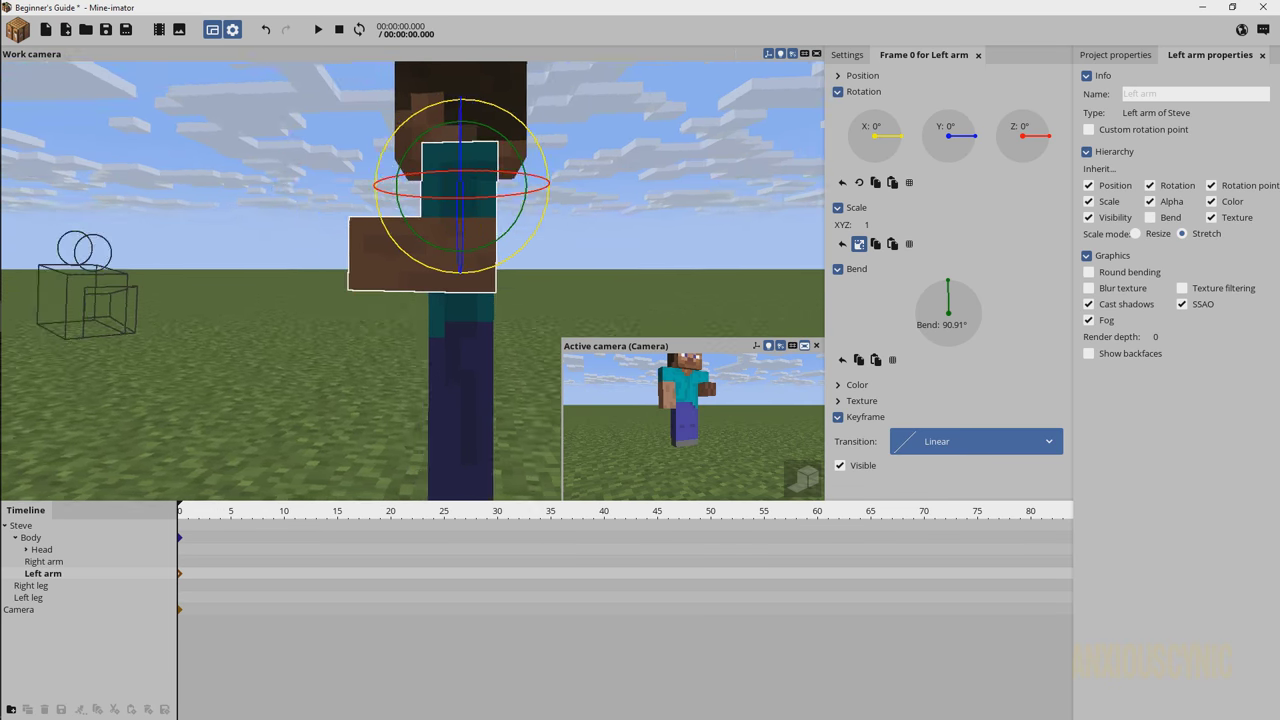
pyautogui.moveTo(571, 277); pyautogui.dragTo(658, 228, button='right')
pyautogui.click(658, 228)
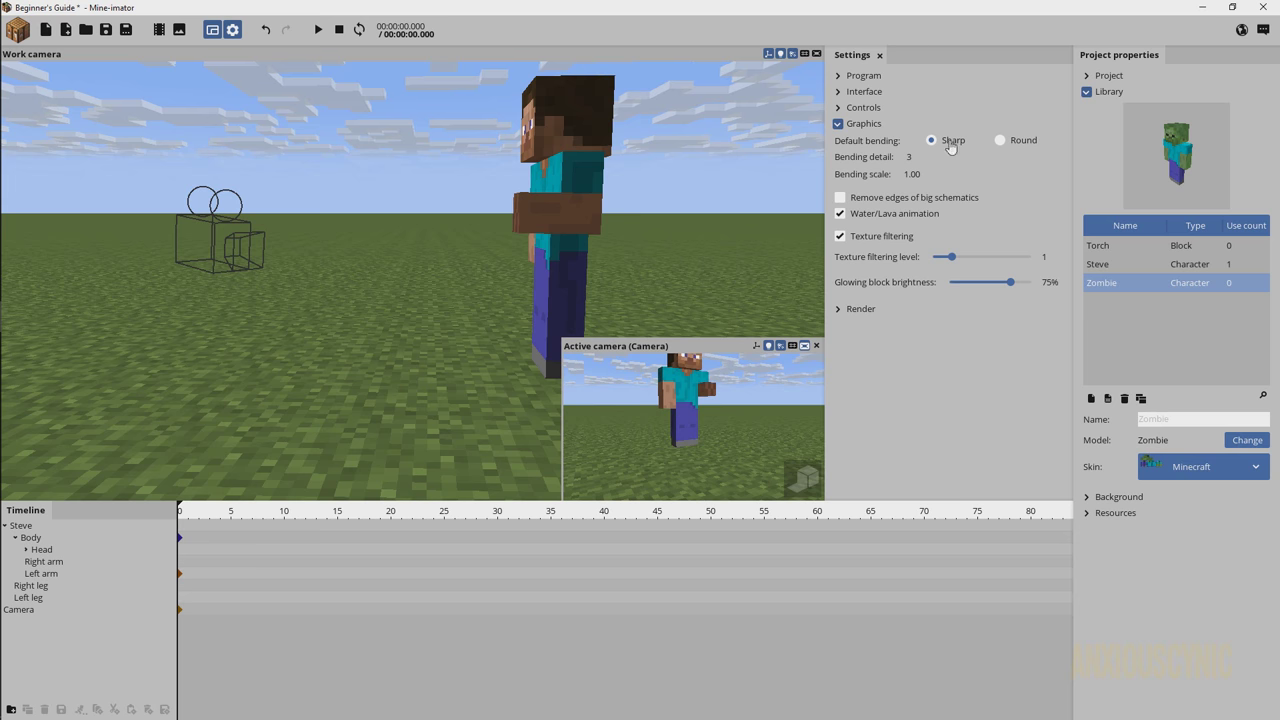
# Set the default bending to Round and create a Zombie character with the Minecraft skin.
pyautogui.click(1003, 147)
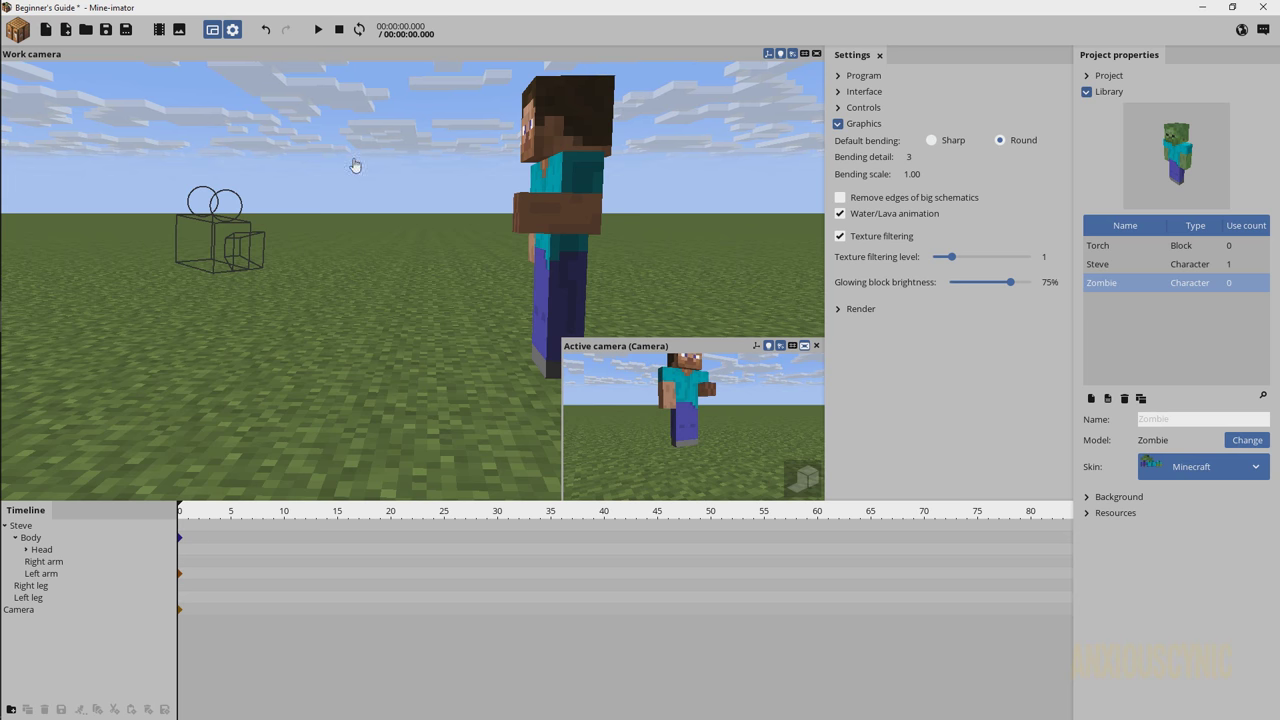
pyautogui.click(20, 33)
pyautogui.click(35, 77)
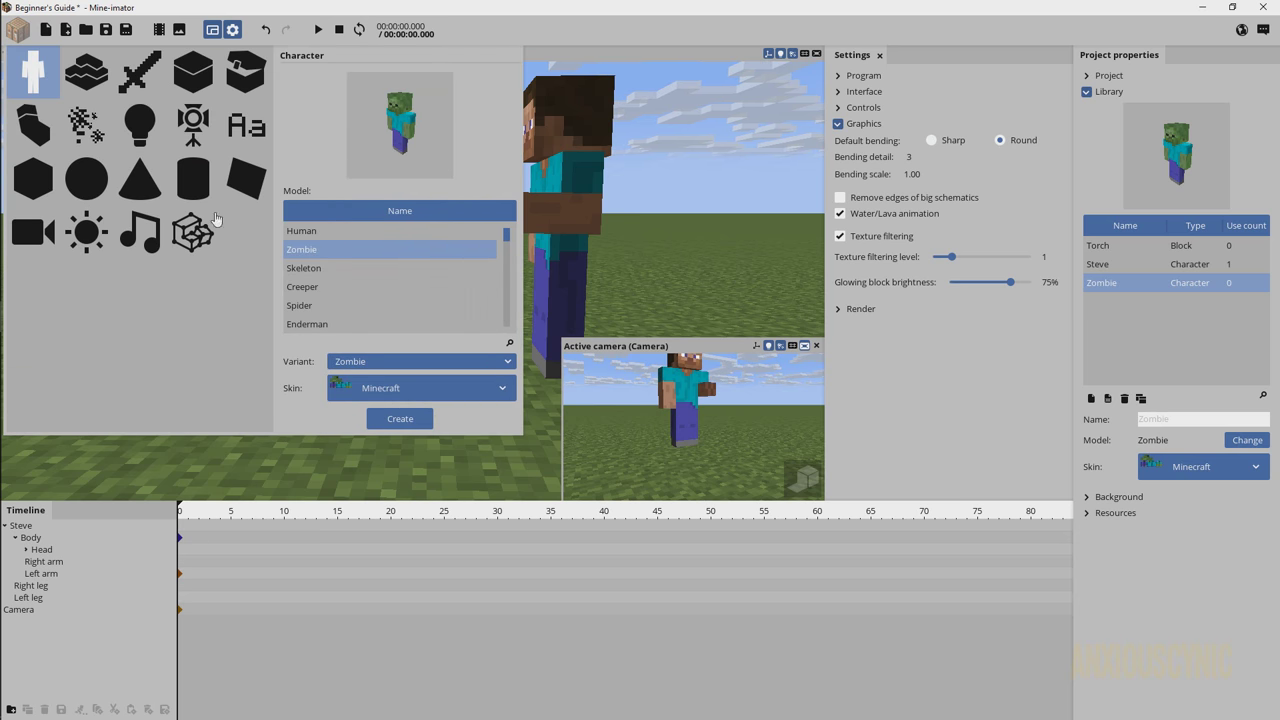
pyautogui.click(386, 419)
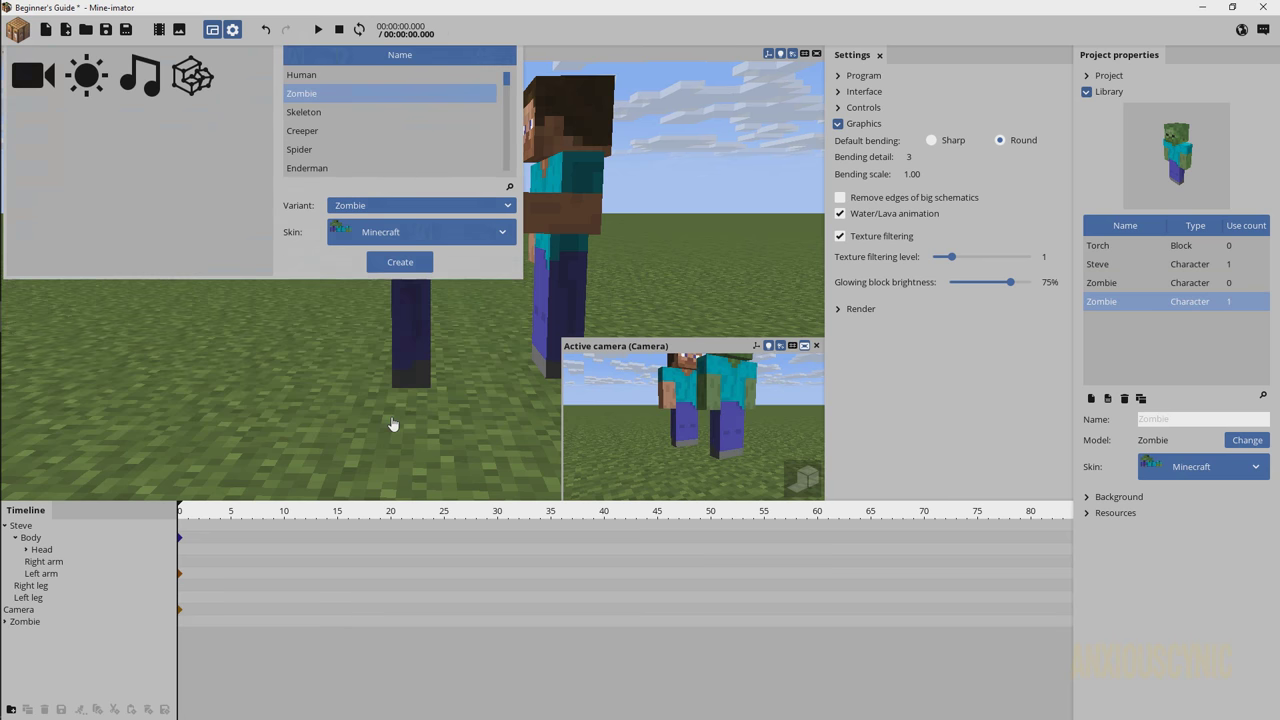
# Bend the zombie's left arm to about 92° and compare its elbow with Steve's up close.
pyautogui.click(351, 280)
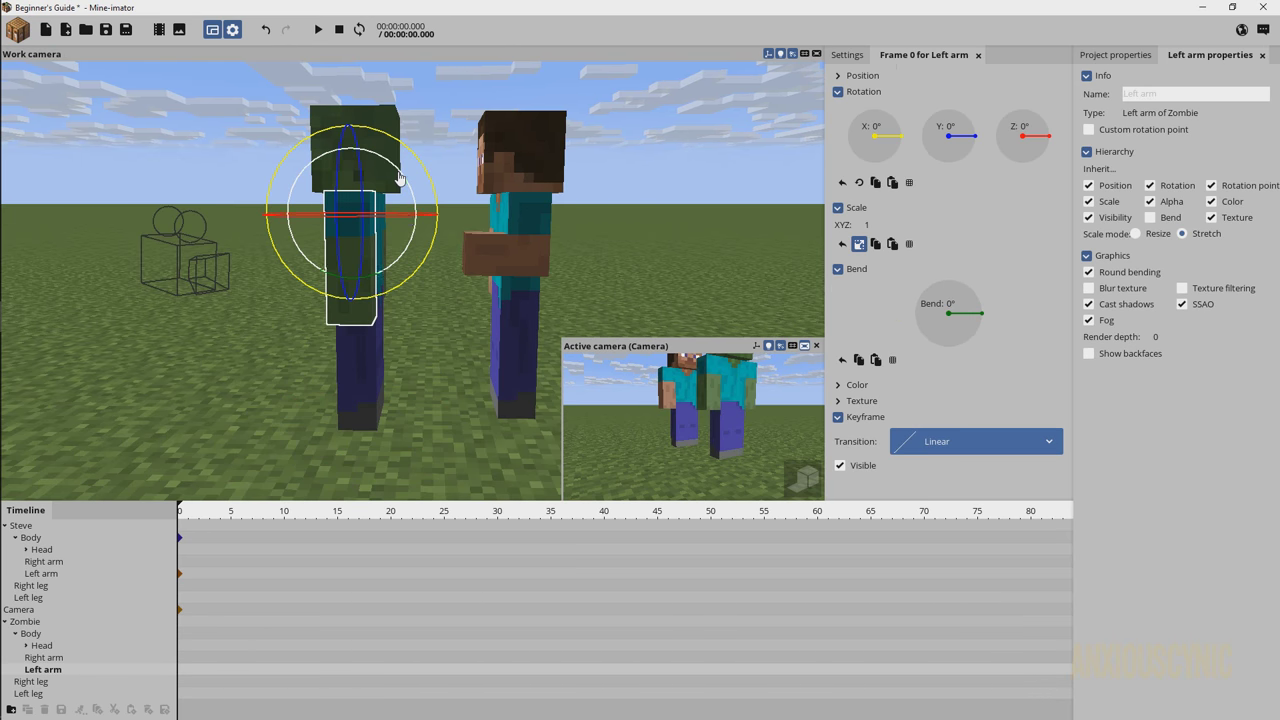
pyautogui.moveTo(409, 240); pyautogui.dragTo(423, 328)
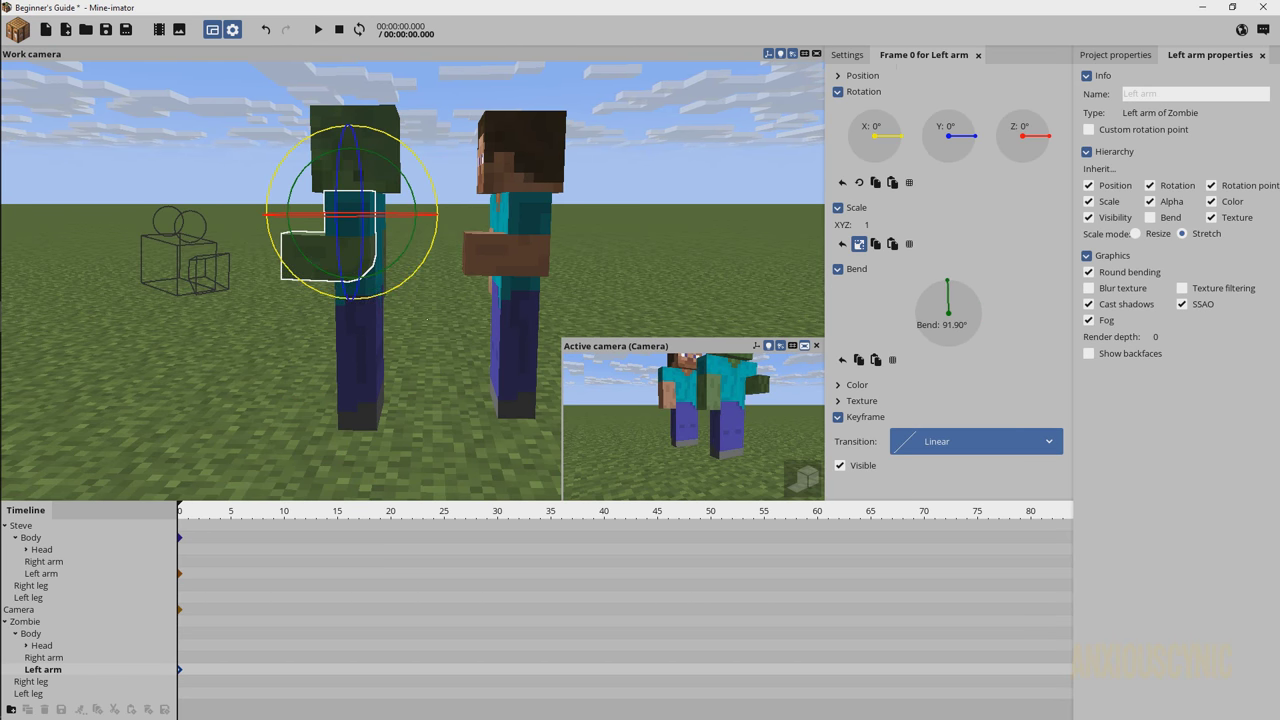
pyautogui.scroll(5, 429, 323)
pyautogui.moveTo(429, 323); pyautogui.dragTo(654, 277, button='right')
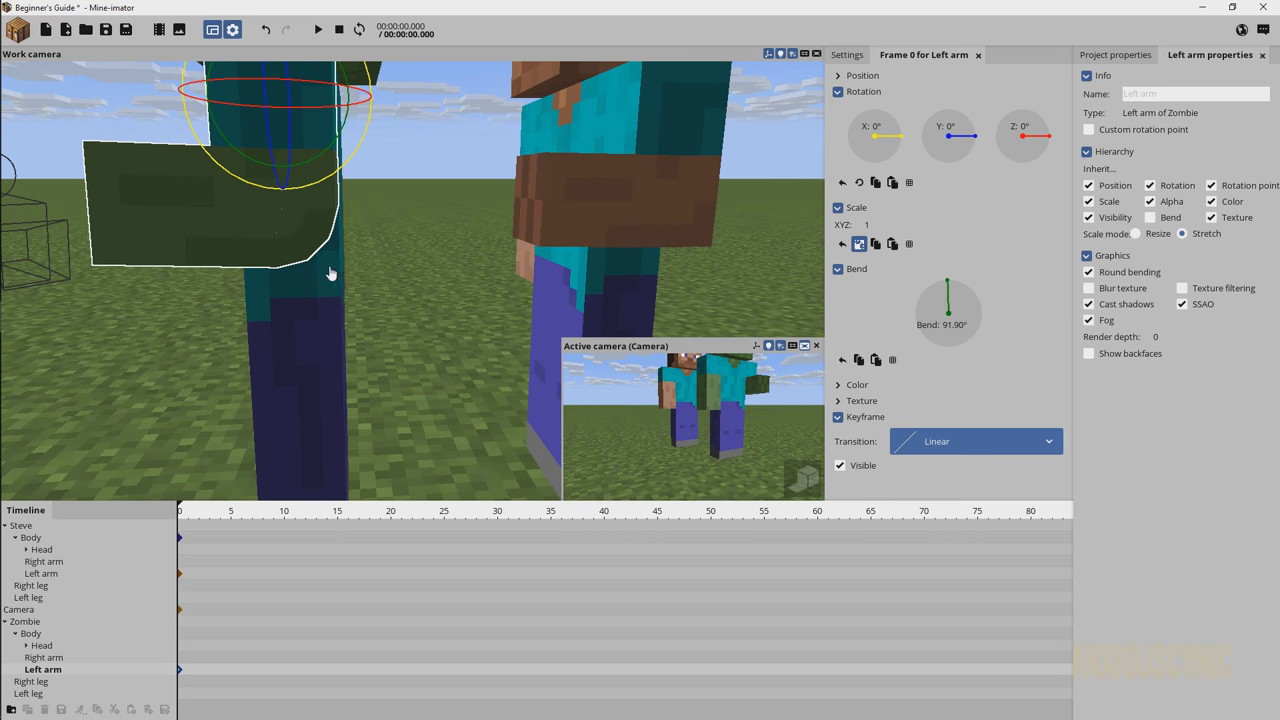
# Set the default bending to Sharp and turn off round bending for the zombie's left arm.
pyautogui.click(847, 56)
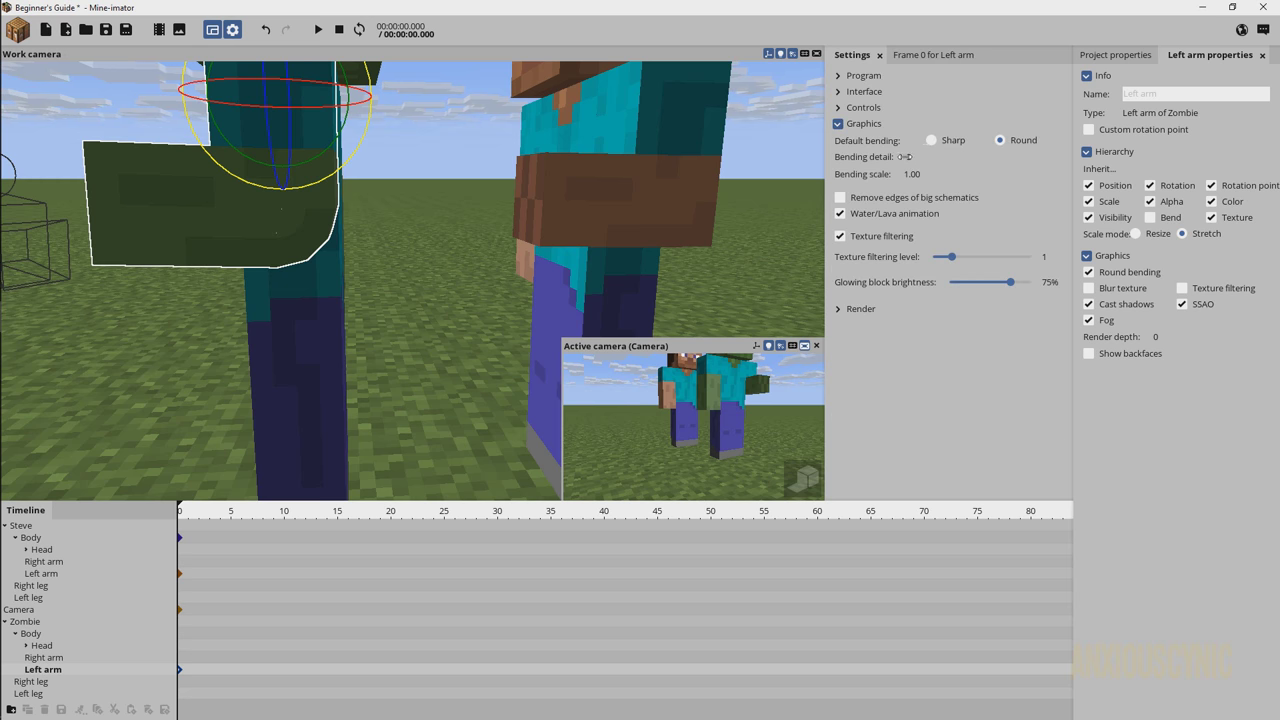
pyautogui.moveTo(905, 157); pyautogui.dragTo(941, 165)
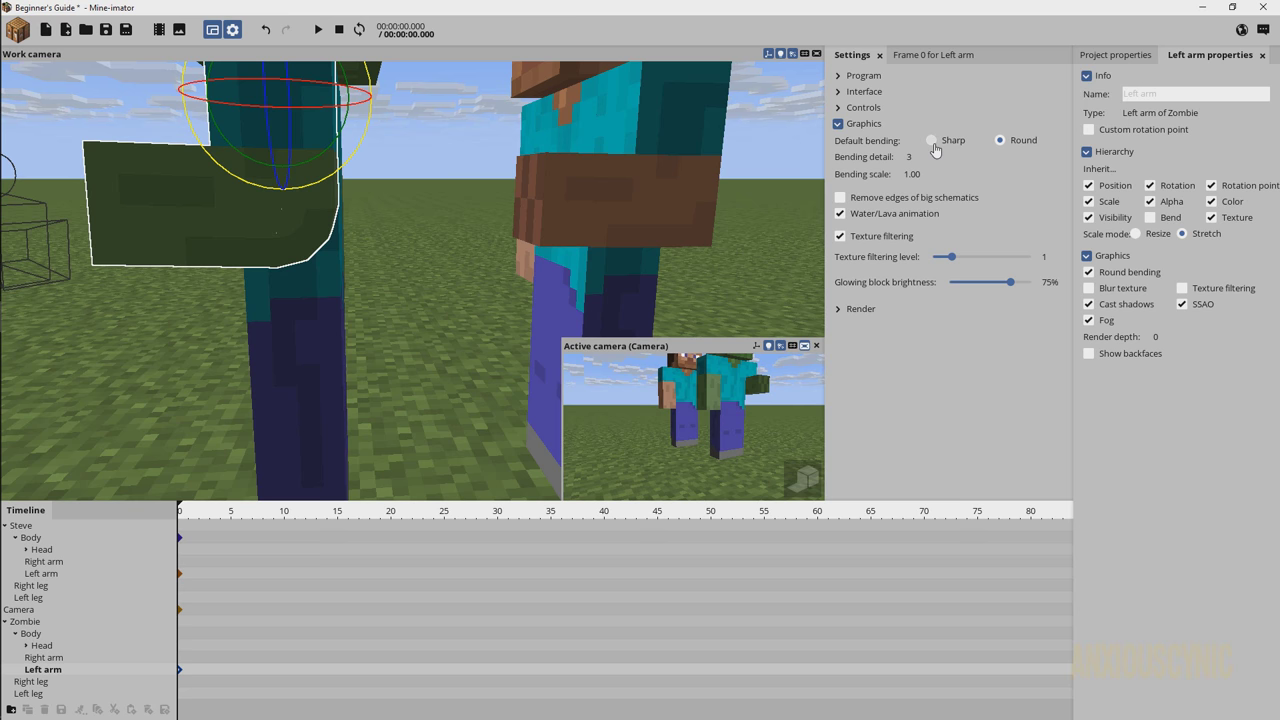
pyautogui.click(933, 141)
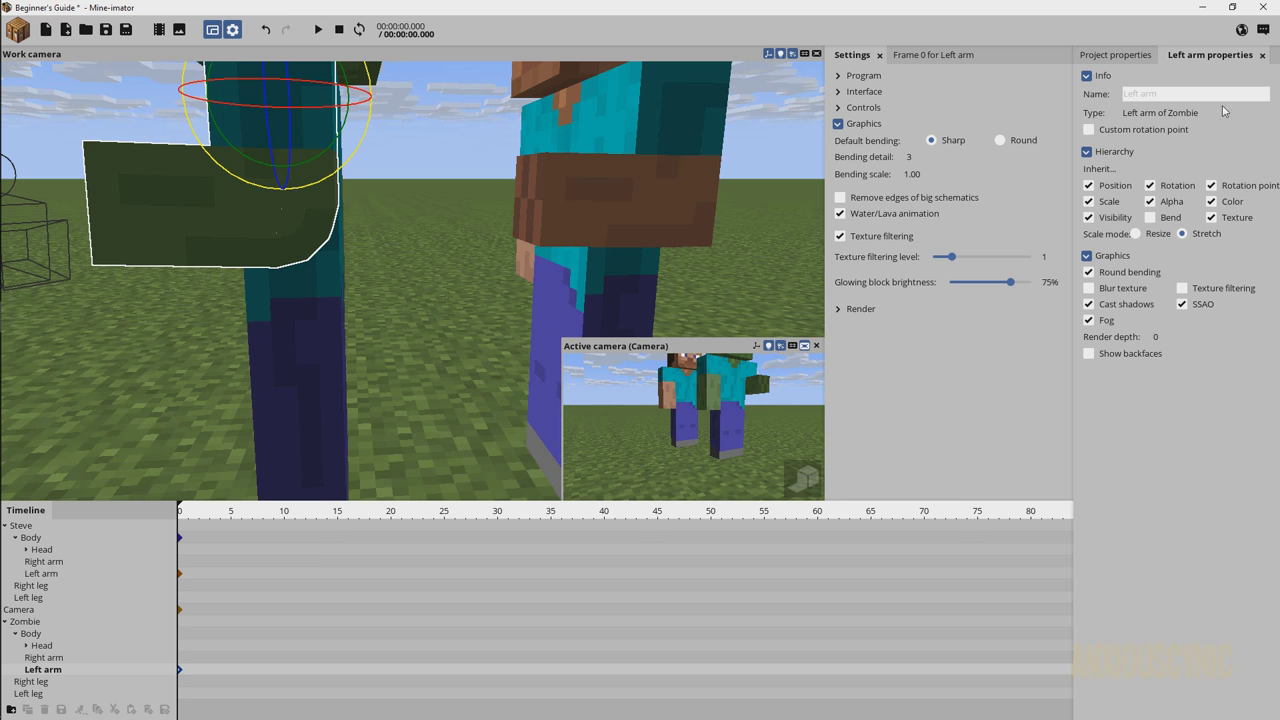
pyautogui.click(1090, 276)
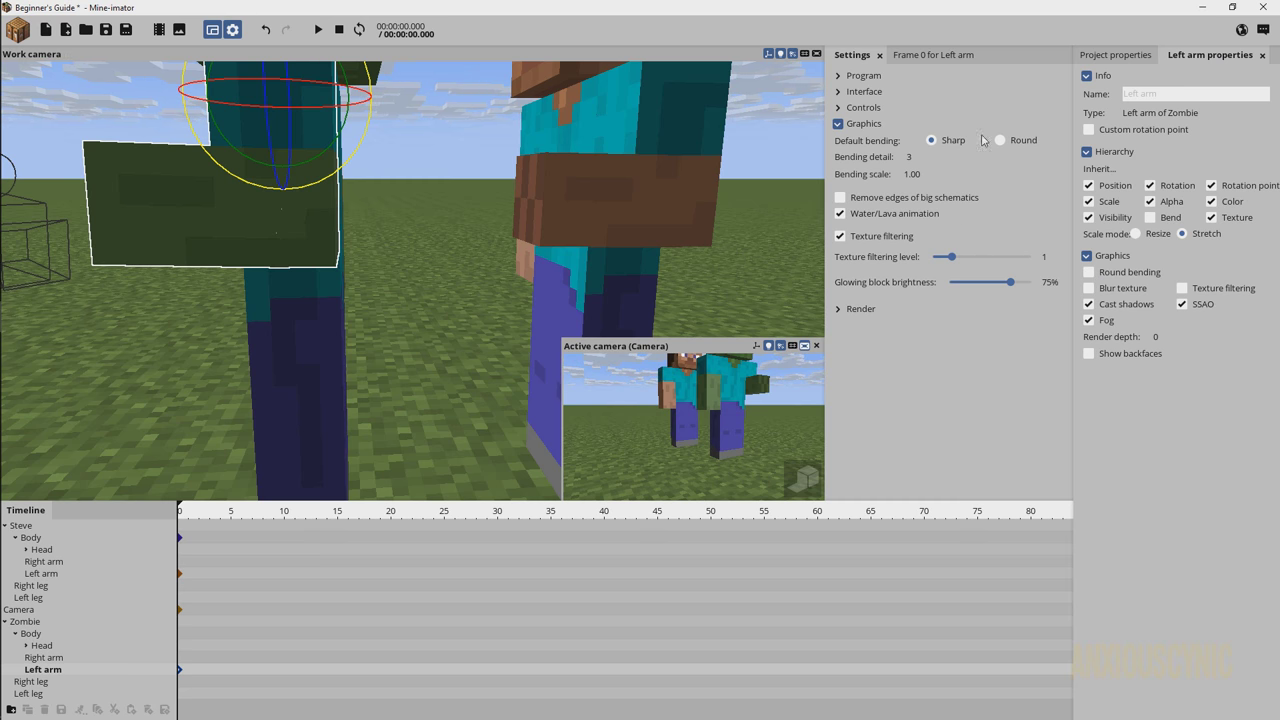
# Turn round bending on for Steve's left arm to see its elbow's shape, and turn it off again.
pyautogui.click(290, 300)
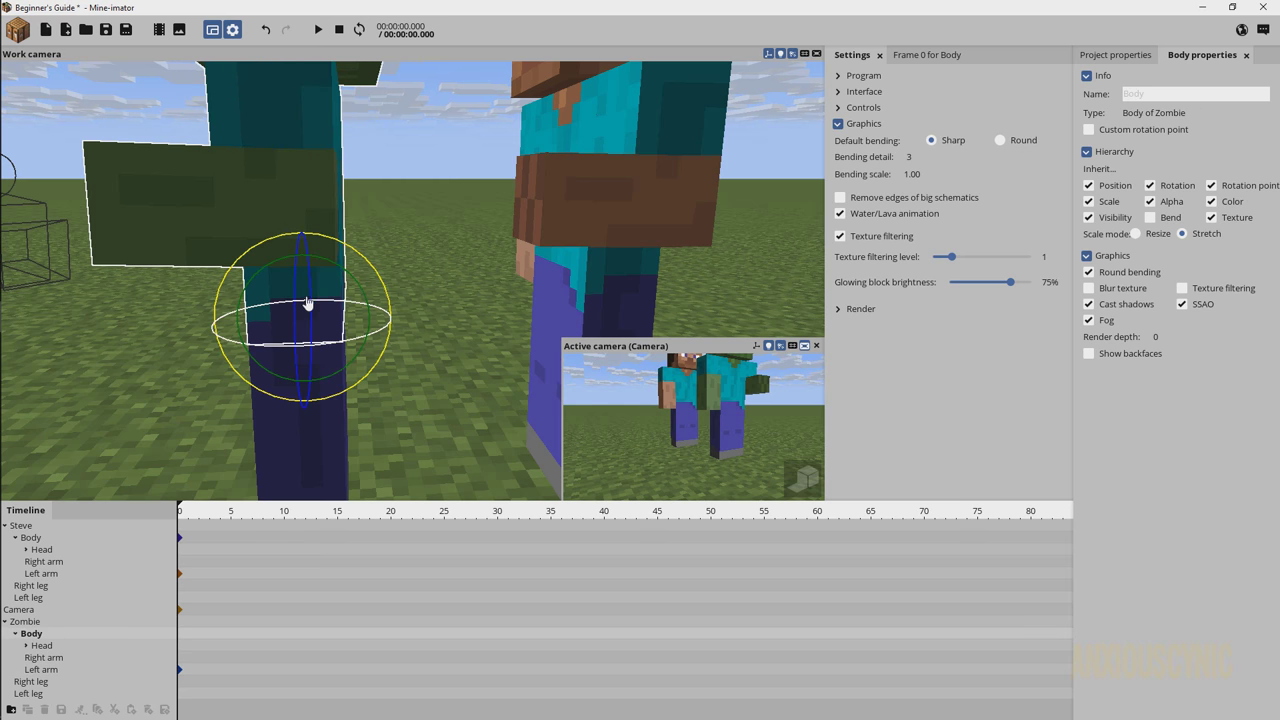
pyautogui.click(668, 210)
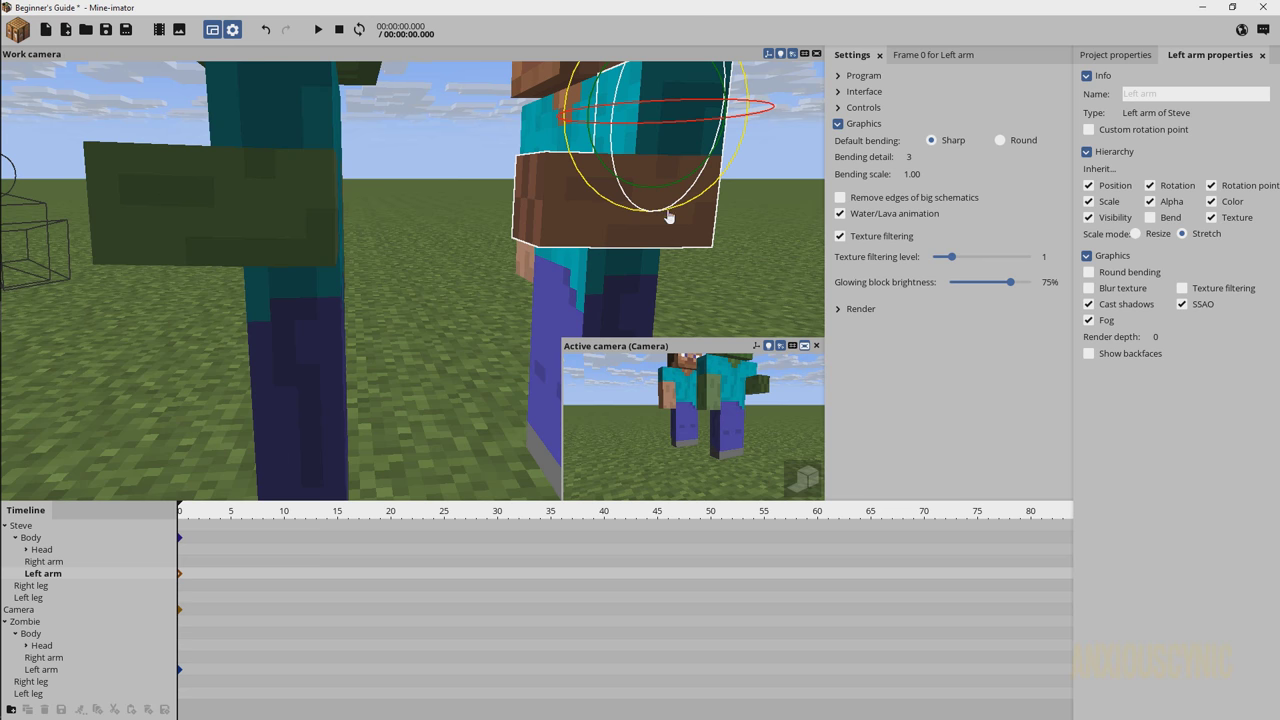
pyautogui.moveTo(668, 217); pyautogui.dragTo(598, 264, button='right')
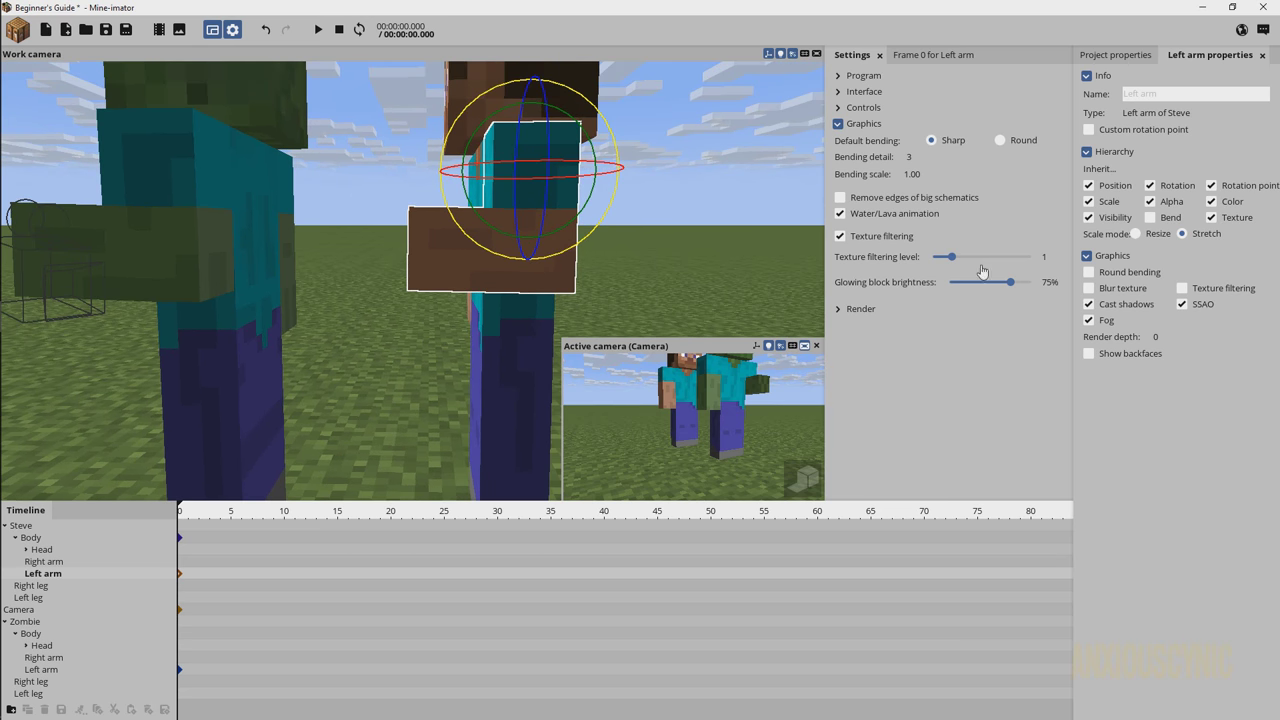
pyautogui.click(1108, 275)
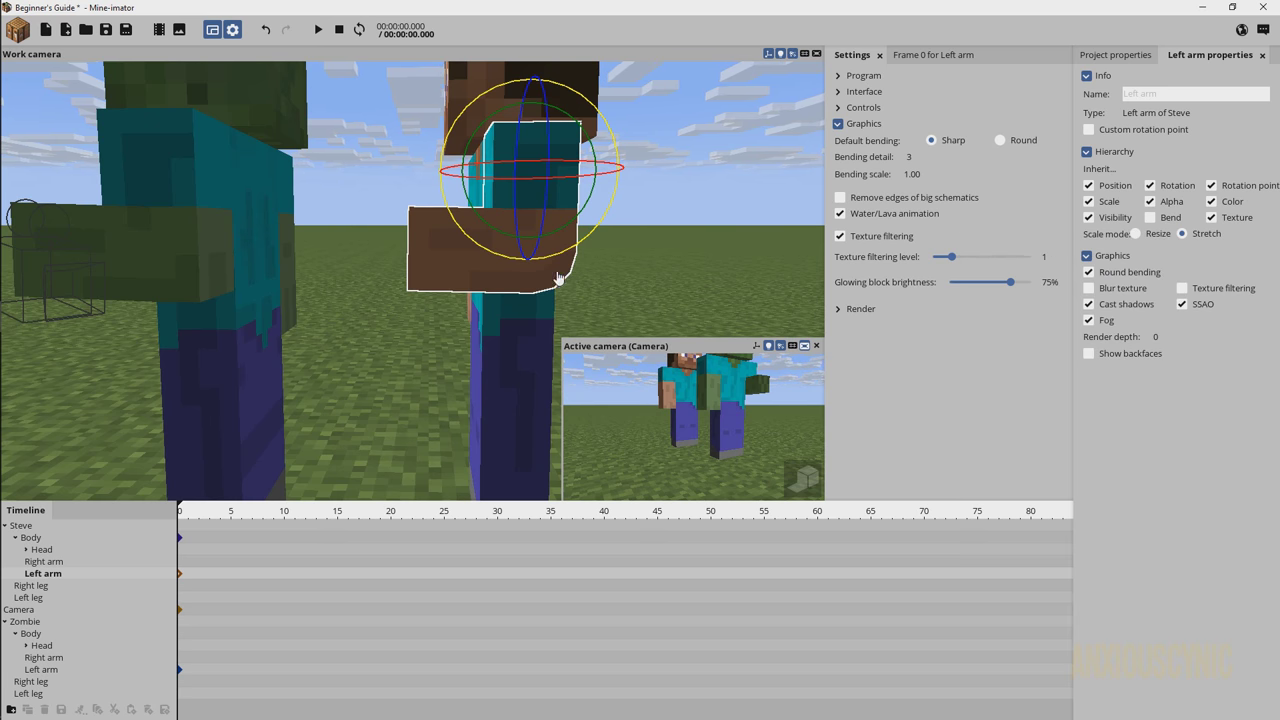
pyautogui.click(1123, 280)
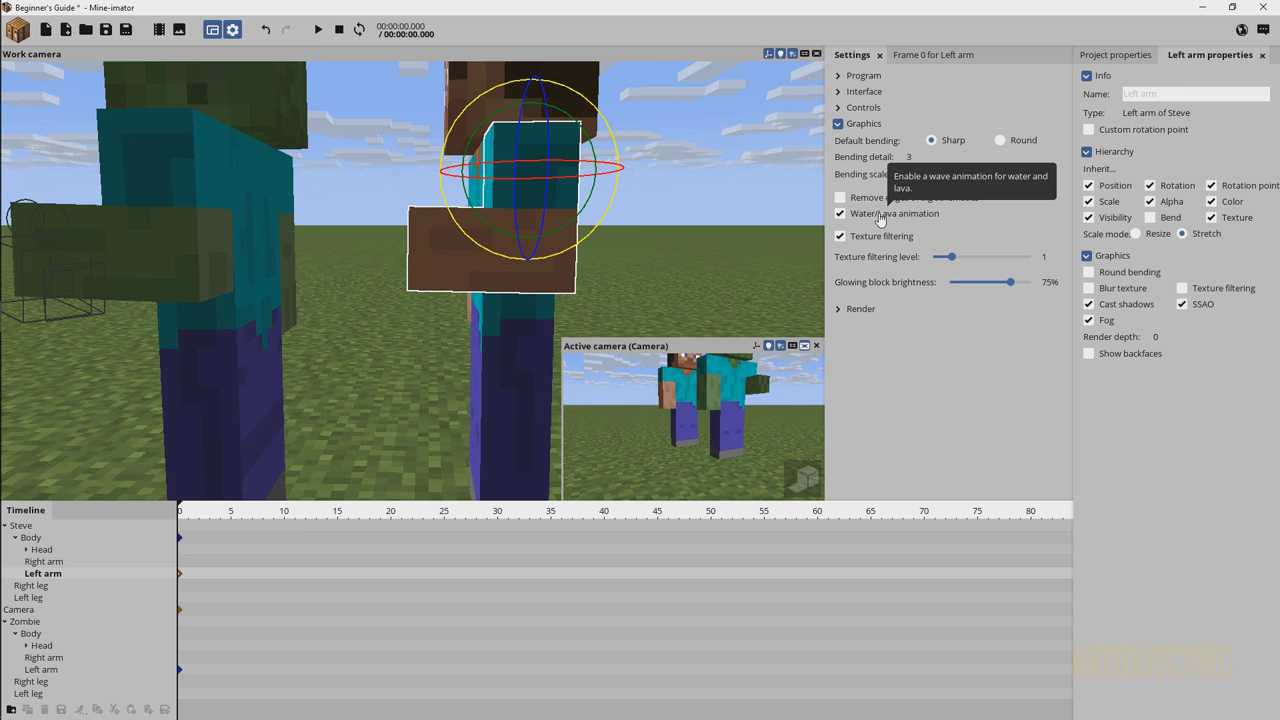
# Switch texture filtering off and back on while comparing how the ground and characters look from farther away.
pyautogui.moveTo(748, 235); pyautogui.dragTo(749, 249, button='right')
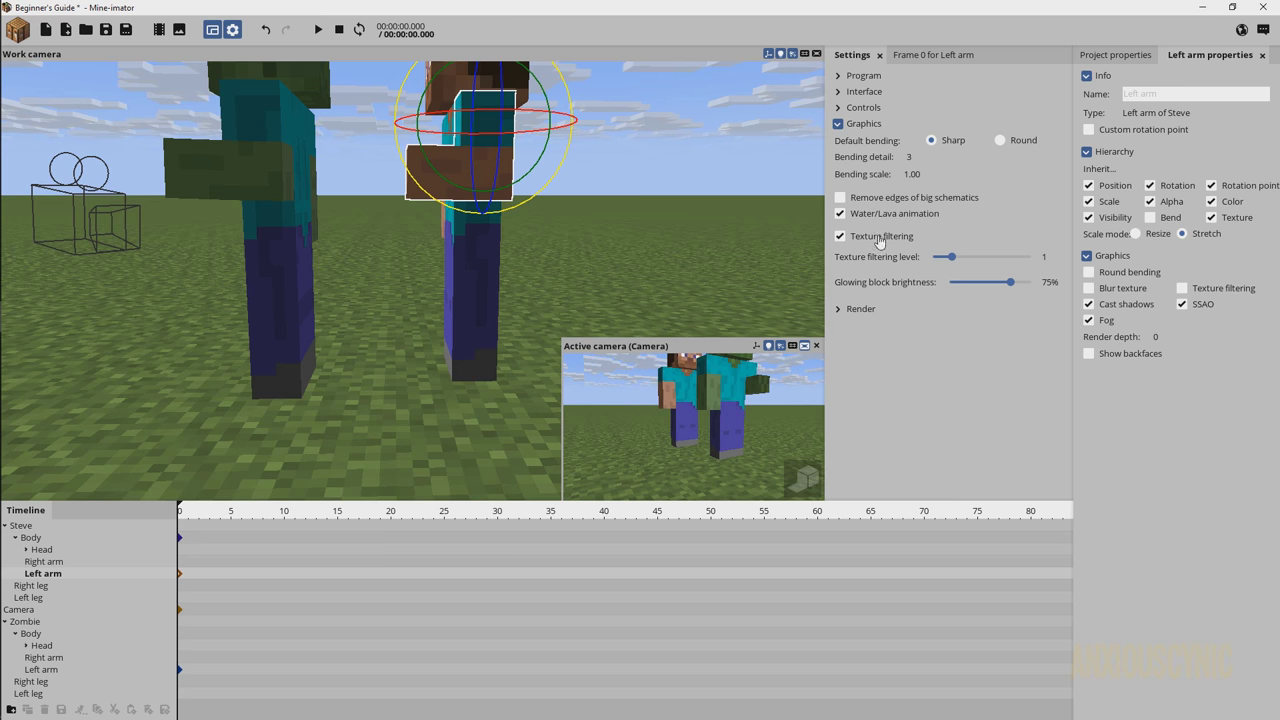
pyautogui.scroll(3, 688, 252)
pyautogui.scroll(-5, 660, 244)
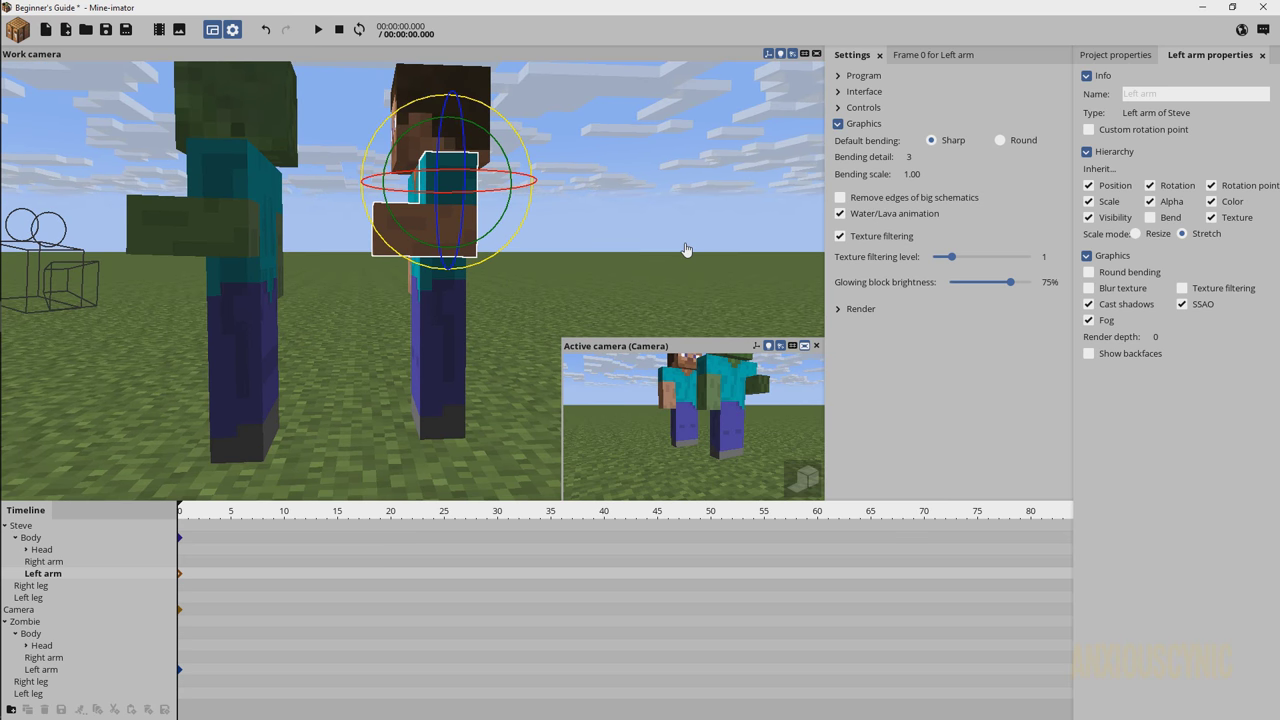
pyautogui.scroll(3, 660, 244)
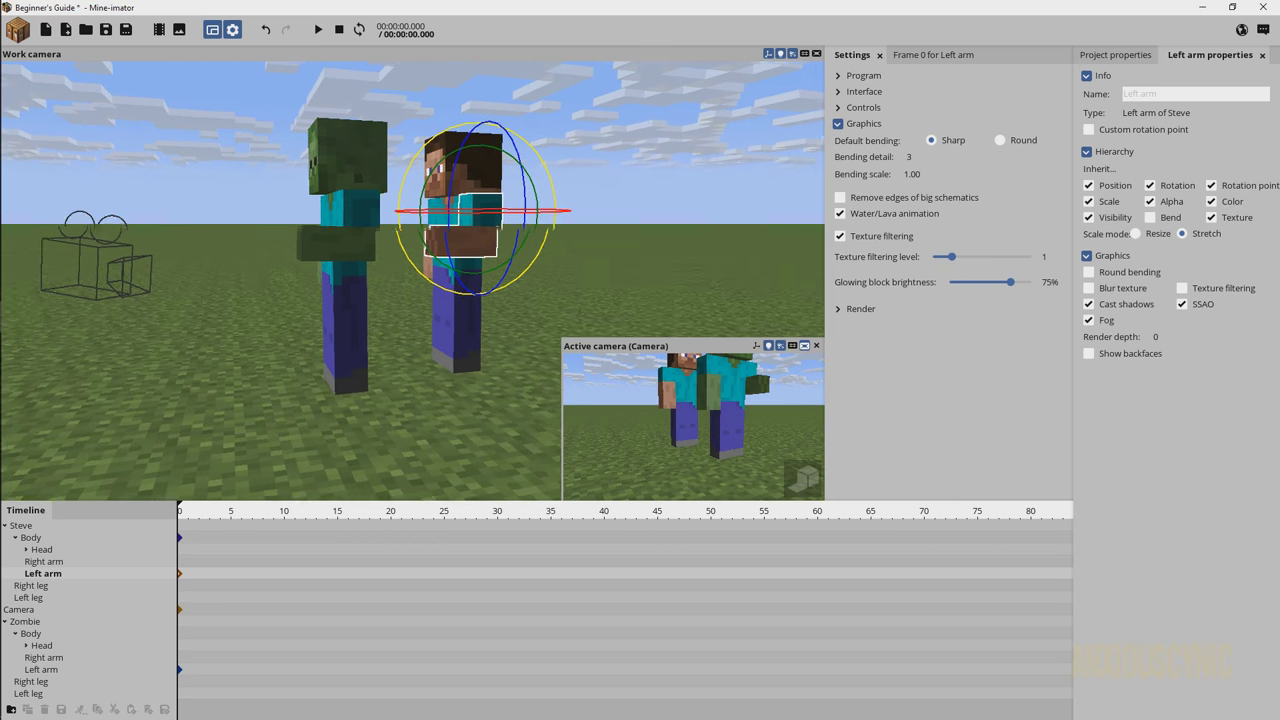
pyautogui.click(857, 239)
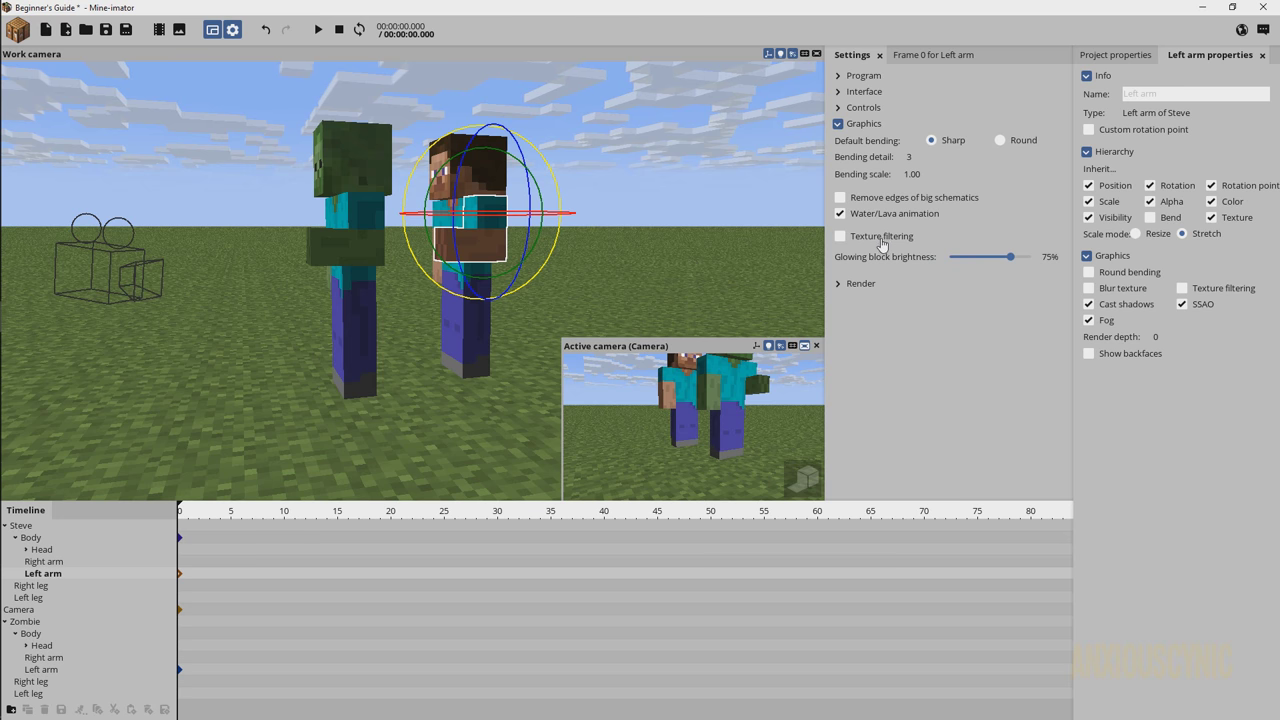
pyautogui.click(877, 240)
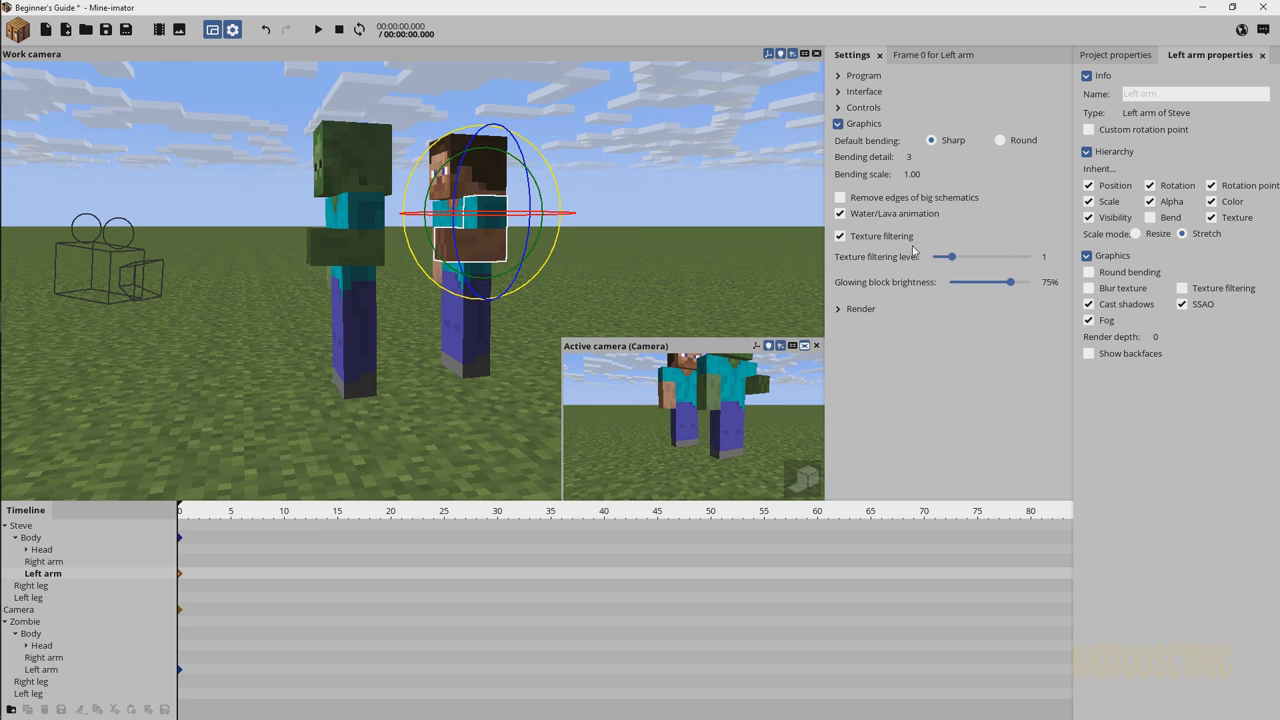
pyautogui.moveTo(960, 263); pyautogui.dragTo(924, 258)
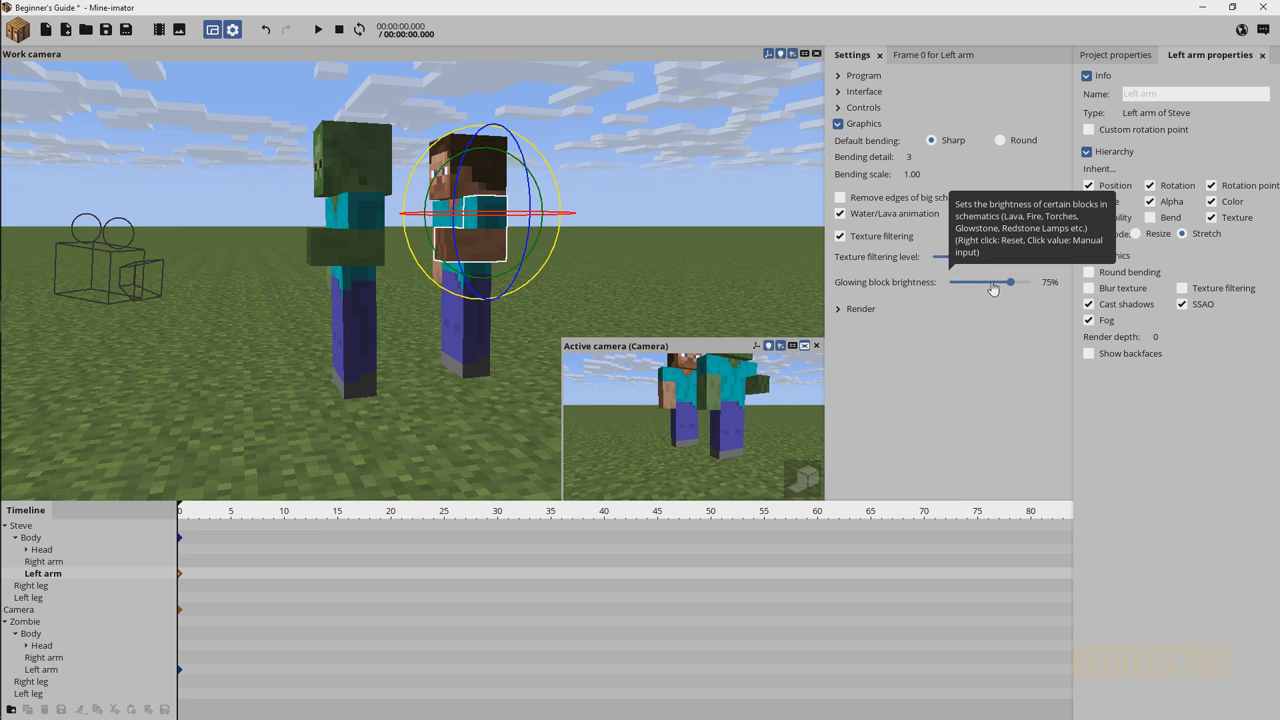
# Raise the brightness of Steve's left arm to 100% at frame 0, reset it to 0% and return to the settings.
pyautogui.click(915, 57)
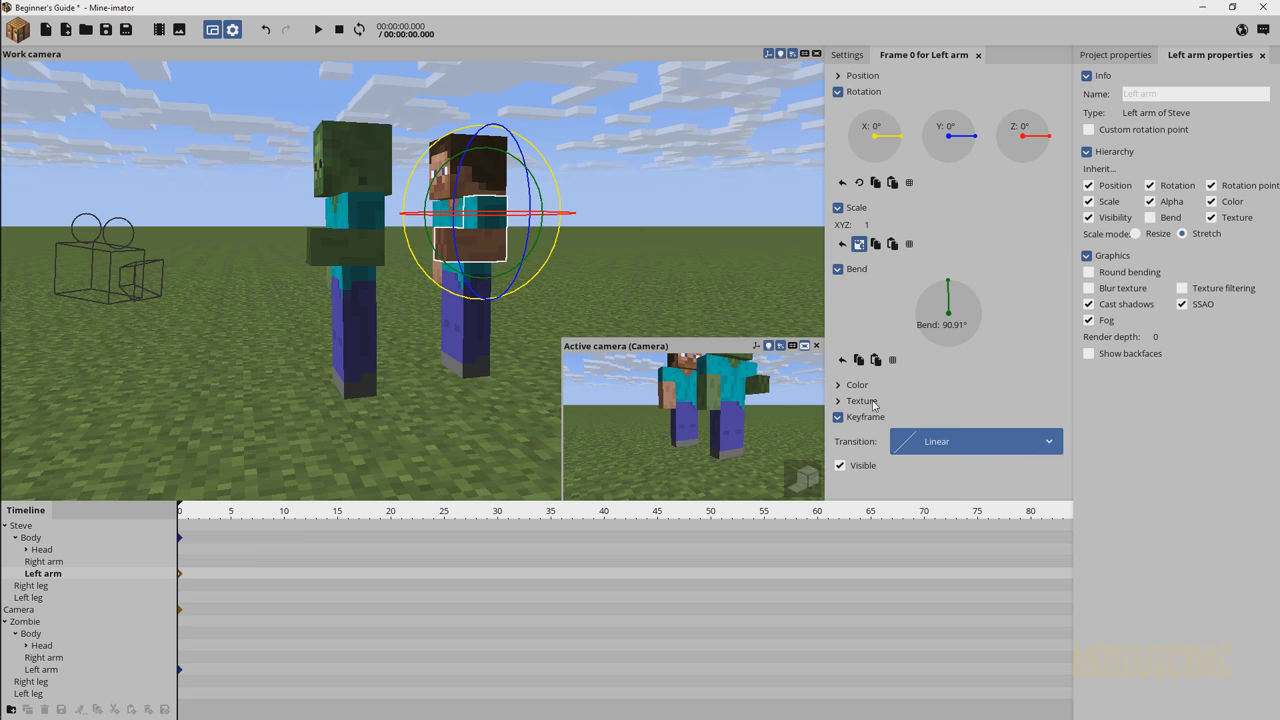
pyautogui.click(838, 384)
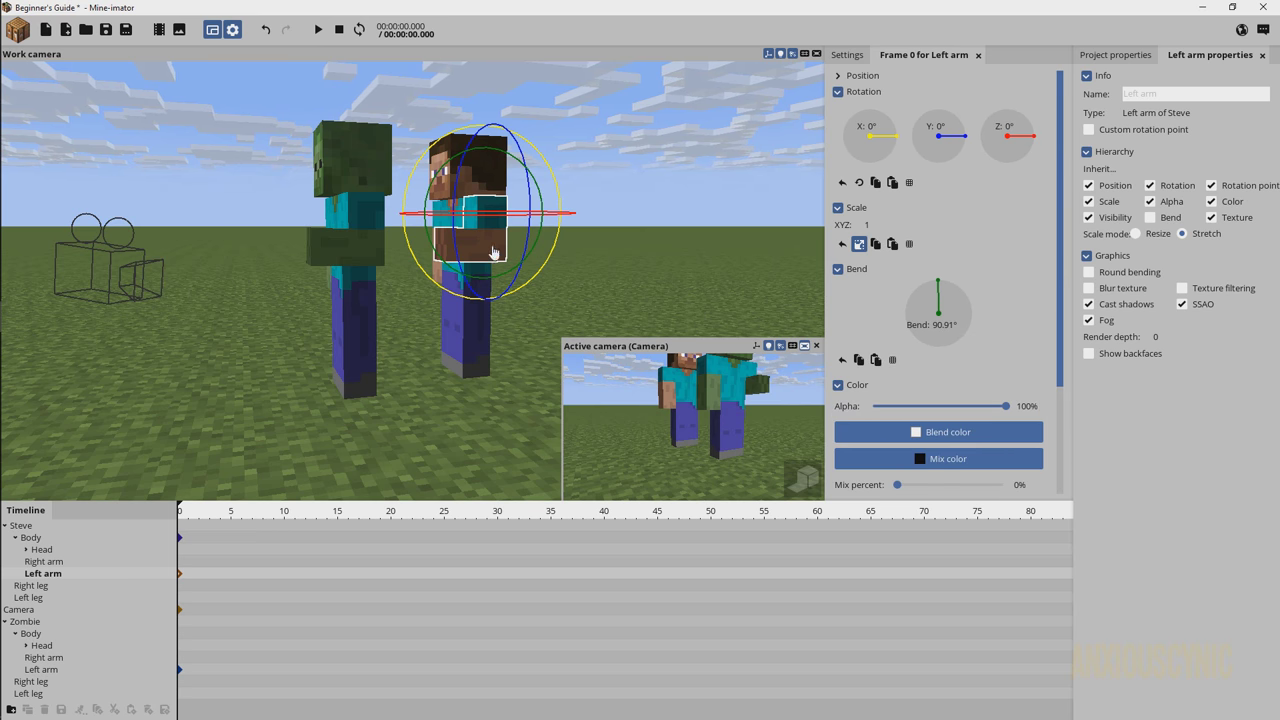
pyautogui.scroll(-3, 932, 390)
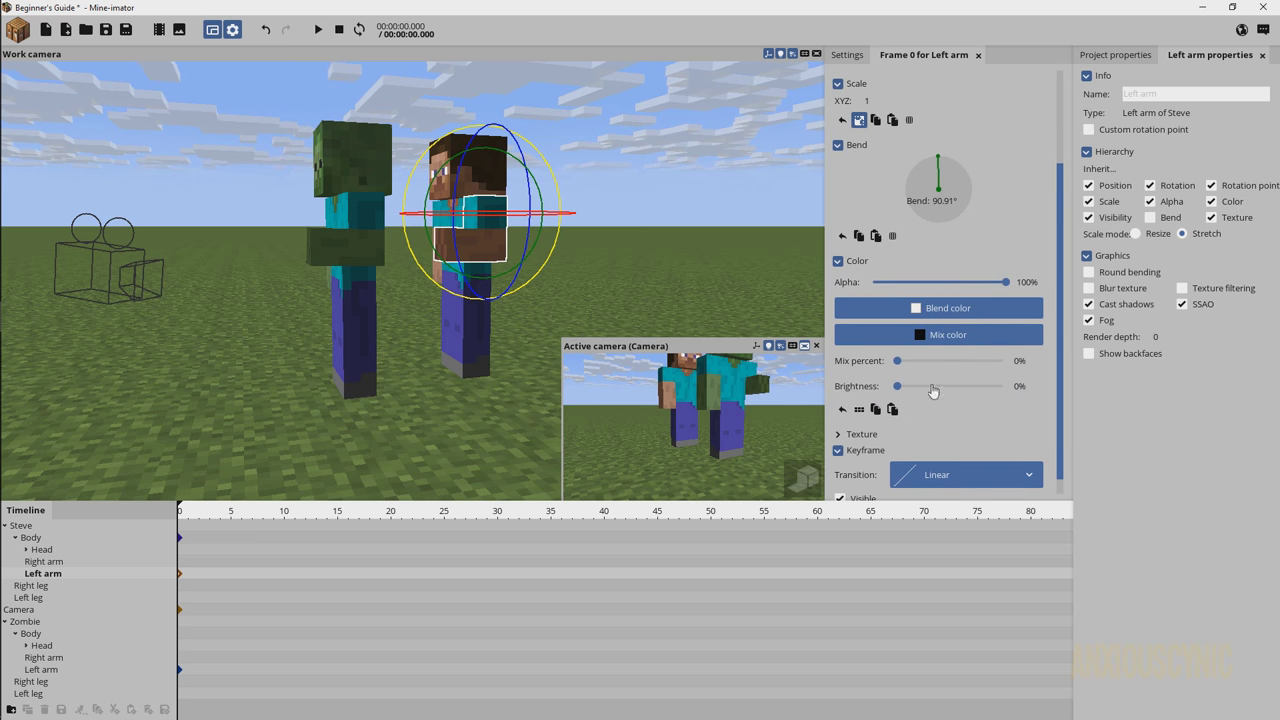
pyautogui.moveTo(932, 390); pyautogui.dragTo(1005, 387)
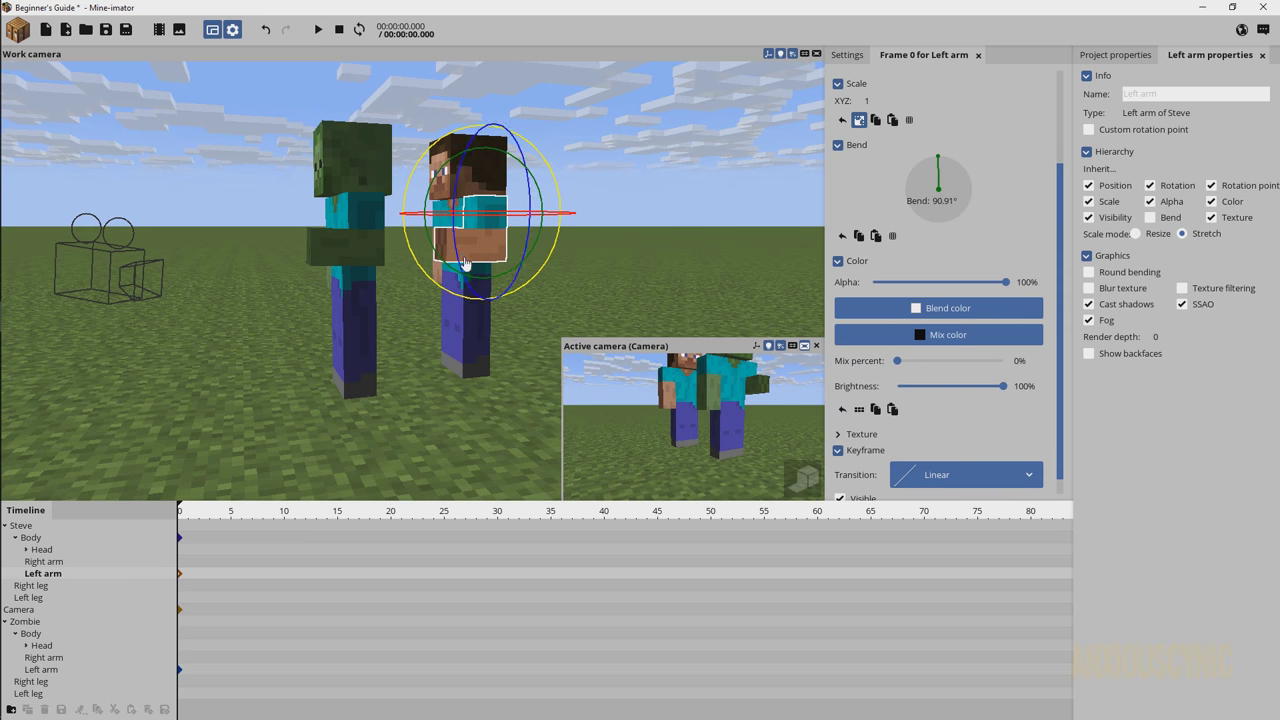
pyautogui.rightClick(962, 388)
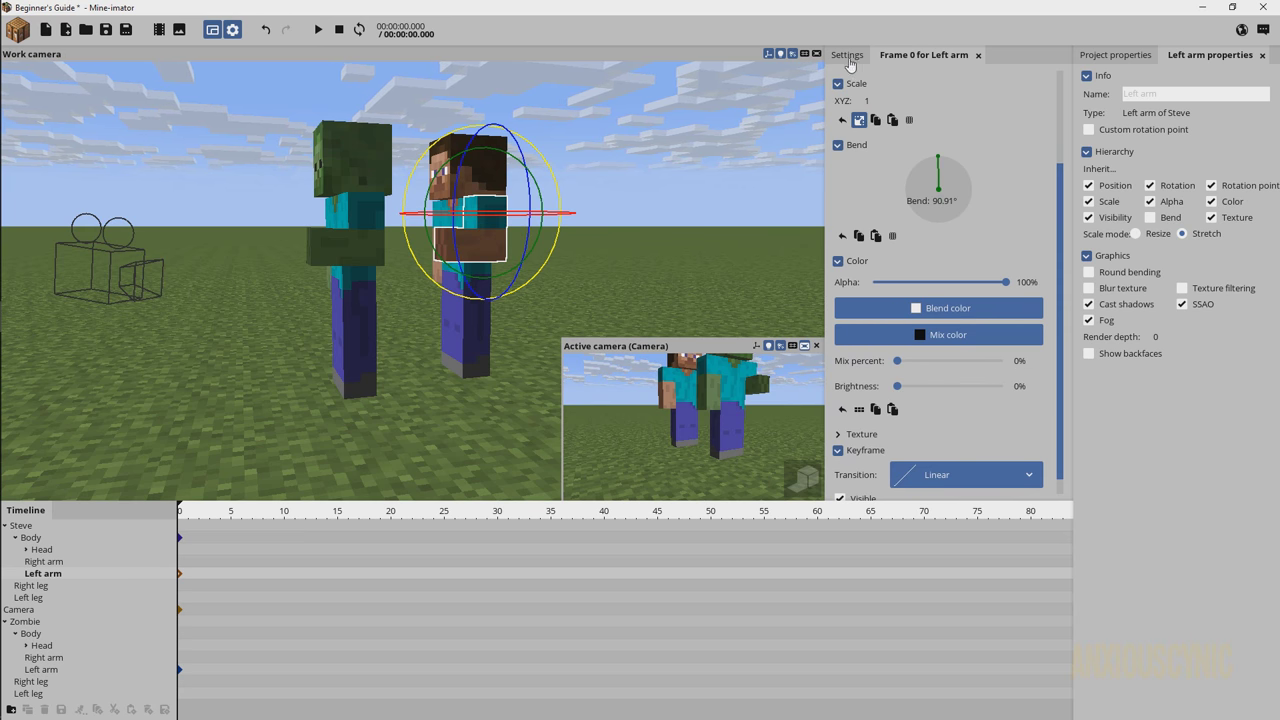
pyautogui.click(855, 63)
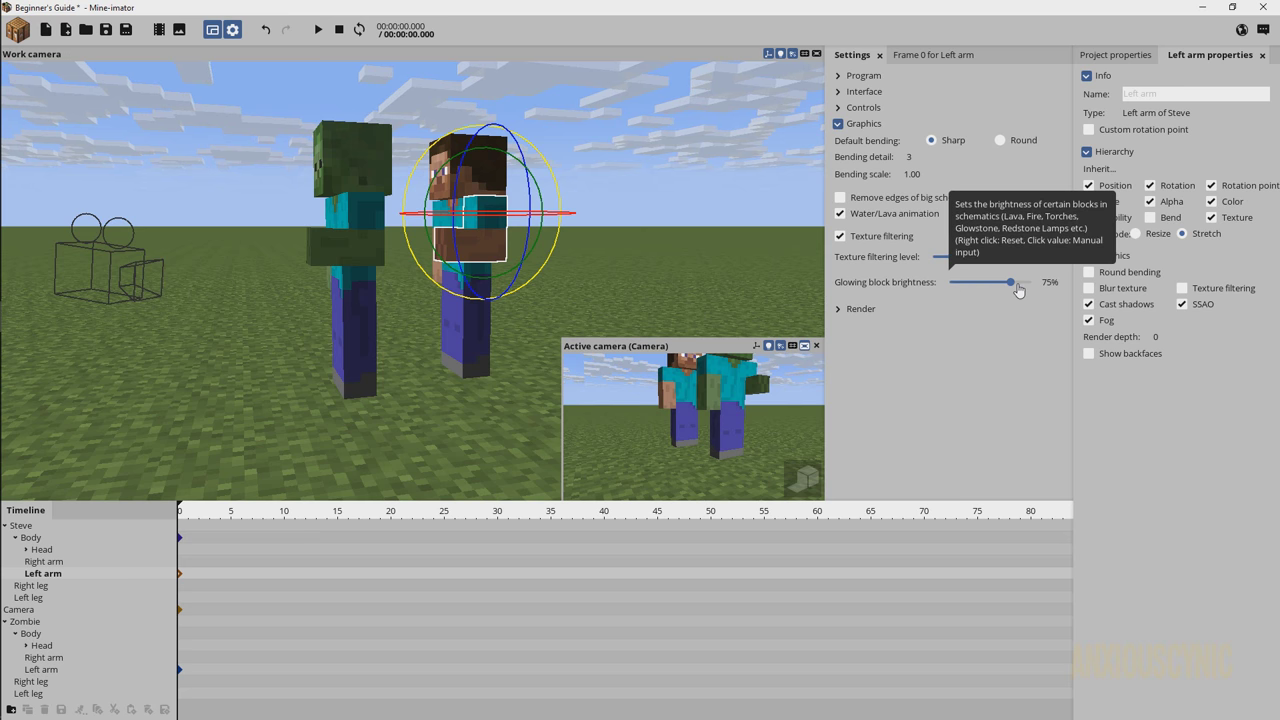
# Collapse the Graphics settings and expand the Render settings.
pyautogui.click(856, 126)
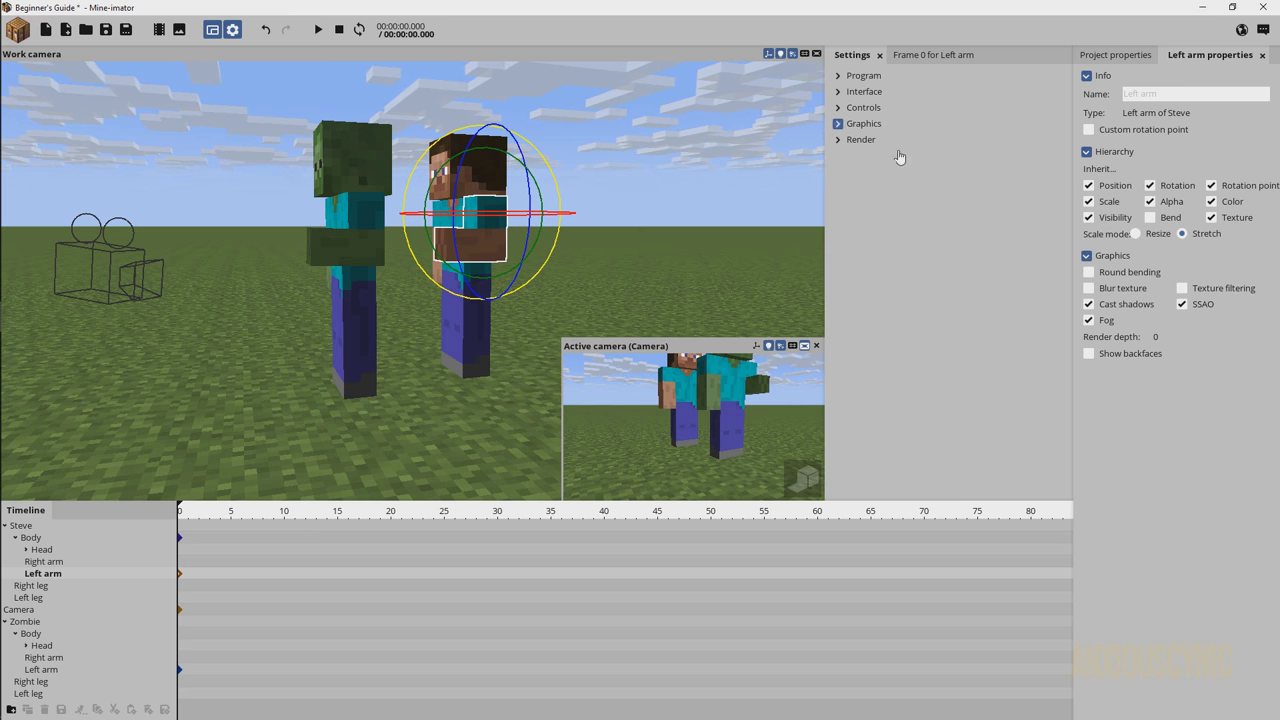
pyautogui.click(857, 142)
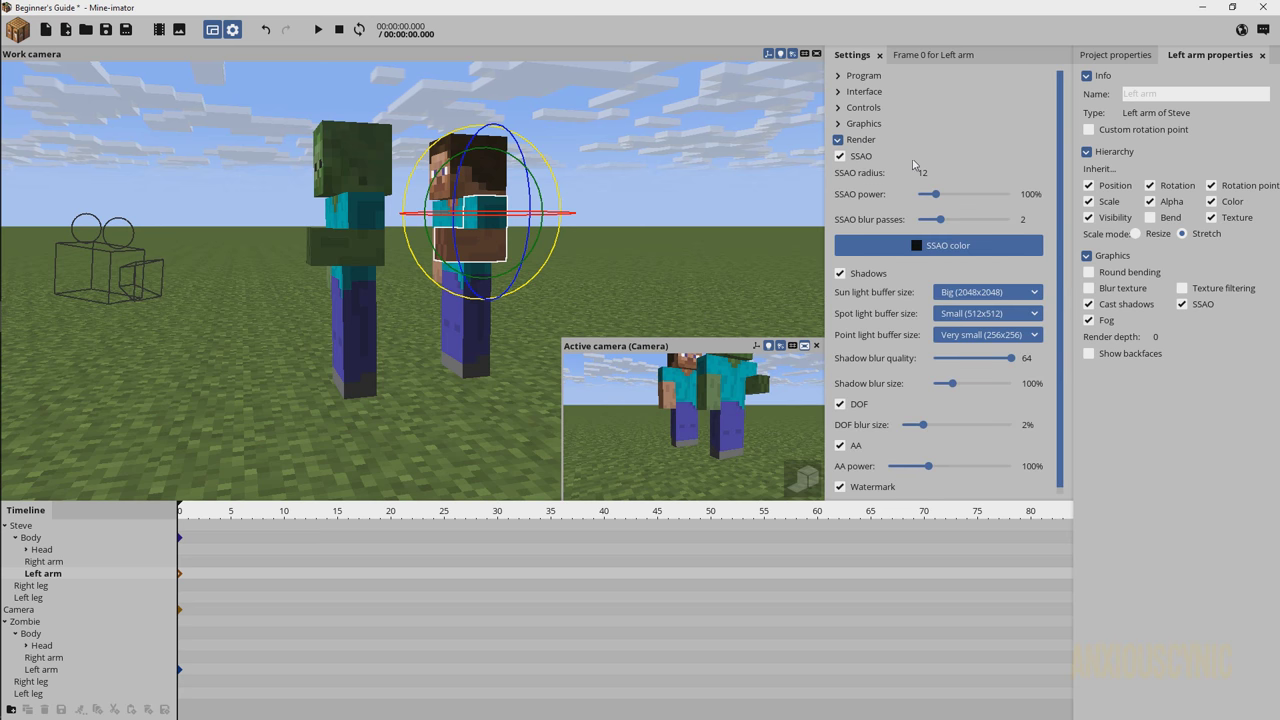
pyautogui.moveTo(641, 191); pyautogui.dragTo(641, 191, button='right')
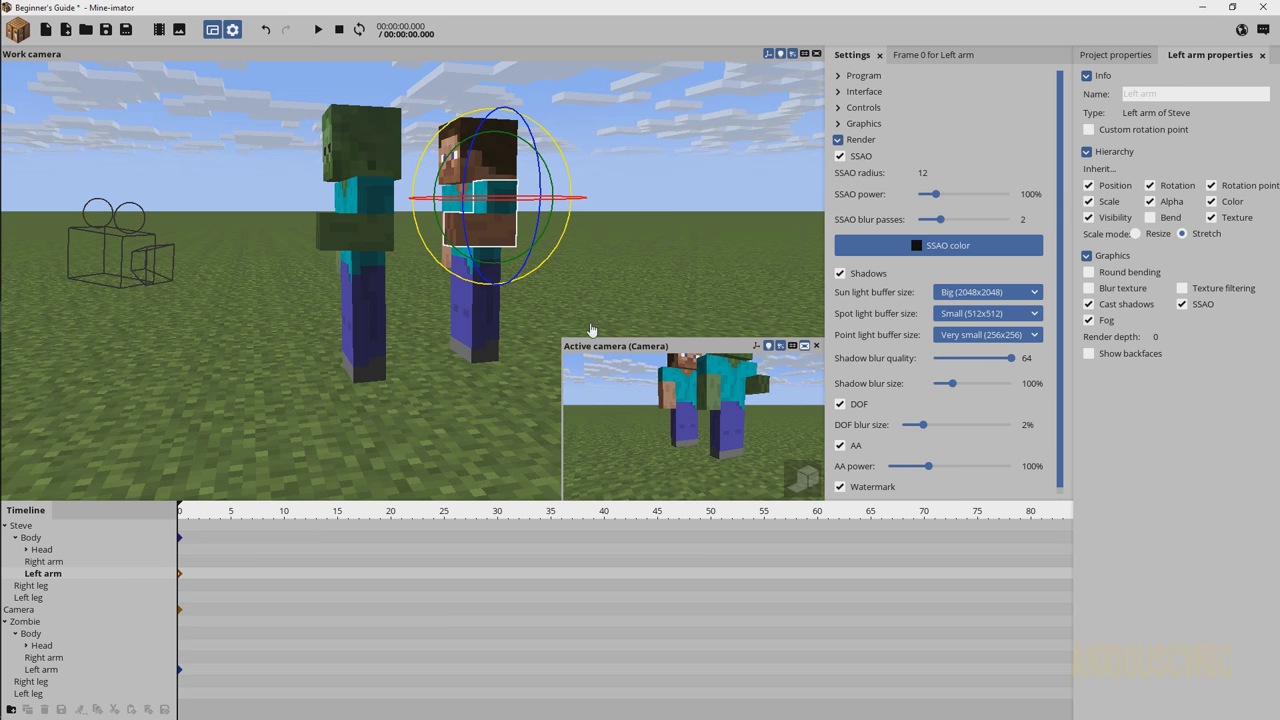
# Enlarge the active camera view to cover most of the work camera view, toggling its aspect-ratio bars off and on.
pyautogui.moveTo(561, 337); pyautogui.dragTo(455, 272)
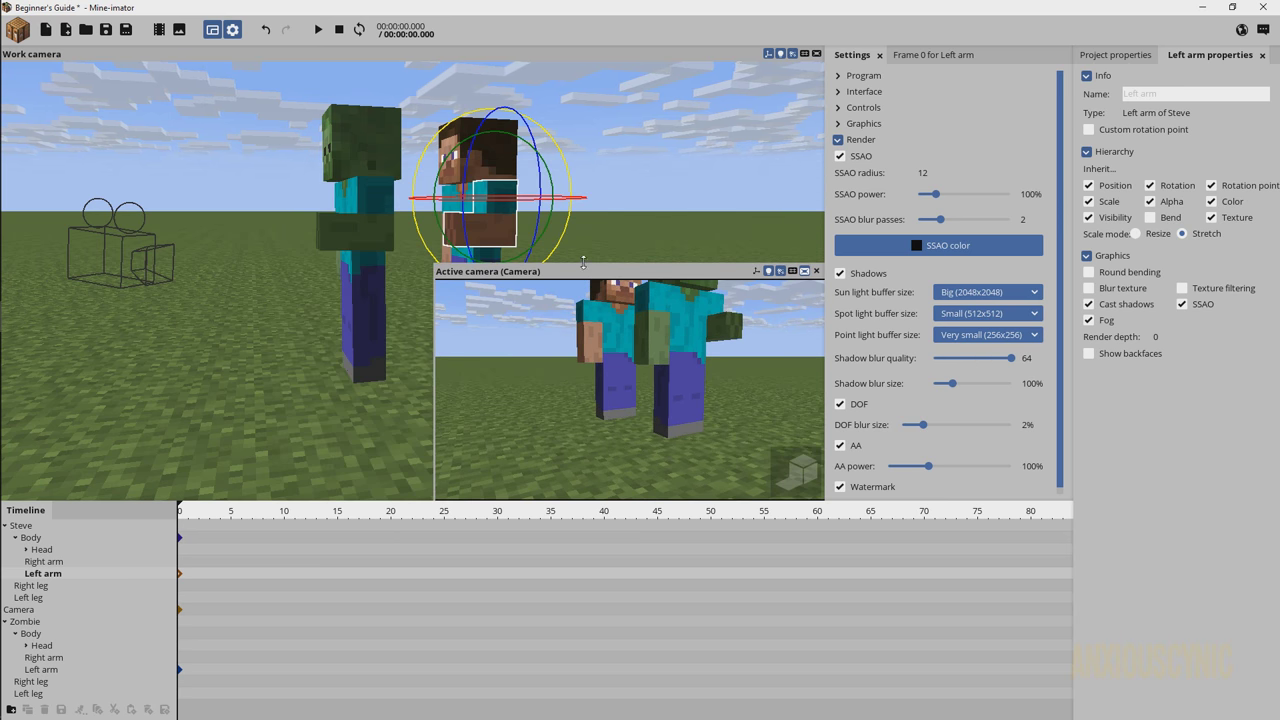
pyautogui.moveTo(583, 263); pyautogui.dragTo(580, 264, button='right')
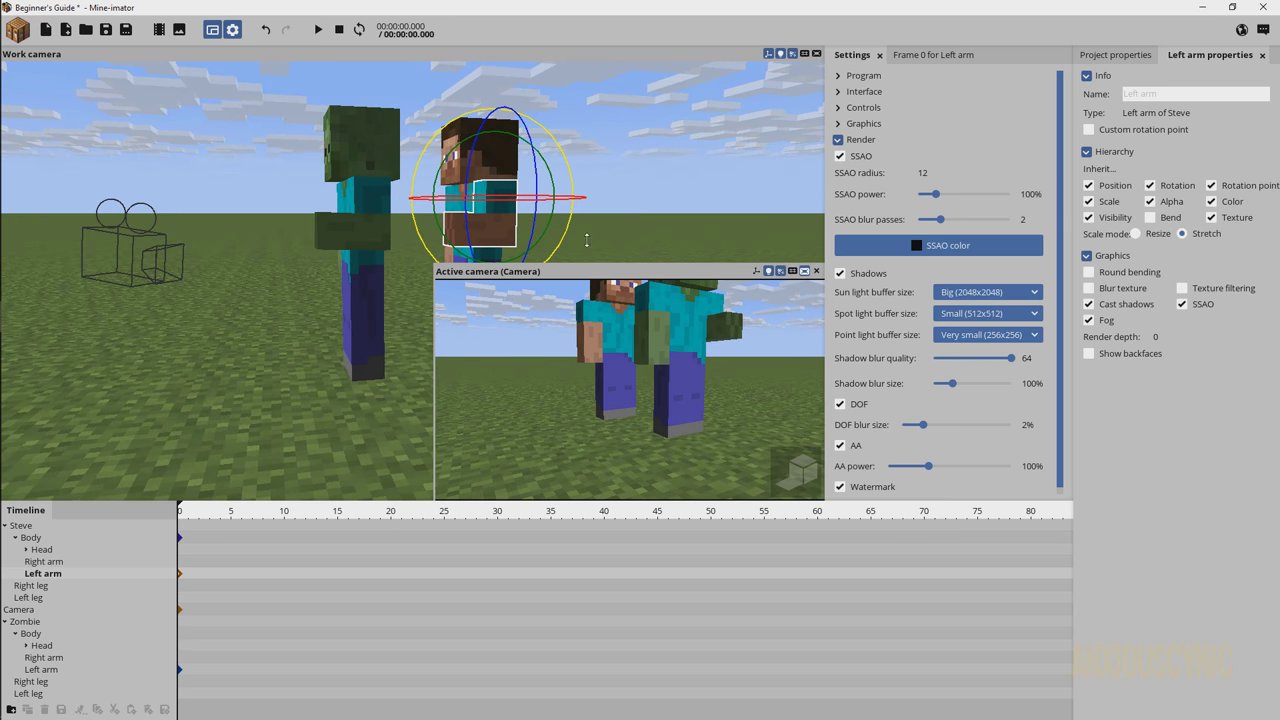
pyautogui.moveTo(587, 240); pyautogui.dragTo(587, 224)
pyautogui.moveTo(401, 254); pyautogui.dragTo(451, 256)
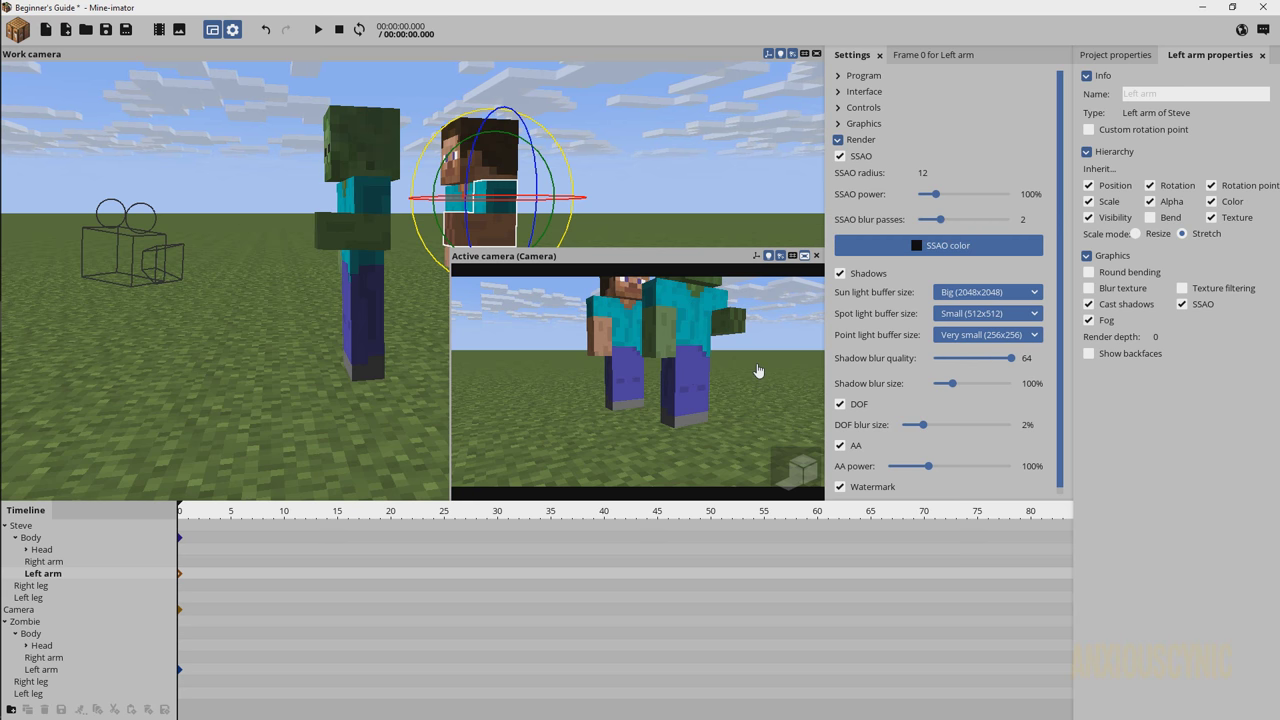
pyautogui.click(805, 256)
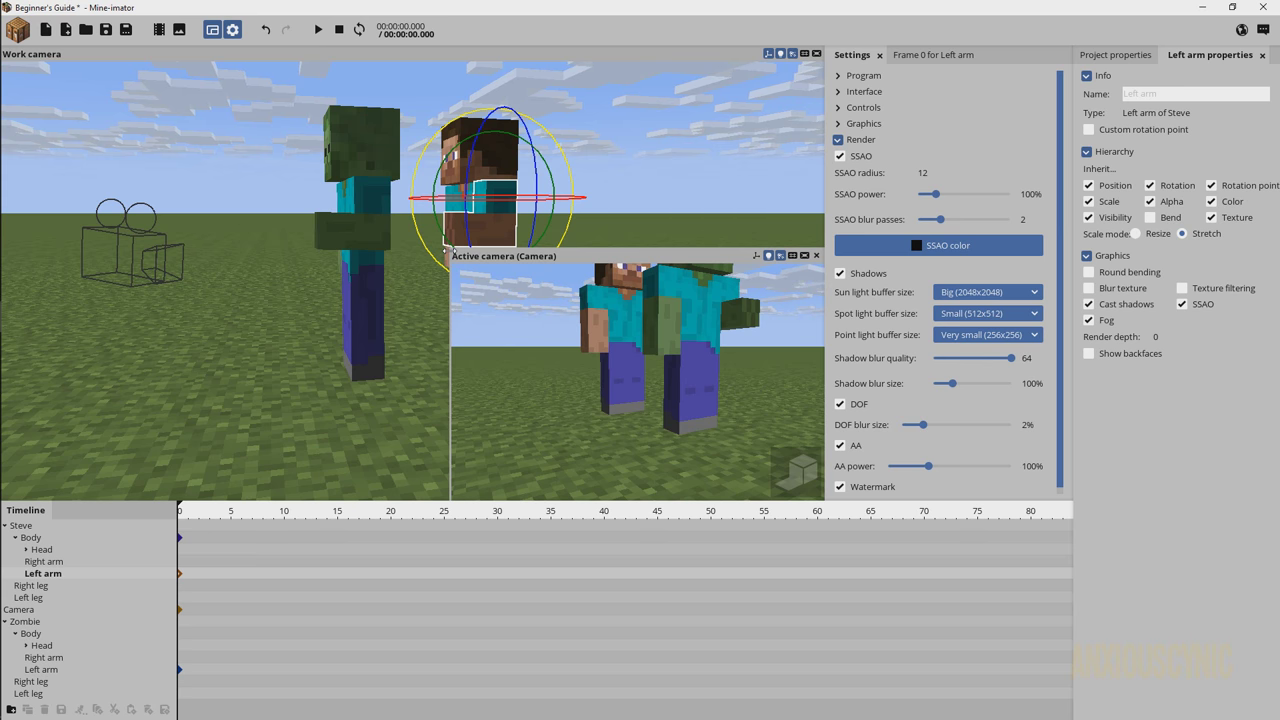
pyautogui.moveTo(399, 252)
pyautogui.mouseDown()
pyautogui.moveTo(263, 252)
pyautogui.moveTo(393, 252)
pyautogui.mouseUp()
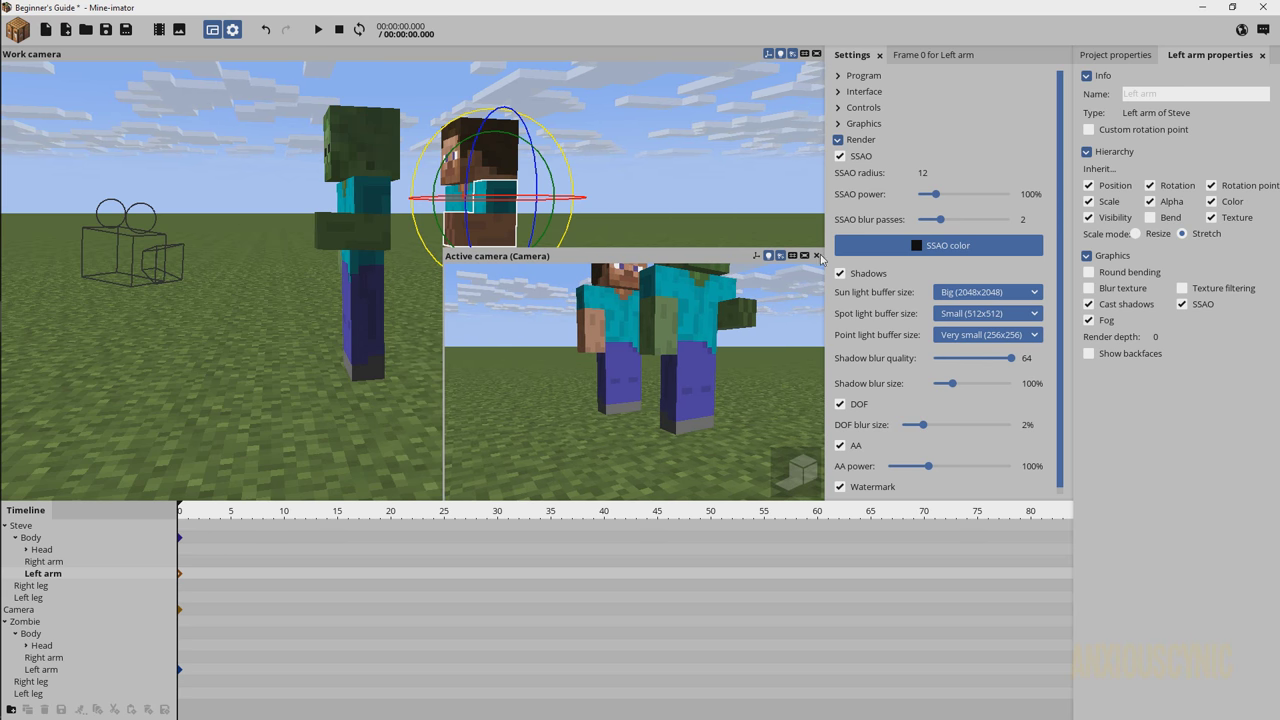
pyautogui.click(805, 256)
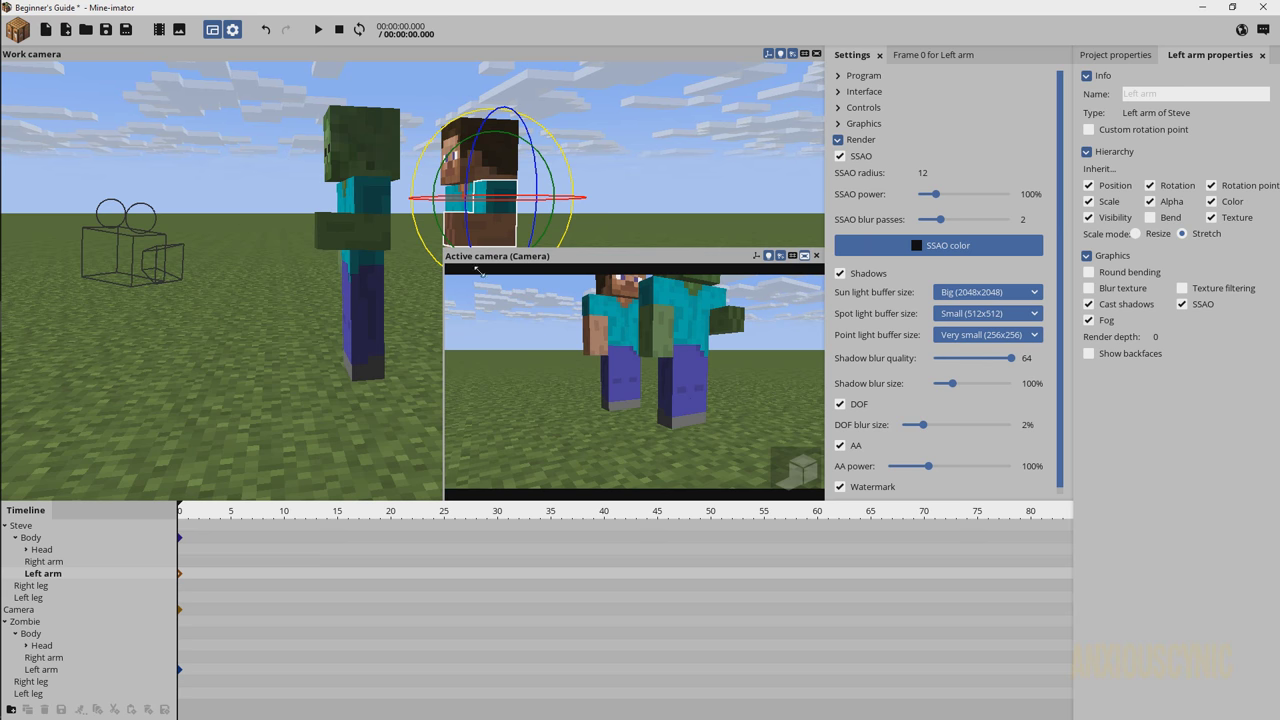
pyautogui.moveTo(478, 270); pyautogui.dragTo(624, 344)
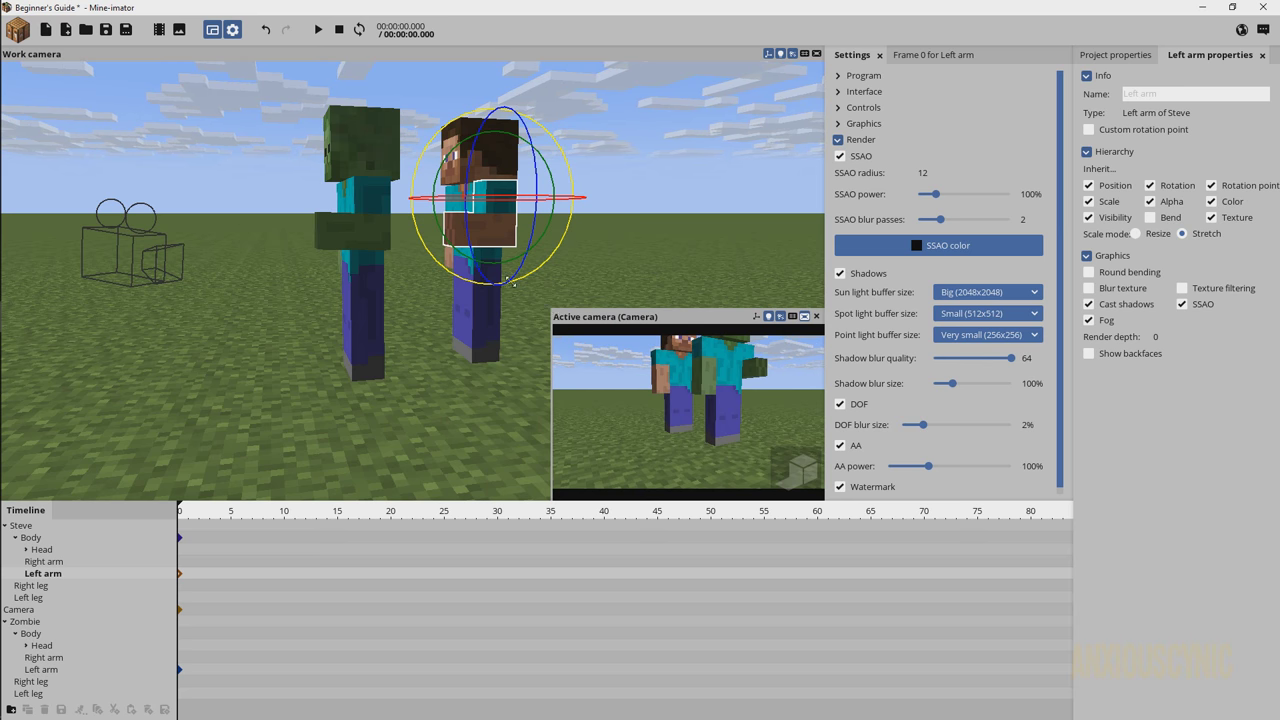
pyautogui.moveTo(508, 283); pyautogui.dragTo(282, 108)
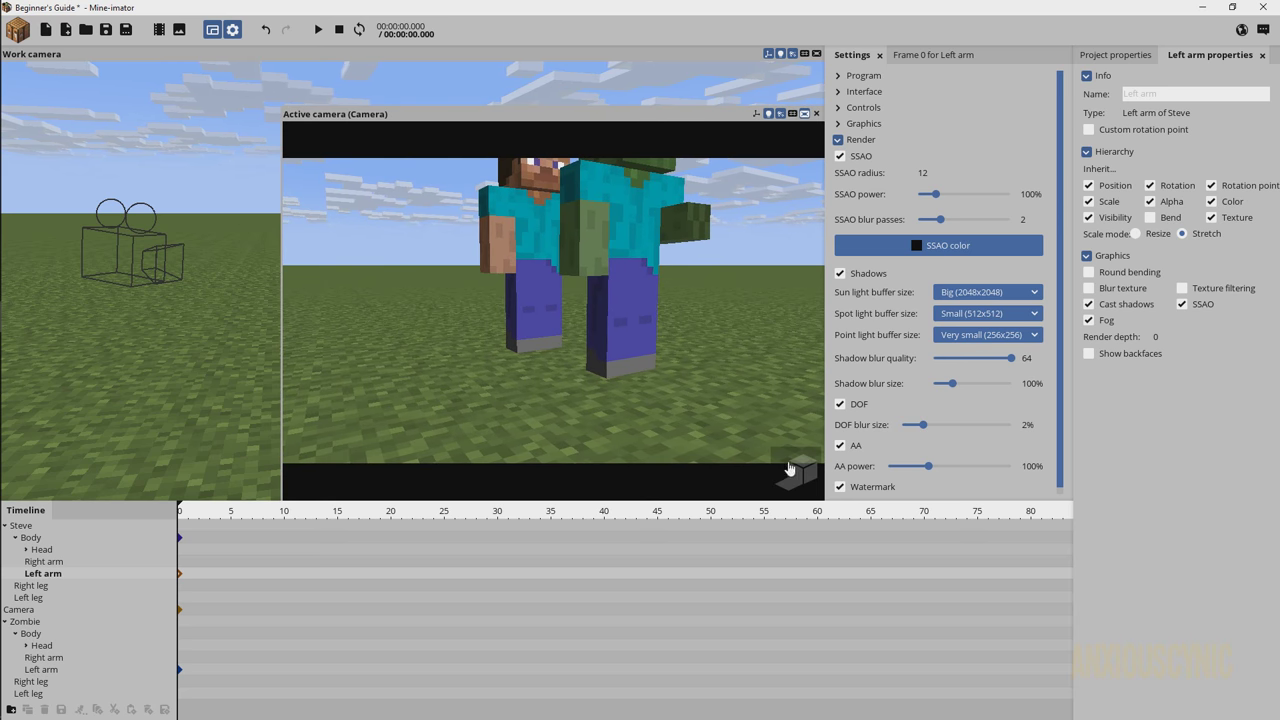
# Turn on the rendered preview in the active camera view and pull the camera back to frame Steve and the zombie fully.
pyautogui.click(794, 470)
pyautogui.moveTo(553, 310); pyautogui.dragTo(553, 310, button='right')
pyautogui.press('s')
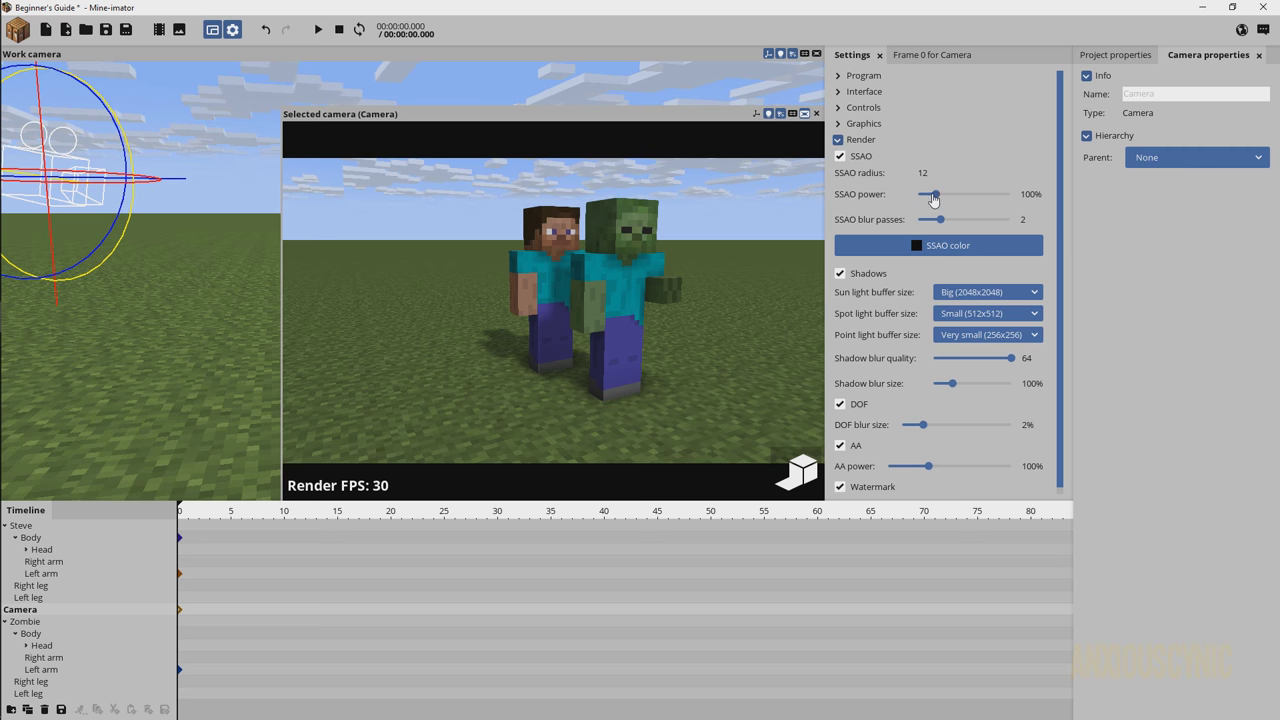
# Try an SSAO power of 500%, reset it, and set the power to 283% with 8 blur passes.
pyautogui.moveTo(933, 197)
pyautogui.mouseDown()
pyautogui.moveTo(864, 203)
pyautogui.moveTo(1086, 200)
pyautogui.mouseUp()
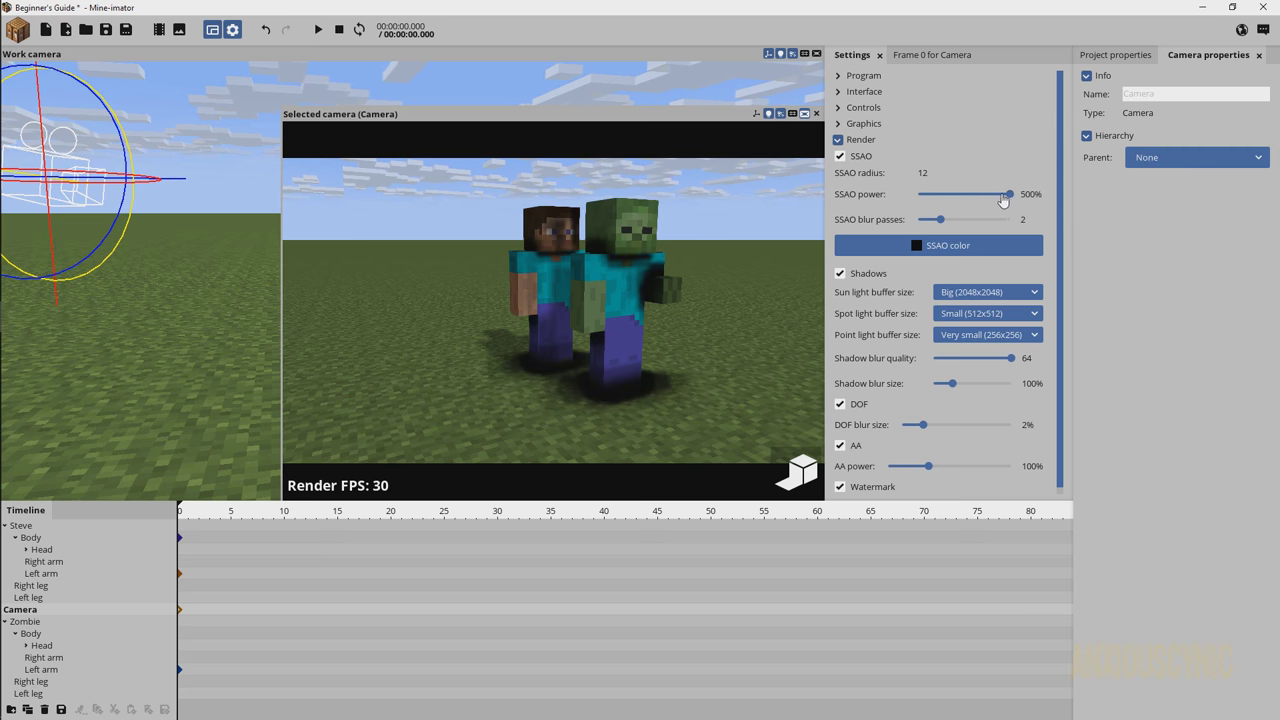
pyautogui.rightClick(1003, 196)
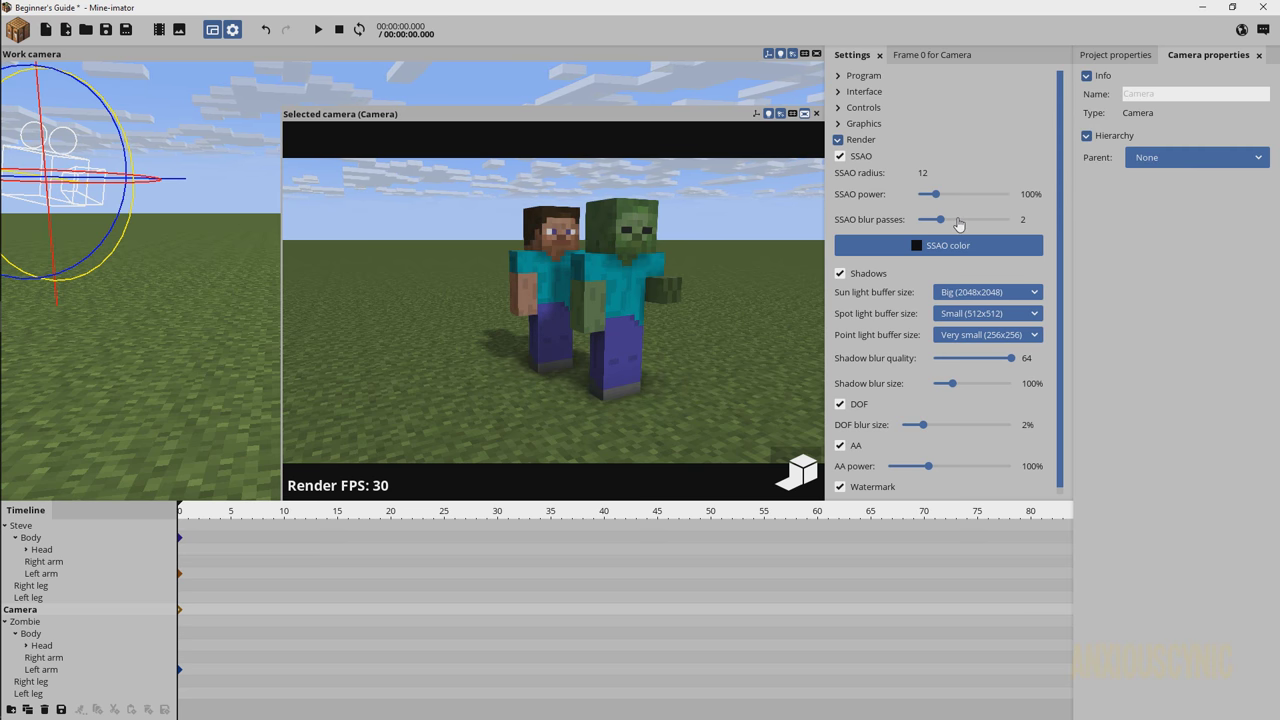
pyautogui.moveTo(958, 197); pyautogui.dragTo(1036, 221)
pyautogui.click(963, 219)
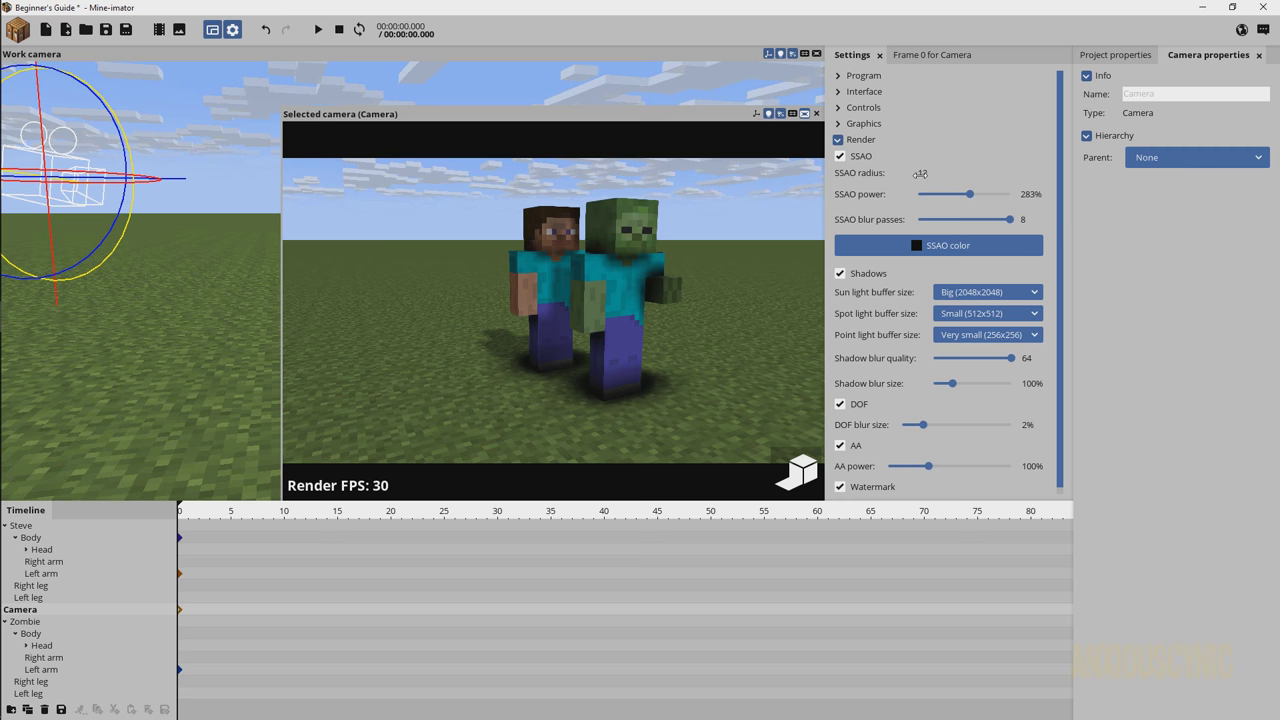
# Try a much larger SSAO radius, and reset the radius to 12 and the SSAO power to 100%.
pyautogui.moveTo(919, 174); pyautogui.dragTo(770, 203)
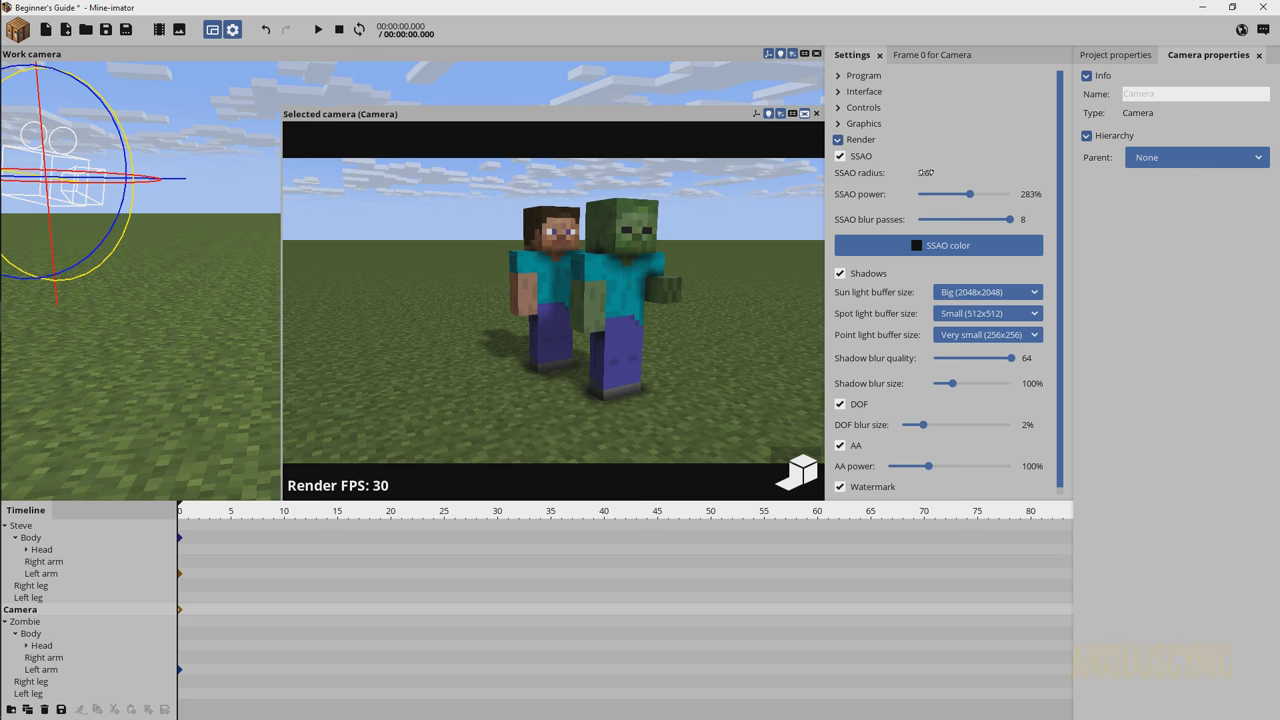
pyautogui.rightClick(925, 172)
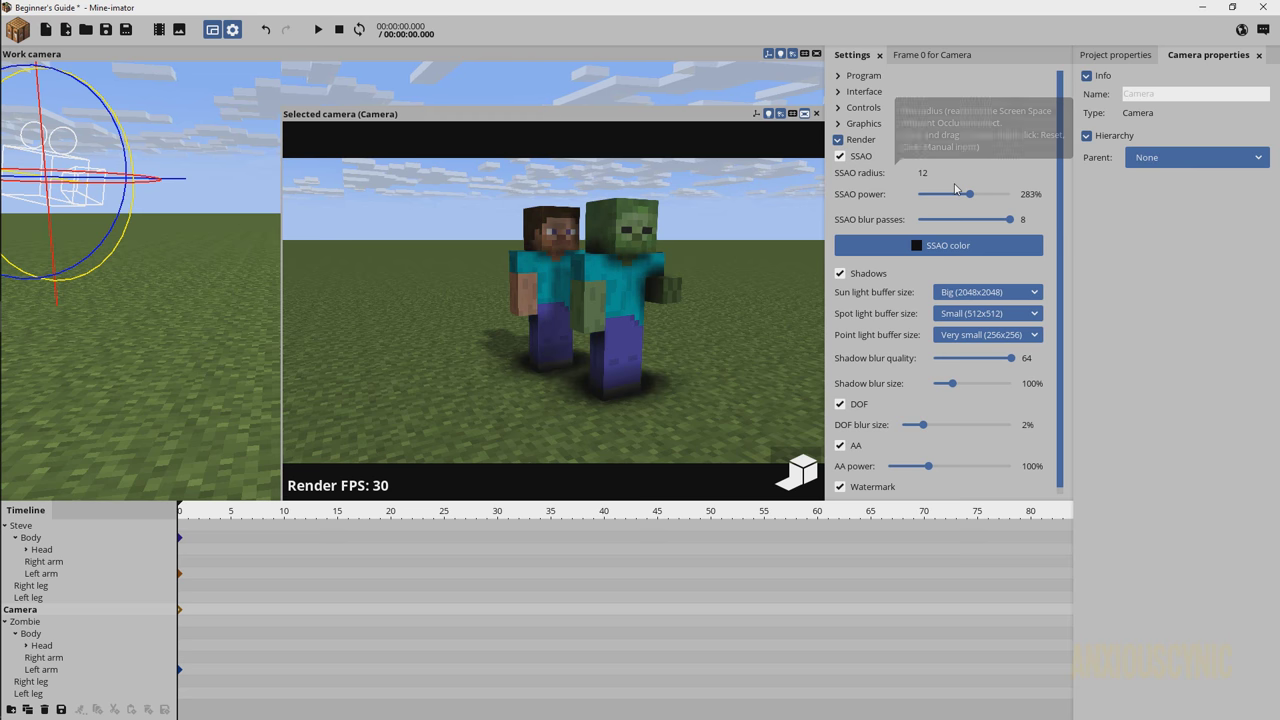
pyautogui.rightClick(971, 196)
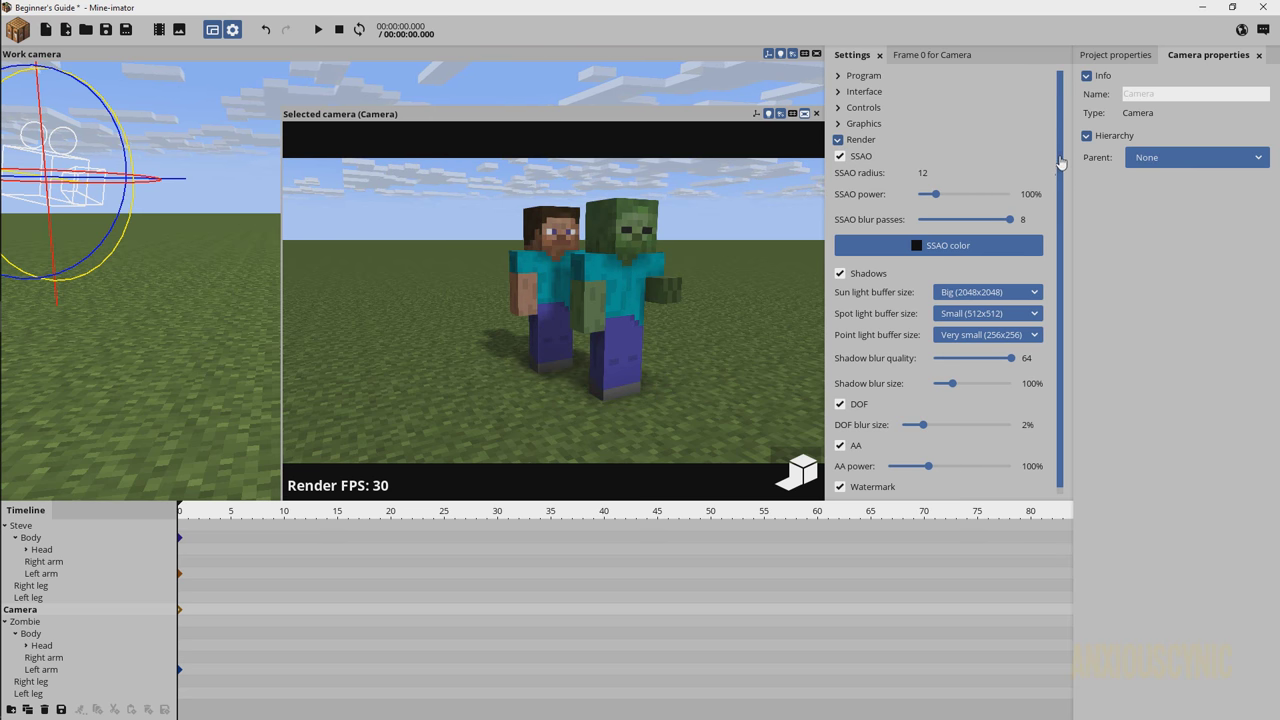
# Turn shadows off in the render settings to compare the camera view, and turn them back on.
pyautogui.scroll(-1, 1063, 187)
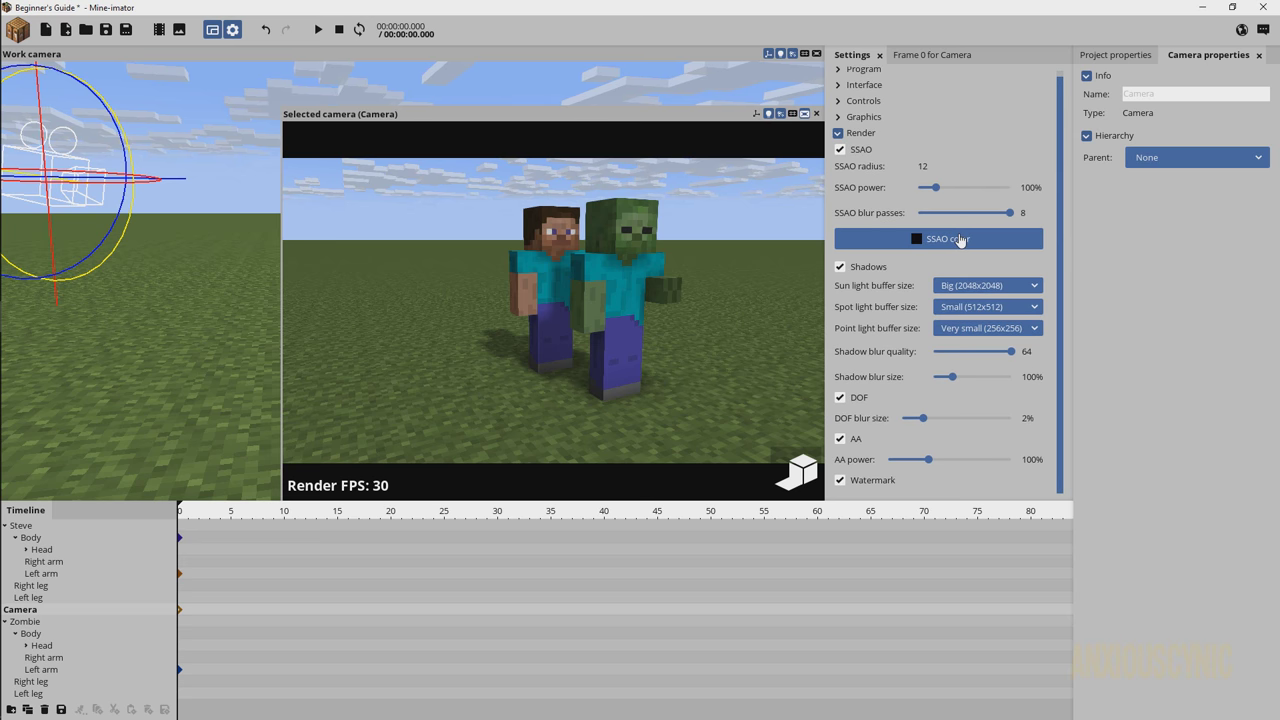
pyautogui.click(840, 267)
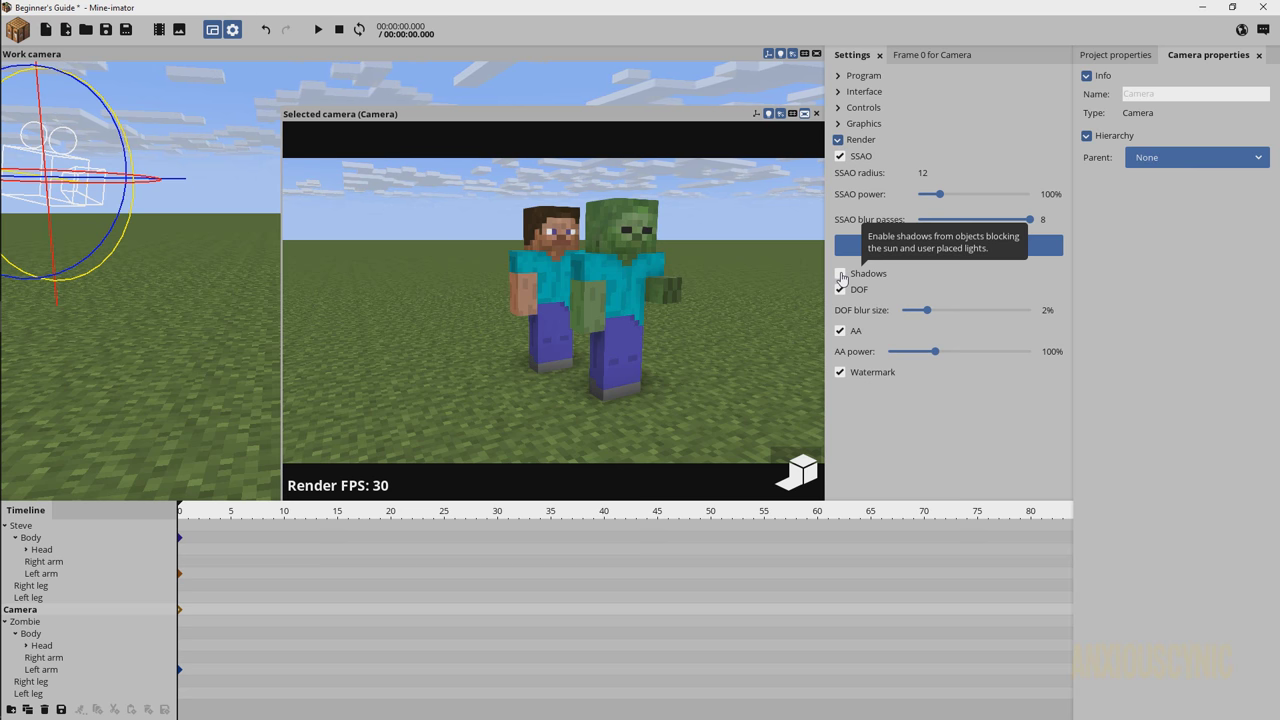
pyautogui.click(840, 274)
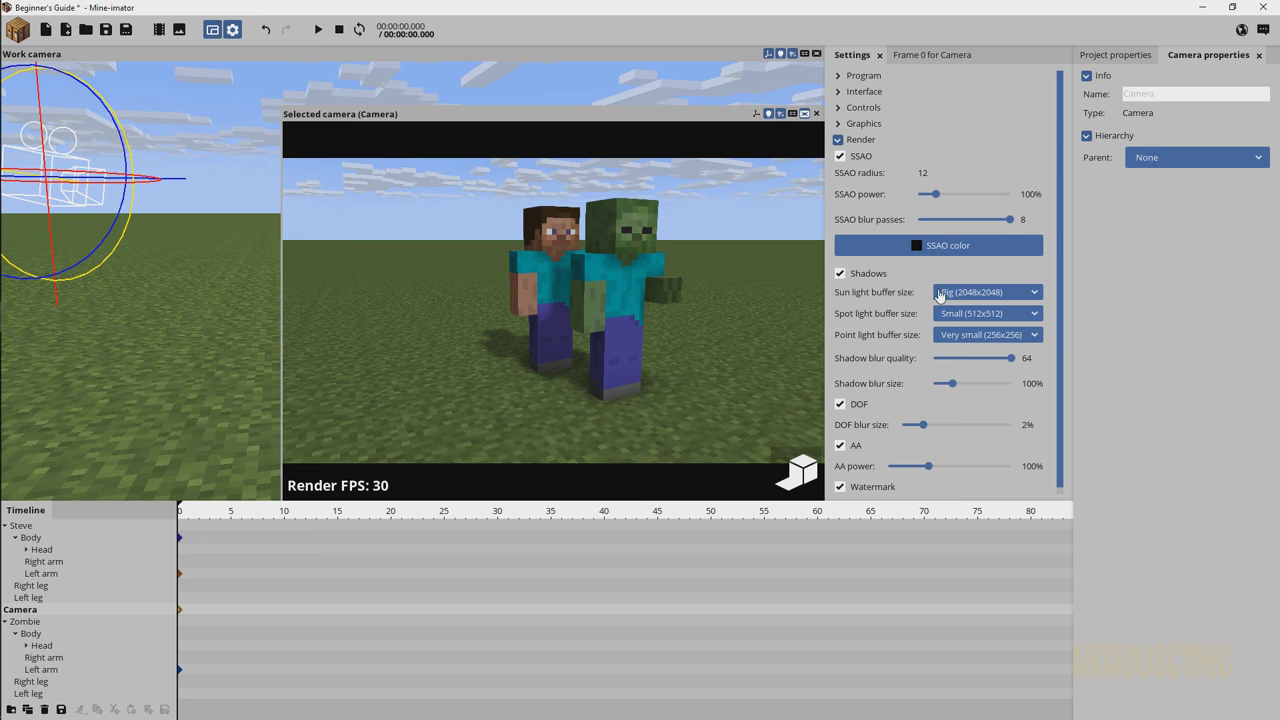
# Set the sun light buffer size to Very big (4096x4096) and move the camera closer to Steve and the zombie.
pyautogui.moveTo(1062, 240); pyautogui.dragTo(1063, 248)
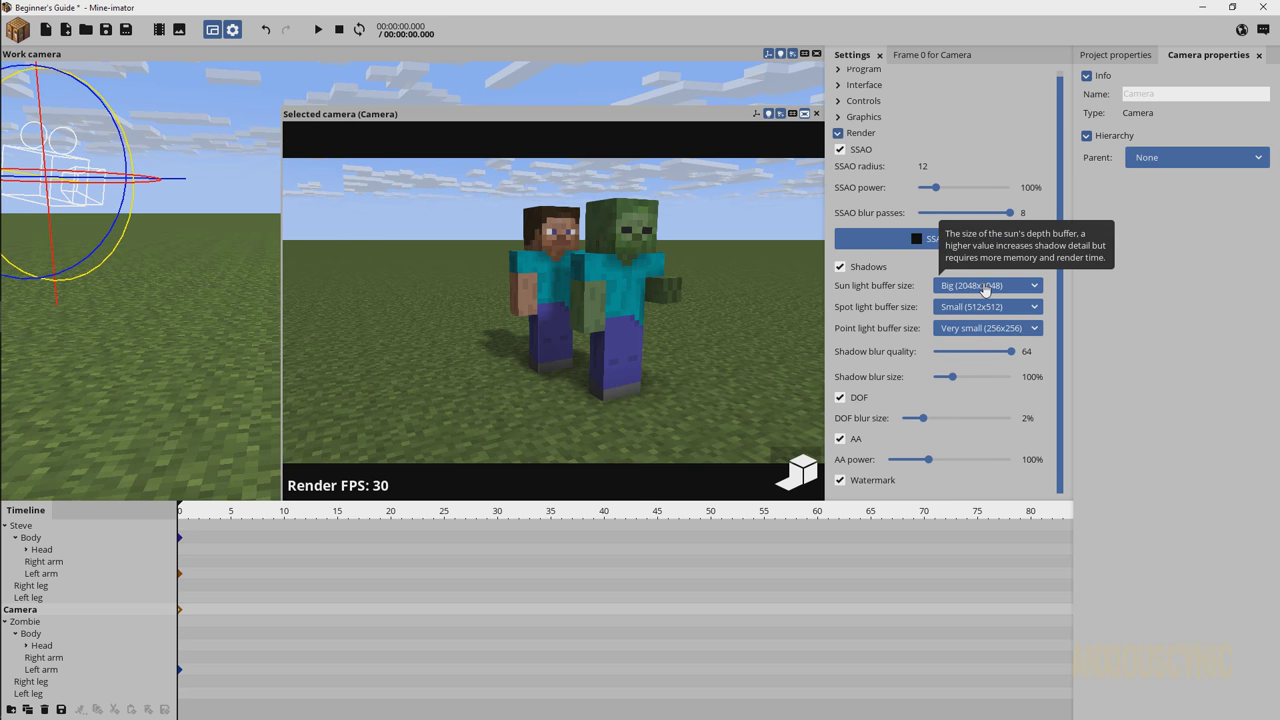
pyautogui.click(976, 287)
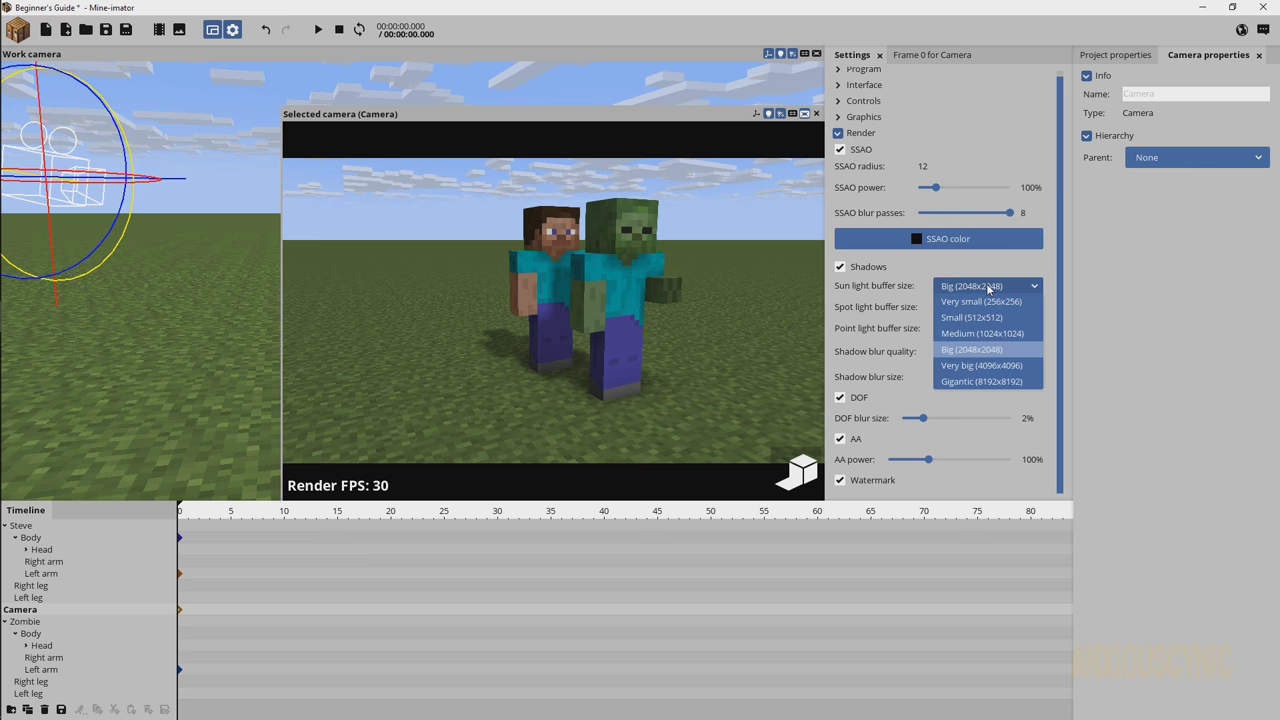
pyautogui.click(972, 366)
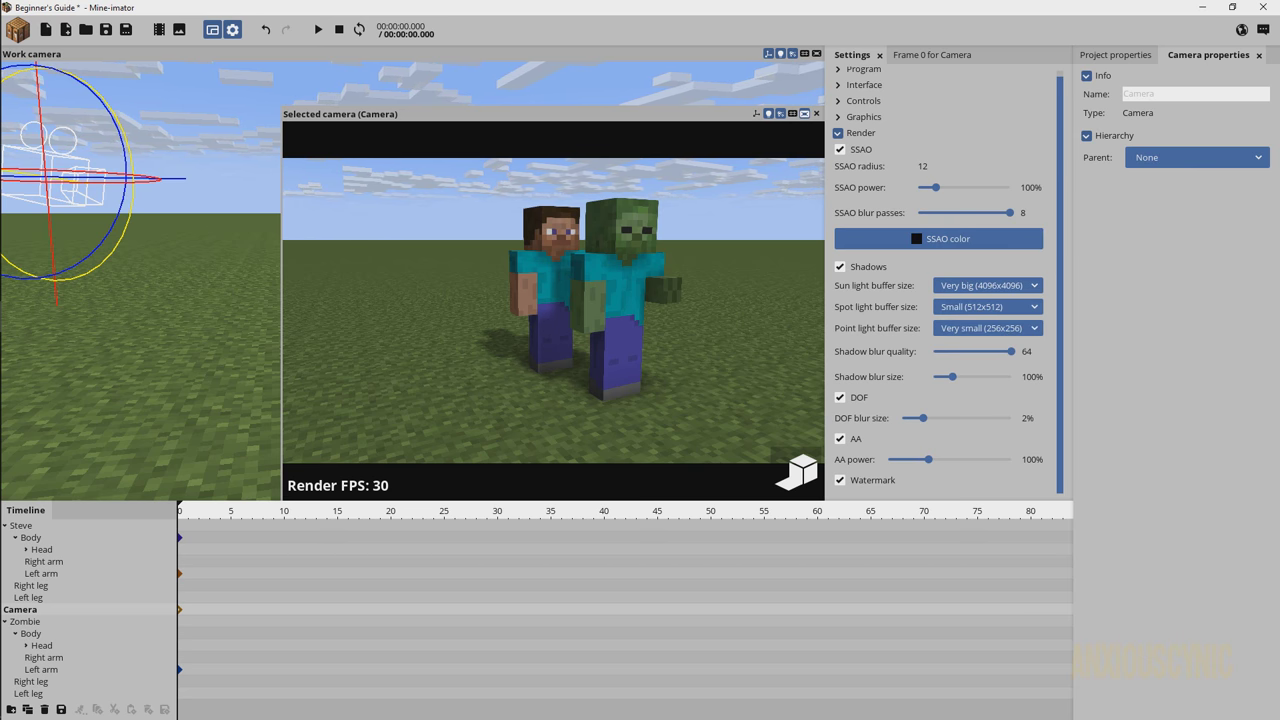
pyautogui.press('w')
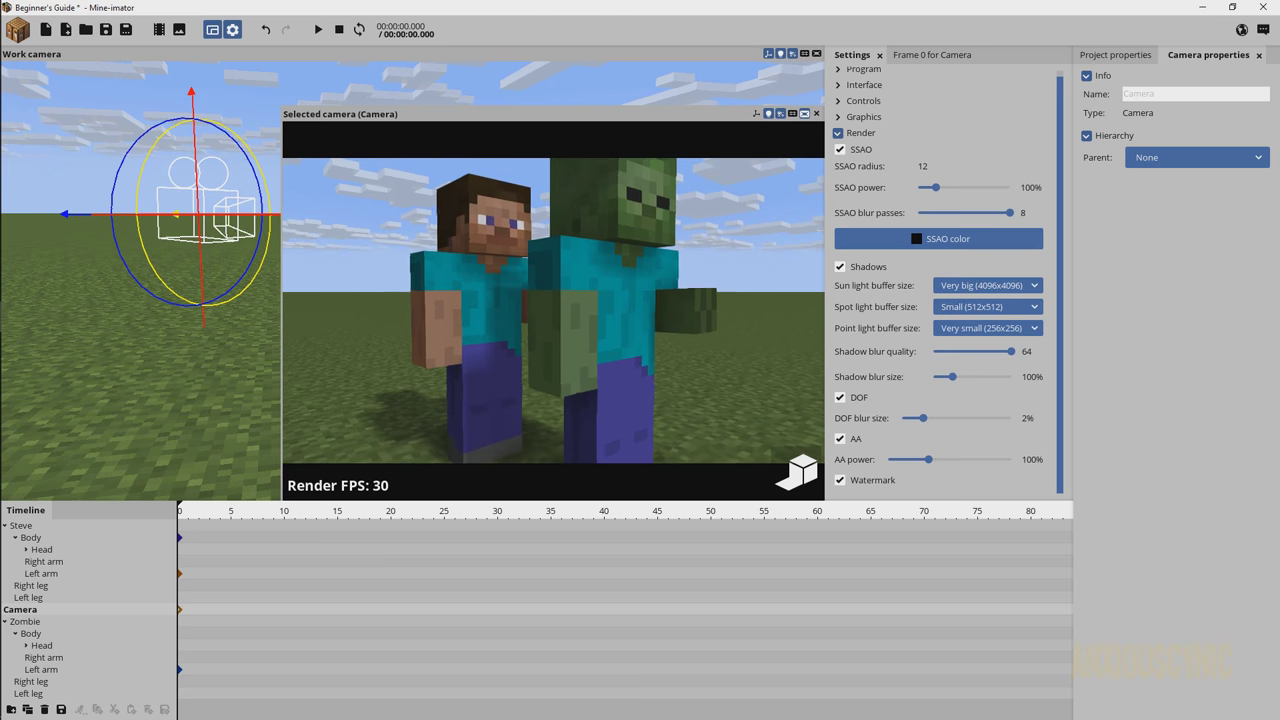
pyautogui.press('w')
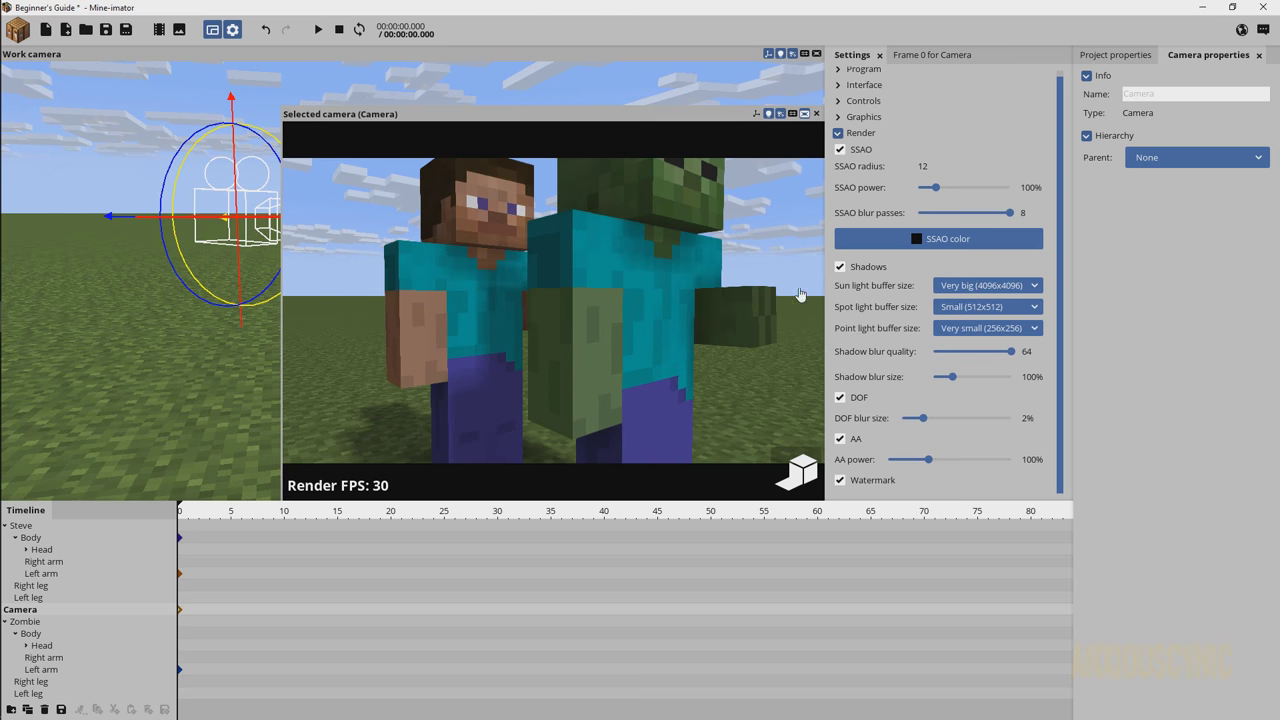
# Try a sun light buffer size of Very small (256x256), and set it back to Big (2048x2048).
pyautogui.click(987, 285)
pyautogui.click(961, 302)
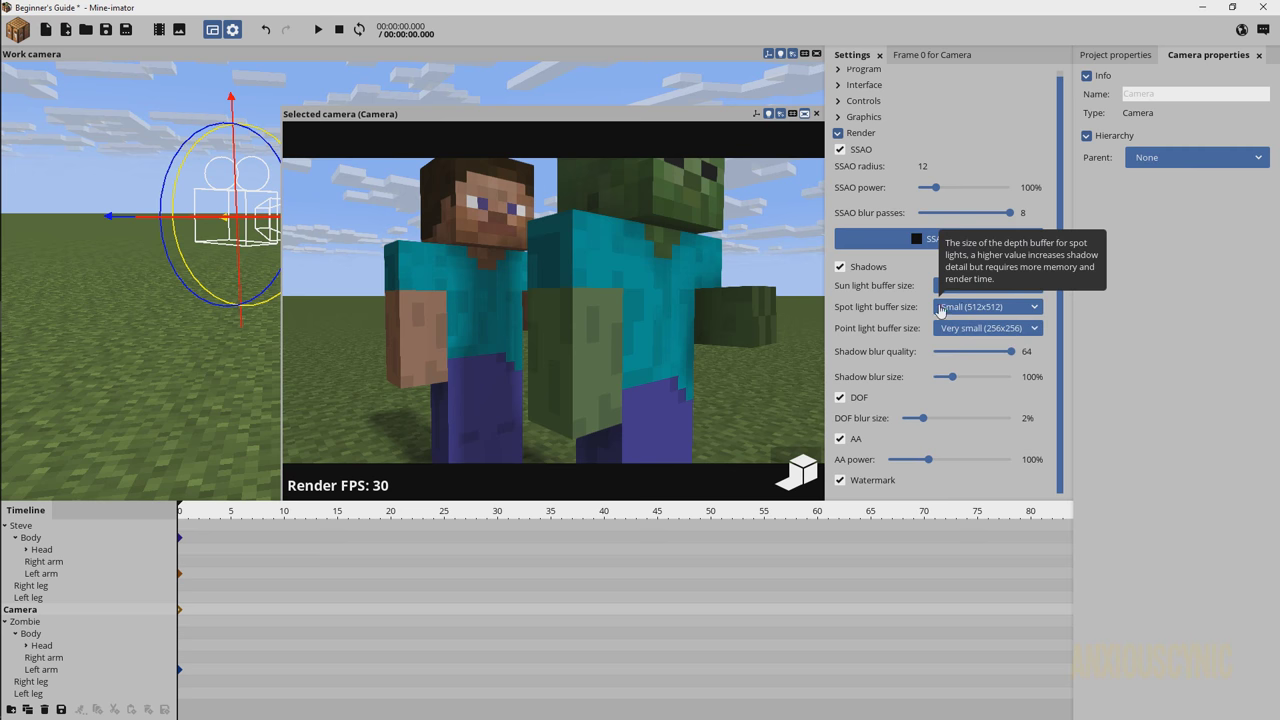
pyautogui.click(969, 286)
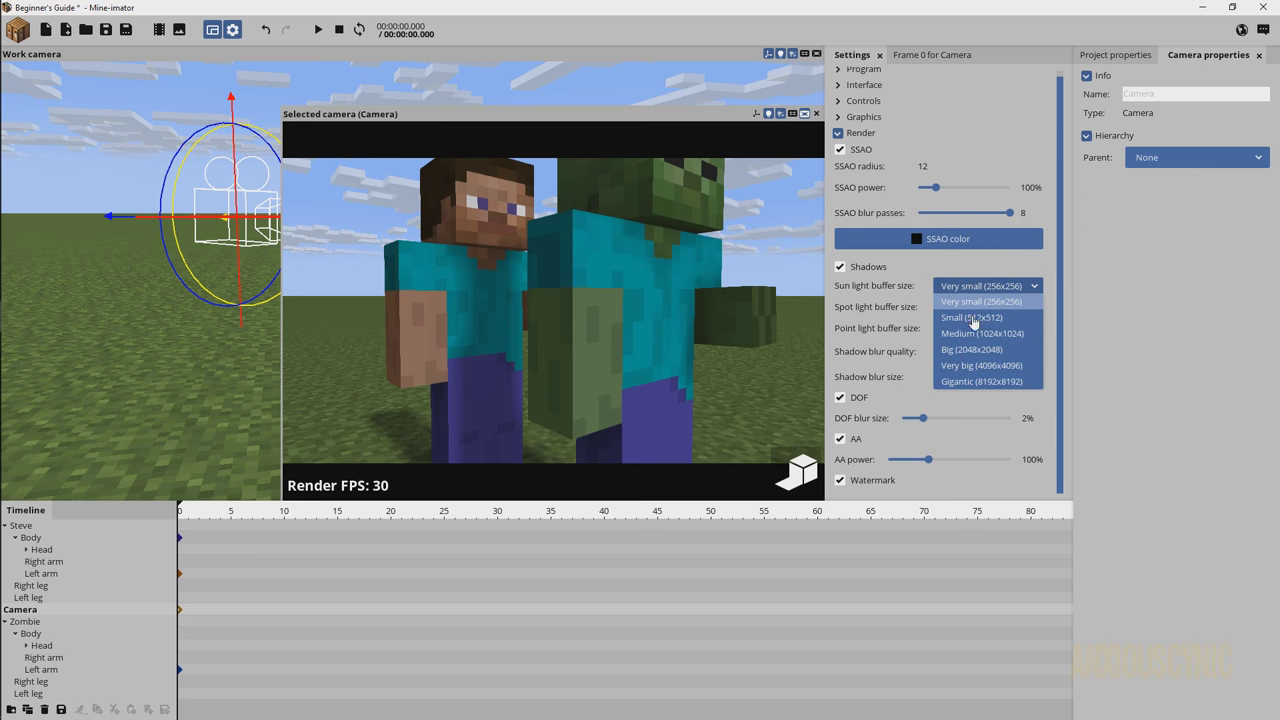
pyautogui.click(970, 350)
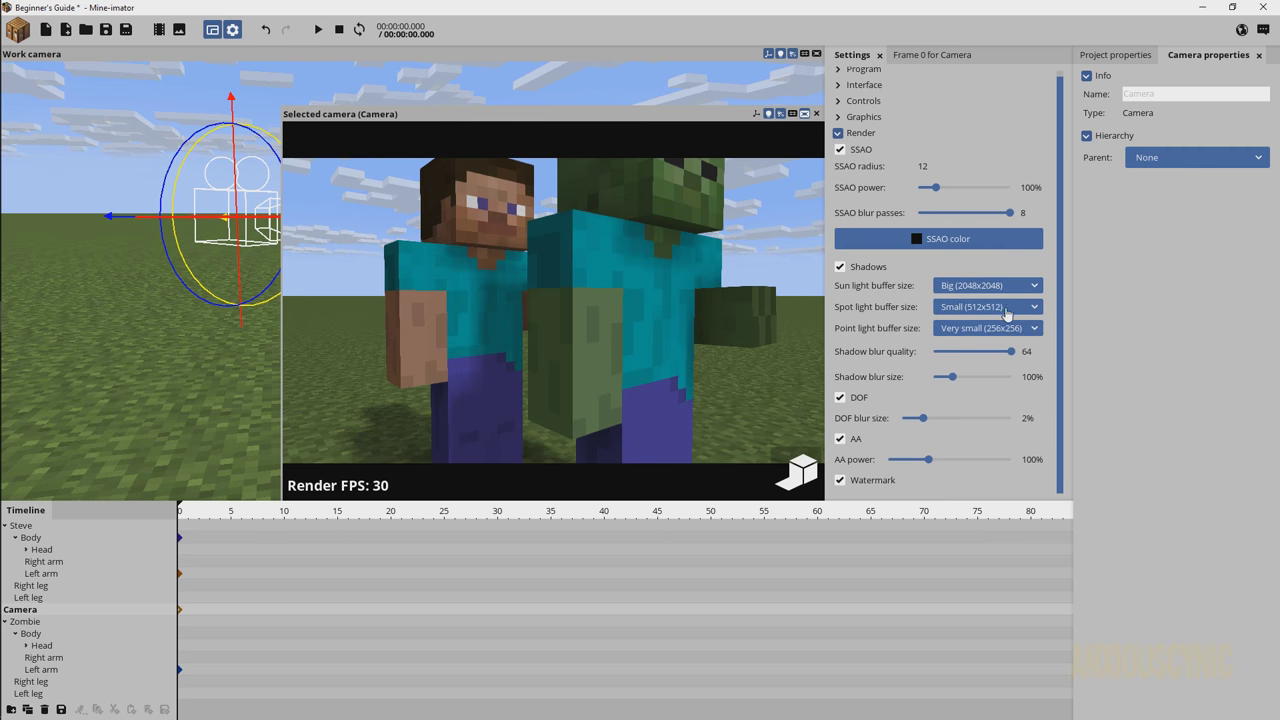
pyautogui.click(959, 292)
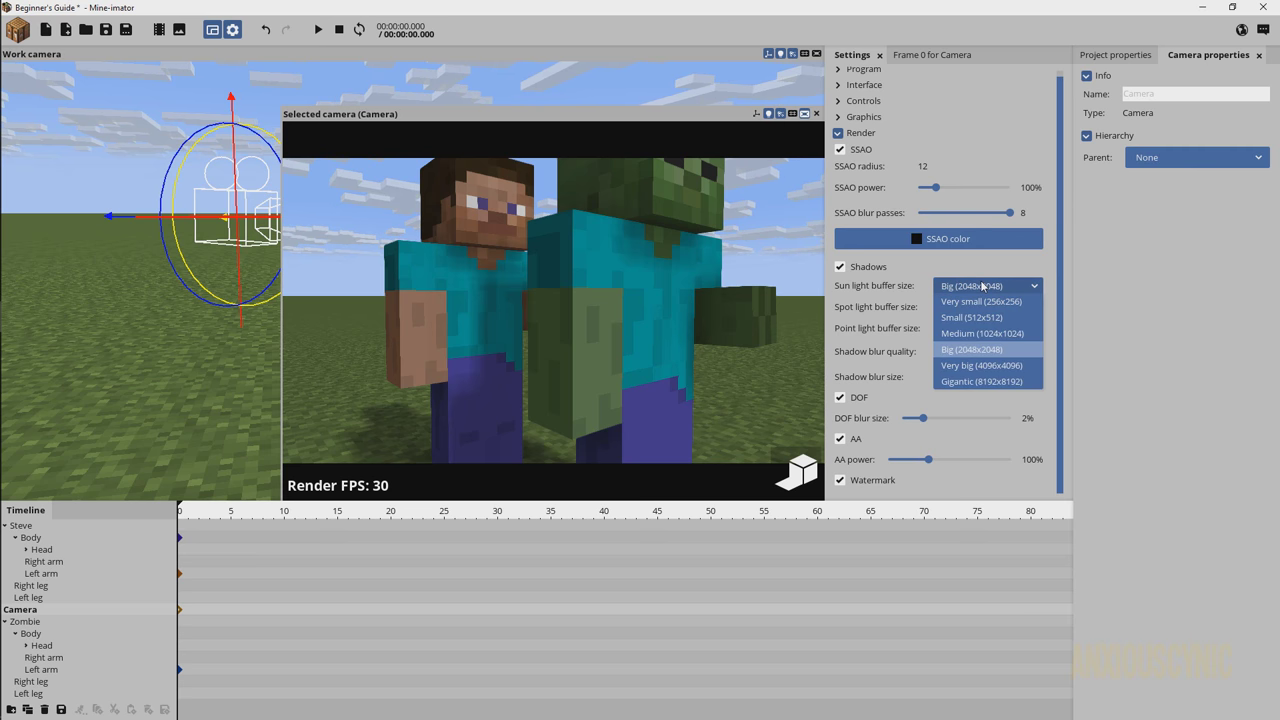
pyautogui.click(981, 288)
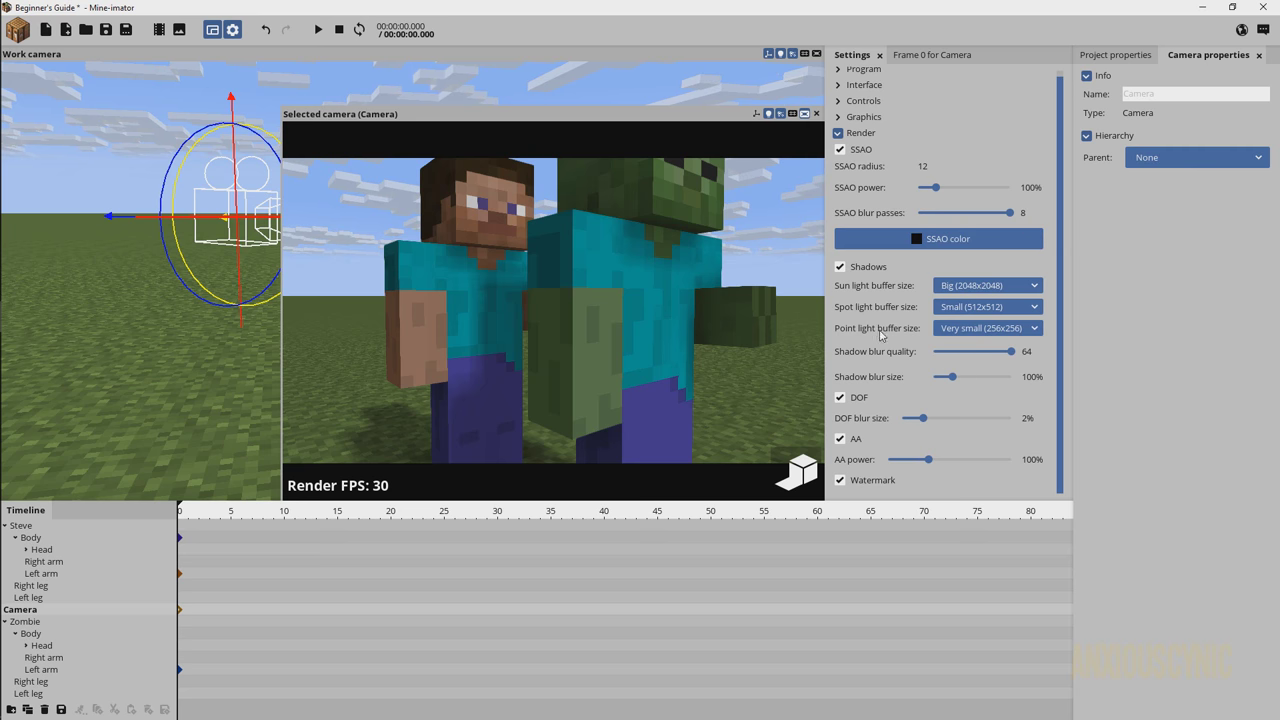
# Look through the available point light buffer sizes without changing the selection.
pyautogui.click(988, 332)
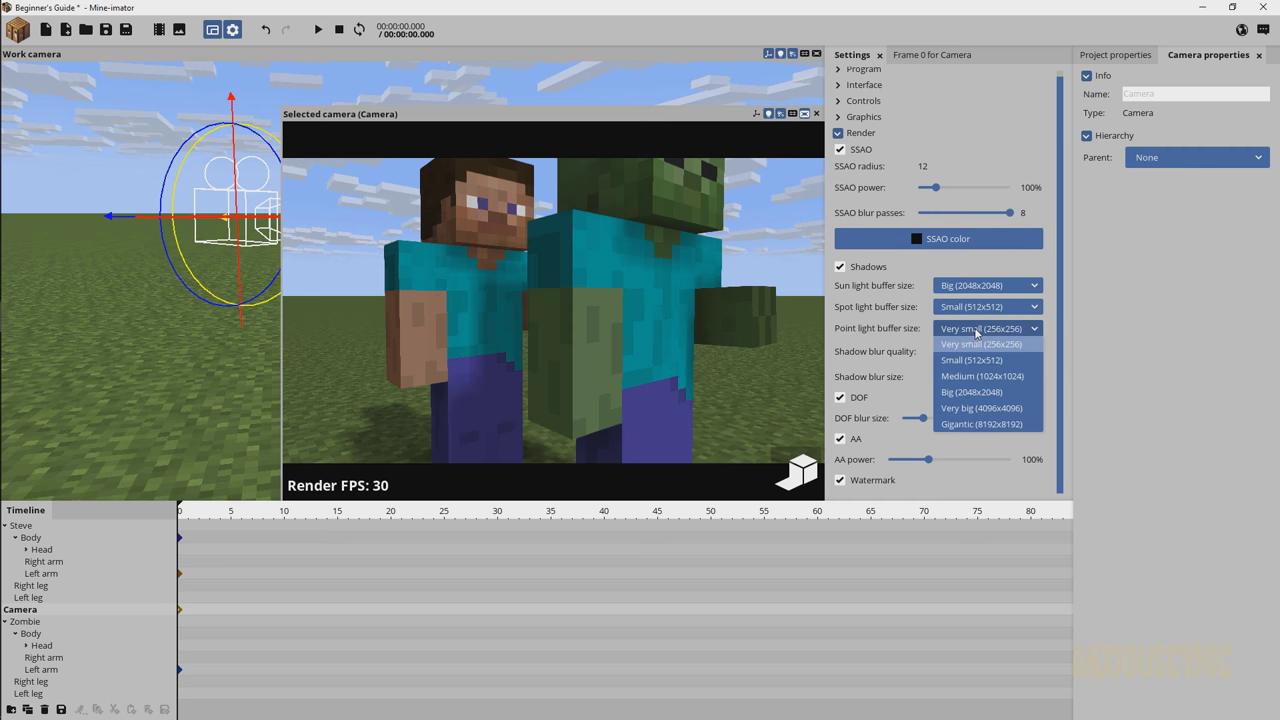
pyautogui.click(976, 341)
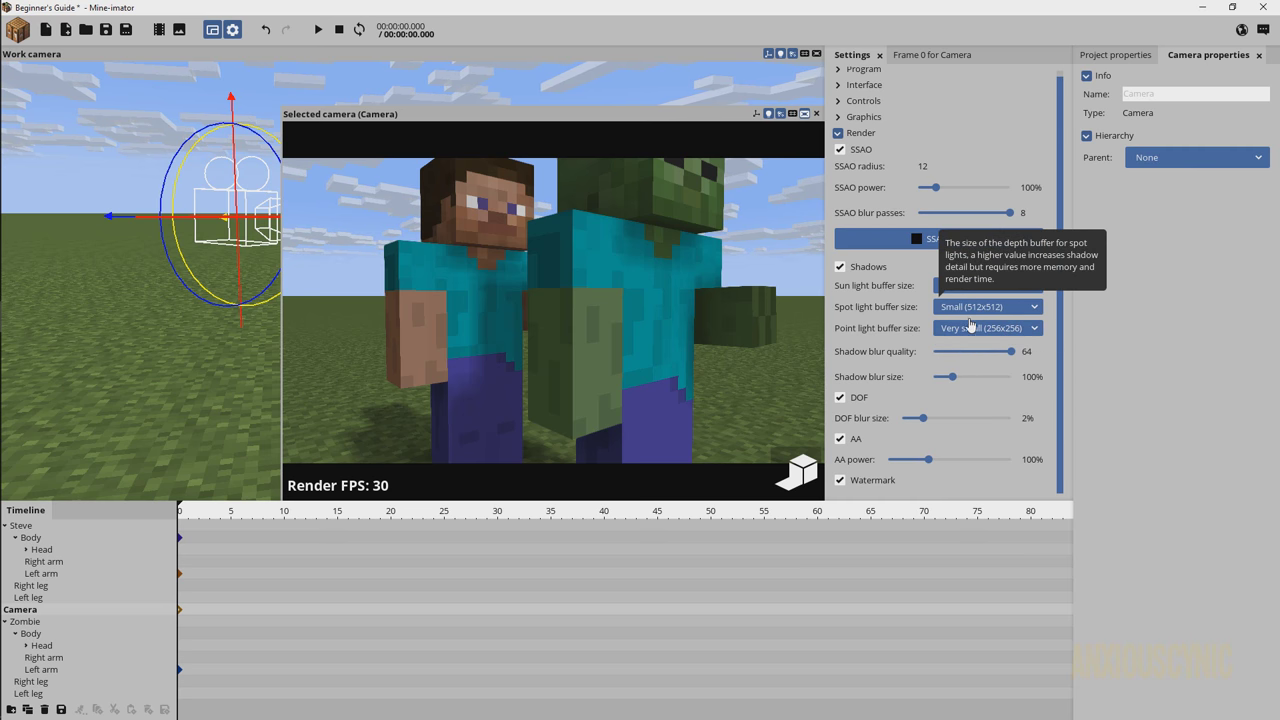
pyautogui.click(966, 334)
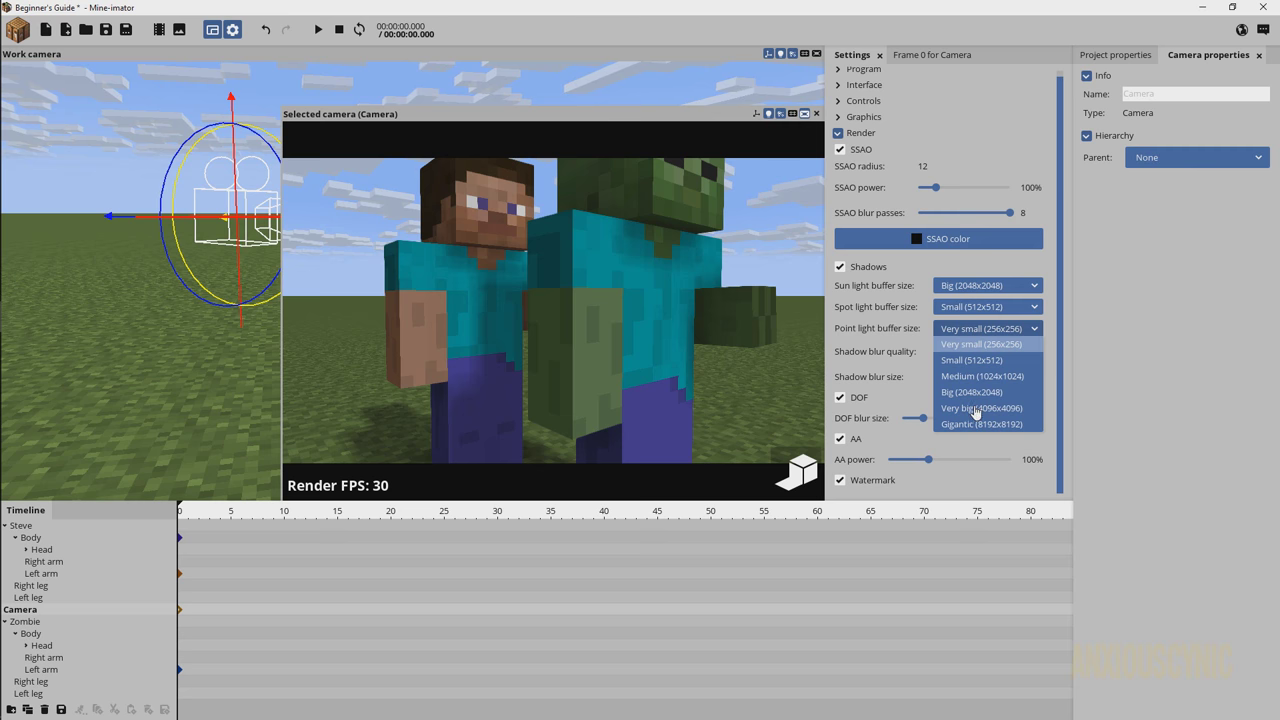
pyautogui.click(1005, 331)
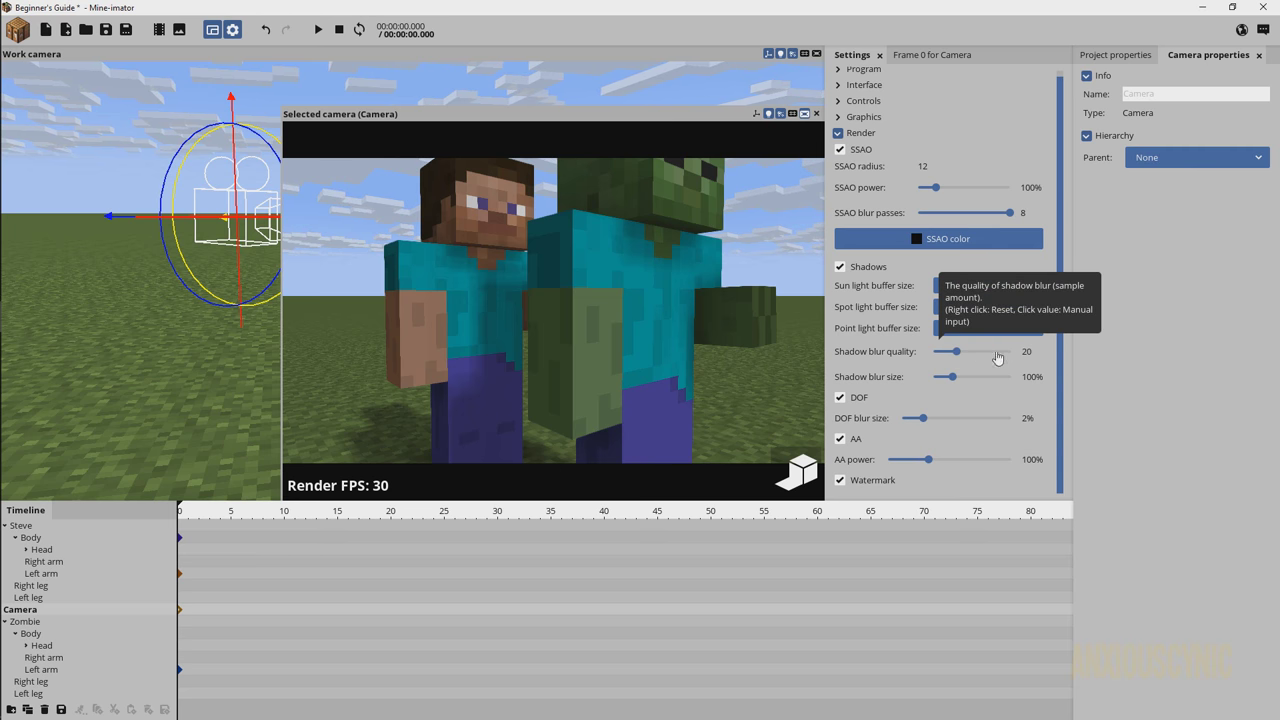
# Try shadow blur qualities of 1 and 4, restore 64, and try a smaller shadow blur size before resetting it to 100%.
pyautogui.moveTo(1011, 351); pyautogui.dragTo(896, 357)
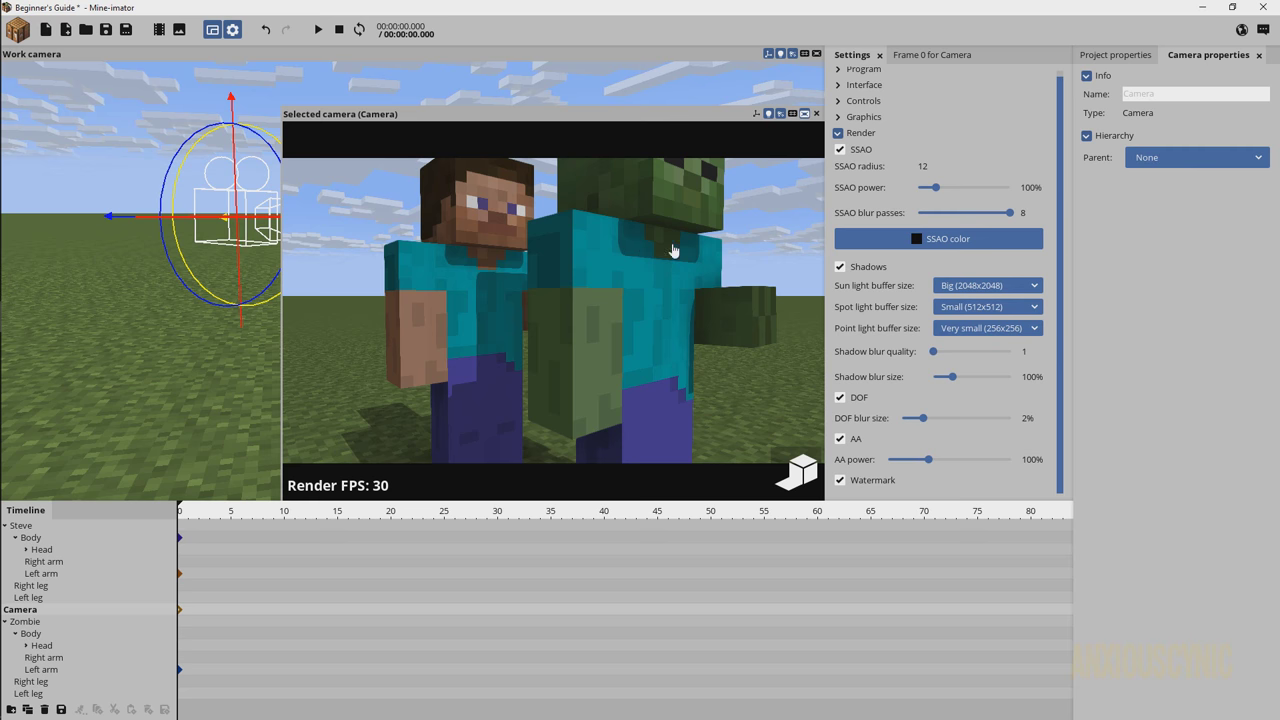
pyautogui.click(940, 351)
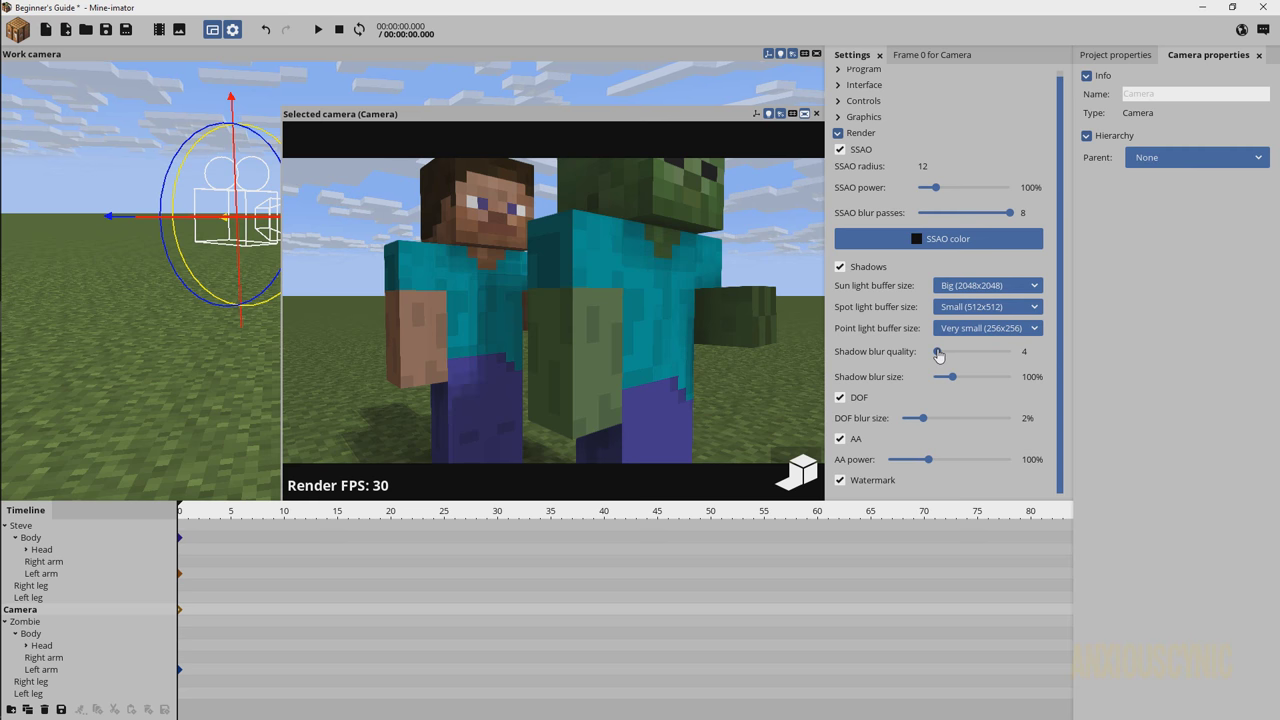
pyautogui.moveTo(946, 355); pyautogui.dragTo(1020, 354)
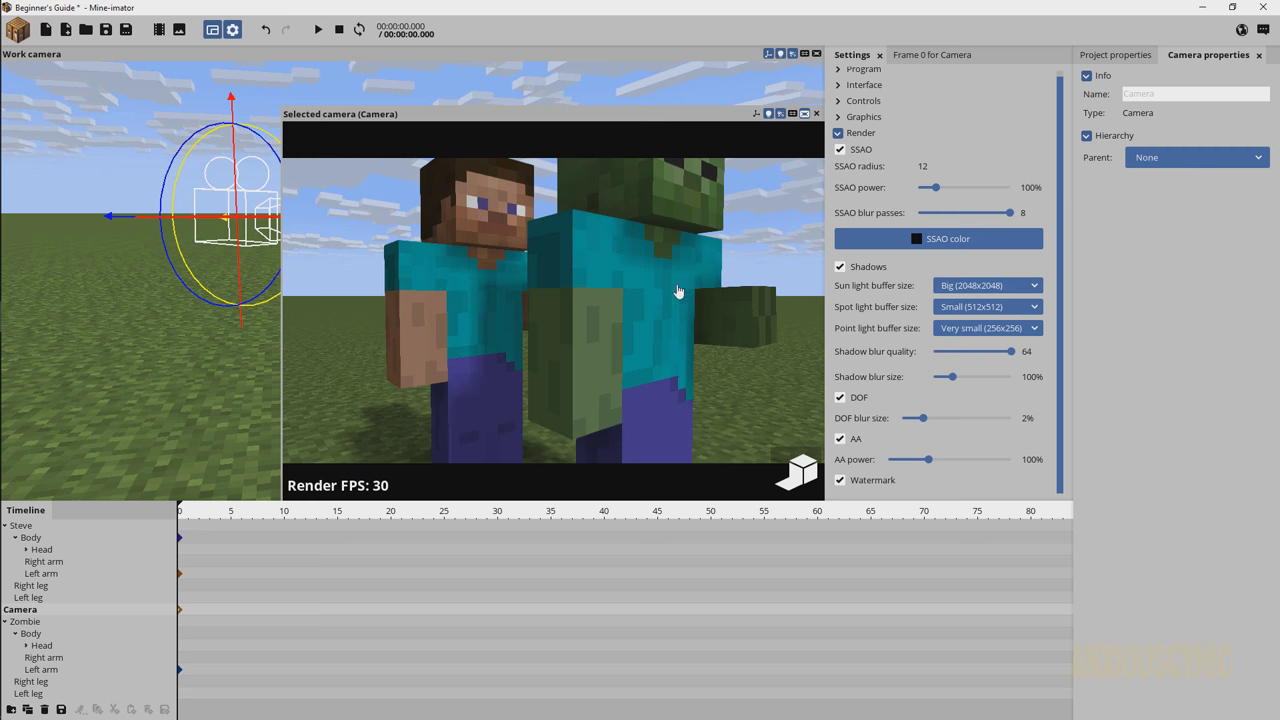
pyautogui.moveTo(954, 380); pyautogui.dragTo(873, 388)
pyautogui.rightClick(935, 380)
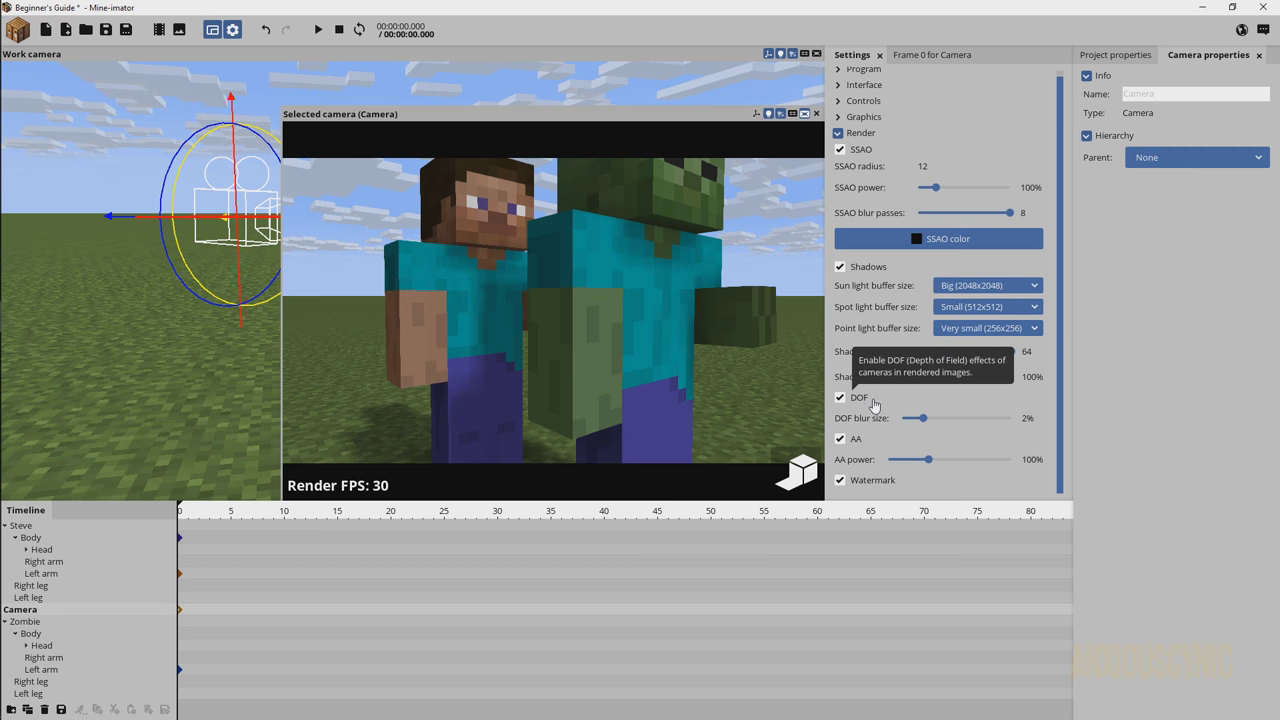
# Enable depth of field in the camera's frame 0 settings and set its range to 100.
pyautogui.click(927, 57)
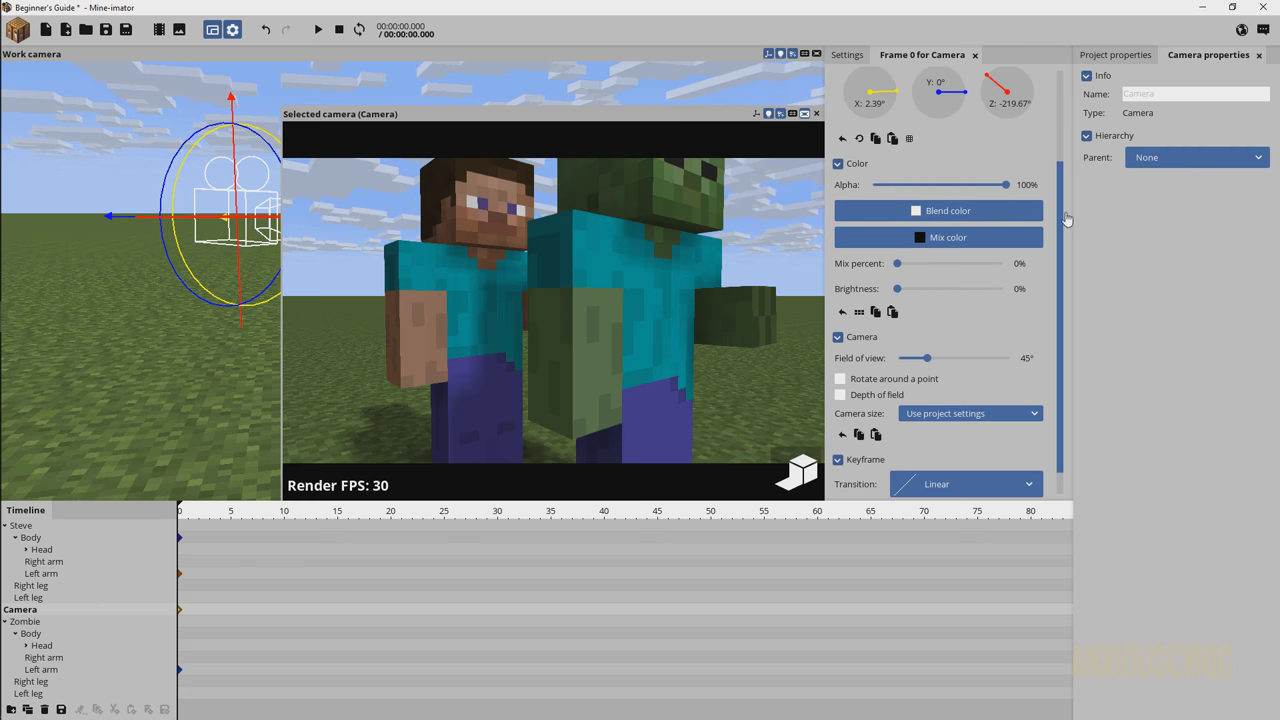
pyautogui.moveTo(1064, 223); pyautogui.dragTo(1068, 262)
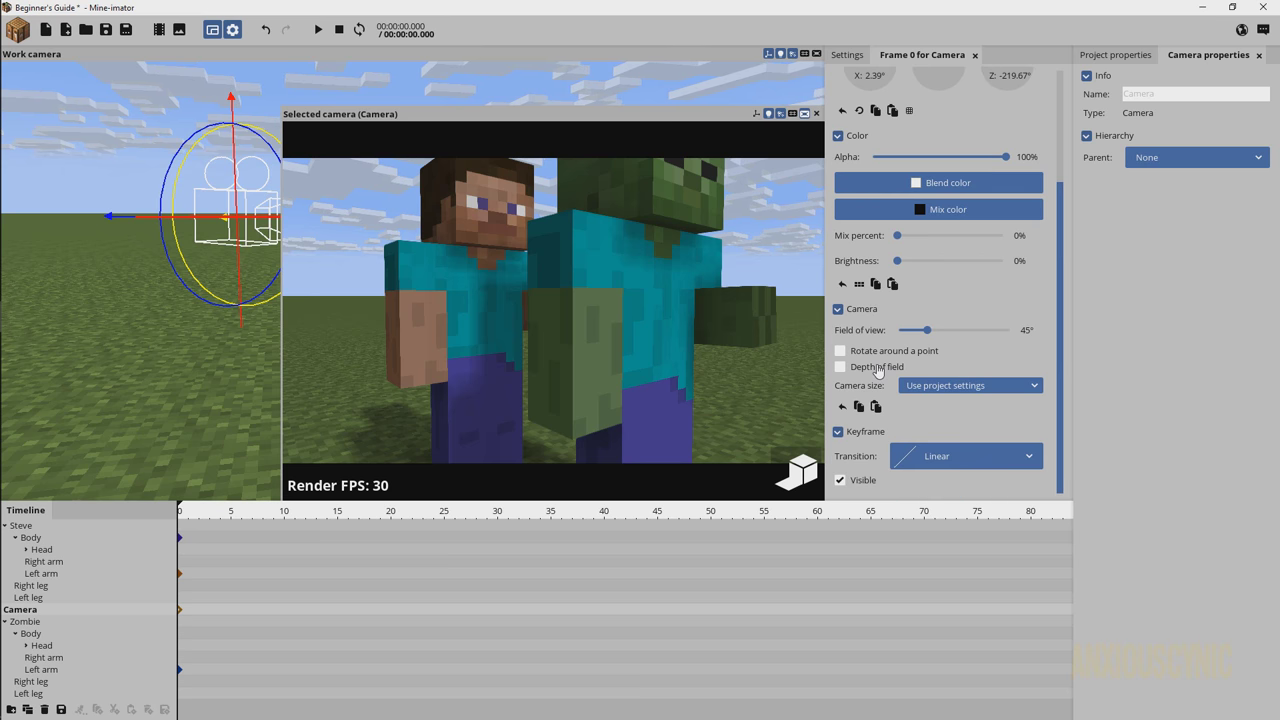
pyautogui.click(847, 370)
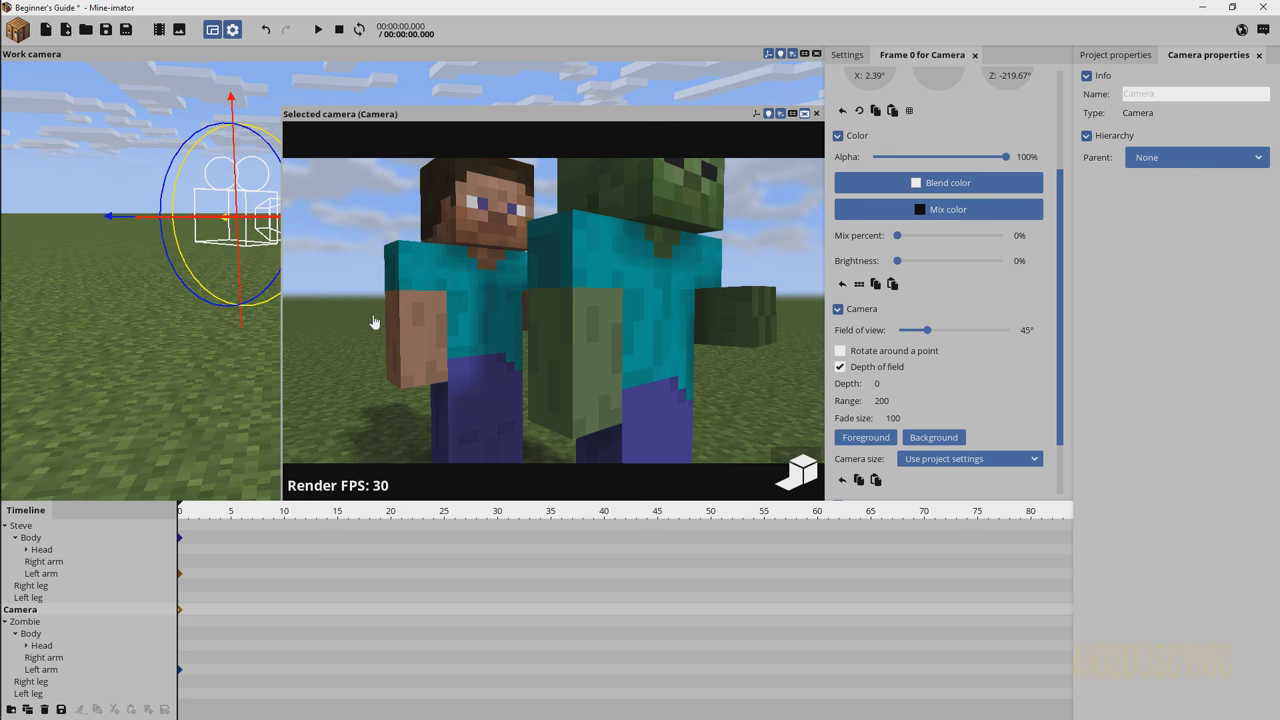
pyautogui.click(884, 401)
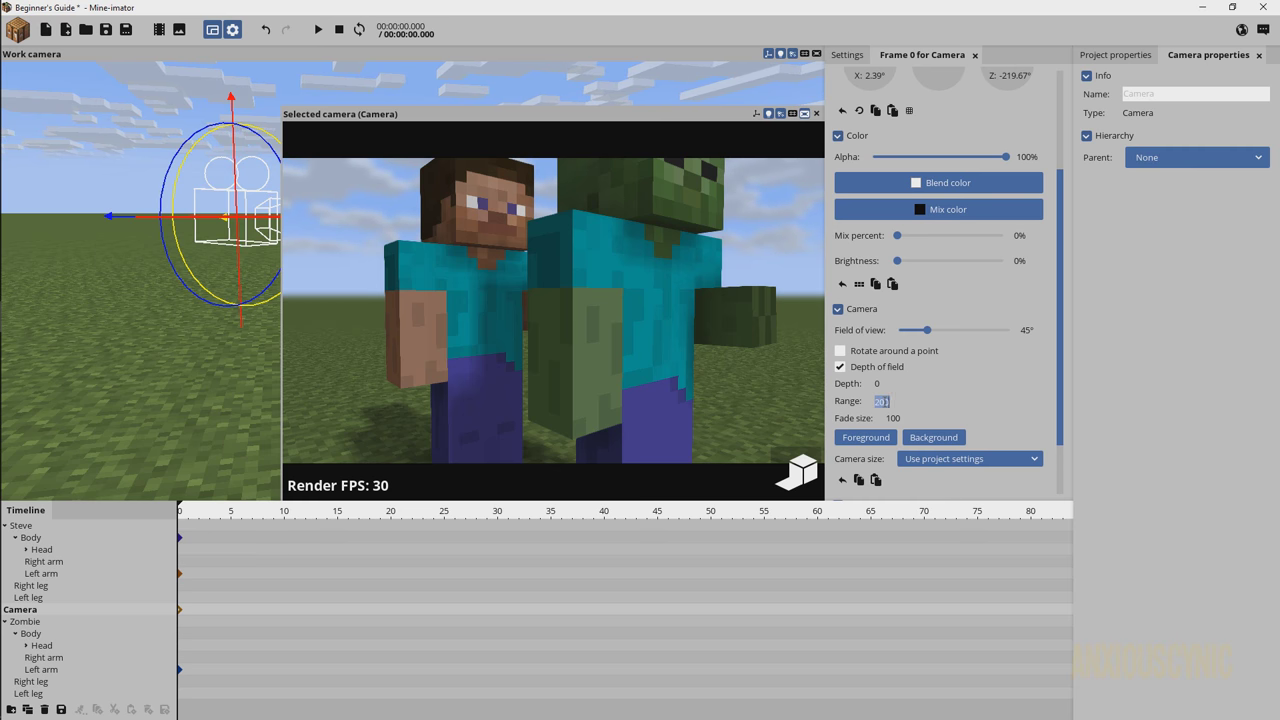
pyautogui.write('100')
pyautogui.moveTo(887, 386)
pyautogui.mouseDown()
pyautogui.moveTo(1020, 378)
pyautogui.moveTo(885, 383)
pyautogui.mouseUp()
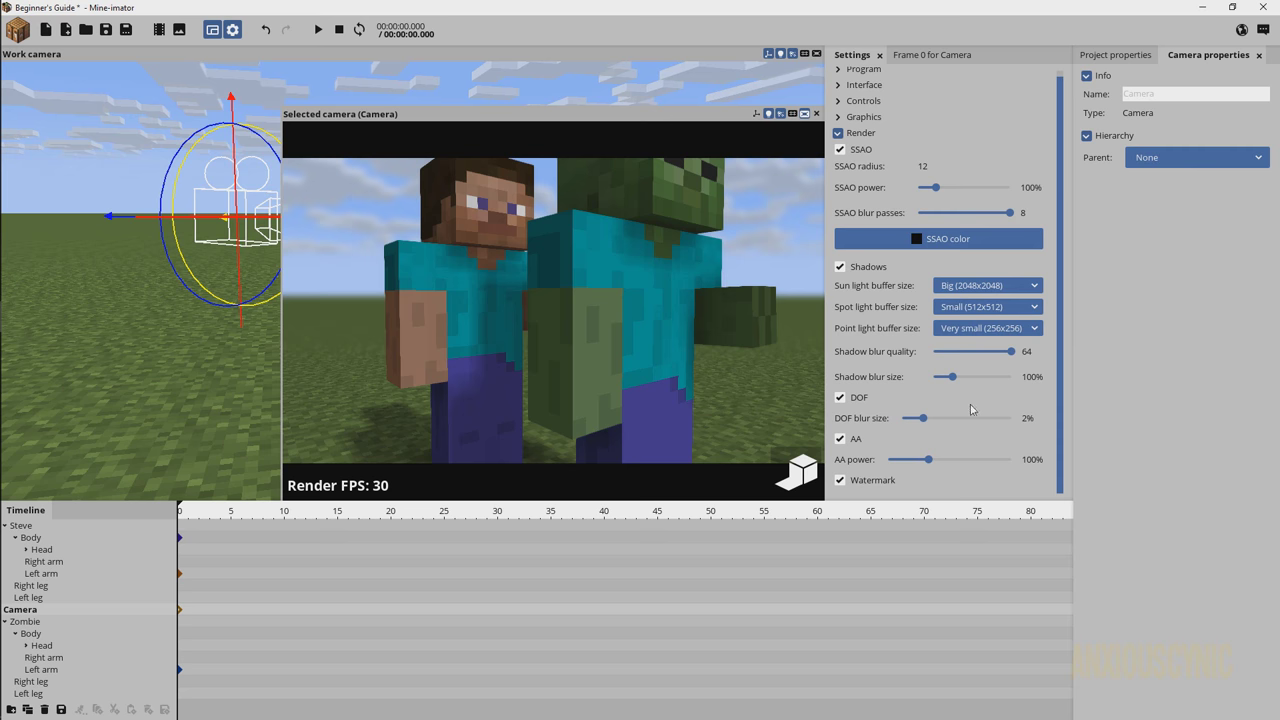
# Try a DOF blur size of 0.24% in the render settings, return it to 2%, and set it to 1%.
pyautogui.moveTo(923, 424); pyautogui.dragTo(903, 422)
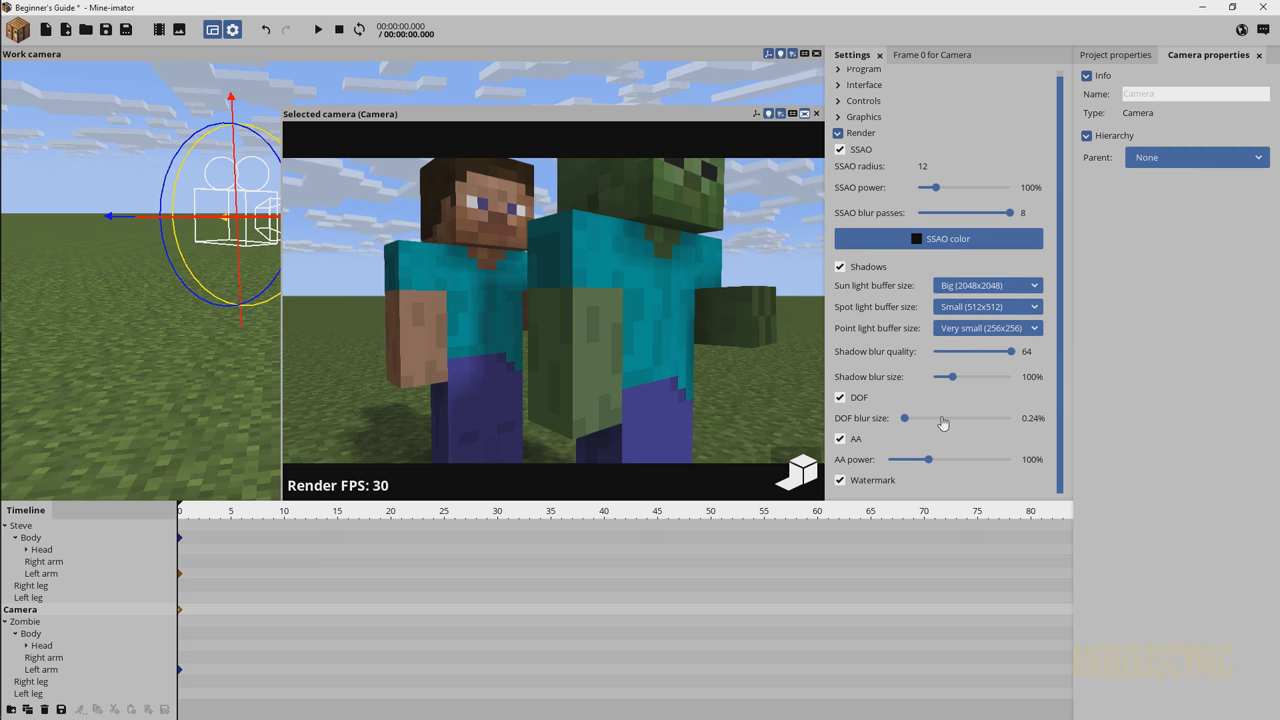
pyautogui.moveTo(922, 420)
pyautogui.mouseDown()
pyautogui.moveTo(1030, 420)
pyautogui.moveTo(922, 420)
pyautogui.mouseUp()
pyautogui.click(1027, 420)
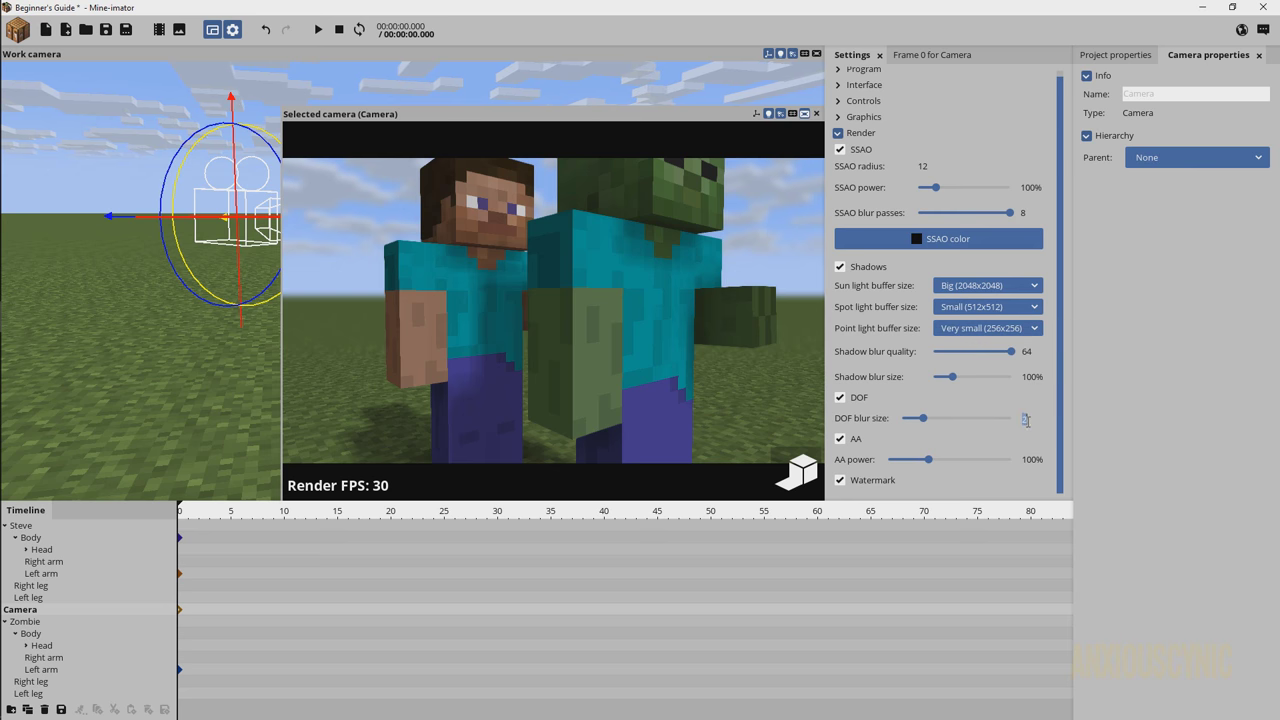
pyautogui.write('1')
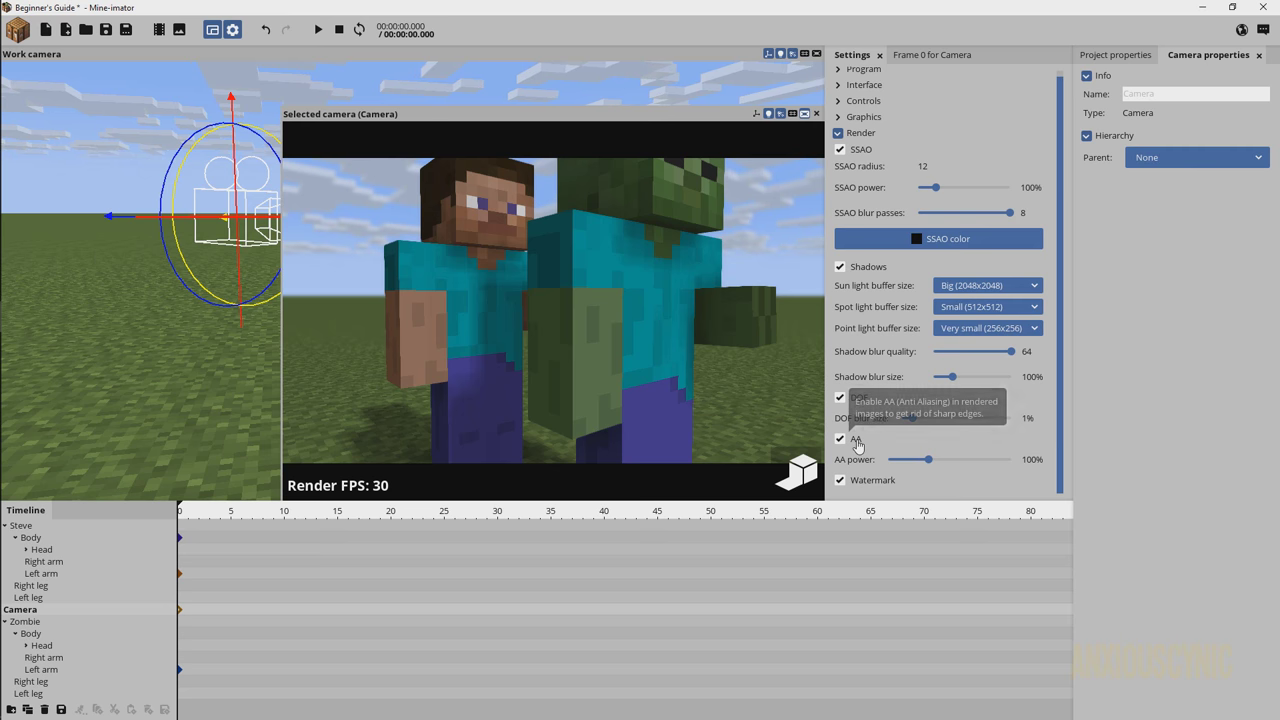
# Move and turn the camera close to the upper edge of the zombie's head, with the sky behind it.
pyautogui.moveTo(674, 329)
pyautogui.mouseDown(button='right')
pyautogui.moveTo(674, 260)
pyautogui.moveTo(676, 330)
pyautogui.mouseUp(button='right')
pyautogui.press('w')
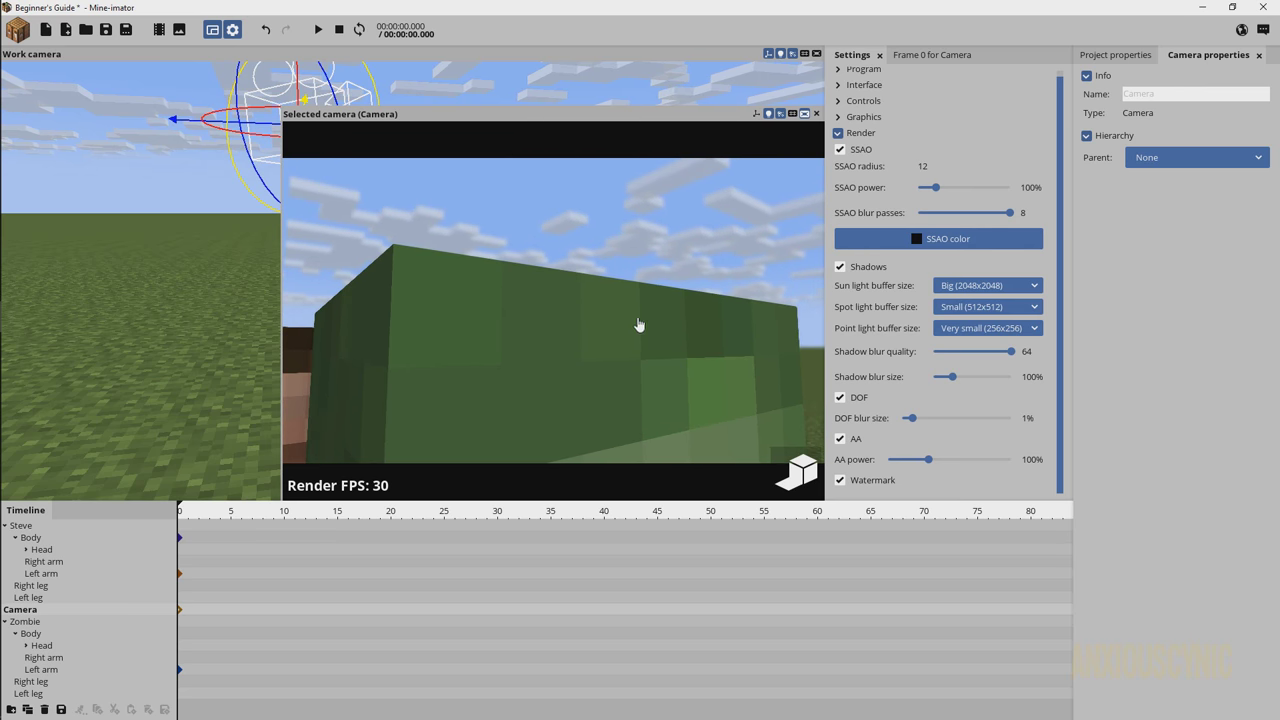
pyautogui.moveTo(604, 302); pyautogui.dragTo(571, 306, button='right')
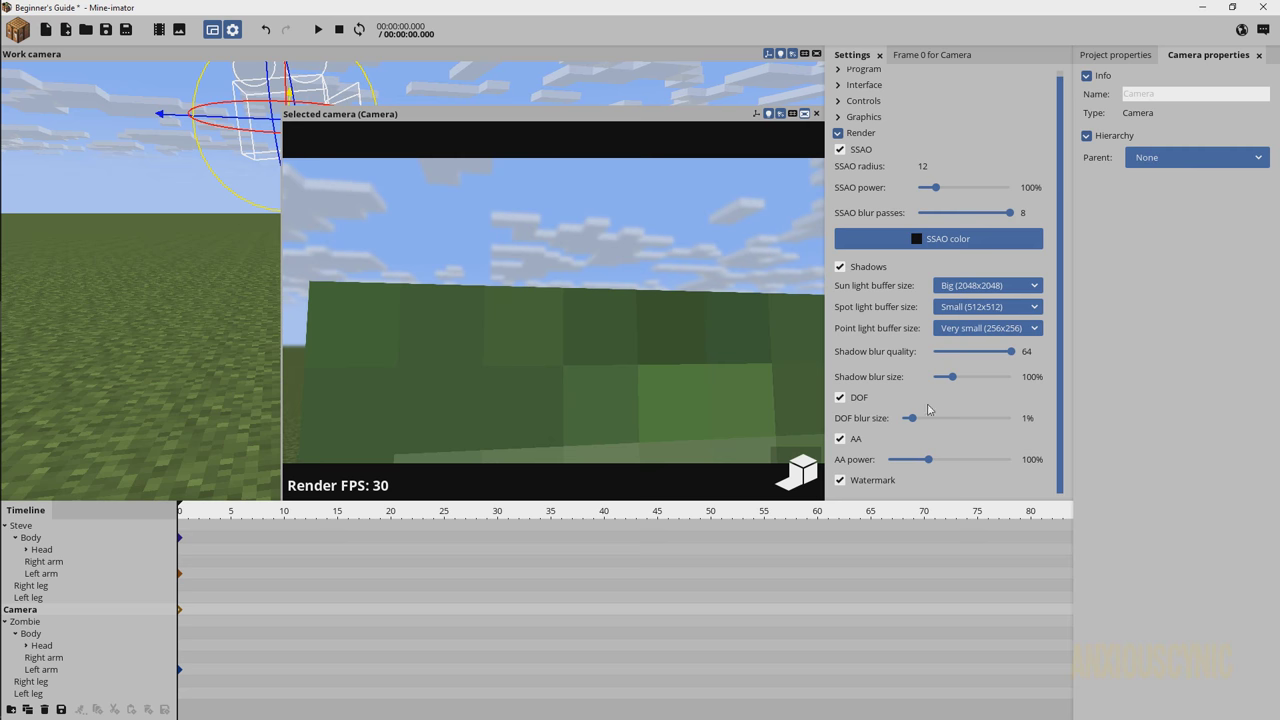
# Try AA powers of 300% and 0%, reset the power to 100%, and pull the camera back to frame Steve and the zombie.
pyautogui.moveTo(930, 460); pyautogui.dragTo(1060, 470)
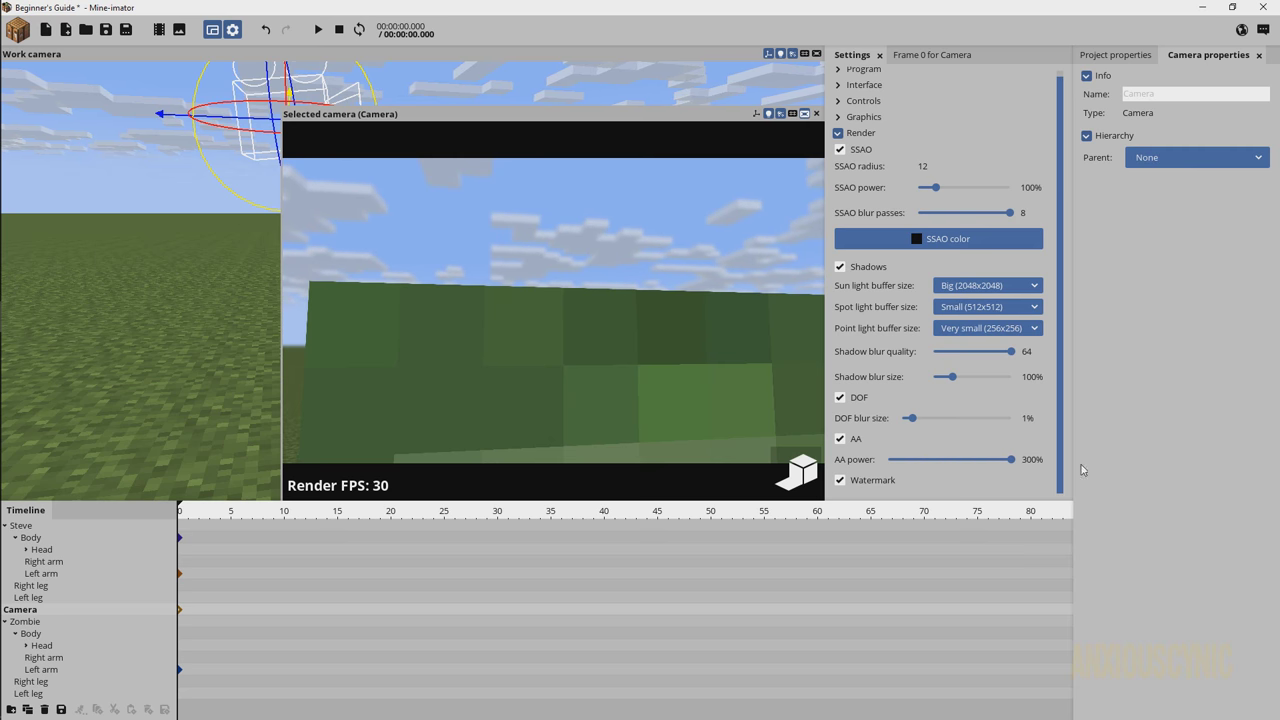
pyautogui.moveTo(916, 462); pyautogui.dragTo(828, 466)
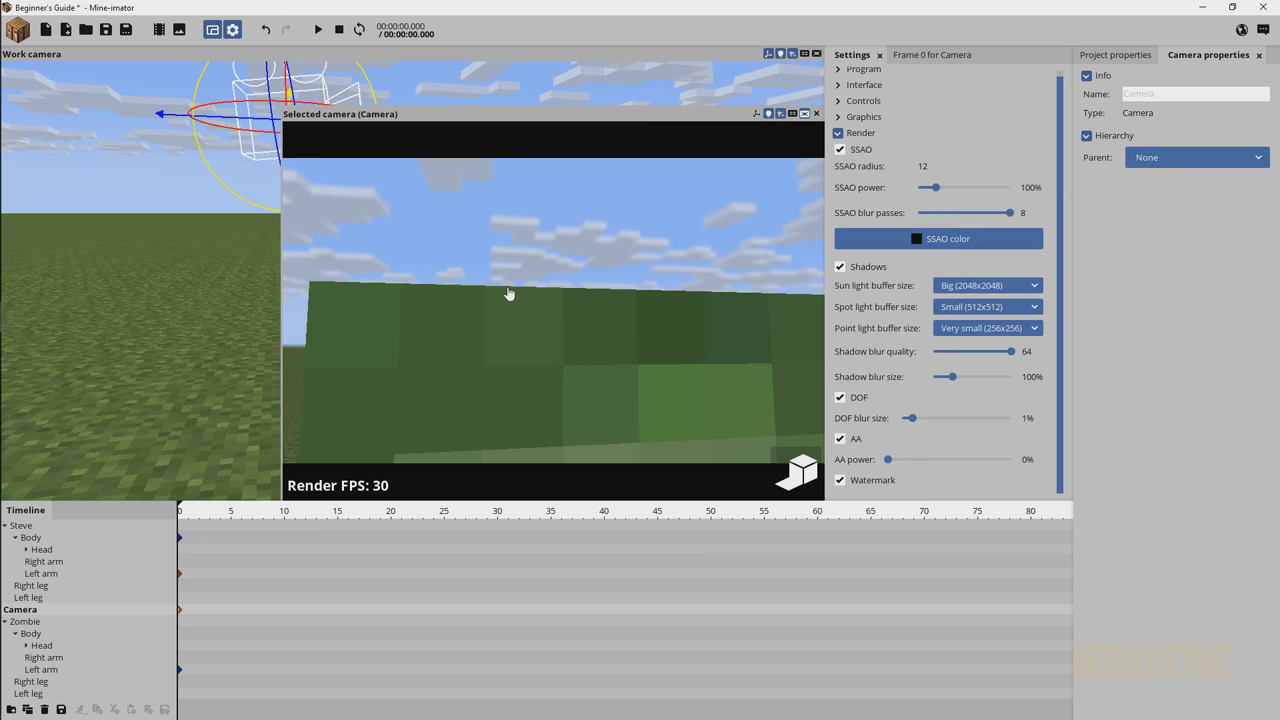
pyautogui.click(952, 462)
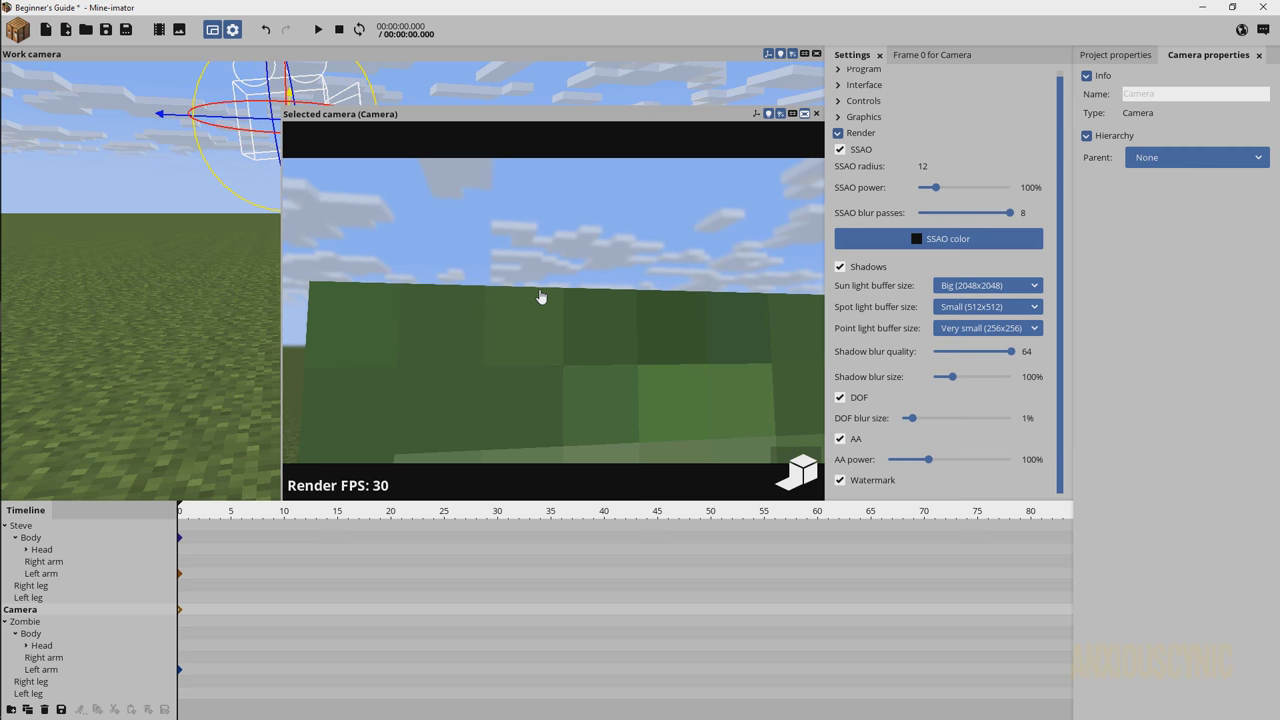
pyautogui.moveTo(553, 310); pyautogui.dragTo(629, 316, button='right')
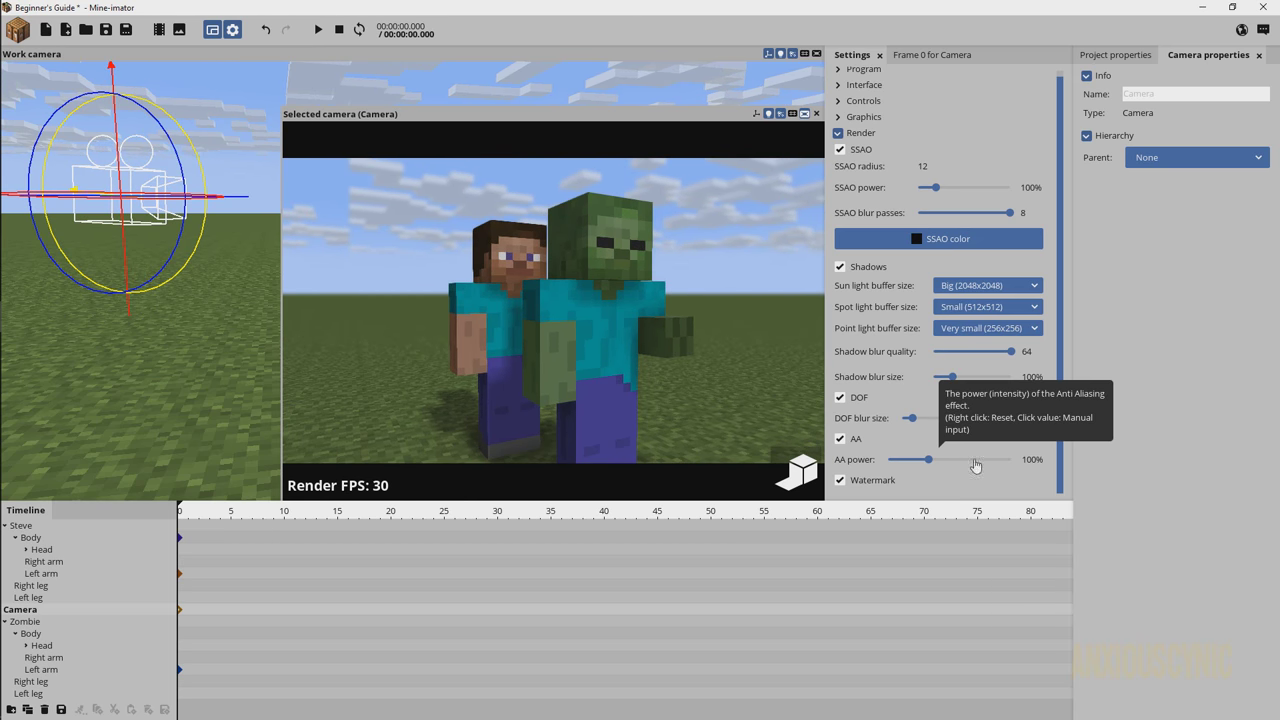
# Turn off the watermark for exported movies and images in the render settings.
pyautogui.click(878, 484)
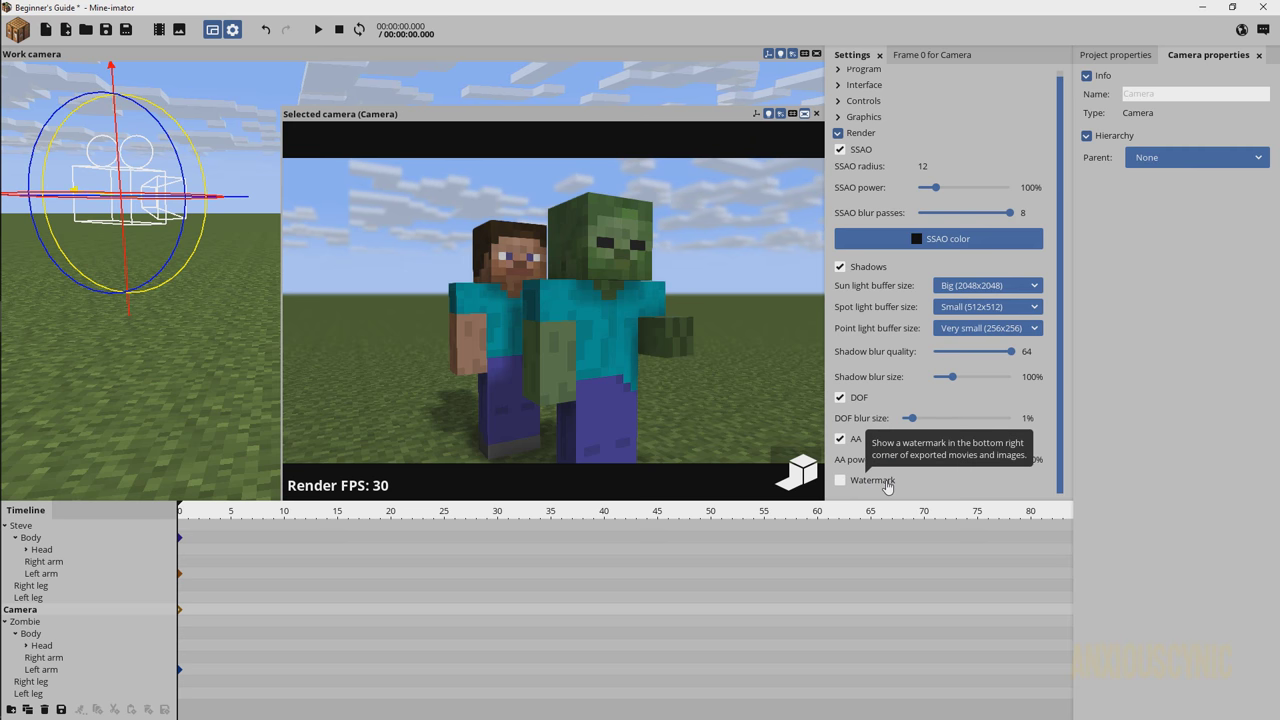
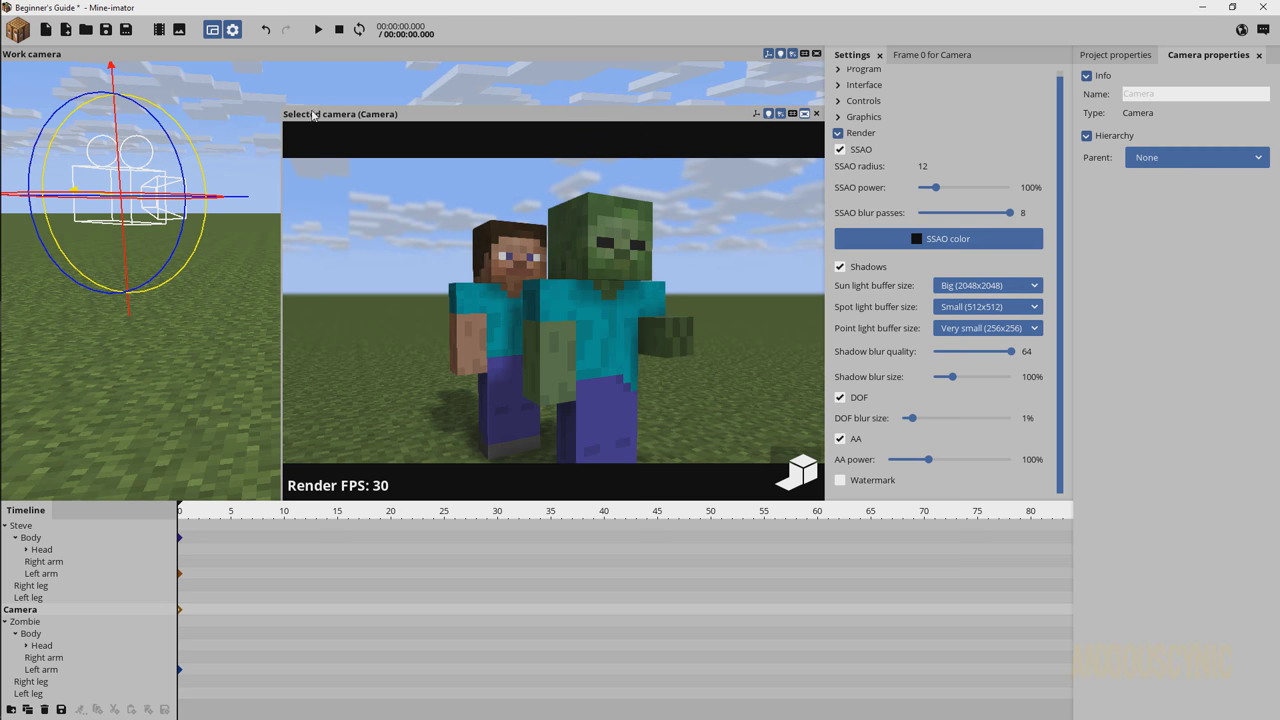
# Shrink the selected camera's view and tilt the camera down to bring Steve's and the zombie's feet into frame.
pyautogui.moveTo(280, 104); pyautogui.dragTo(395, 263)
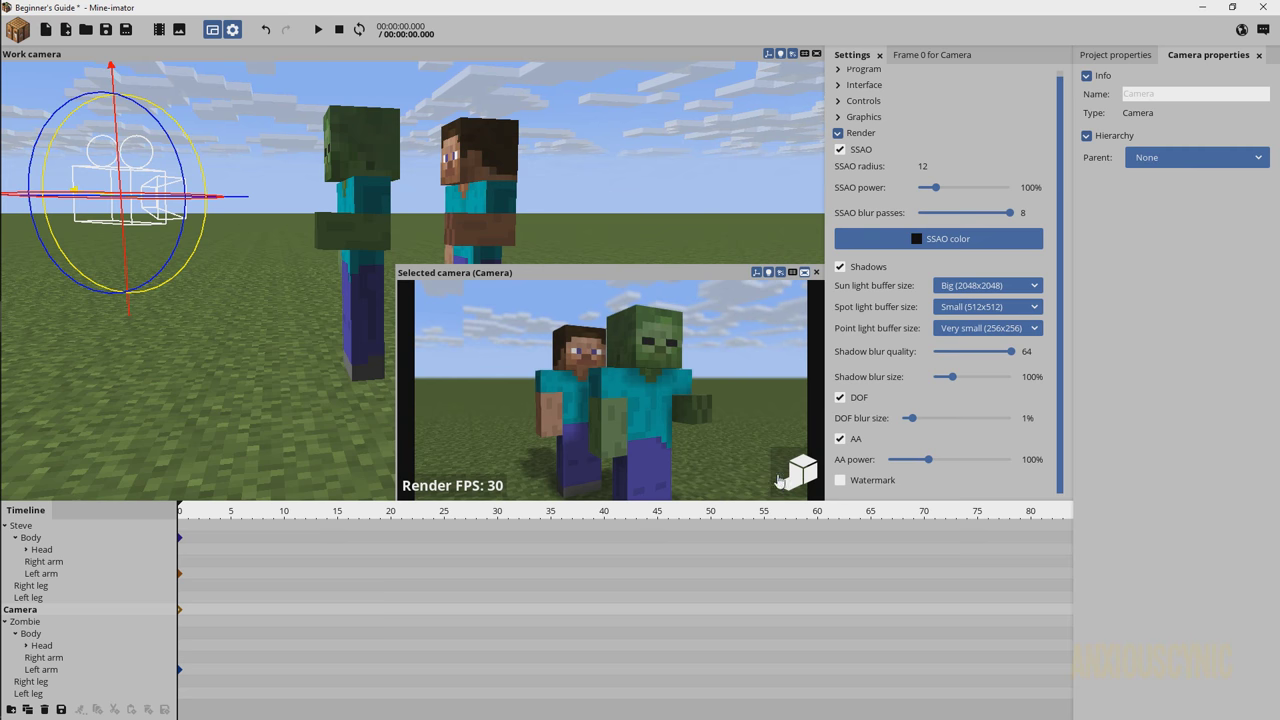
pyautogui.moveTo(775, 395); pyautogui.dragTo(795, 445, button='right')
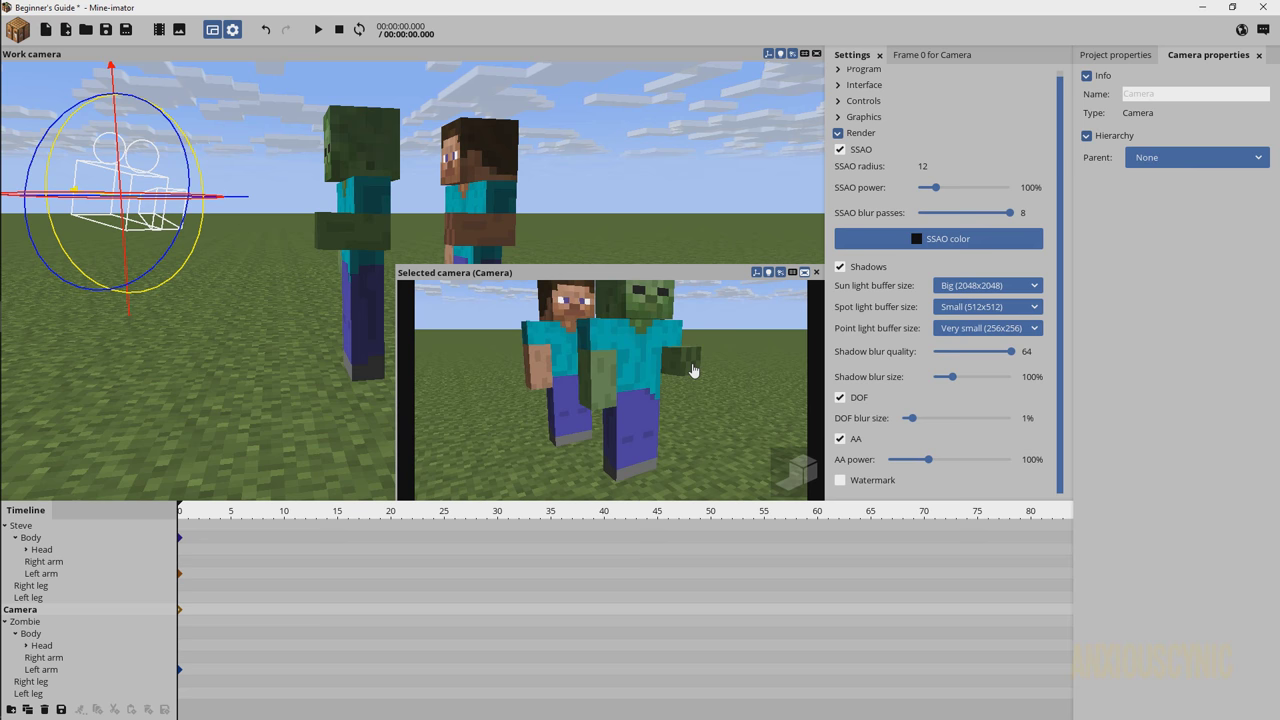
# With the zombie selected, hide the controls and highlights in the active camera view and shrink that view further.
pyautogui.click(29, 624)
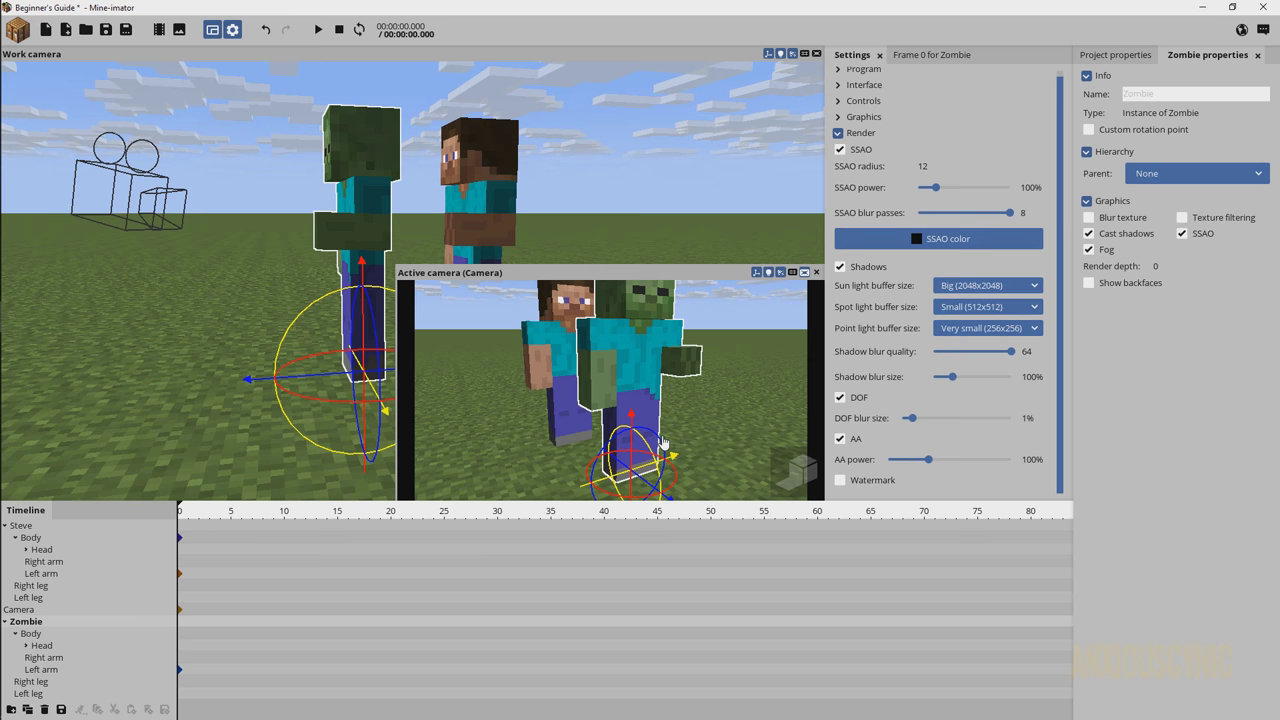
pyautogui.click(757, 273)
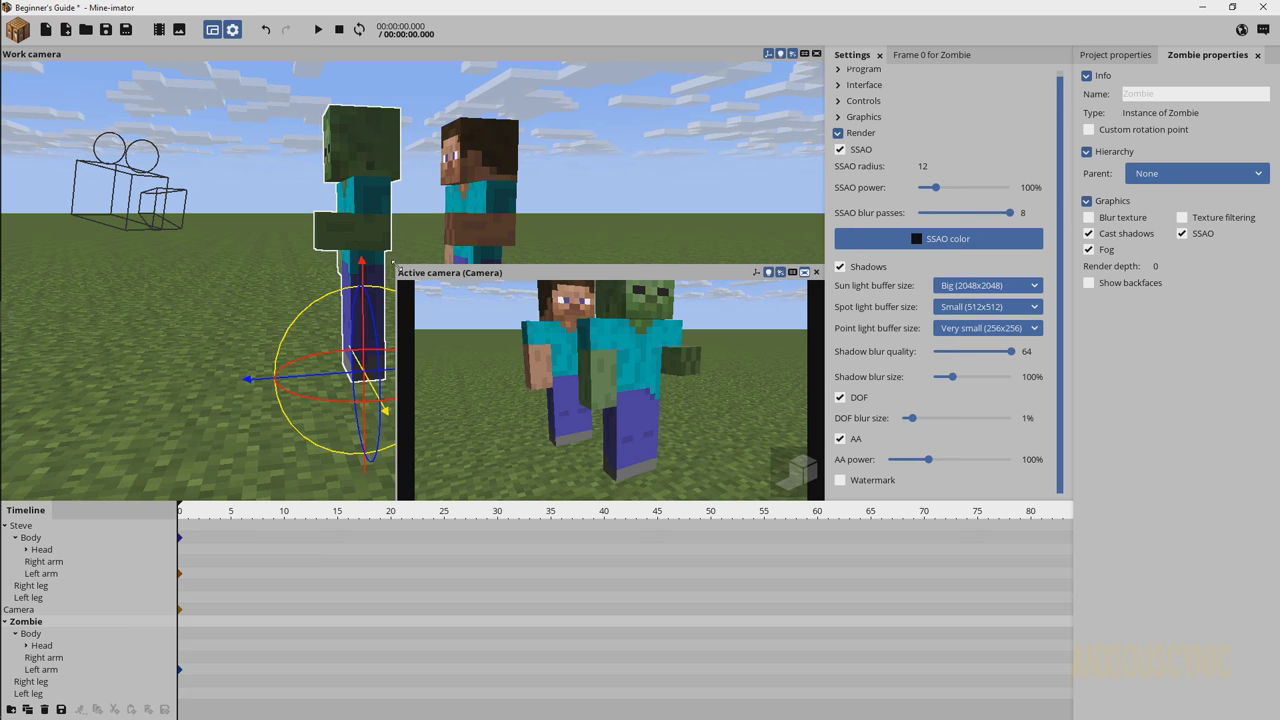
pyautogui.moveTo(396, 270); pyautogui.dragTo(552, 304)
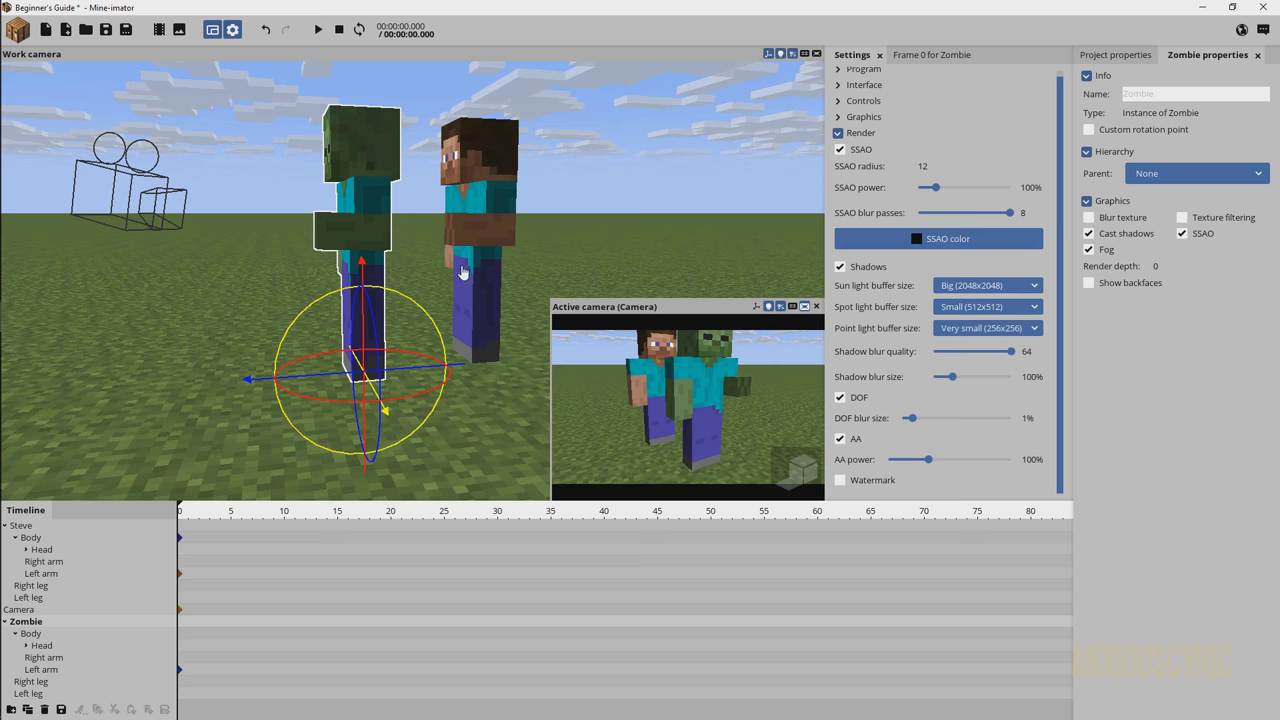
# Switch the work camera view's controls off and on, and tilt the zombie to an X rotation of 8.41°.
pyautogui.click(768, 56)
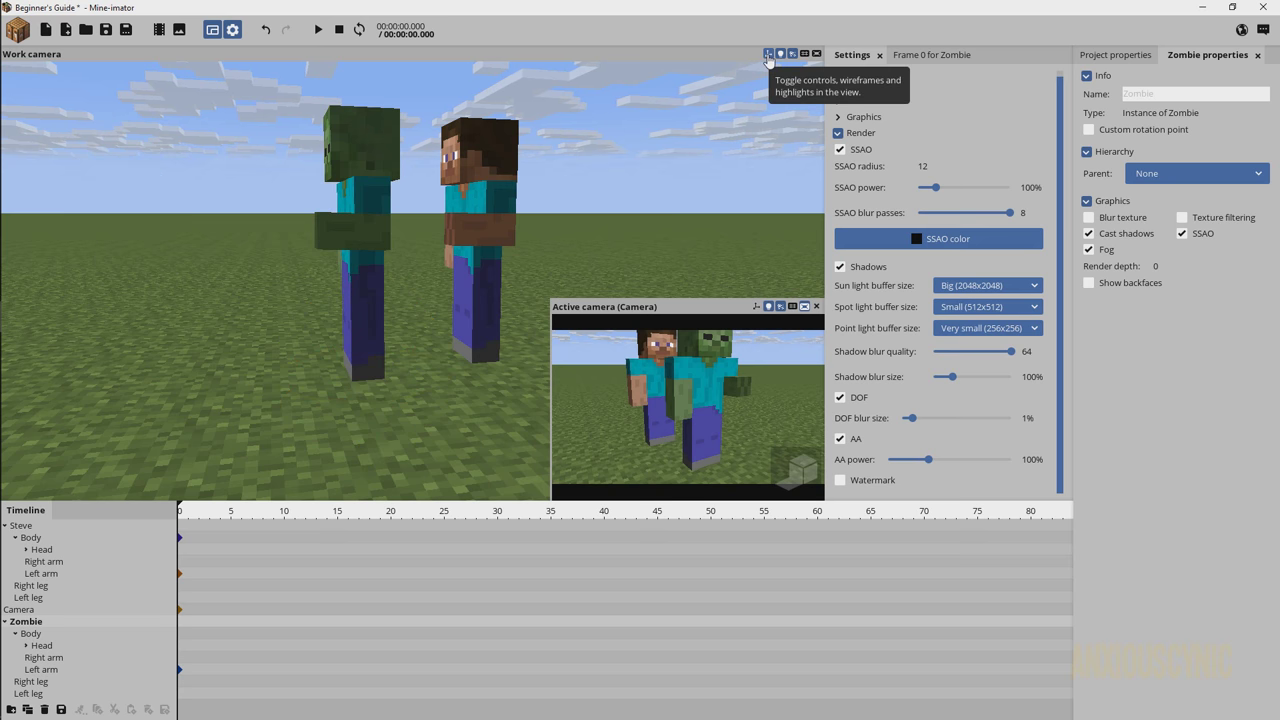
pyautogui.click(768, 56)
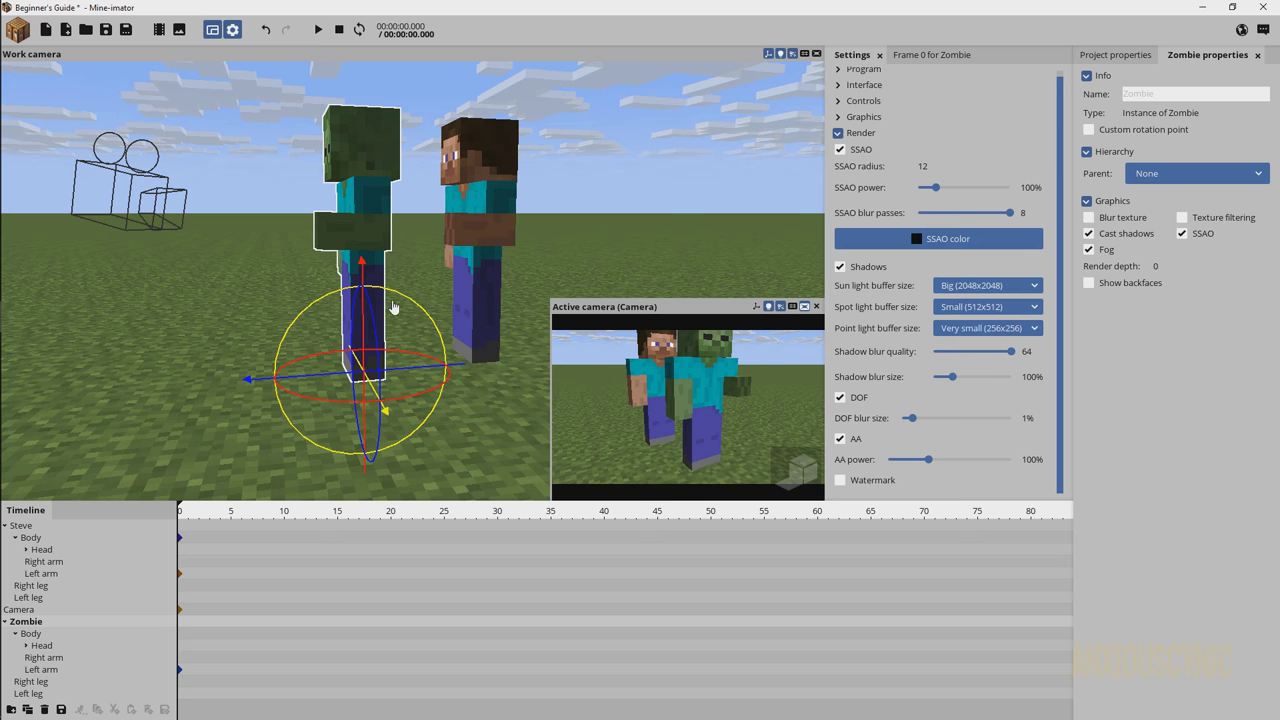
pyautogui.moveTo(394, 308); pyautogui.dragTo(607, 269)
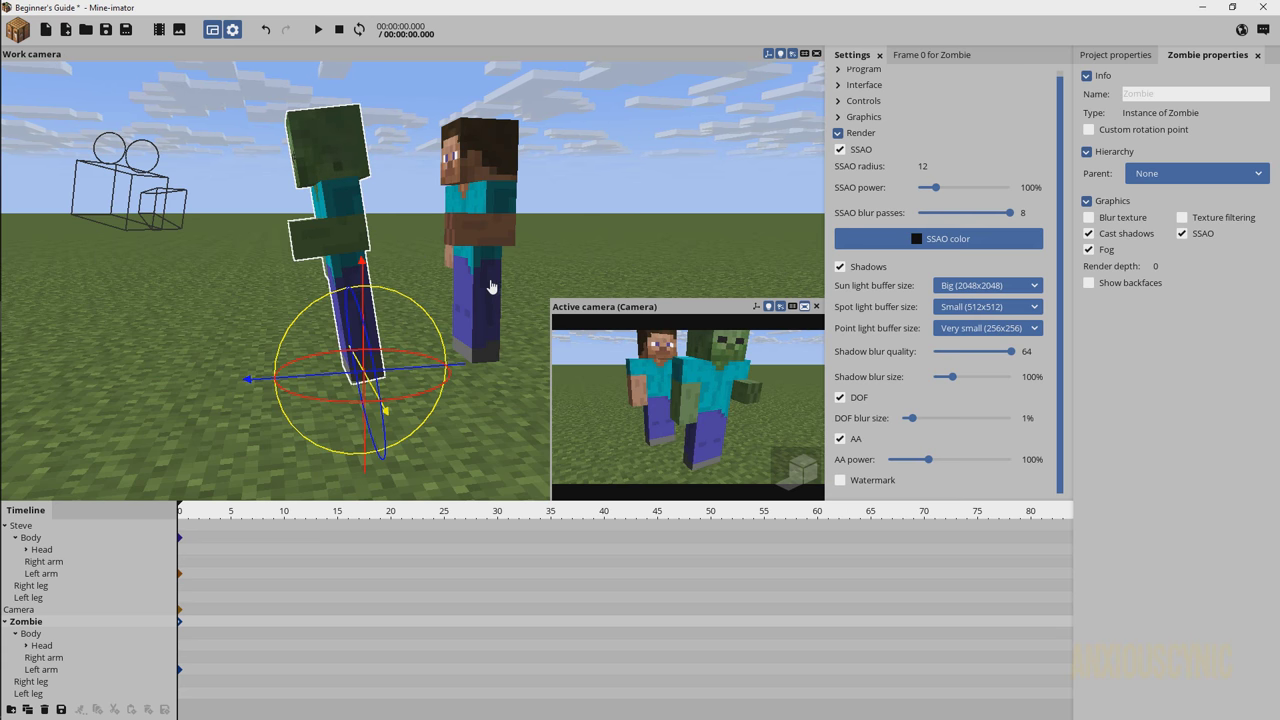
pyautogui.click(768, 56)
pyautogui.click(768, 56)
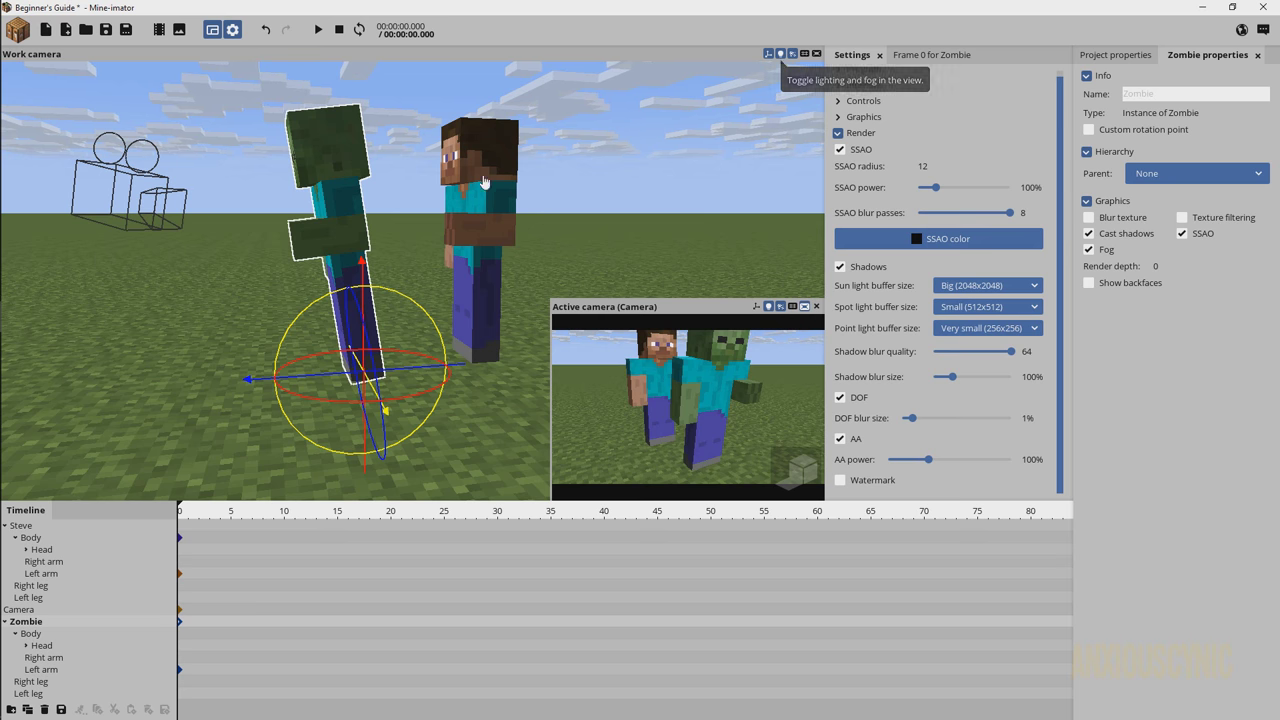
# Turn off lighting and fog in the work camera view.
pyautogui.moveTo(499, 225); pyautogui.dragTo(487, 221, button='right')
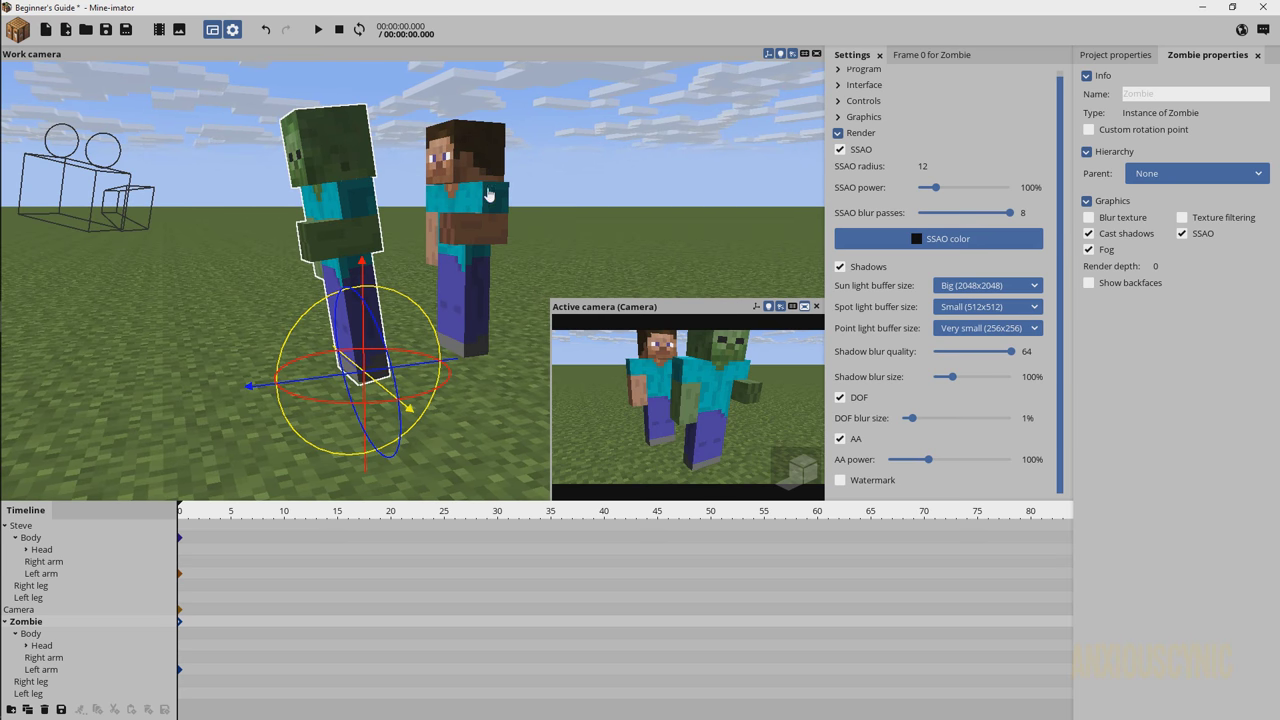
pyautogui.click(781, 53)
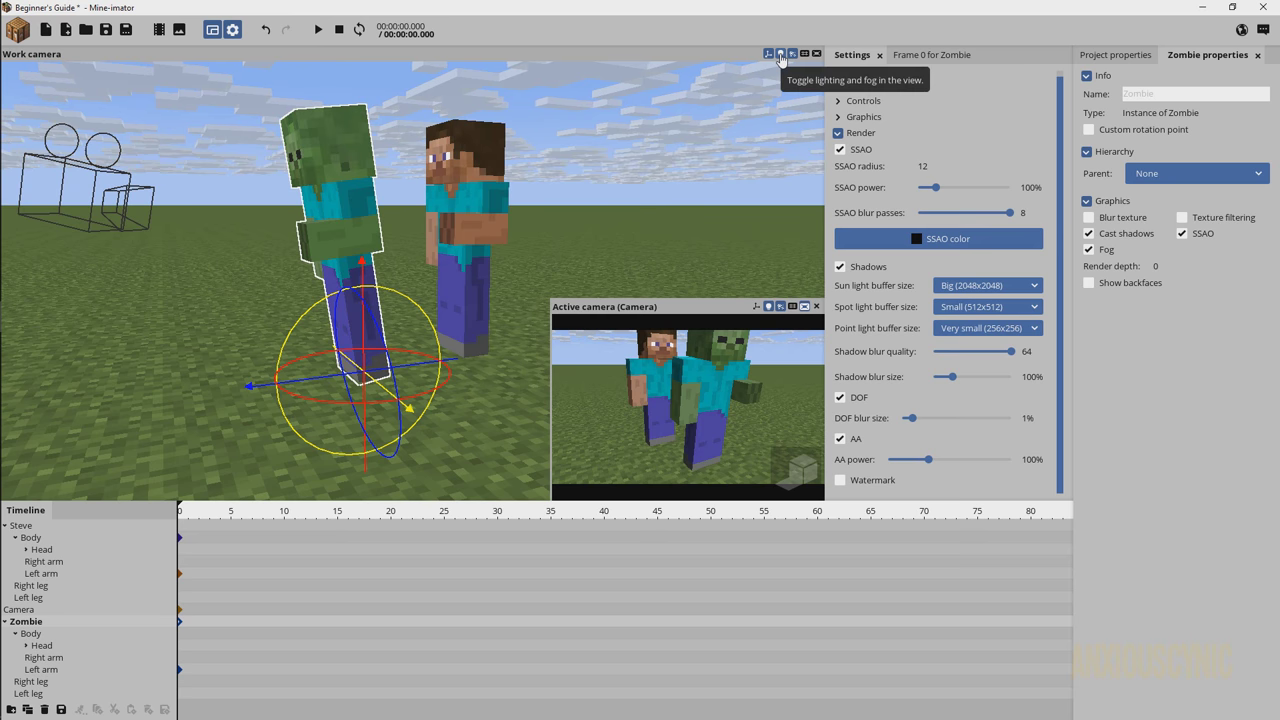
pyautogui.moveTo(612, 182); pyautogui.dragTo(660, 182, button='right')
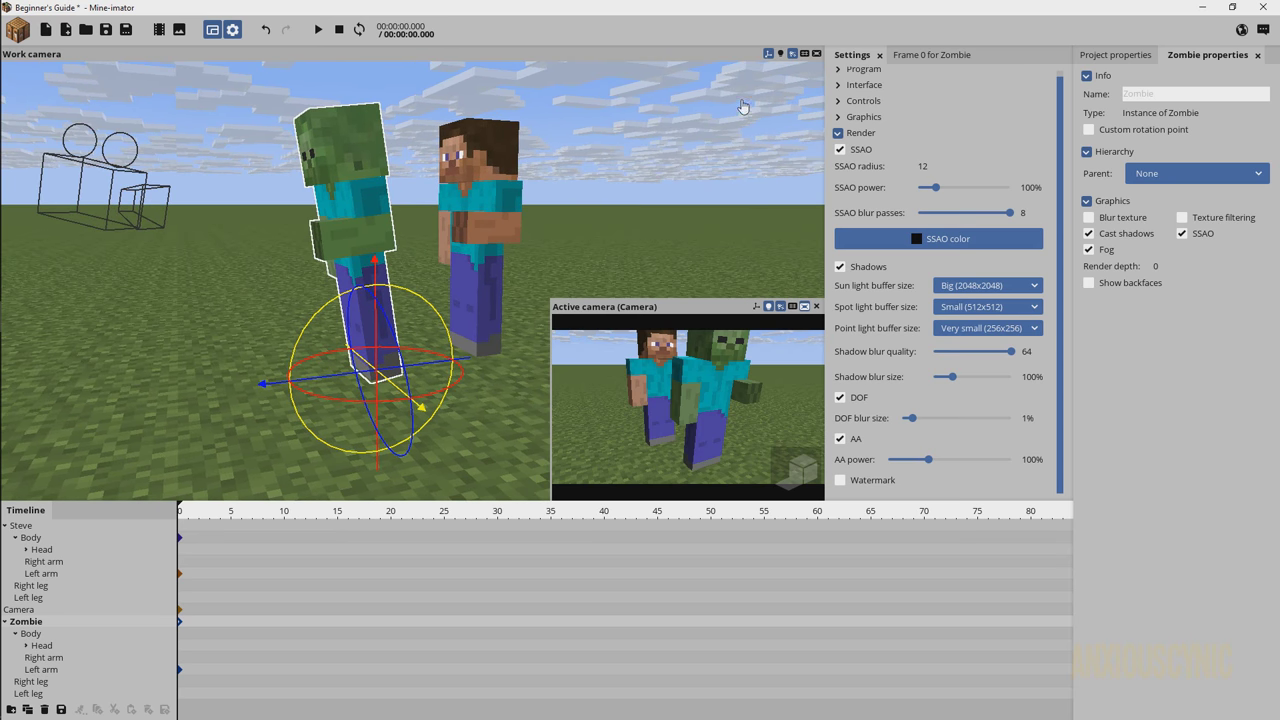
# Change the background's time of day to night in the project properties.
pyautogui.click(1110, 55)
pyautogui.click(1088, 92)
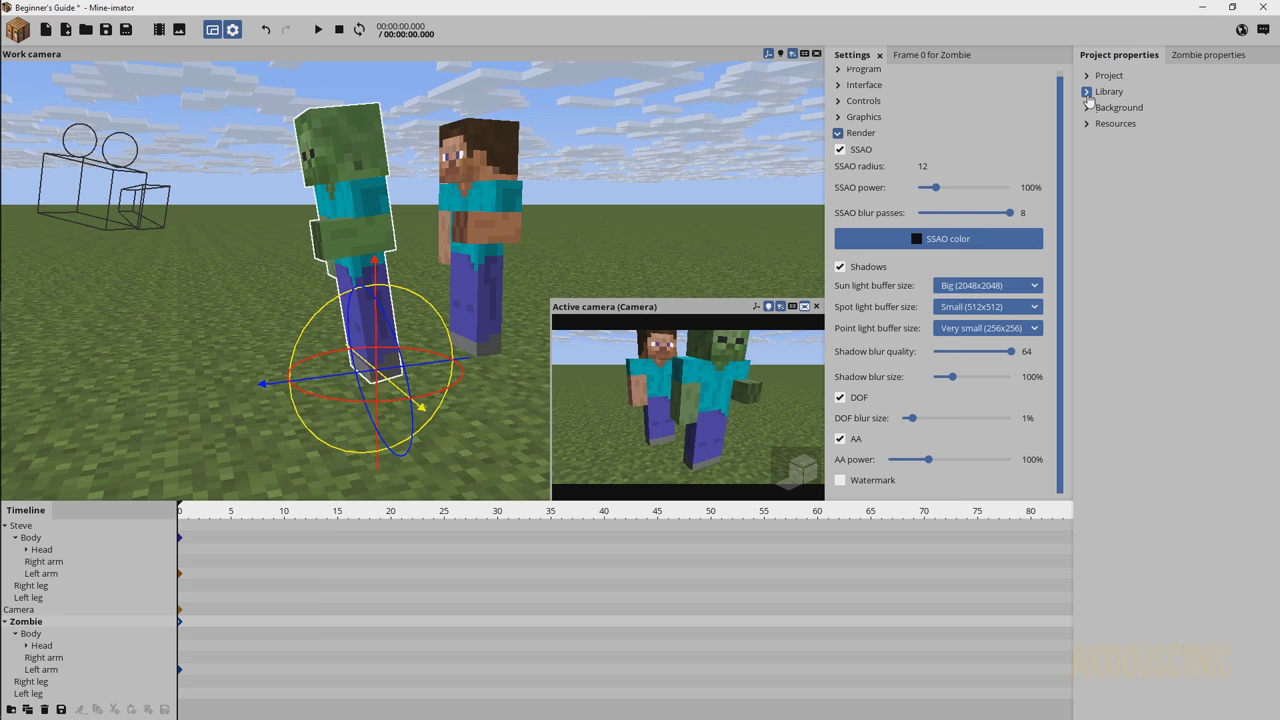
pyautogui.click(1088, 107)
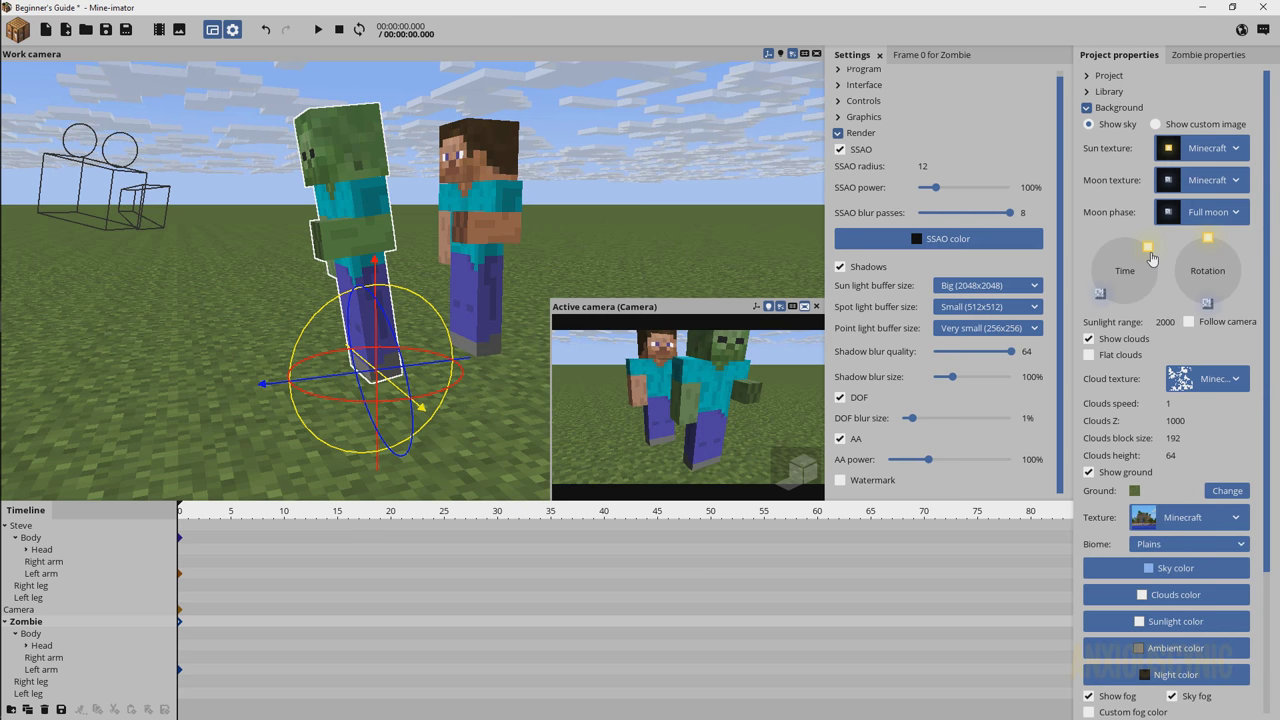
pyautogui.moveTo(1148, 247); pyautogui.dragTo(1077, 334)
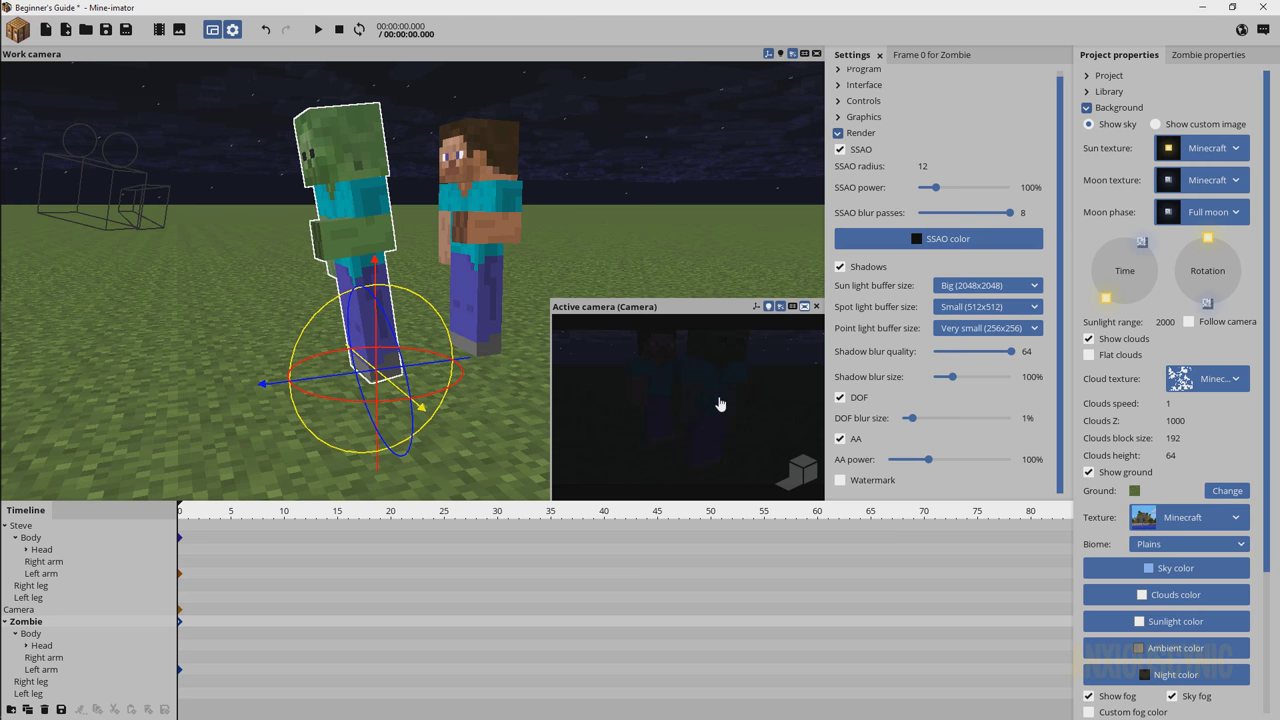
# Turn lighting and fog in the work camera view on and off again to compare the night scene.
pyautogui.click(780, 54)
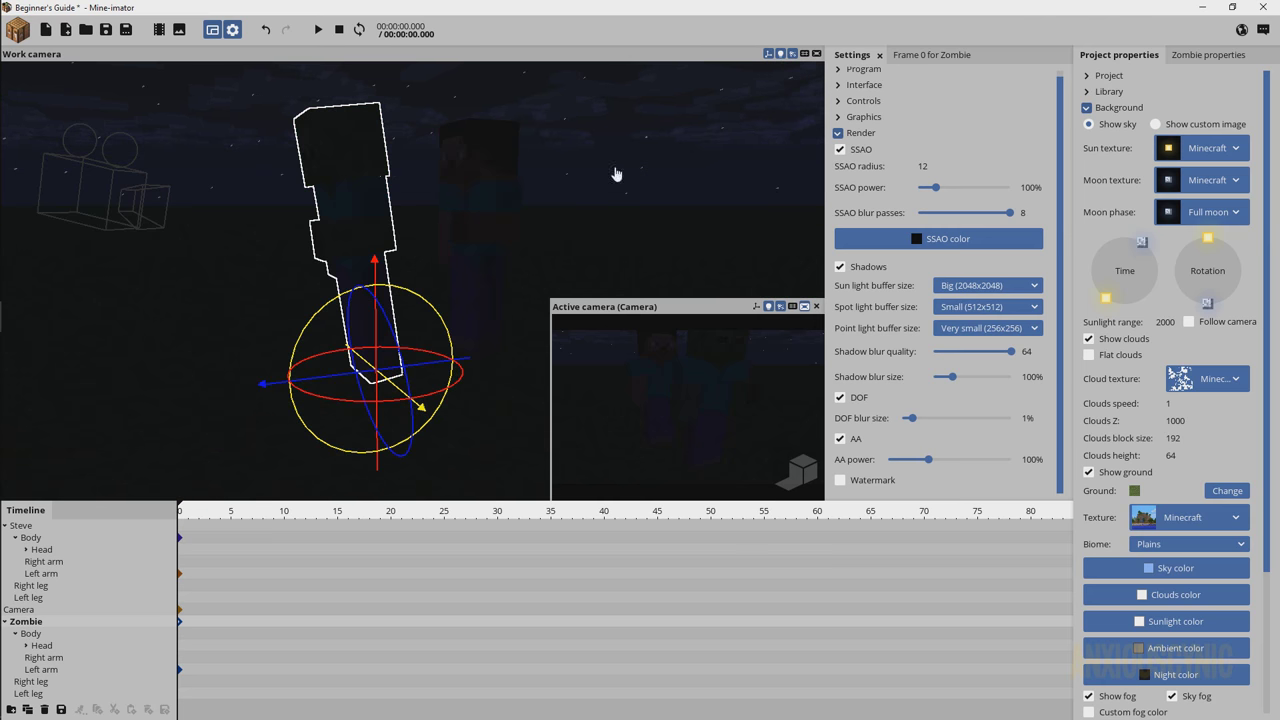
pyautogui.click(781, 55)
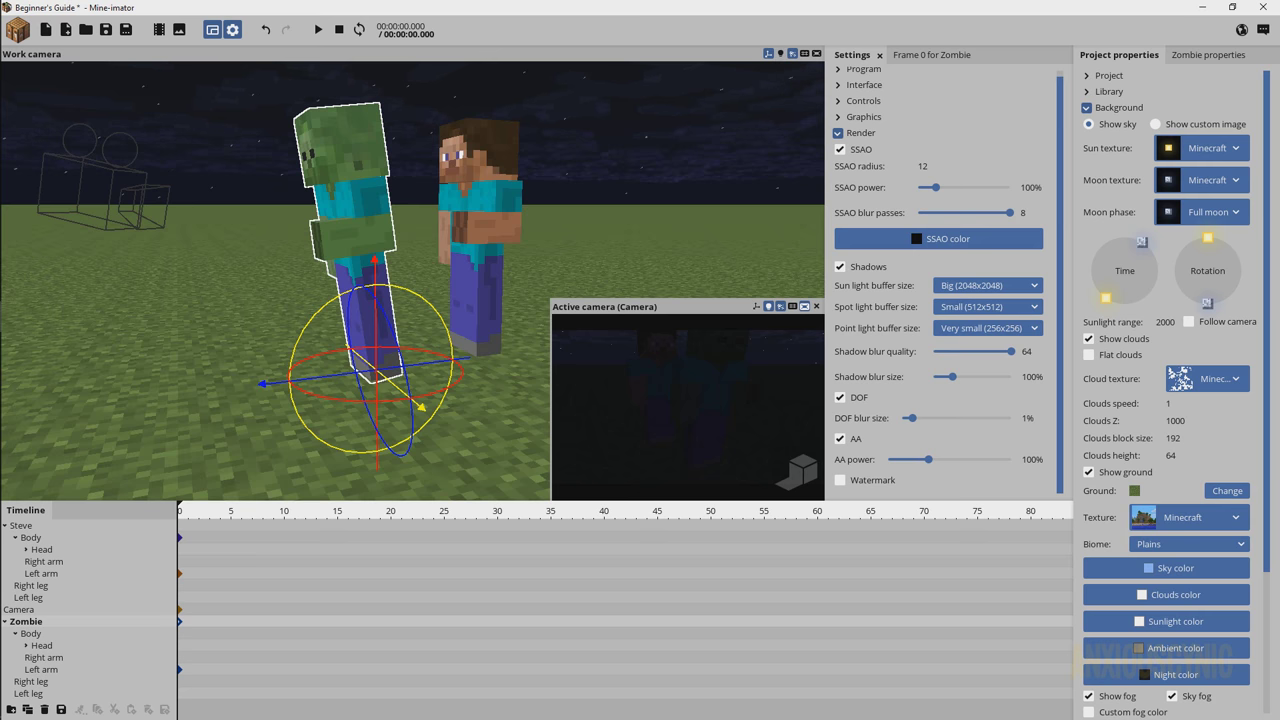
pyautogui.moveTo(510, 218); pyautogui.dragTo(510, 218, button='right')
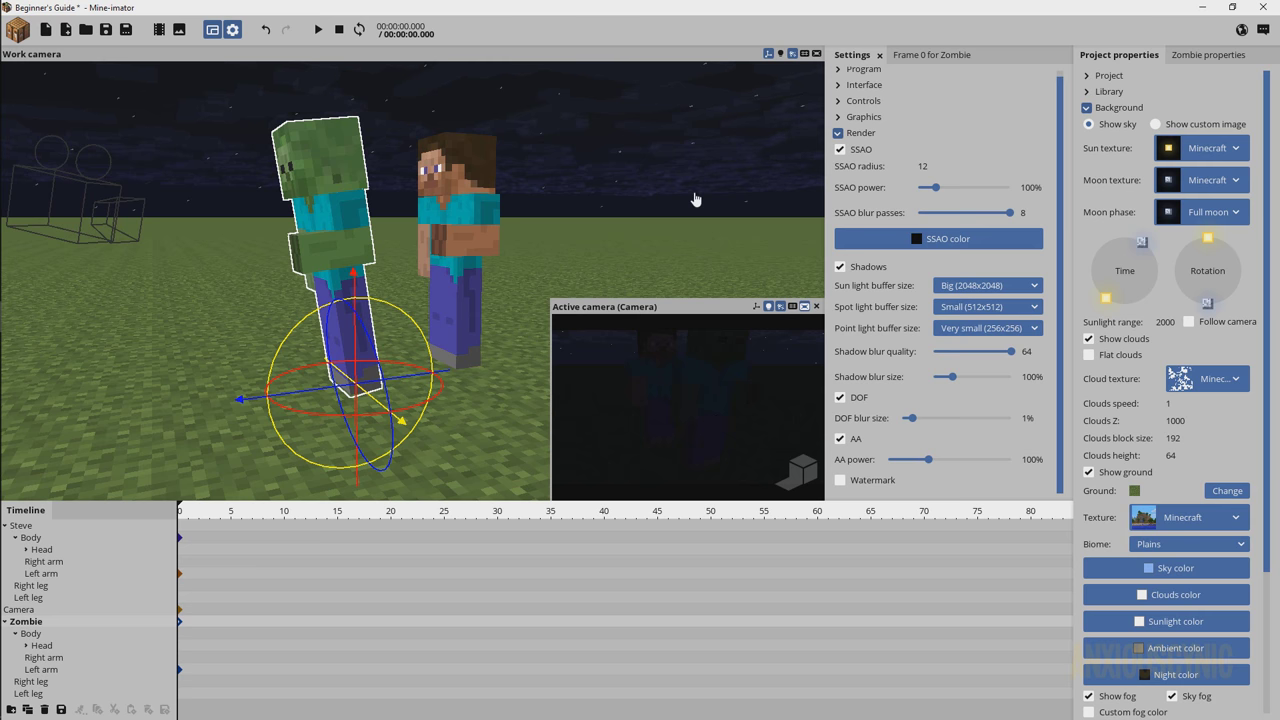
# Try the rule-of-thirds grid and the exported video's aspect ratio in the work camera view, switching each off again.
pyautogui.click(792, 55)
pyautogui.click(805, 54)
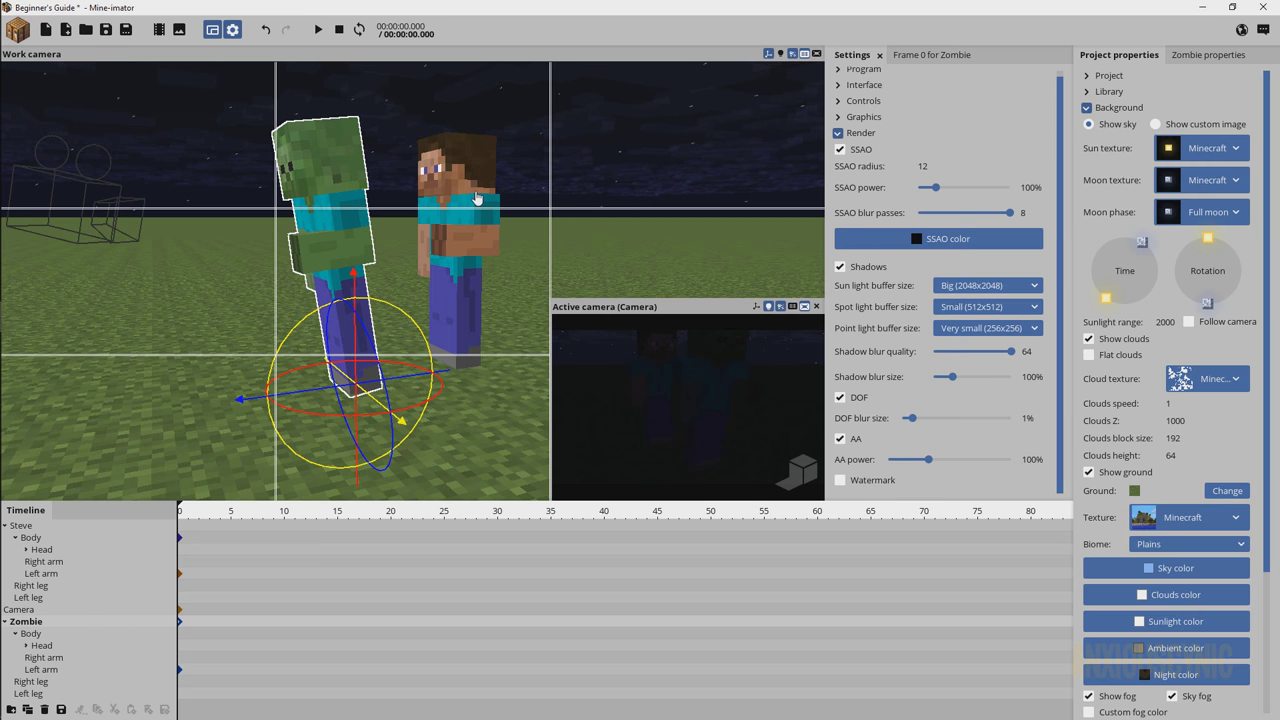
pyautogui.click(805, 54)
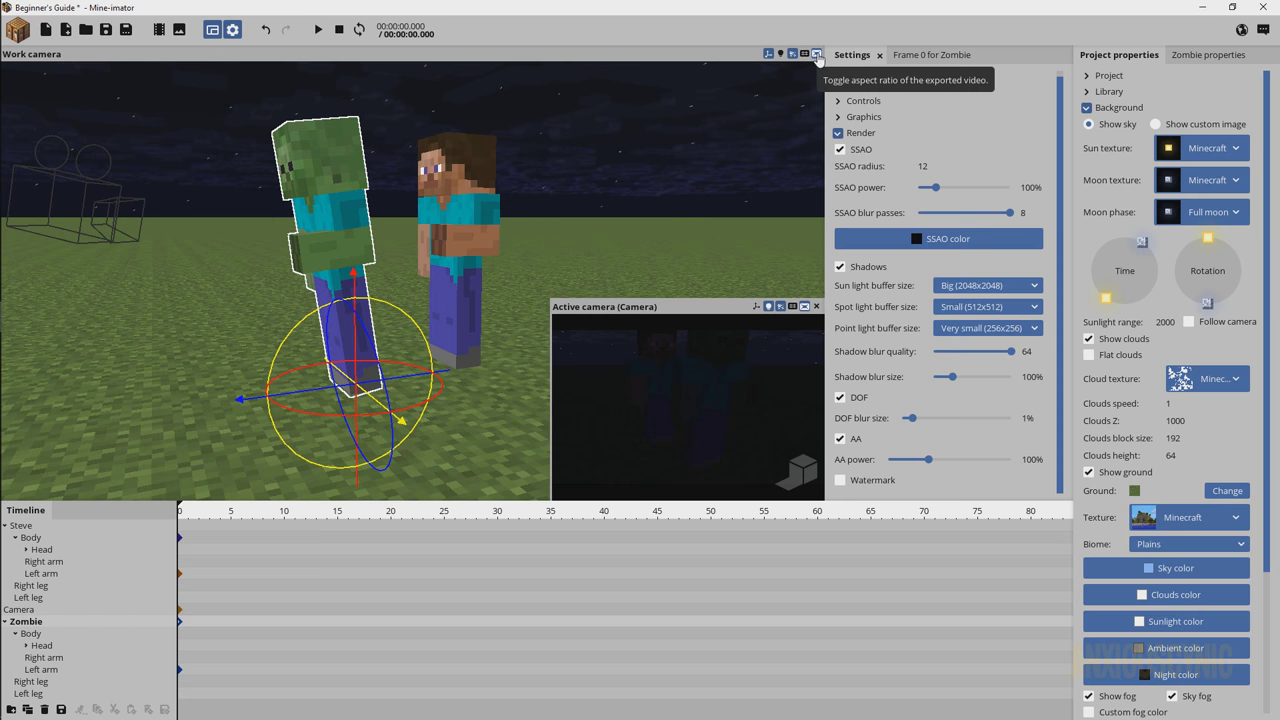
pyautogui.click(817, 55)
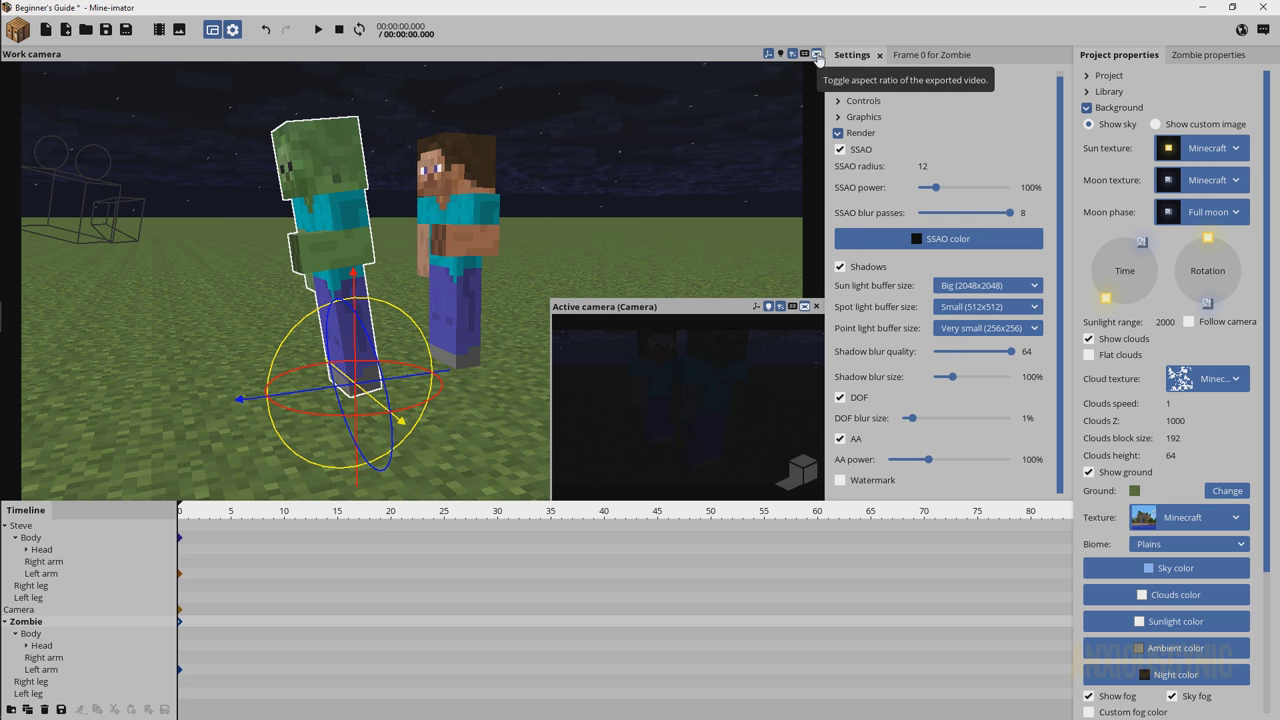
pyautogui.click(817, 55)
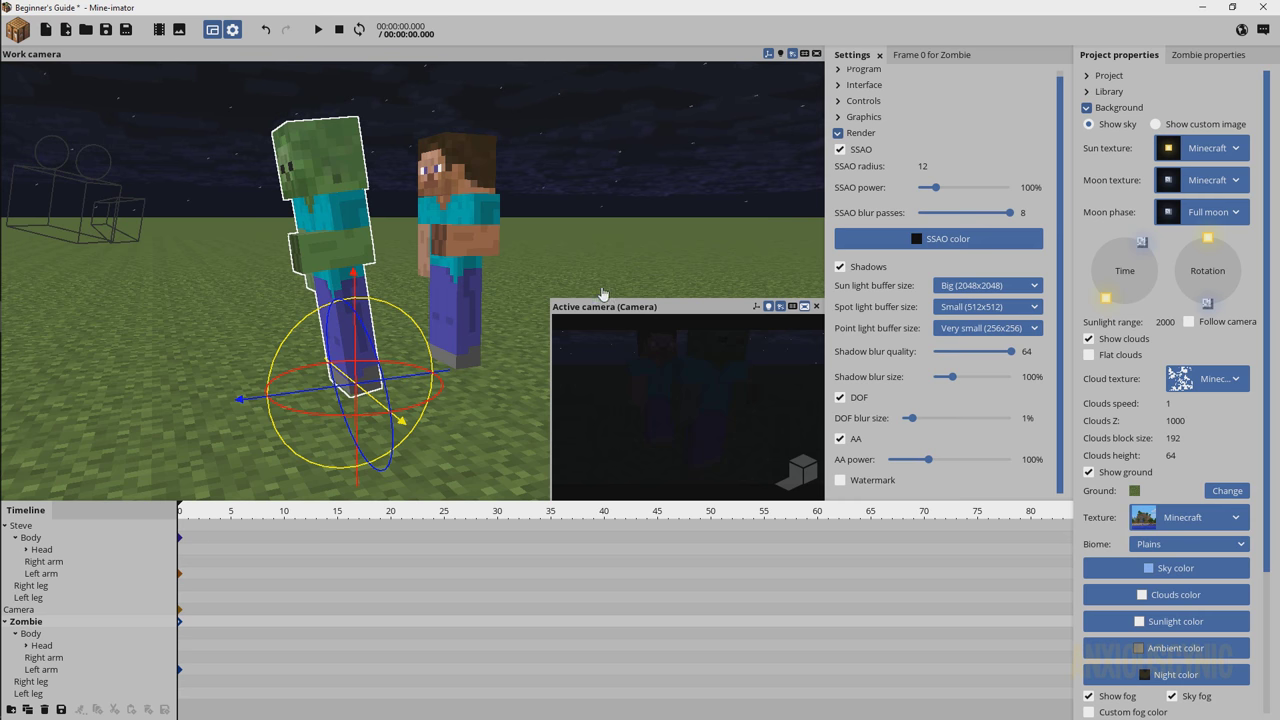
# Dock the active camera view beside the work camera view, and return it to its small floating corner position.
pyautogui.moveTo(579, 310); pyautogui.dragTo(637, 387)
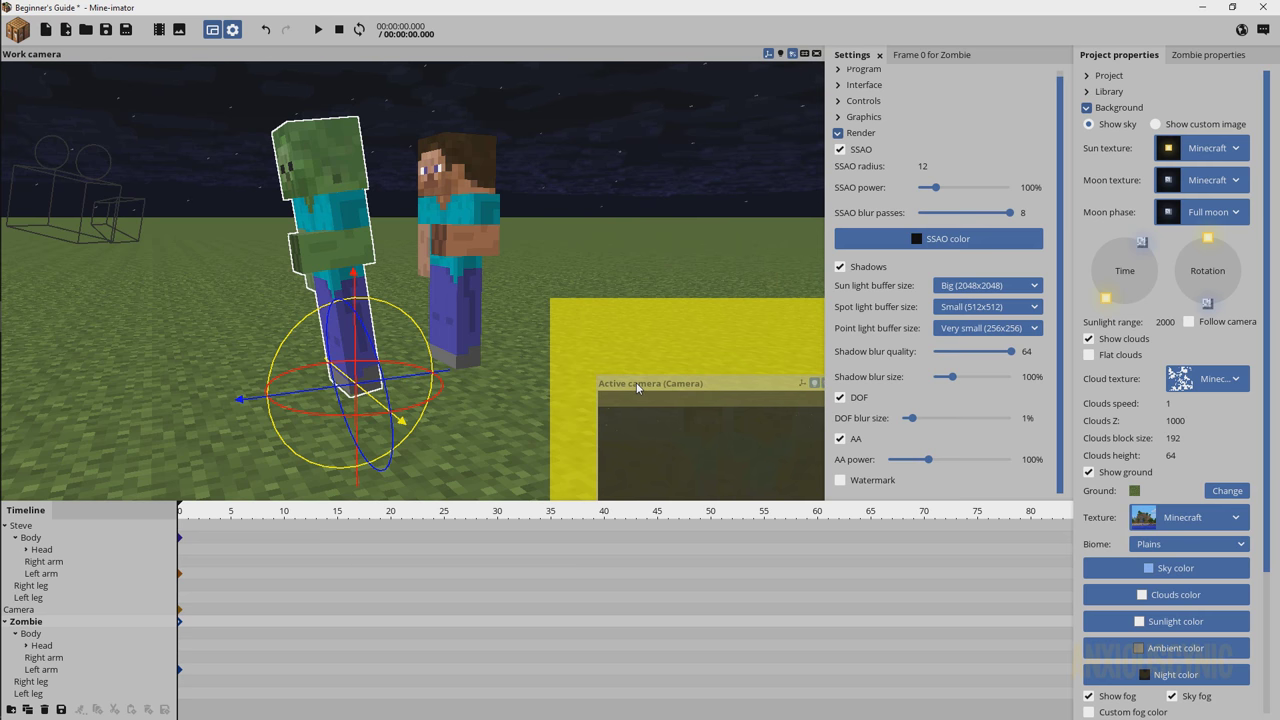
pyautogui.moveTo(636, 387); pyautogui.dragTo(774, 221)
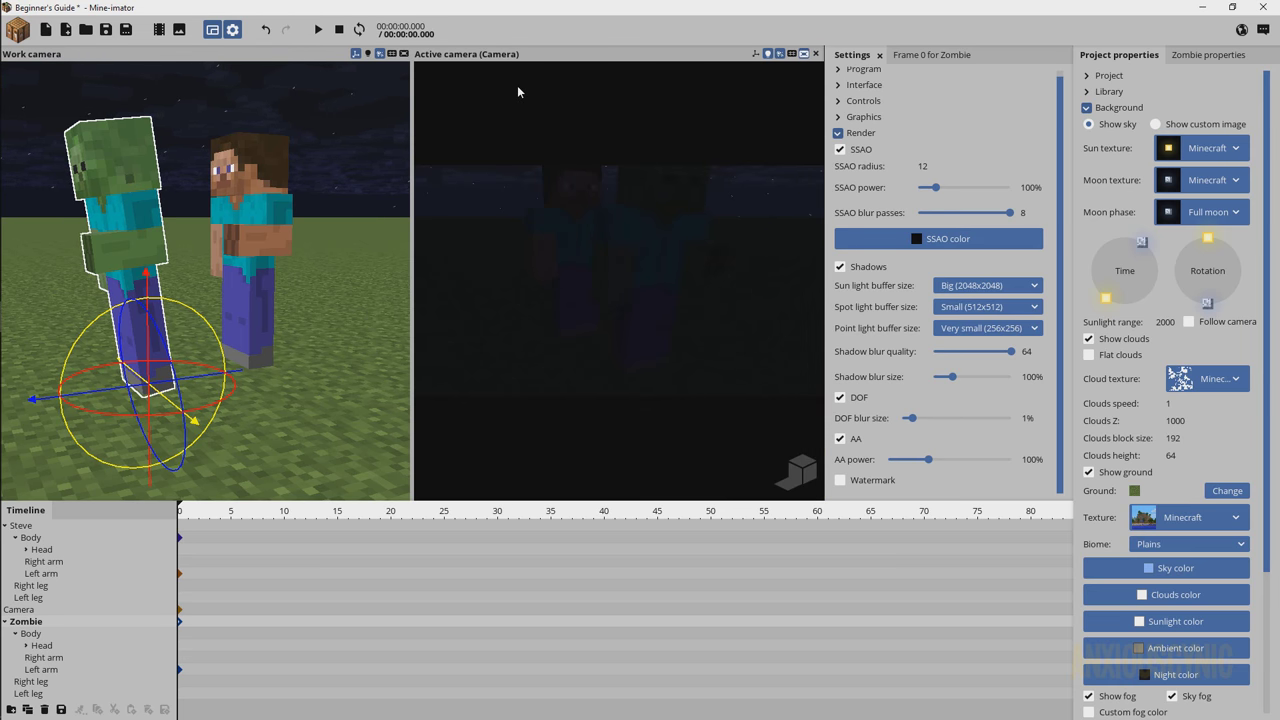
pyautogui.moveTo(411, 84); pyautogui.dragTo(491, 127)
pyautogui.moveTo(540, 57); pyautogui.dragTo(660, 400)
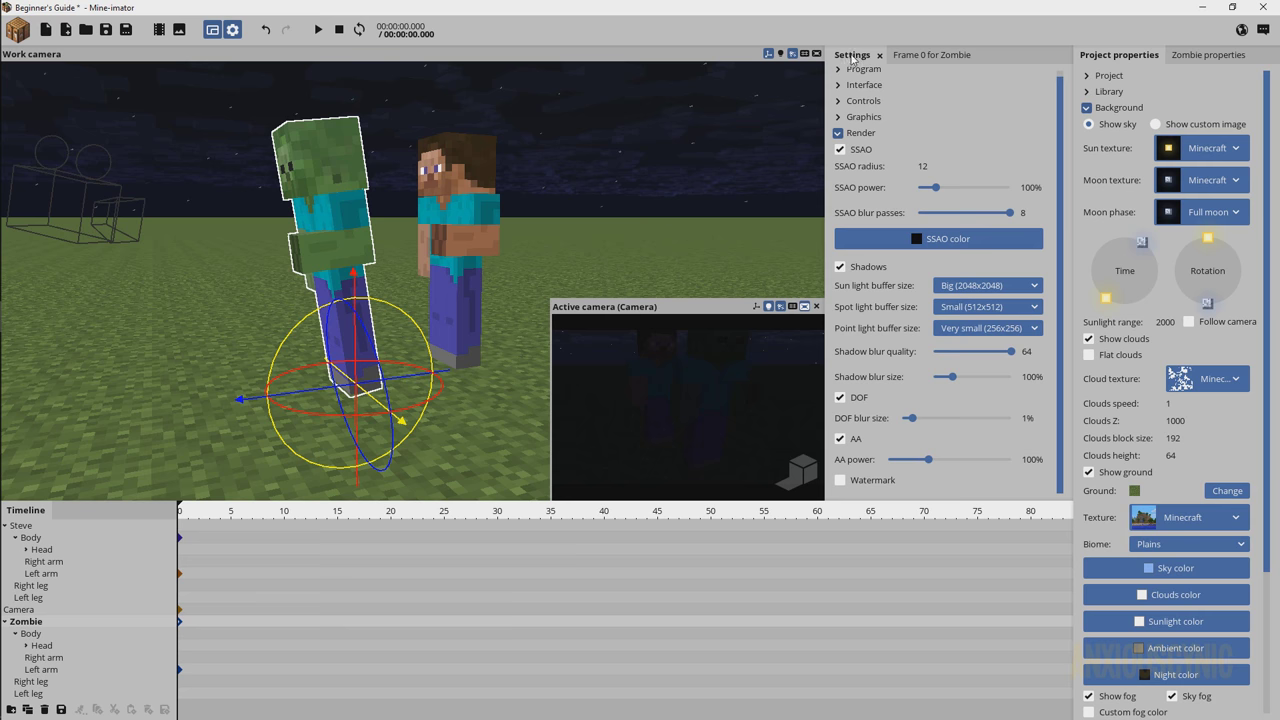
# Dock the Settings panel above the work camera view, and return it next to the zombie's frame 0 settings.
pyautogui.moveTo(851, 57); pyautogui.dragTo(567, 70)
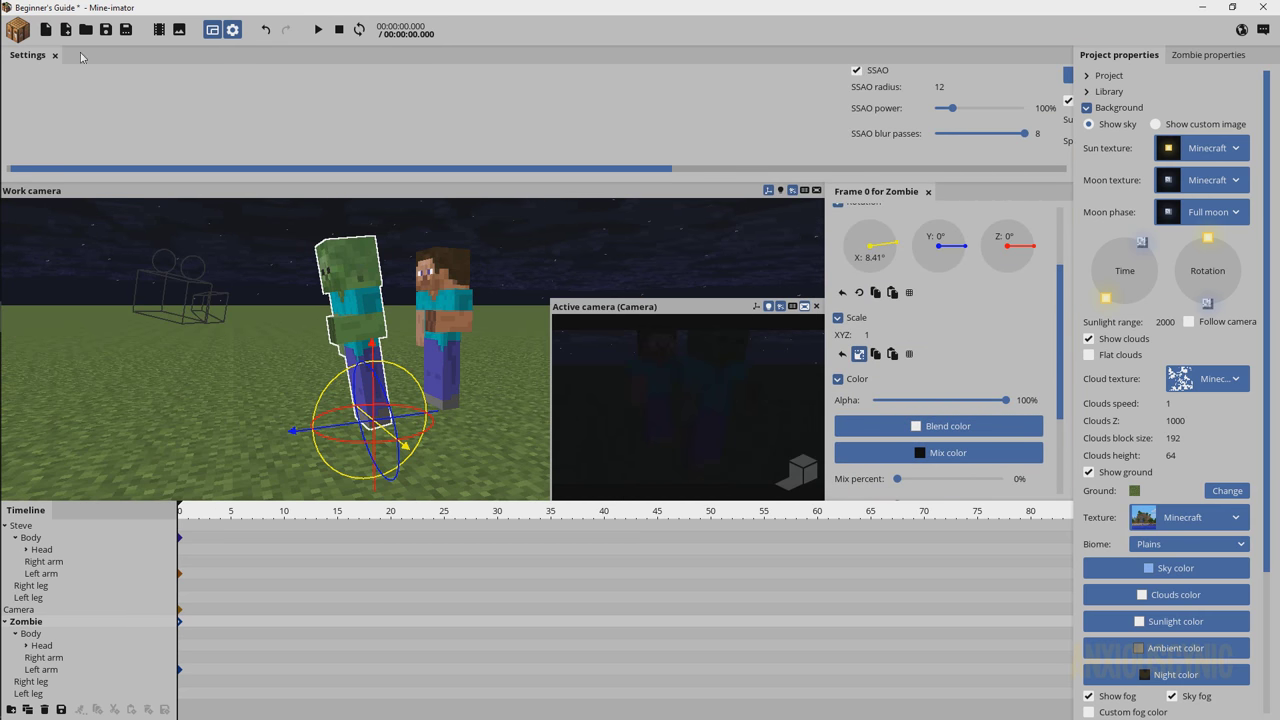
pyautogui.moveTo(30, 58); pyautogui.dragTo(833, 158)
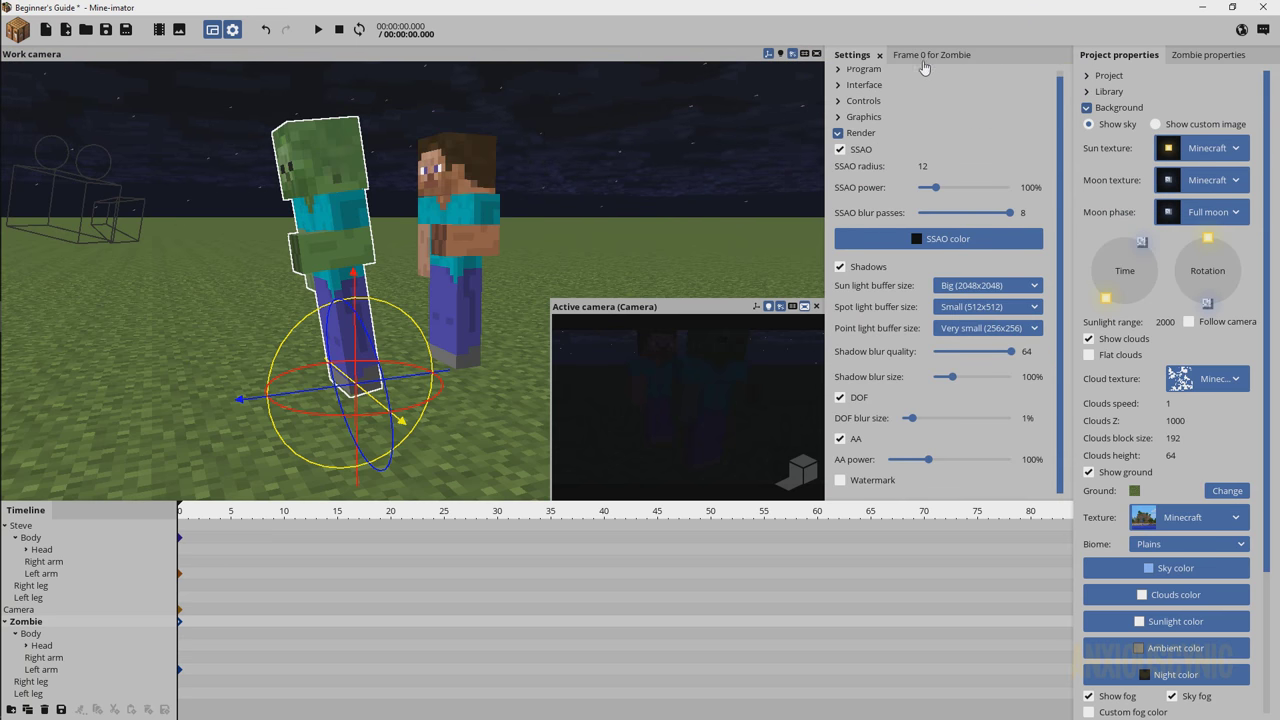
# Switch between the render settings and the zombie's frame 0 settings.
pyautogui.click(927, 57)
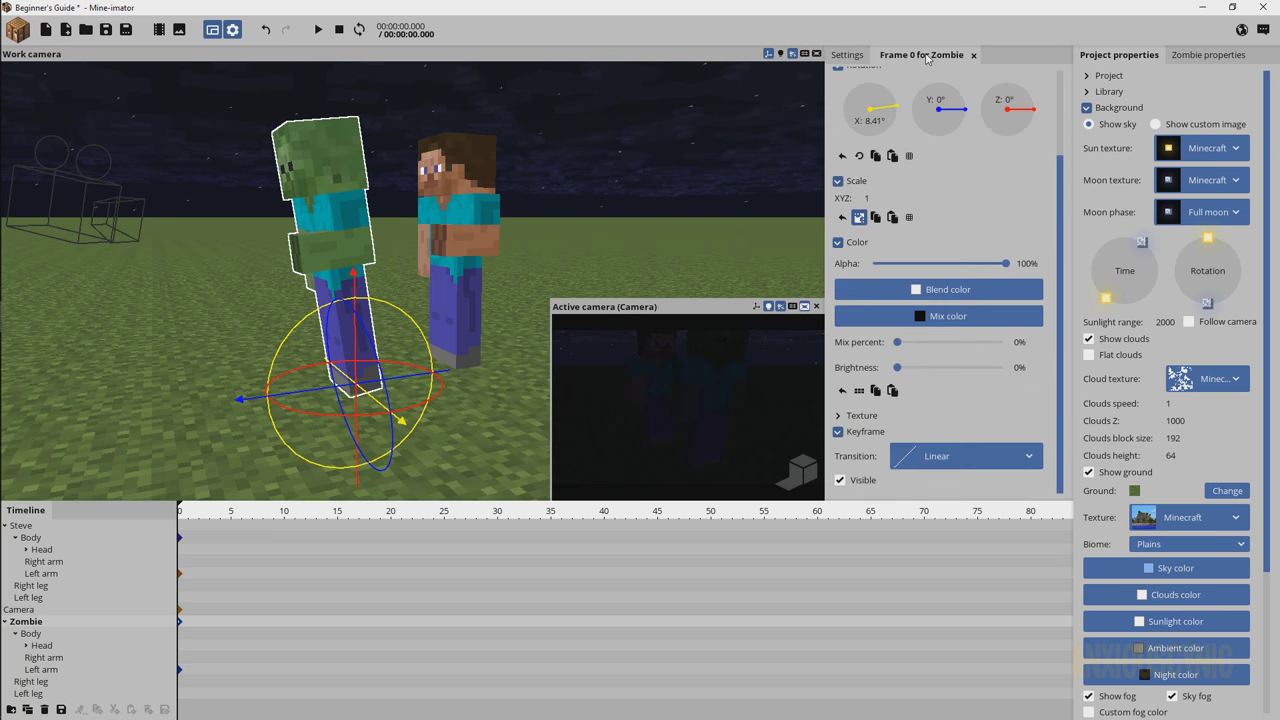
pyautogui.click(850, 56)
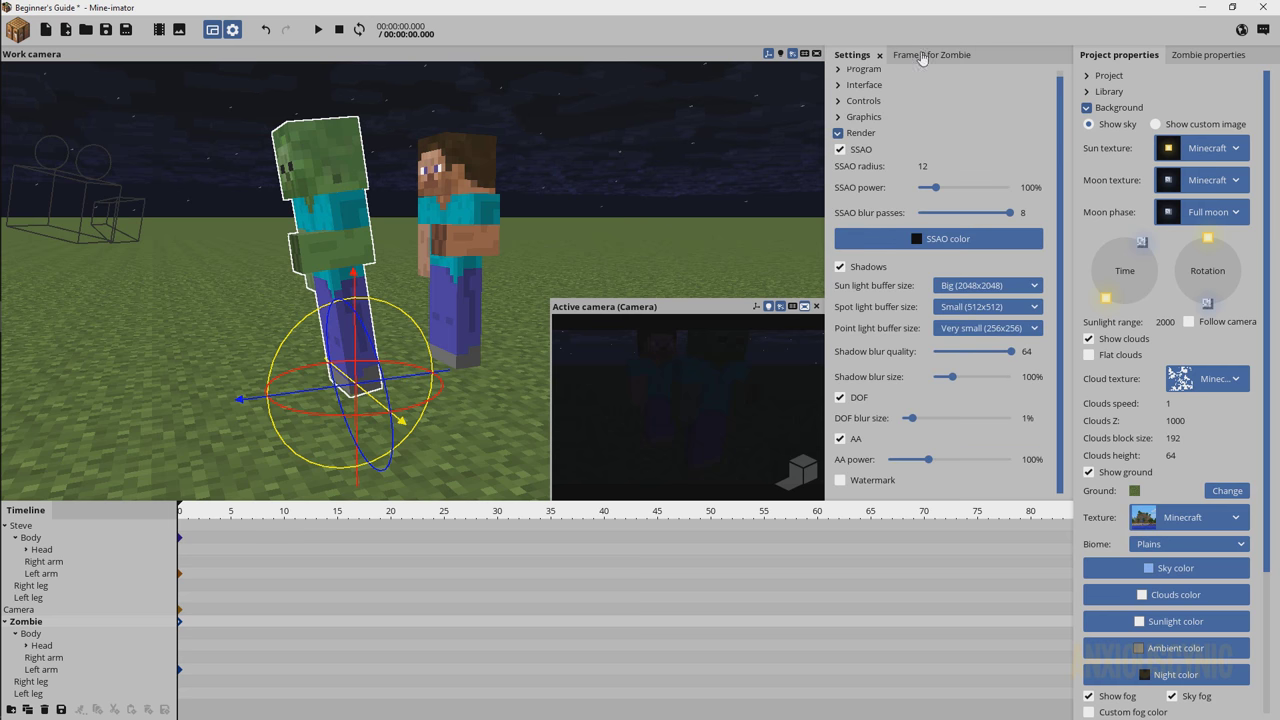
pyautogui.click(927, 57)
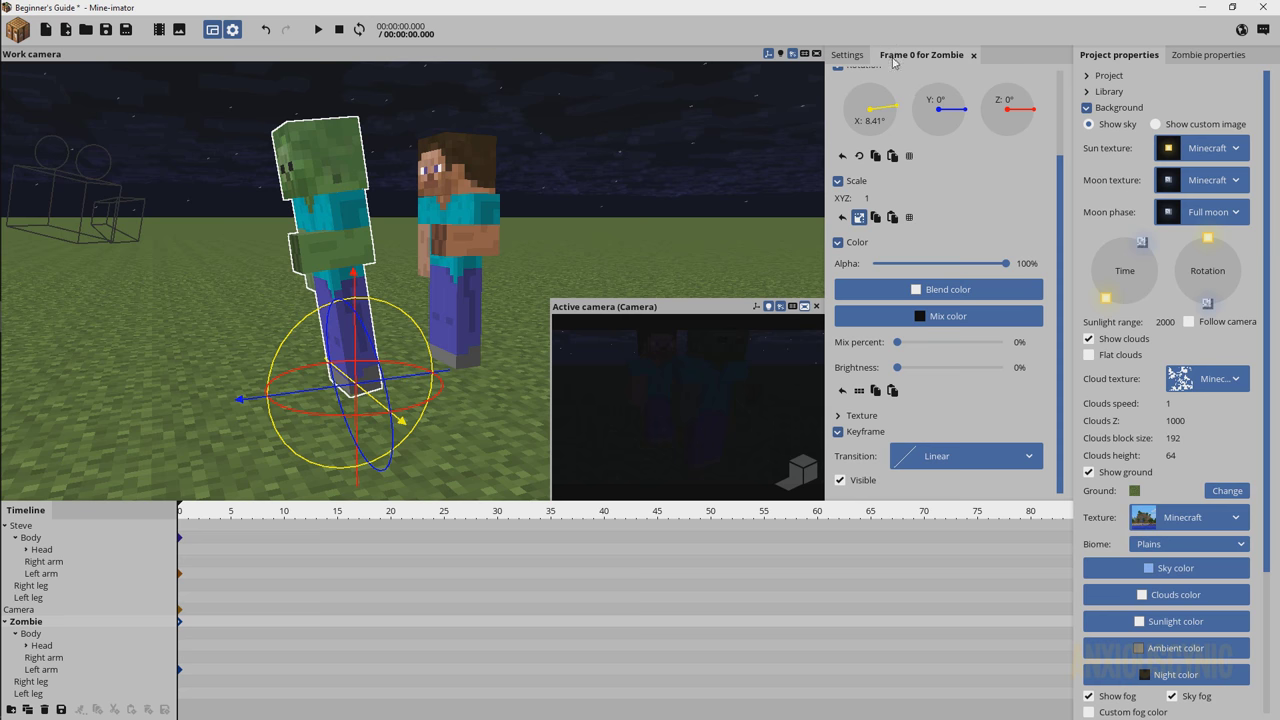
# Group the zombie's frame 0 settings with the project and zombie properties, look through them, and return them beside Settings.
pyautogui.moveTo(895, 60); pyautogui.dragTo(1133, 93)
pyautogui.click(1205, 62)
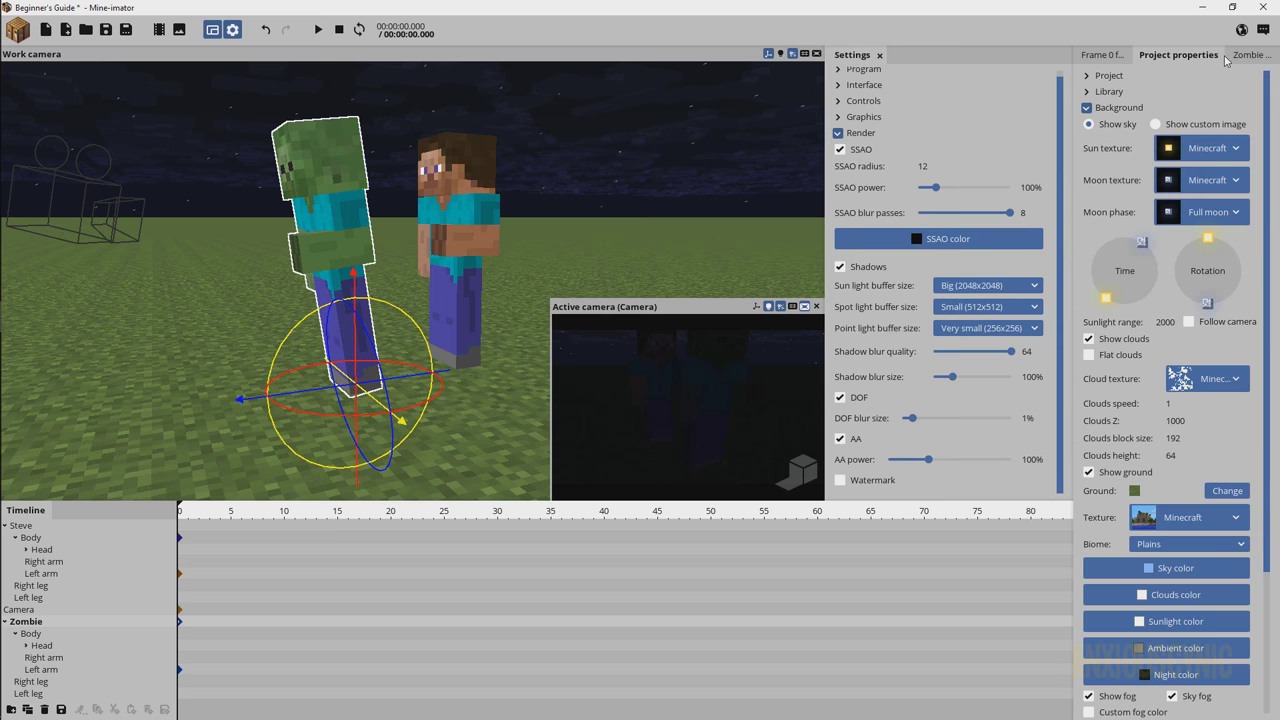
pyautogui.click(1243, 58)
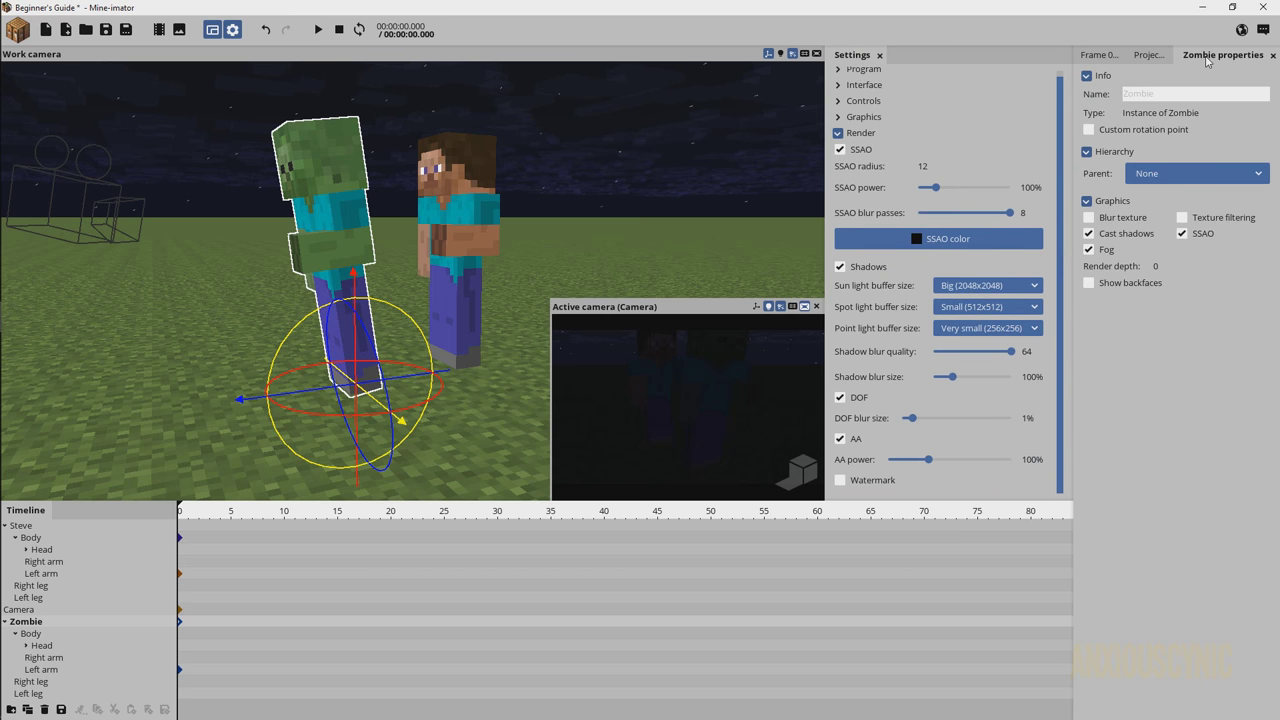
pyautogui.click(1150, 57)
pyautogui.click(1100, 58)
pyautogui.moveTo(1095, 60); pyautogui.dragTo(927, 60)
pyautogui.click(950, 58)
pyautogui.click(927, 58)
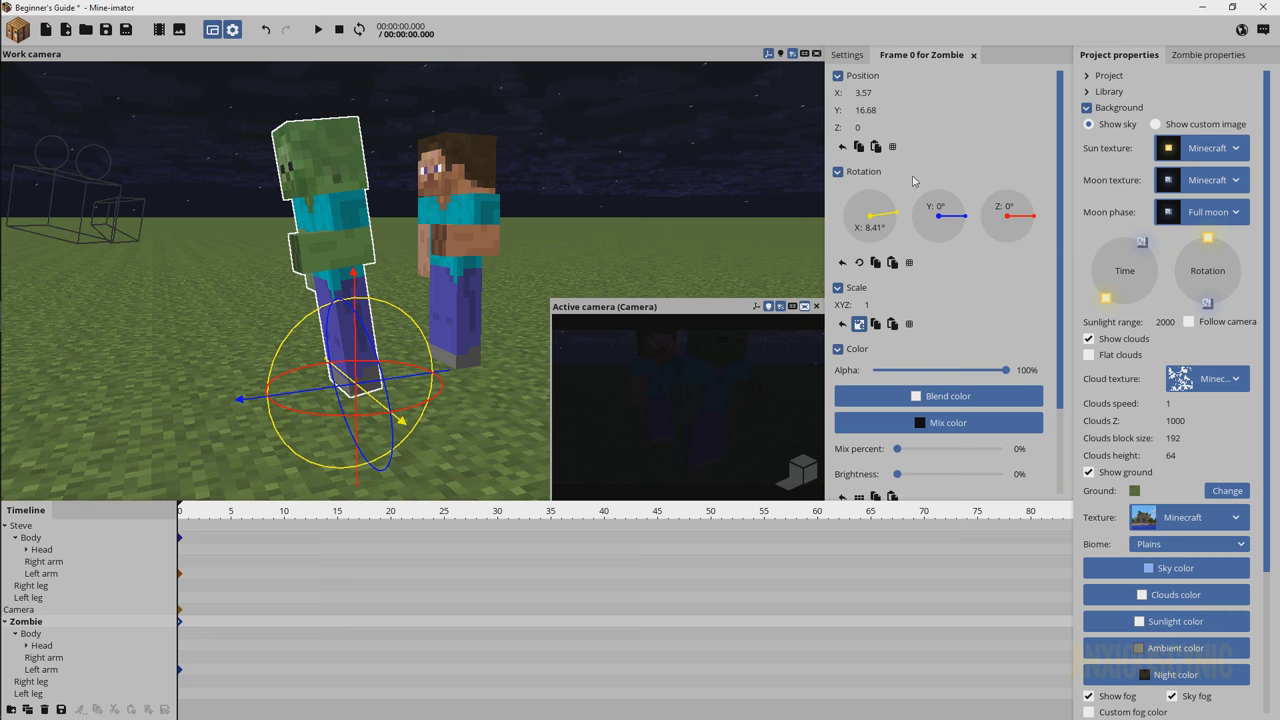